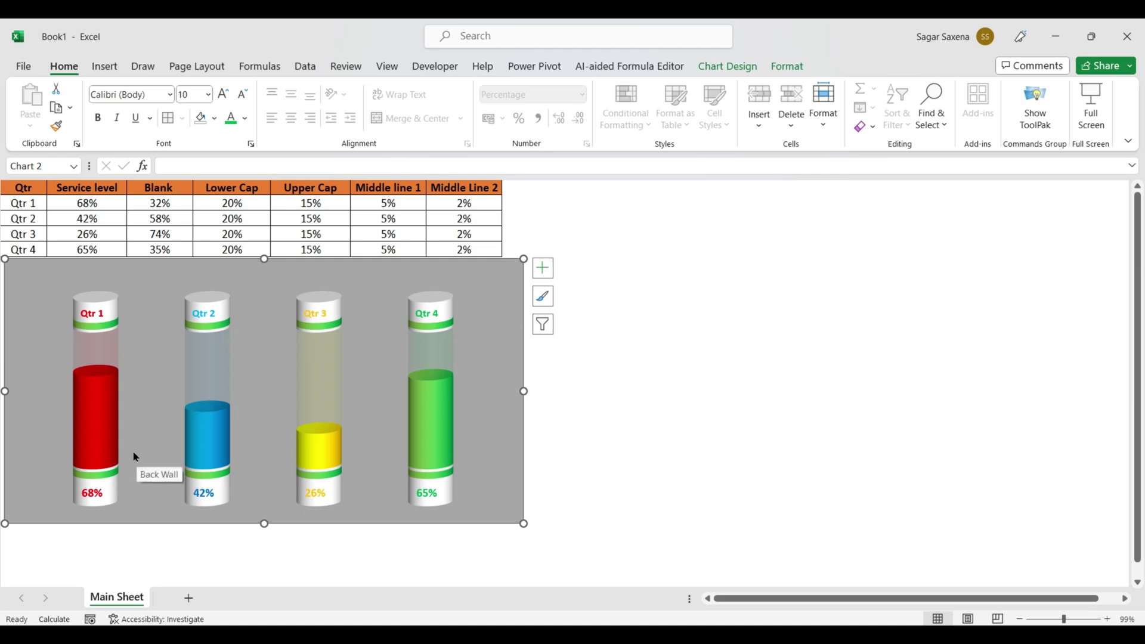
# Step: Re-commit the Qtr 3 service level formula to recalculate the random values
pyautogui.click(108, 203)
pyautogui.doubleClick(108, 203)
pyautogui.click(98, 238)
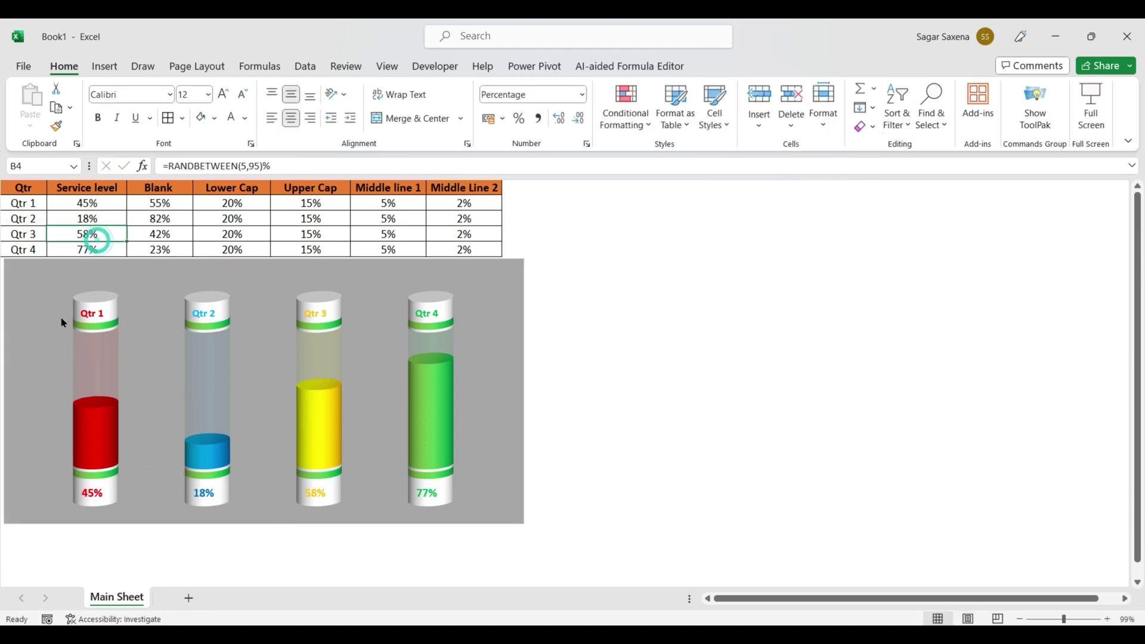
pyautogui.doubleClick(98, 233)
pyautogui.click(106, 219)
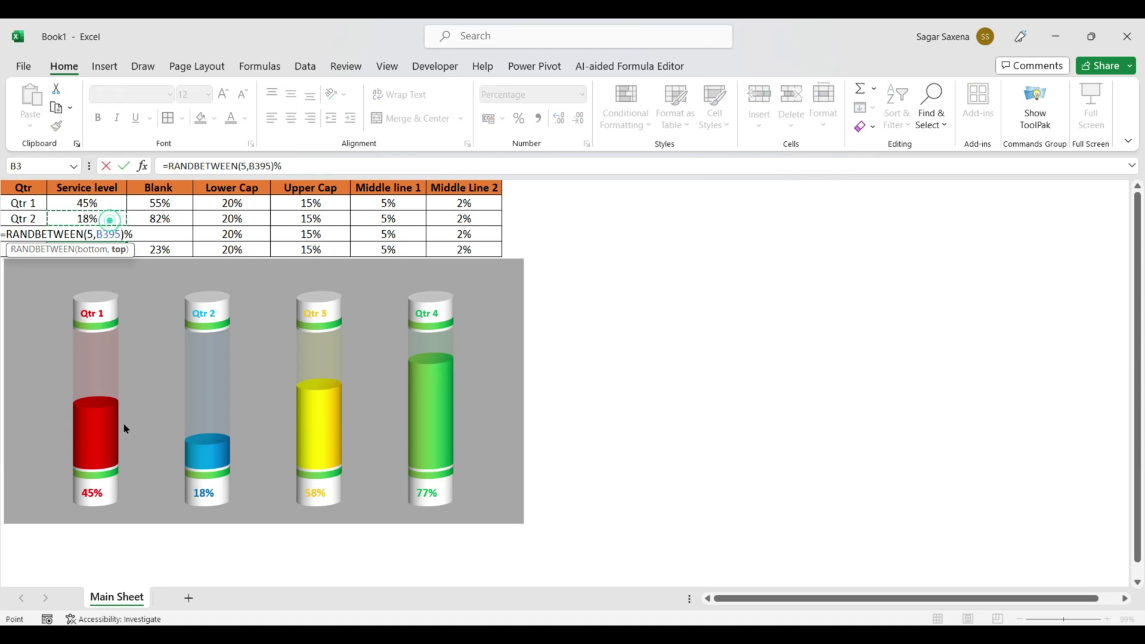
pyautogui.press('BackSpace')
pyautogui.press('BackSpace')
pyautogui.press('Return')
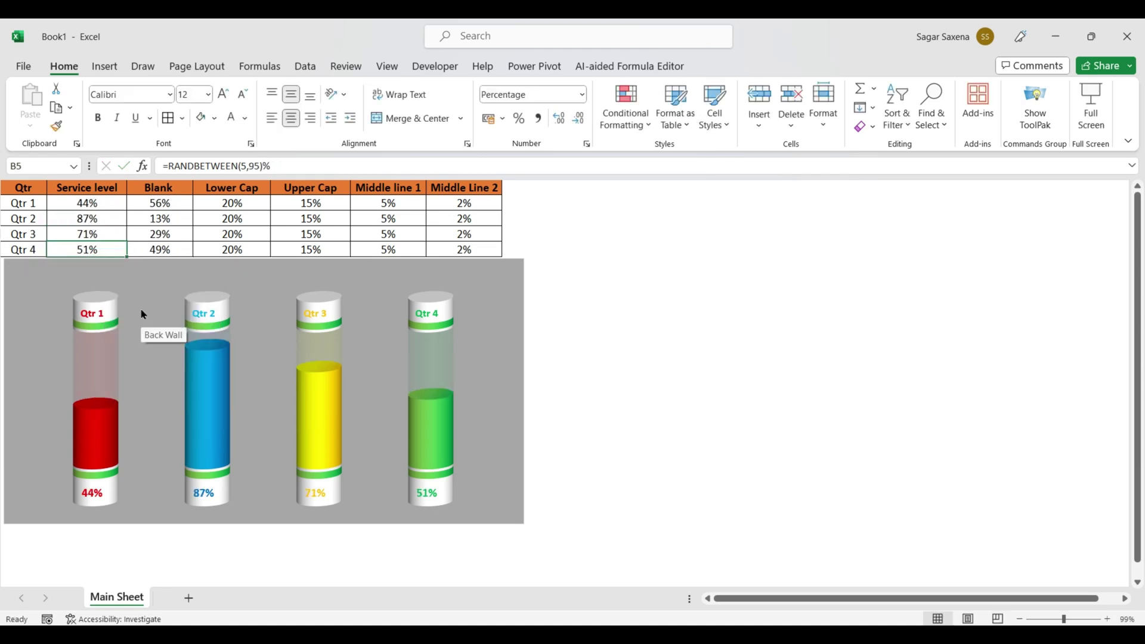
# Step: Replace Qtr 1's random service level formula with a fixed 50%
pyautogui.click(101, 202)
pyautogui.press('F2')
pyautogui.press('BackSpace')
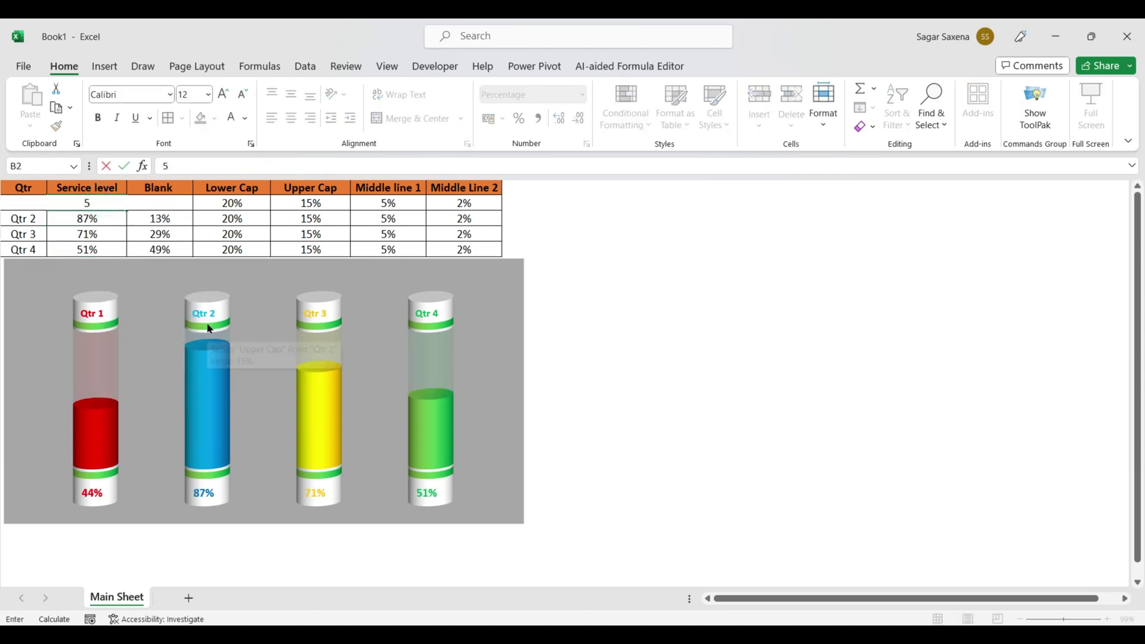
pyautogui.press('Return')
pyautogui.click(104, 206)
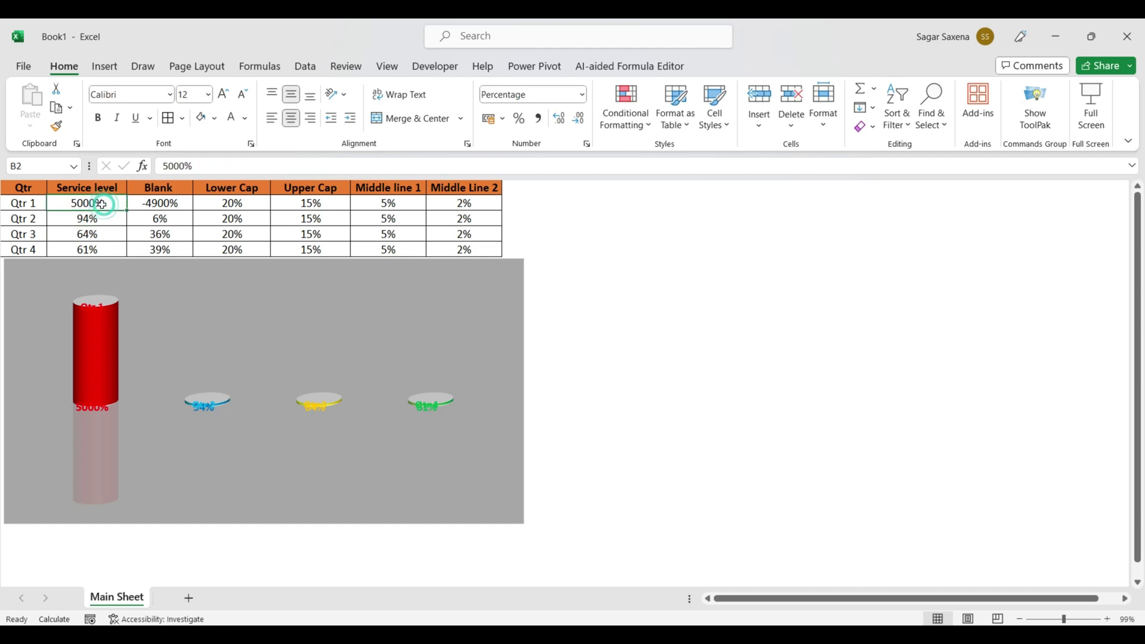
pyautogui.press('F2')
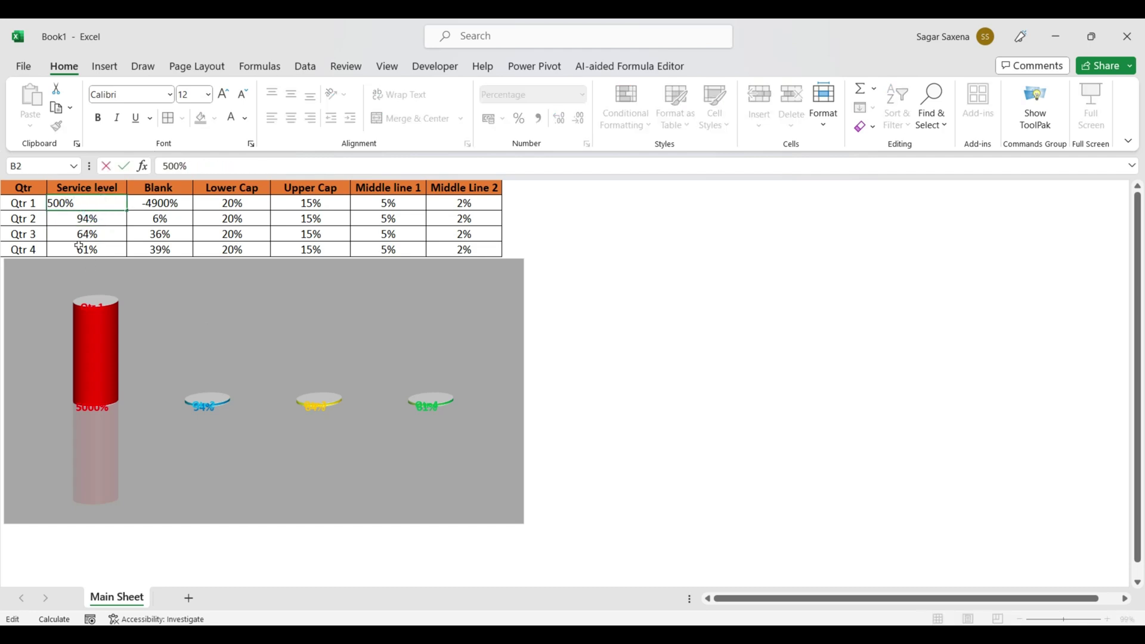
pyautogui.press('BackSpace')
pyautogui.press('Return')
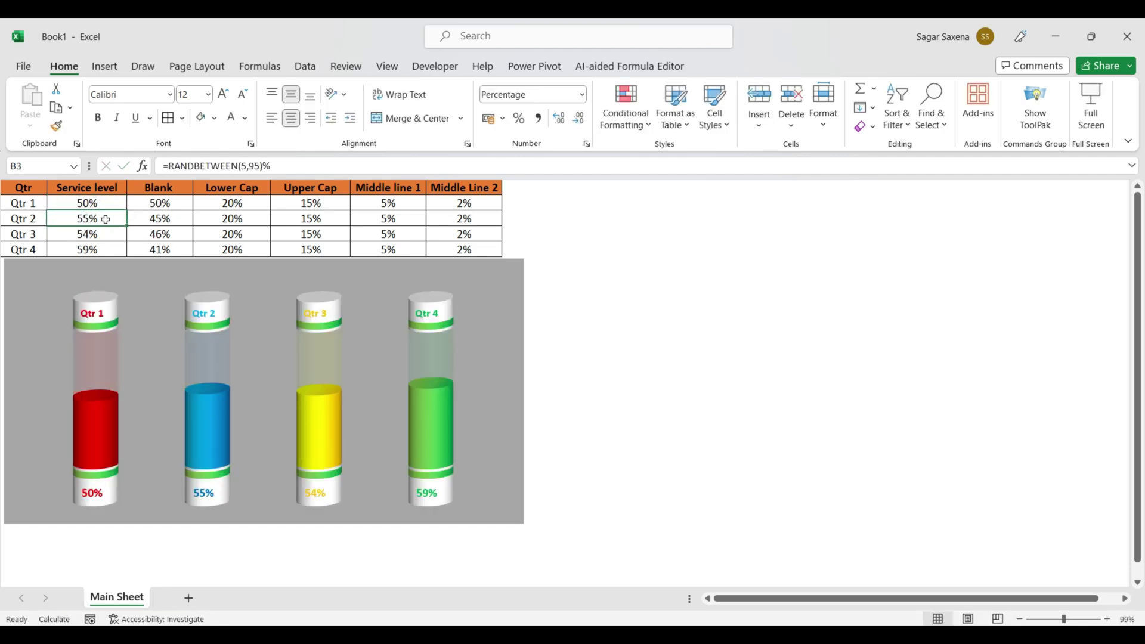
# Step: Regenerate the Qtr 2 and Qtr 3 random values and add a new blank sheet
pyautogui.doubleClick(105, 219)
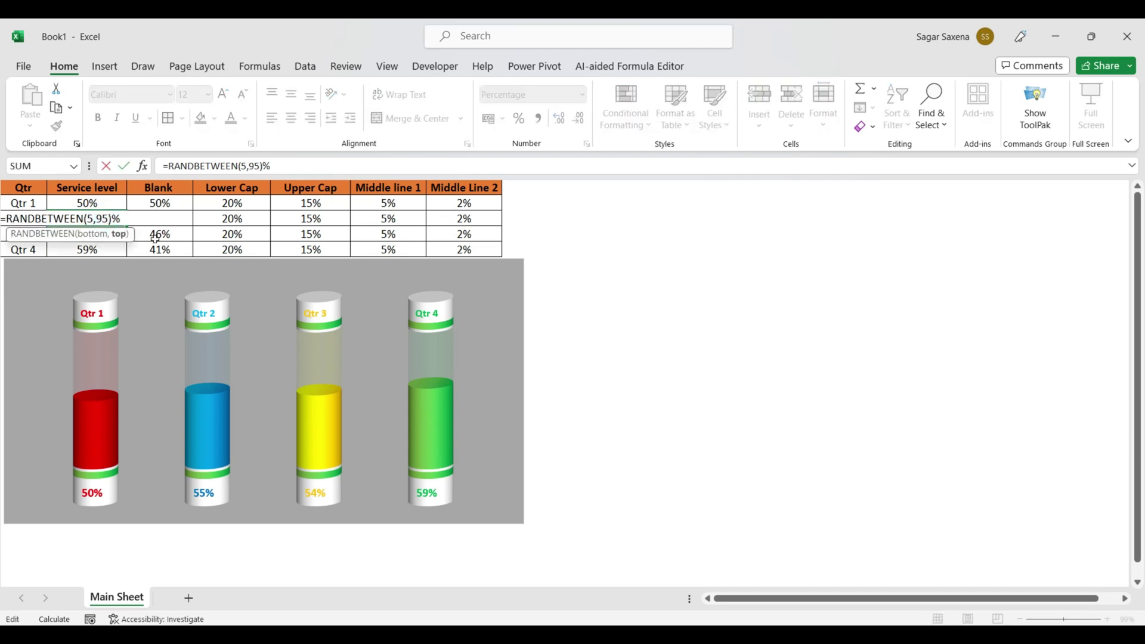
pyautogui.press('Return')
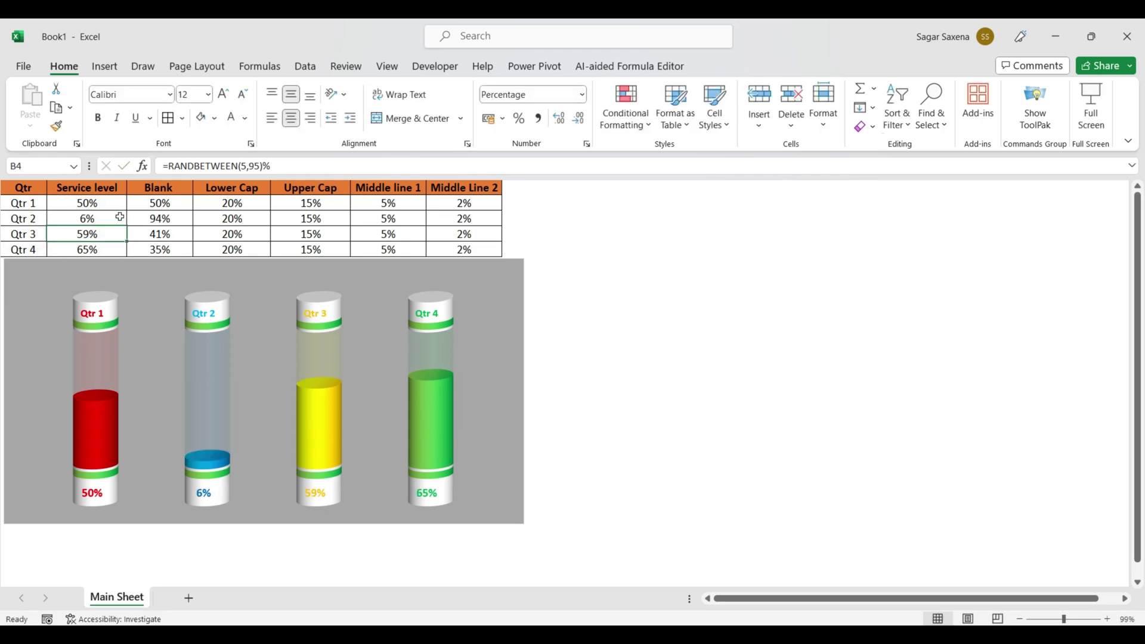
pyautogui.click(89, 218)
pyautogui.doubleClick(89, 218)
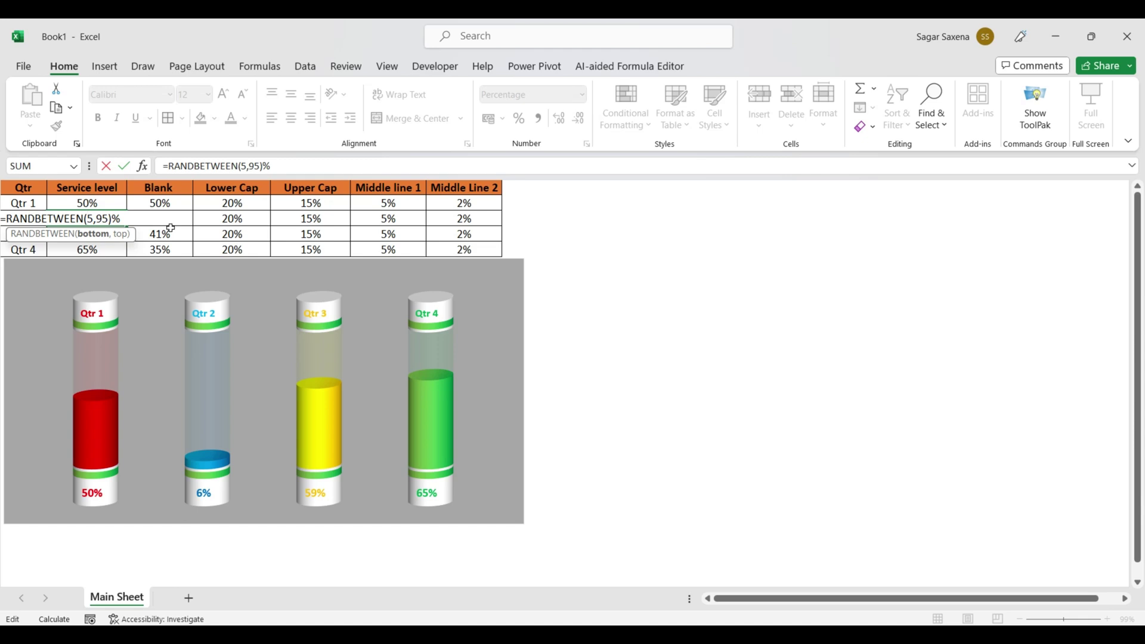
pyautogui.press('Return')
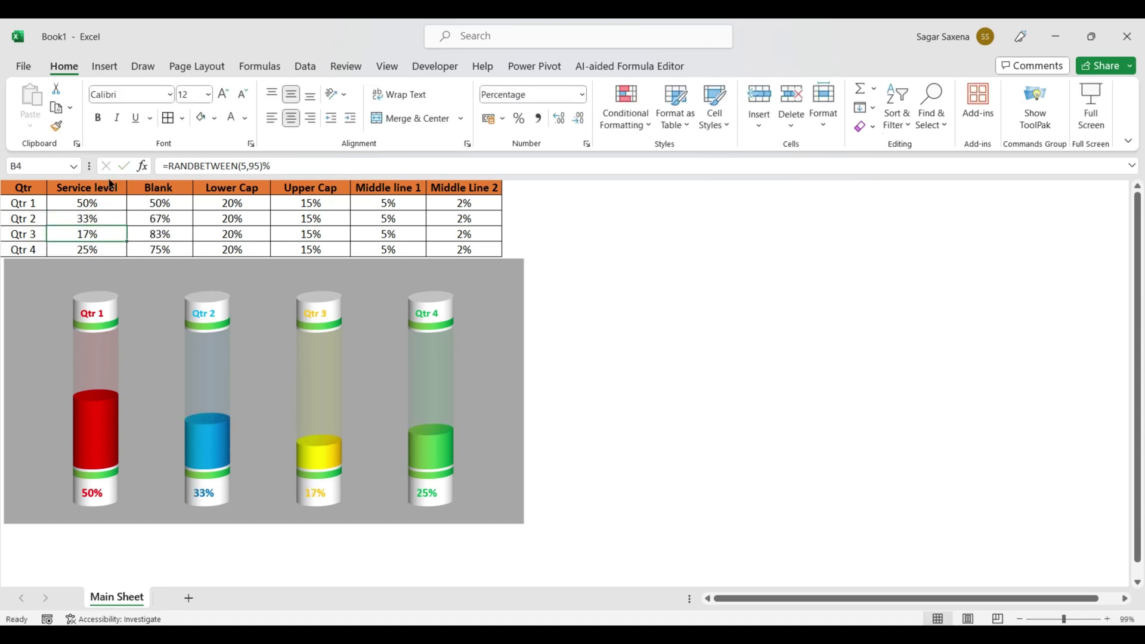
pyautogui.doubleClick(104, 235)
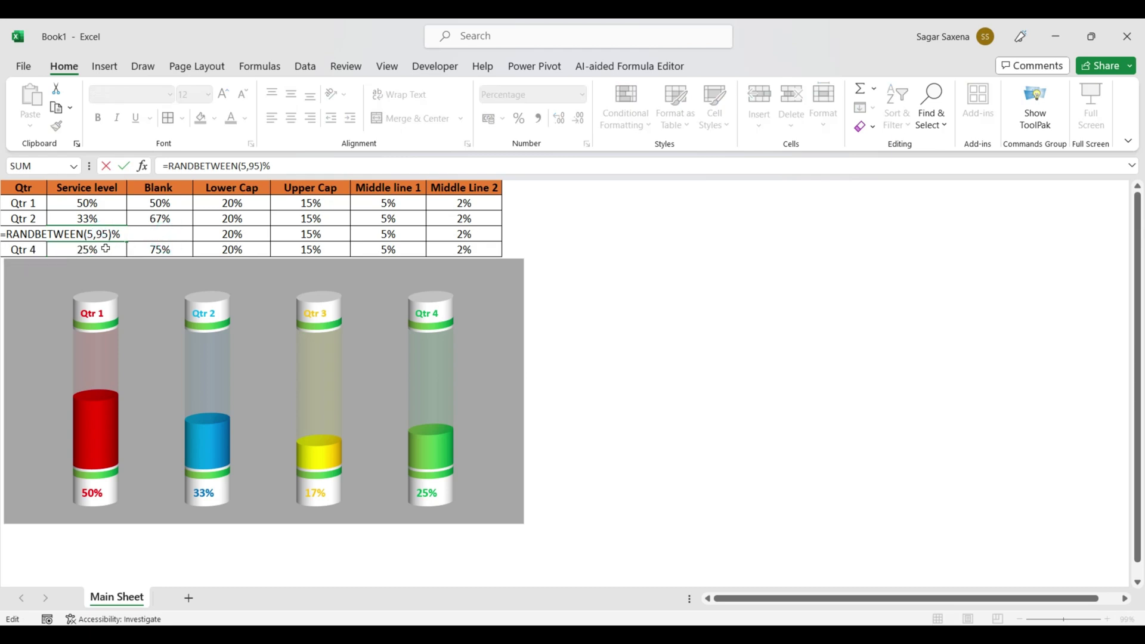
pyautogui.press('Return')
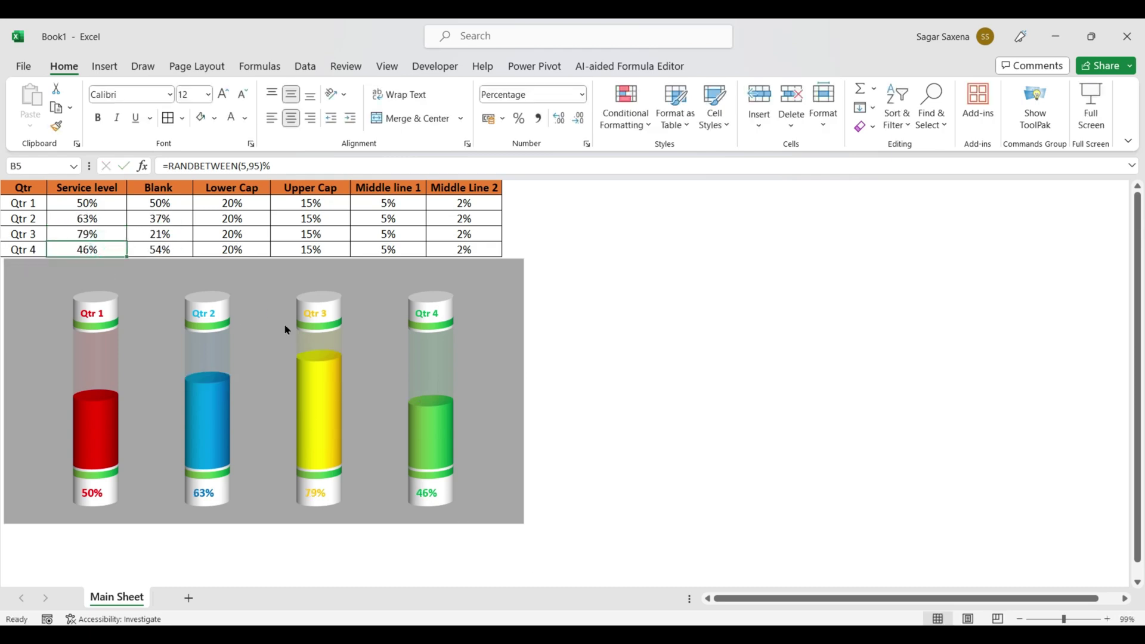
pyautogui.click(189, 601)
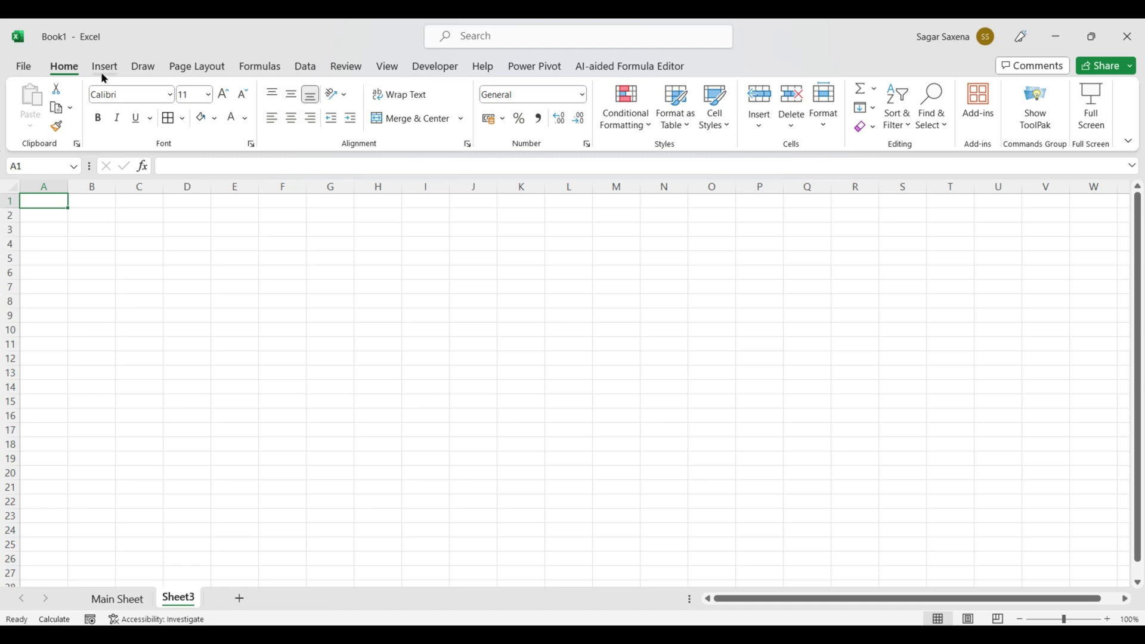
# Step: Hide Sheet3's gridlines, then select the Main Sheet table A1:G5
pyautogui.click(382, 67)
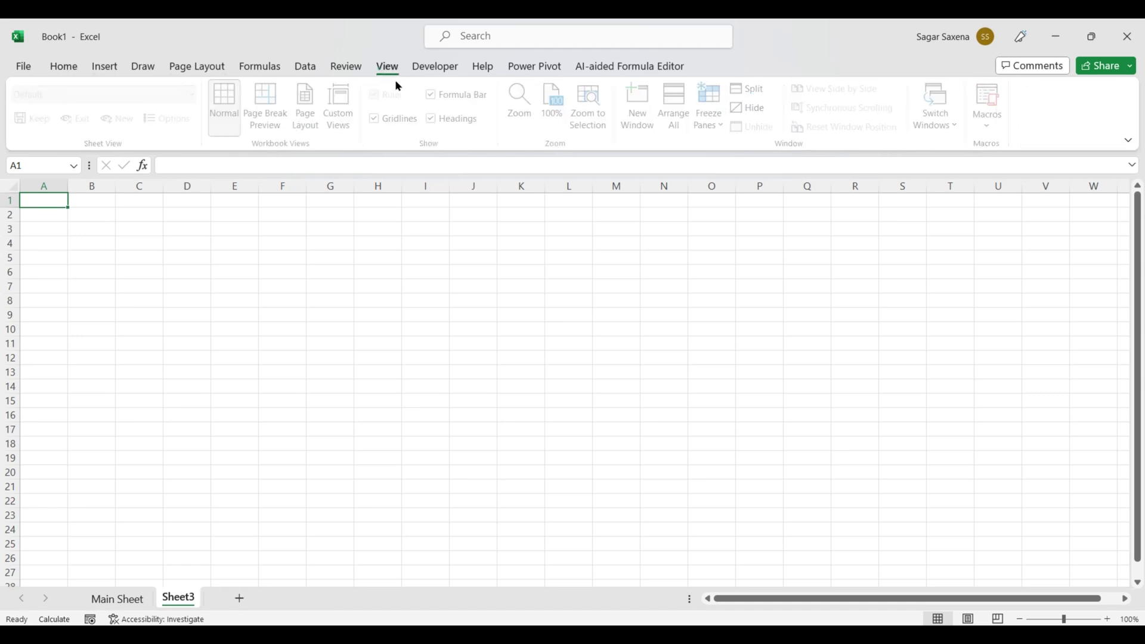
pyautogui.click(377, 119)
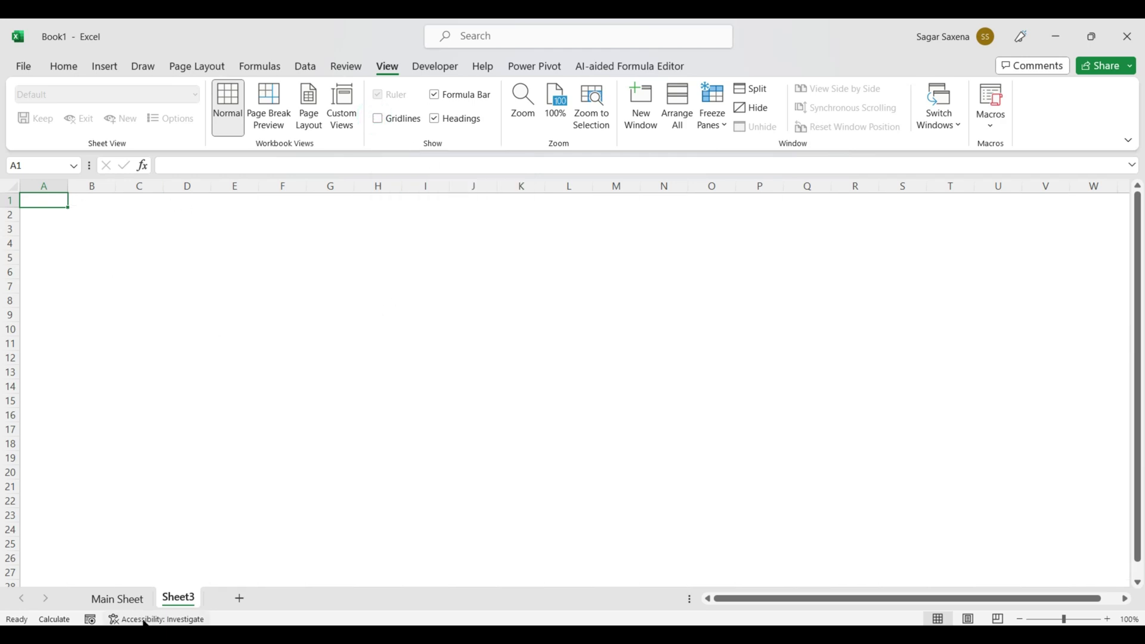
pyautogui.click(117, 599)
pyautogui.moveTo(24, 188); pyautogui.dragTo(452, 244)
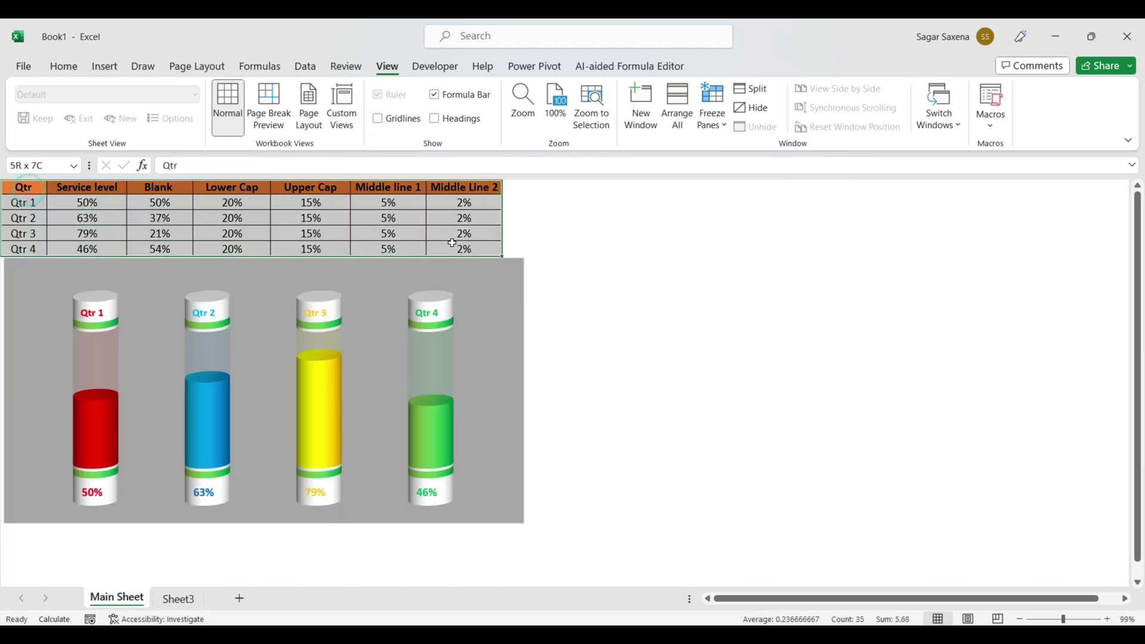
# Step: Paste the quarterly table into Sheet3 at A1 and widen the columns so headers show fully
pyautogui.hotkey('ctrl', 'c')
pyautogui.click(184, 599)
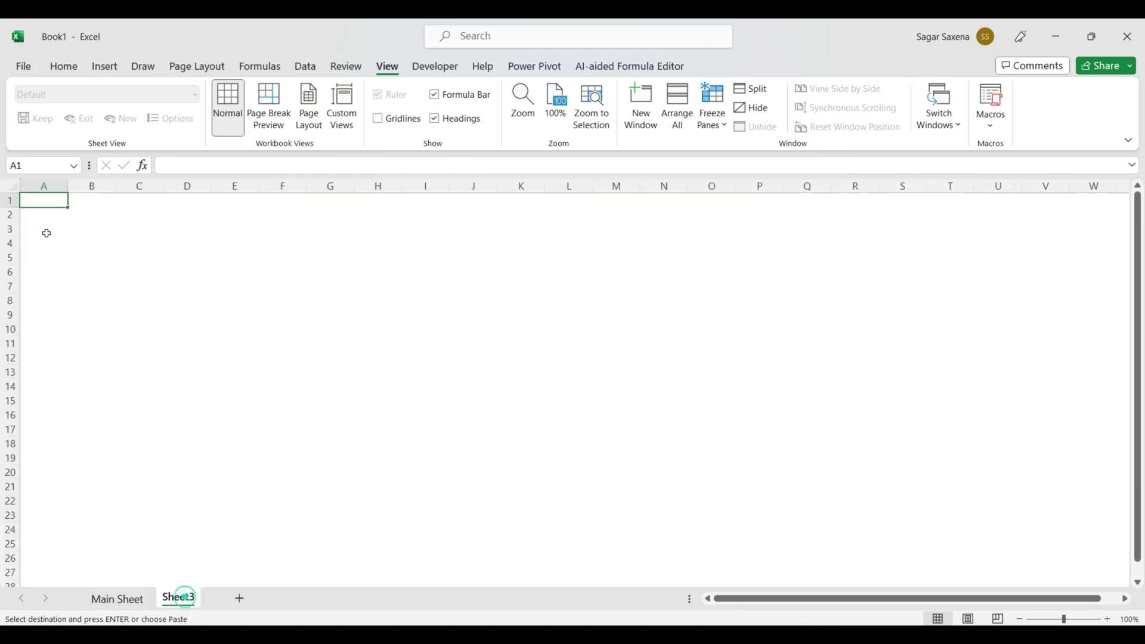
pyautogui.hotkey('ctrl', 'v')
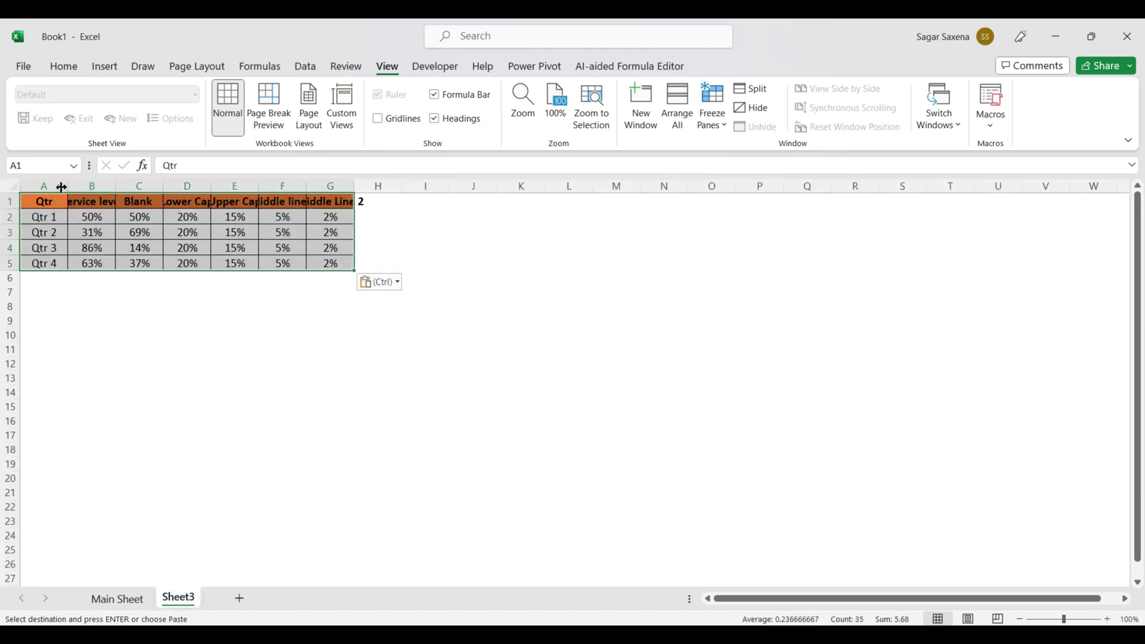
pyautogui.moveTo(68, 187); pyautogui.dragTo(580, 186)
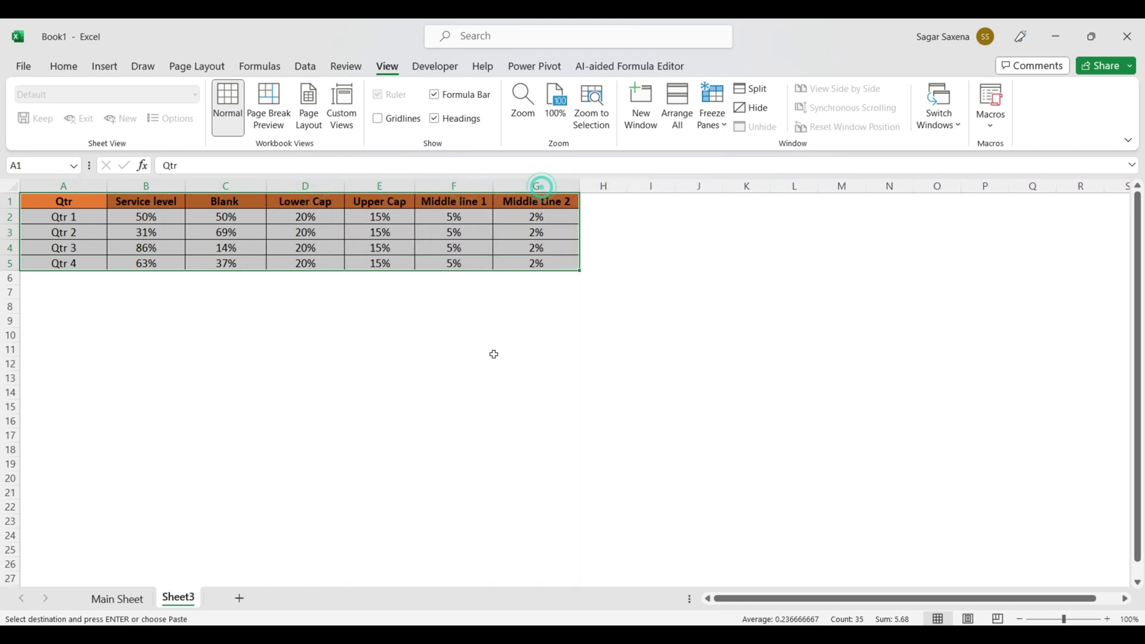
pyautogui.click(73, 206)
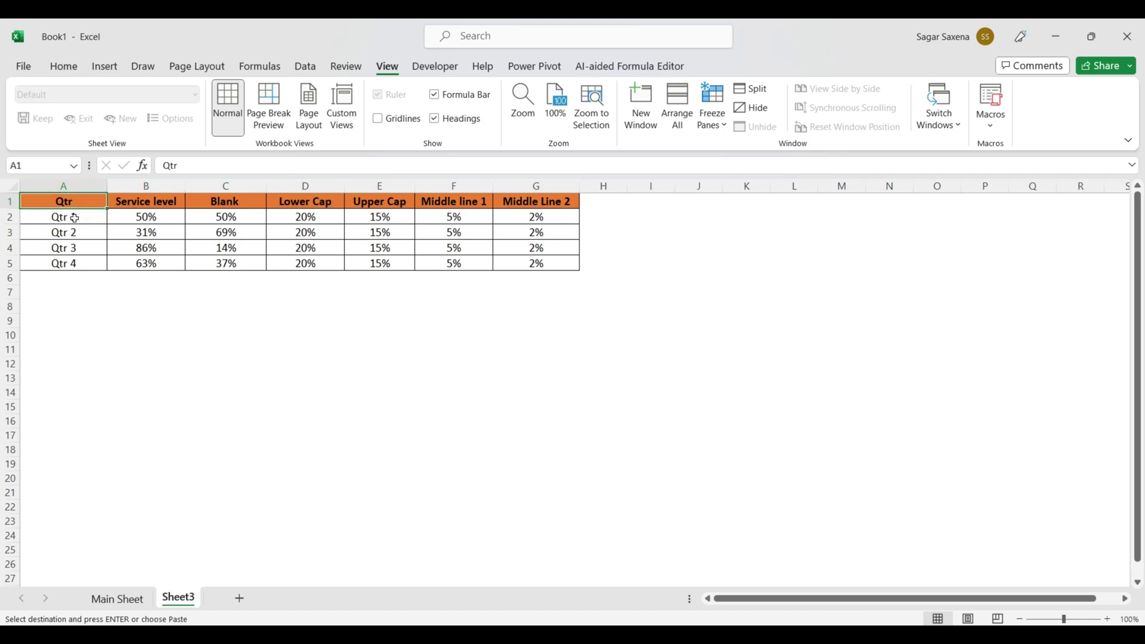
pyautogui.click(117, 598)
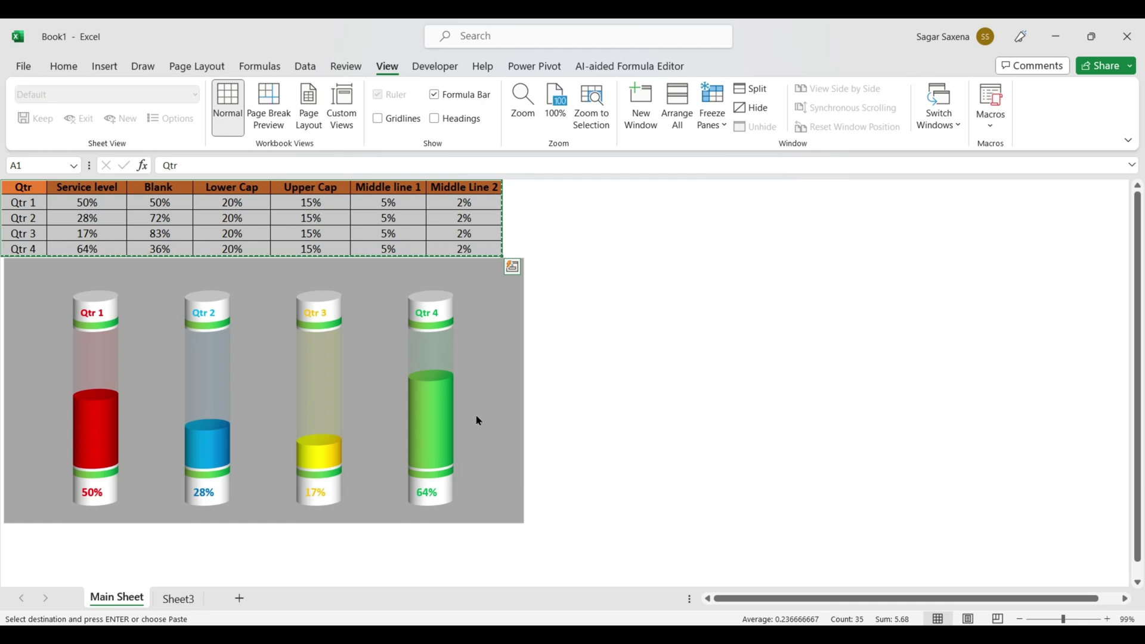
pyautogui.click(178, 598)
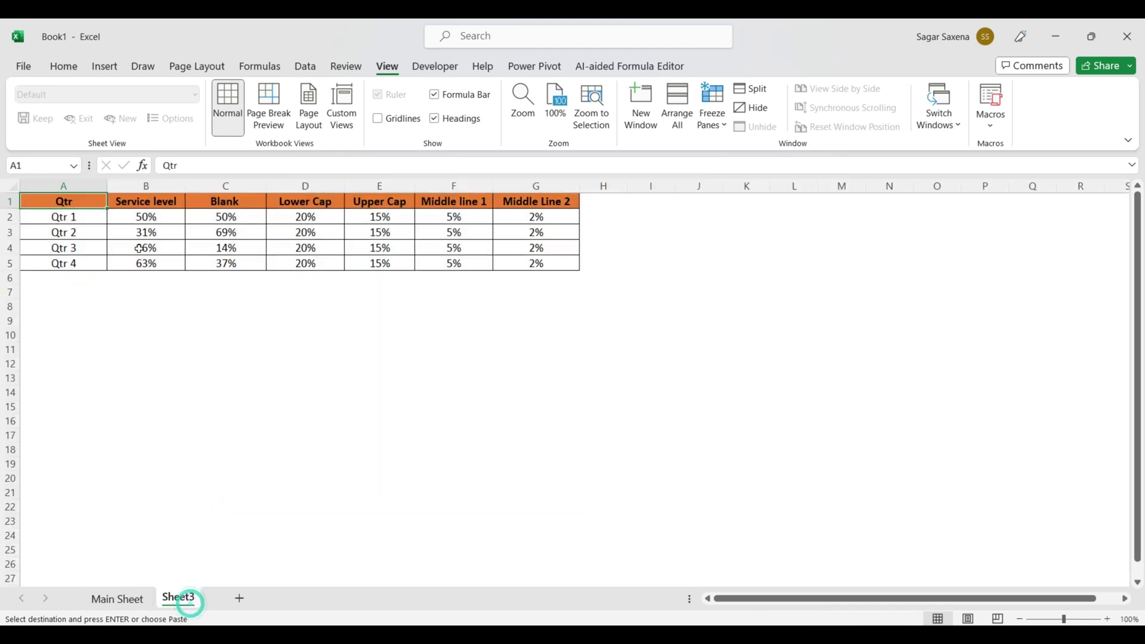
pyautogui.click(153, 220)
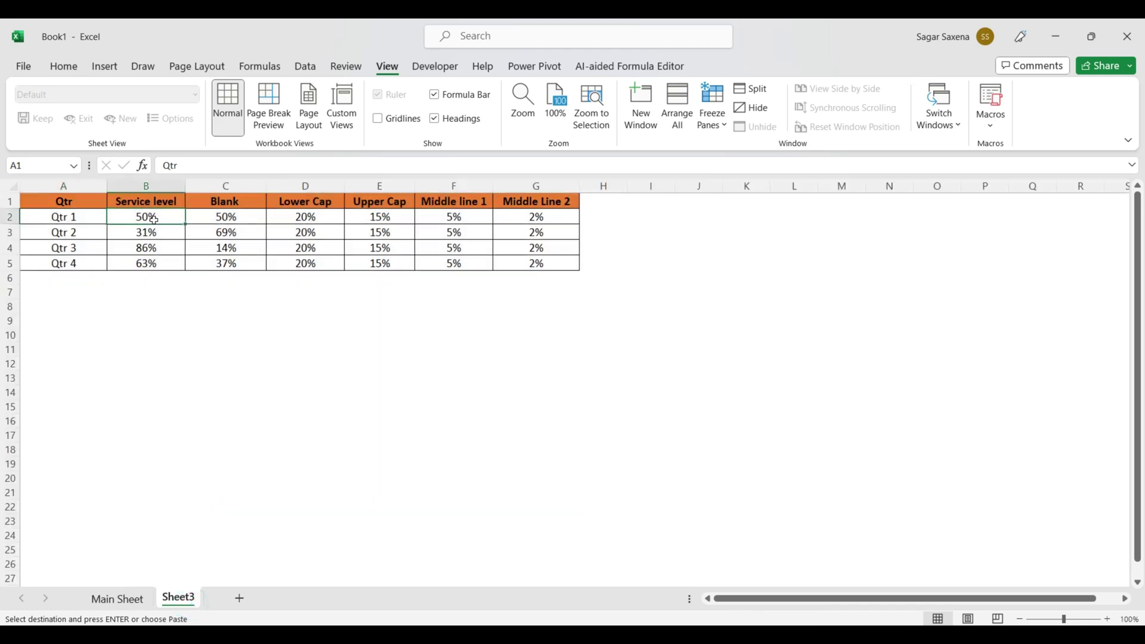
pyautogui.click(130, 601)
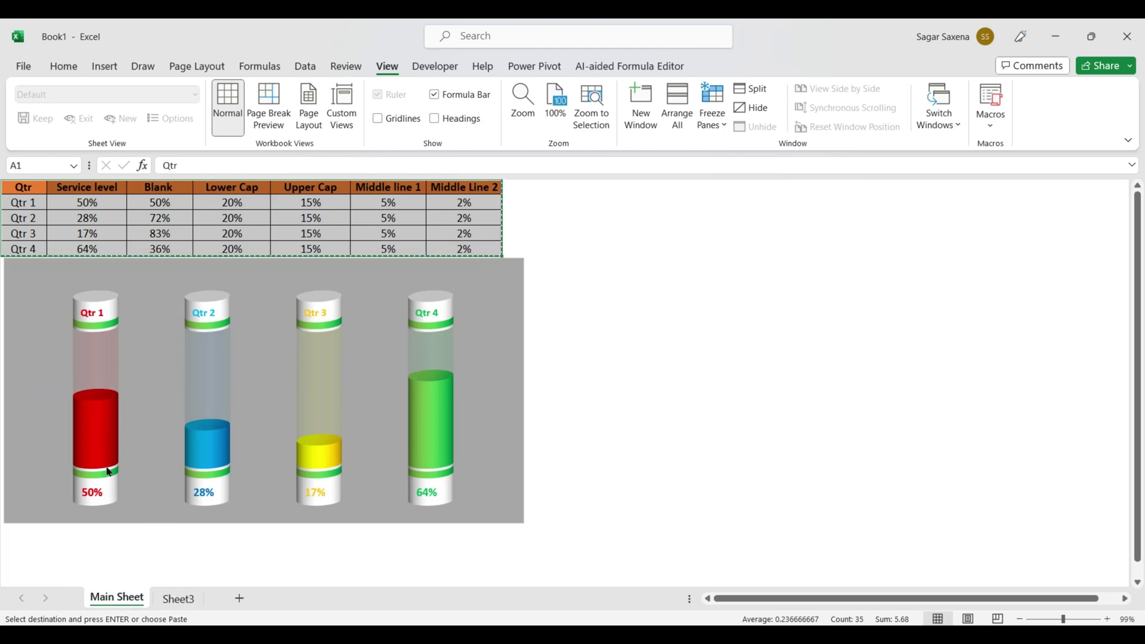
# Step: On Sheet3, set the Blank cells C2:C5 to 100% minus each quarter's Service level
pyautogui.click(187, 608)
pyautogui.moveTo(227, 218); pyautogui.dragTo(230, 264)
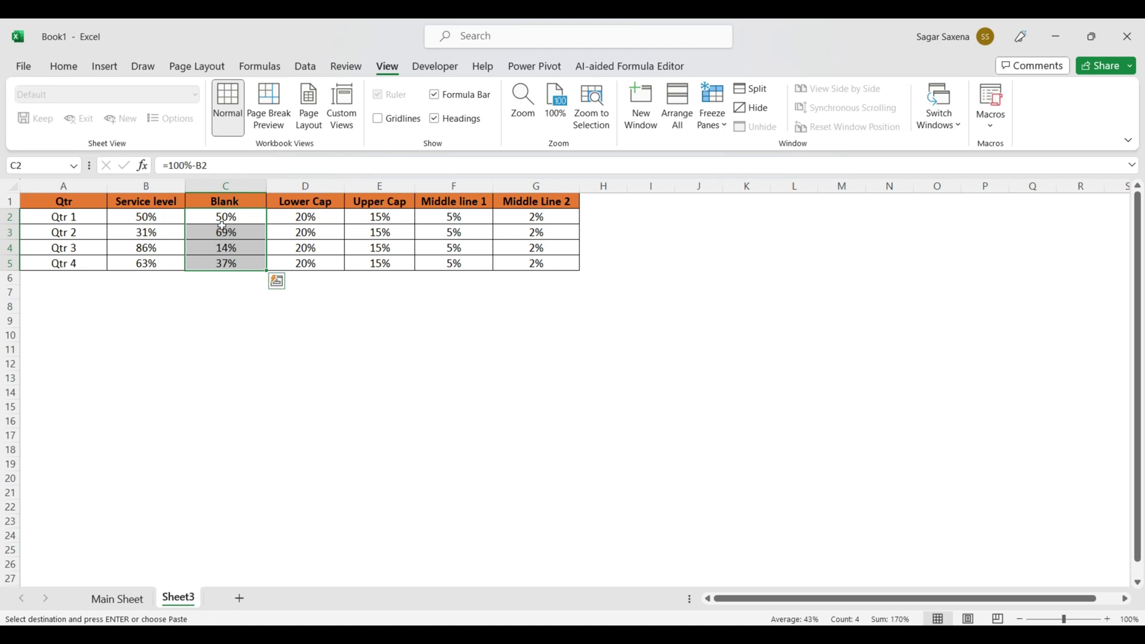
pyautogui.click(155, 233)
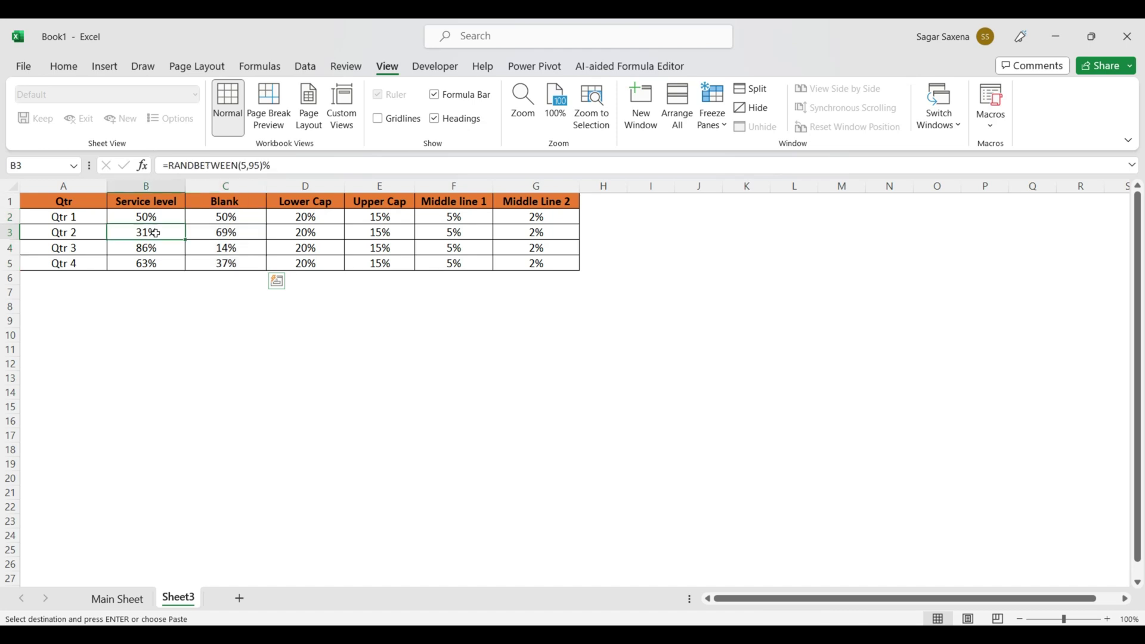
pyautogui.click(231, 234)
pyautogui.doubleClick(243, 233)
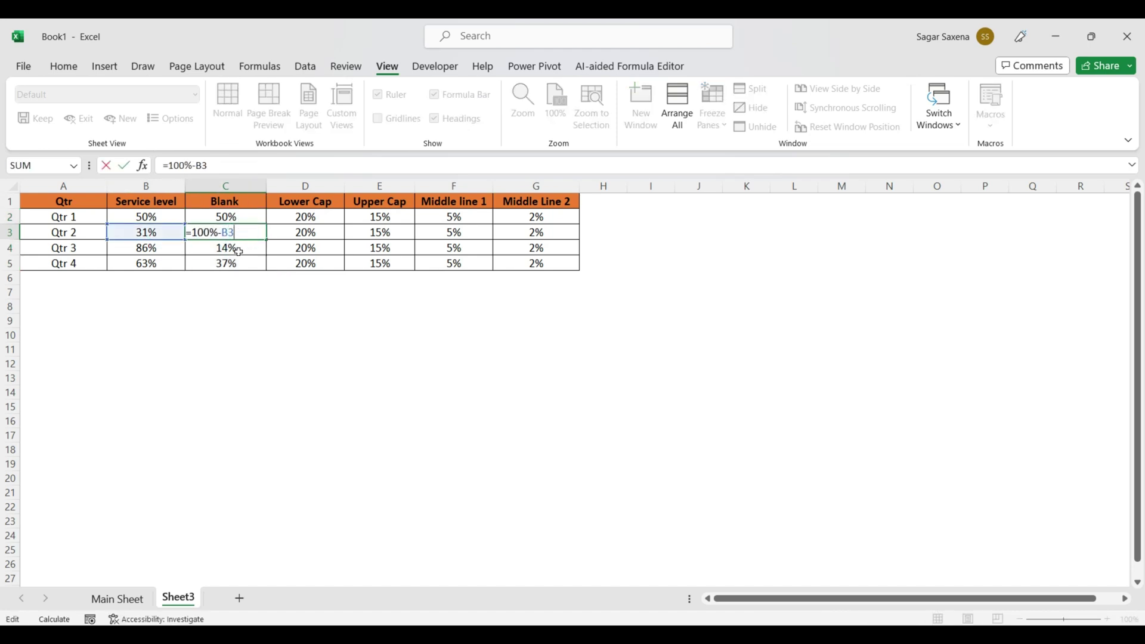
pyautogui.press('Return')
pyautogui.click(255, 219)
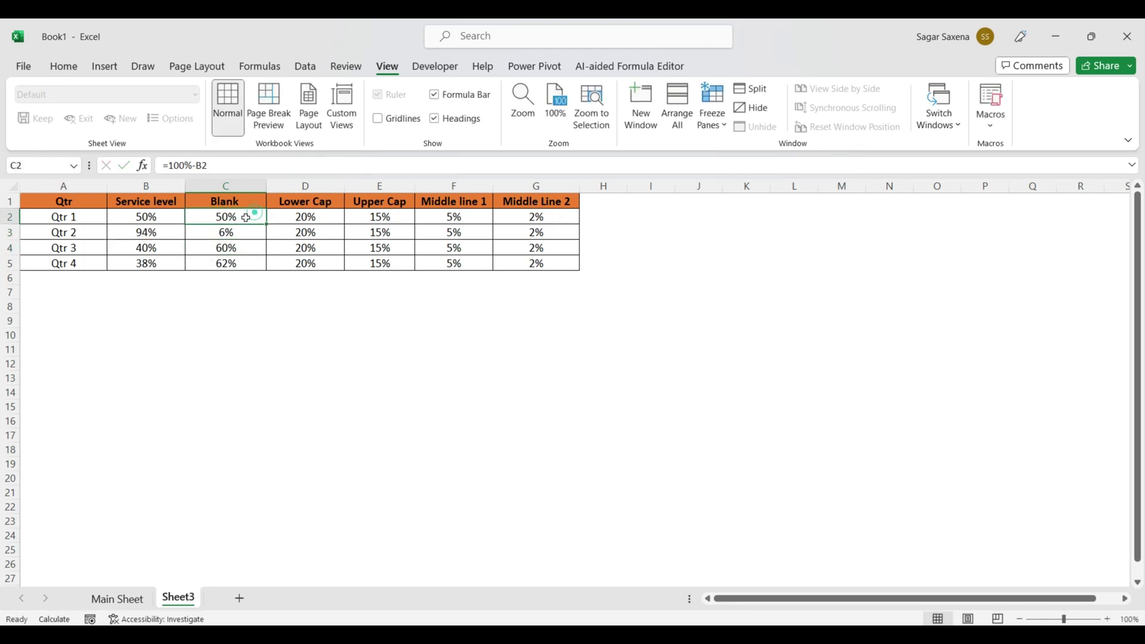
pyautogui.doubleClick(255, 218)
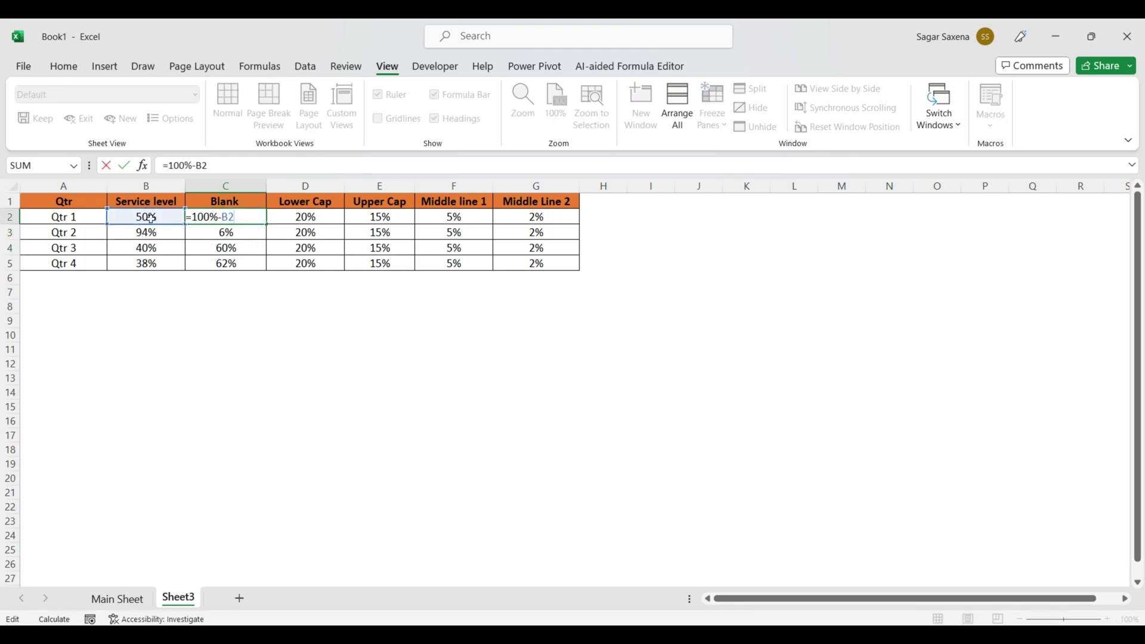
pyautogui.press('Return')
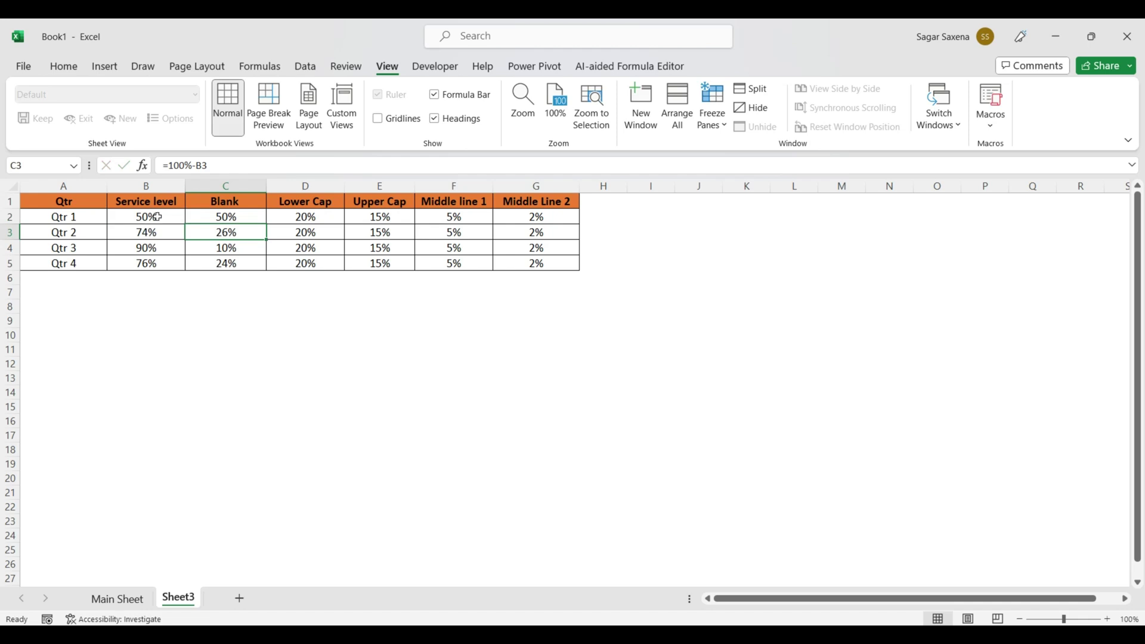
# Step: Copy the Service level cells B2:B5 and paste them back in place as values
pyautogui.moveTo(156, 217); pyautogui.dragTo(157, 263)
pyautogui.hotkey('ctrl', 'c')
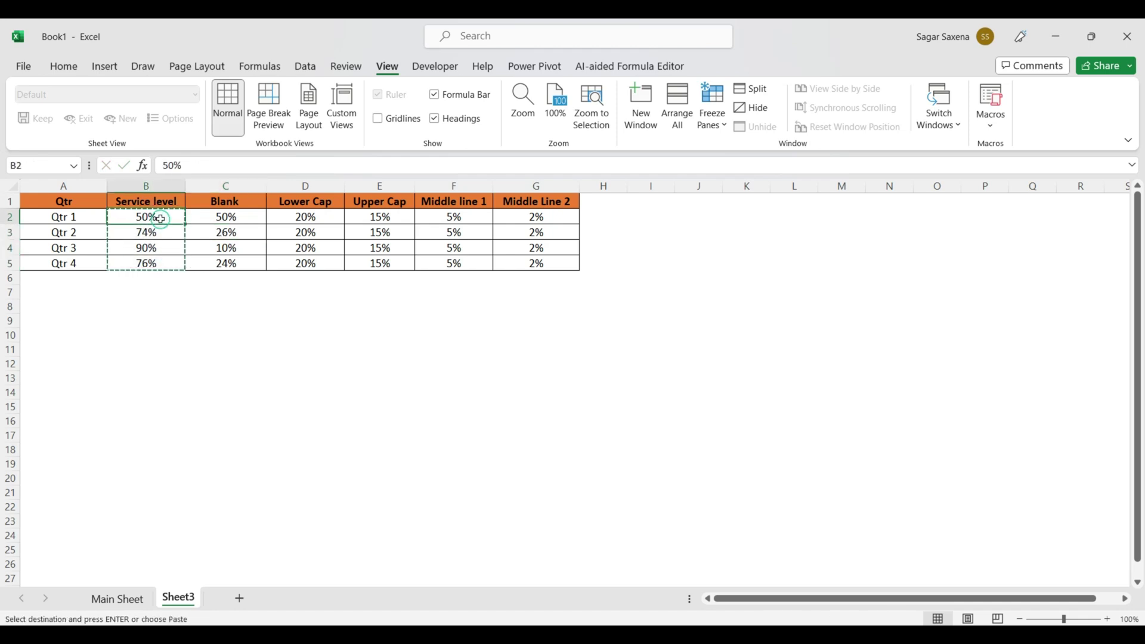
pyautogui.rightClick(160, 218)
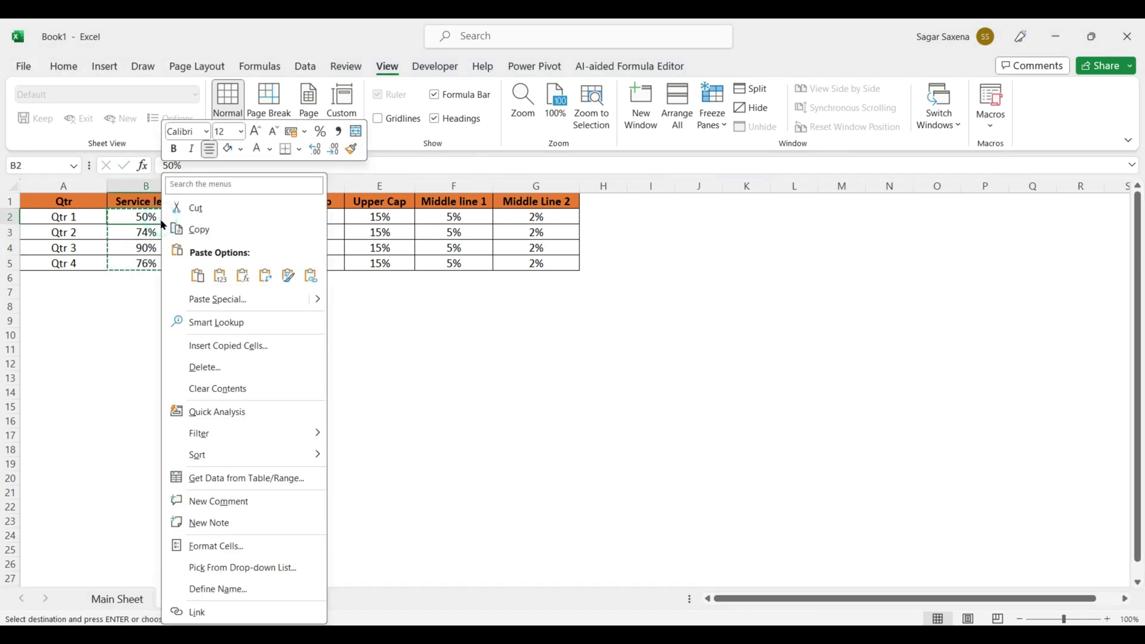
pyautogui.click(198, 230)
pyautogui.hotkey('ctrl', 'shift', 'v')
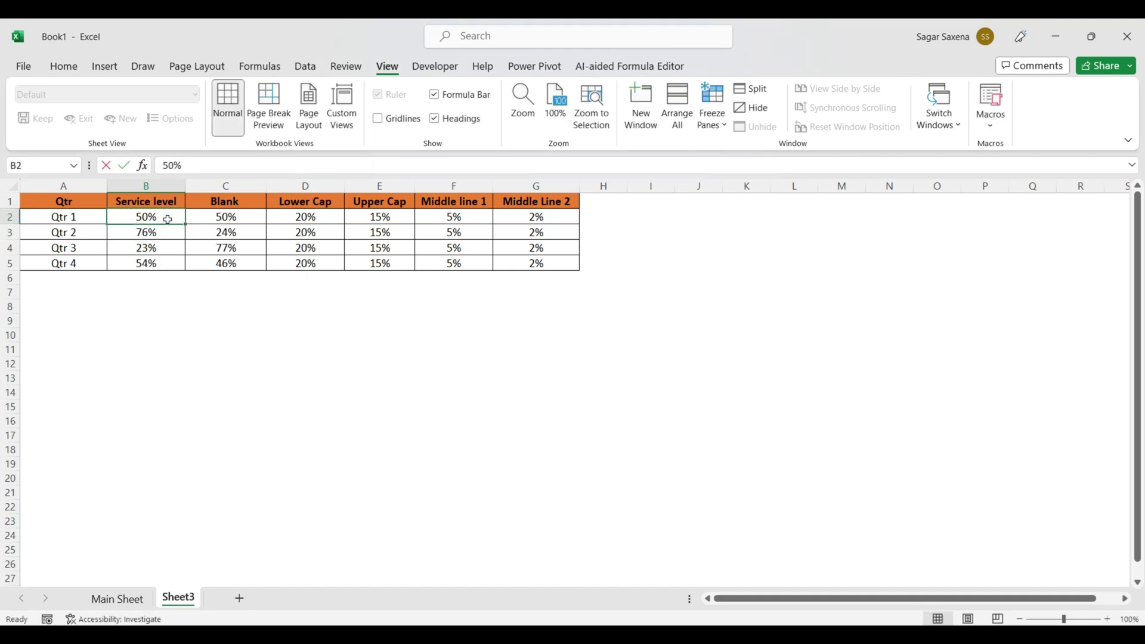
pyautogui.click(166, 258)
# Step: Recopy B2:B5 and confirm the Service levels are now fixed values (19%, 94%, 6%)
pyautogui.moveTo(168, 217); pyautogui.dragTo(168, 261)
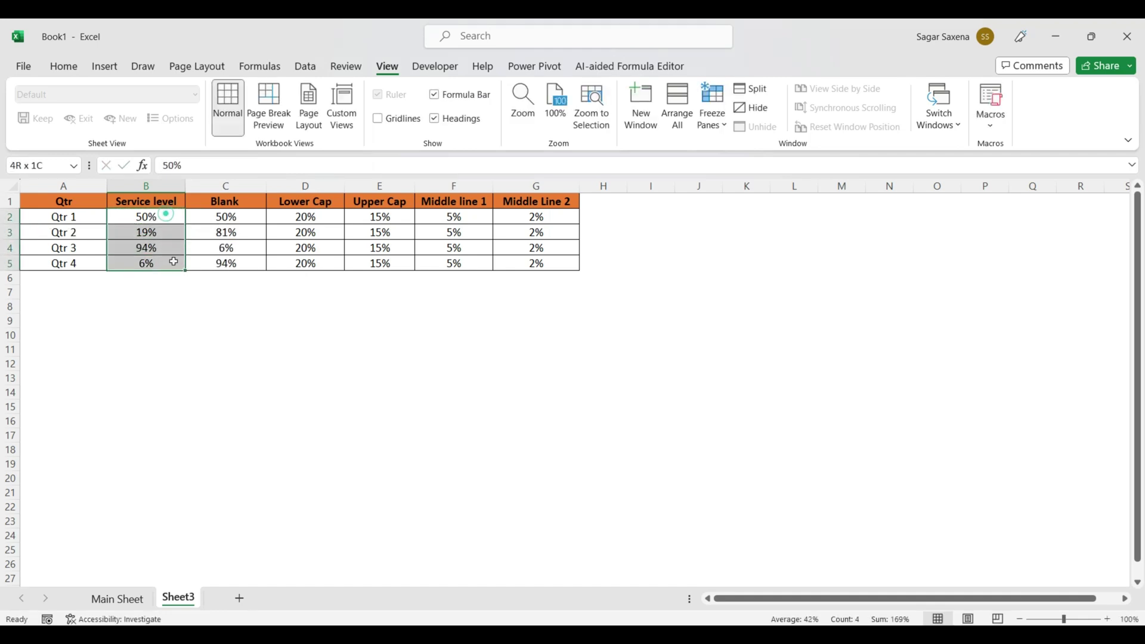
pyautogui.hotkey('ctrl', 'c')
pyautogui.rightClick(168, 216)
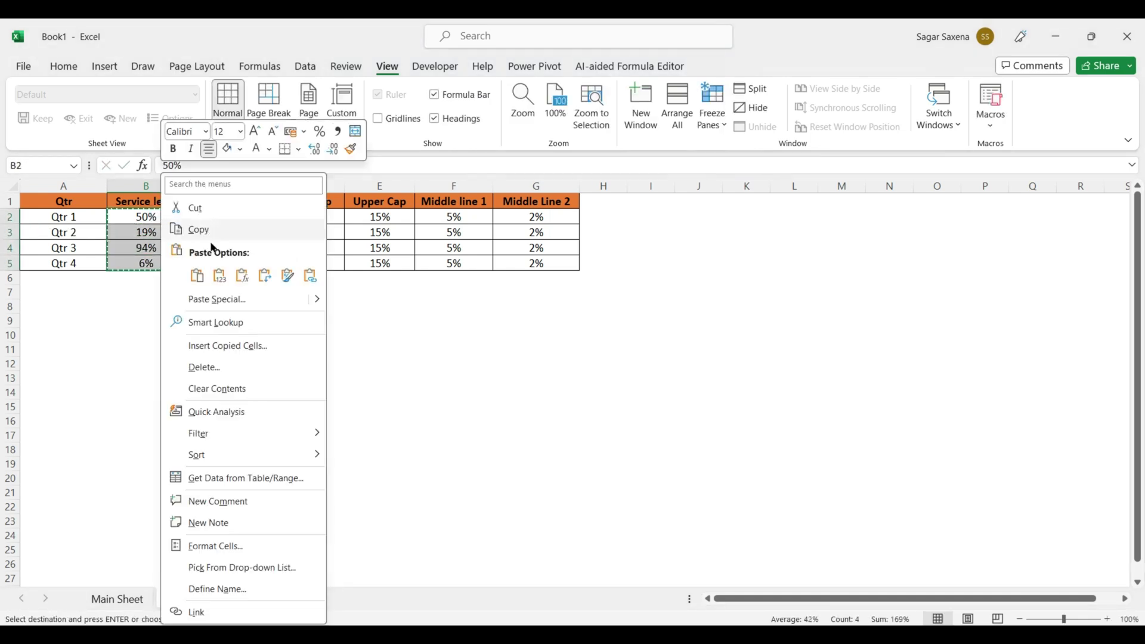
pyautogui.press('Escape')
pyautogui.click(159, 217)
pyautogui.click(153, 230)
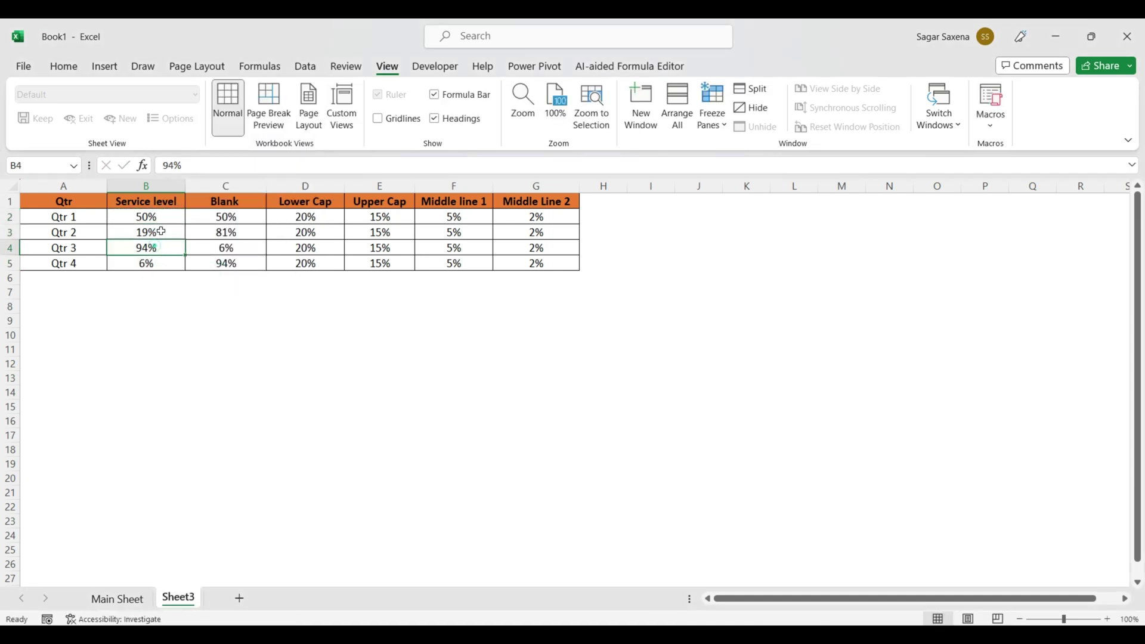
pyautogui.doubleClick(158, 232)
pyautogui.click(170, 253)
pyautogui.moveTo(167, 216); pyautogui.dragTo(168, 263)
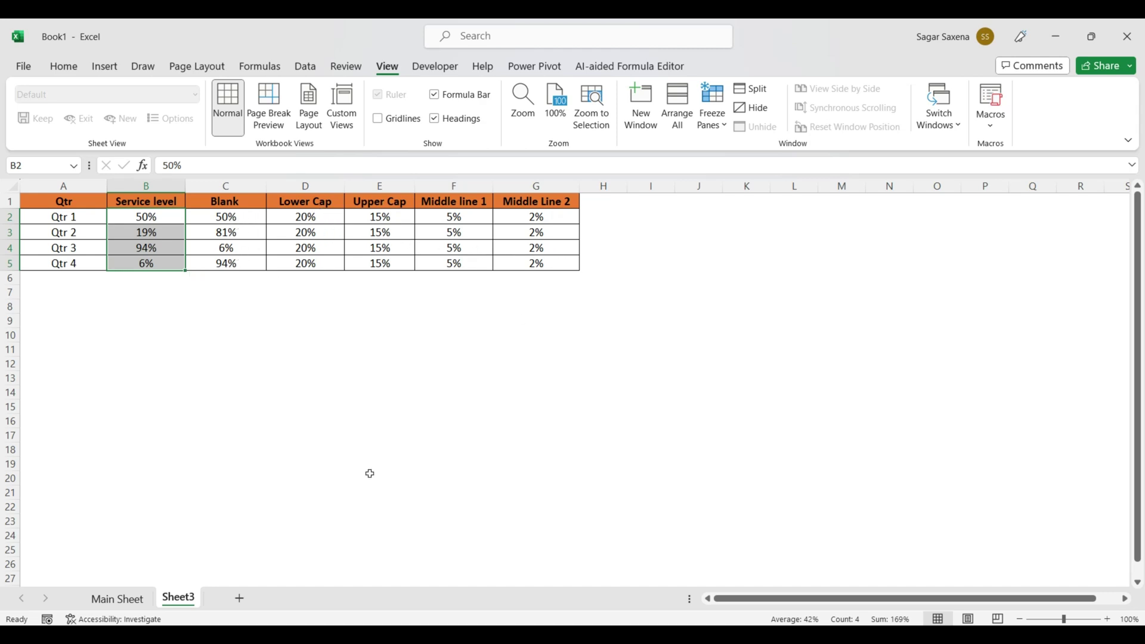
# Step: On Main Sheet, inspect the chart's cap, middle-line and Service level series
pyautogui.click(123, 599)
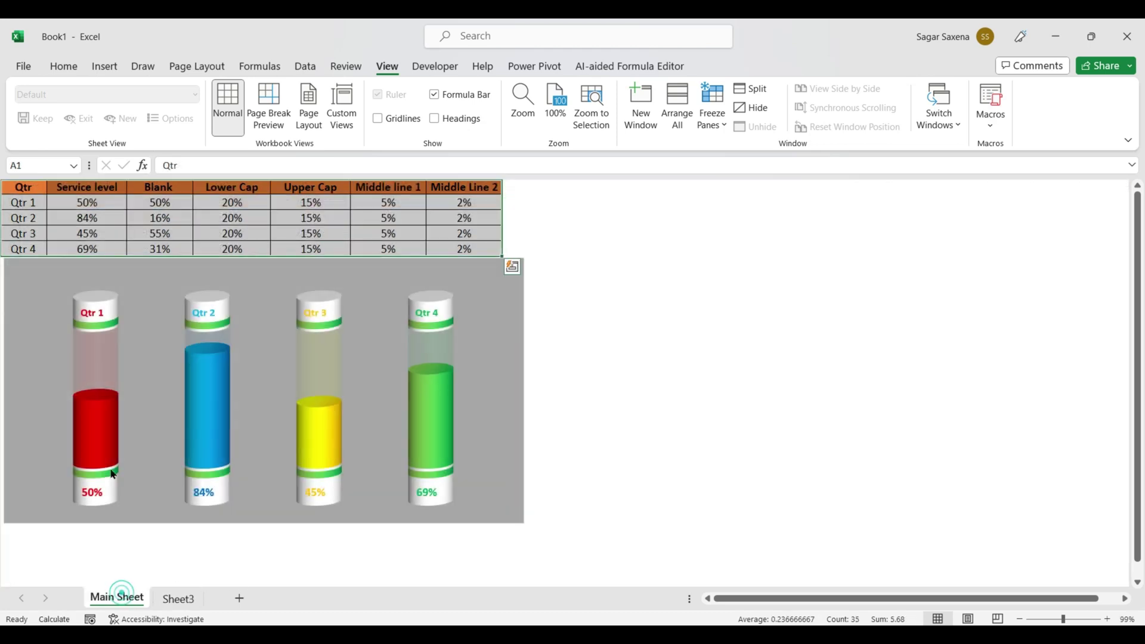
pyautogui.click(96, 303)
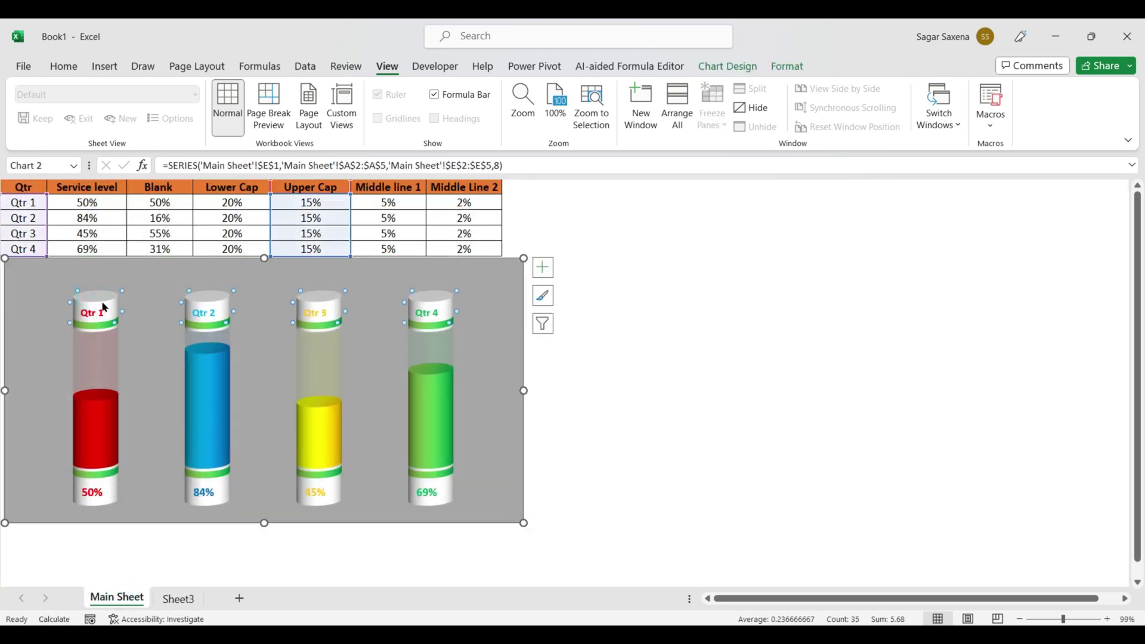
pyautogui.click(113, 495)
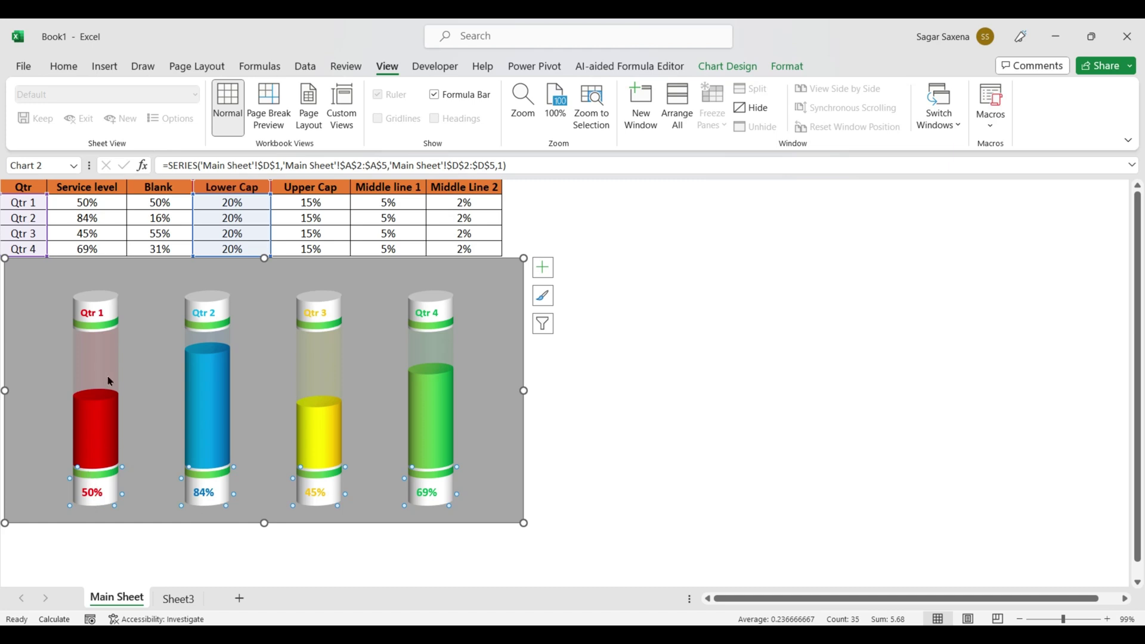
pyautogui.click(102, 479)
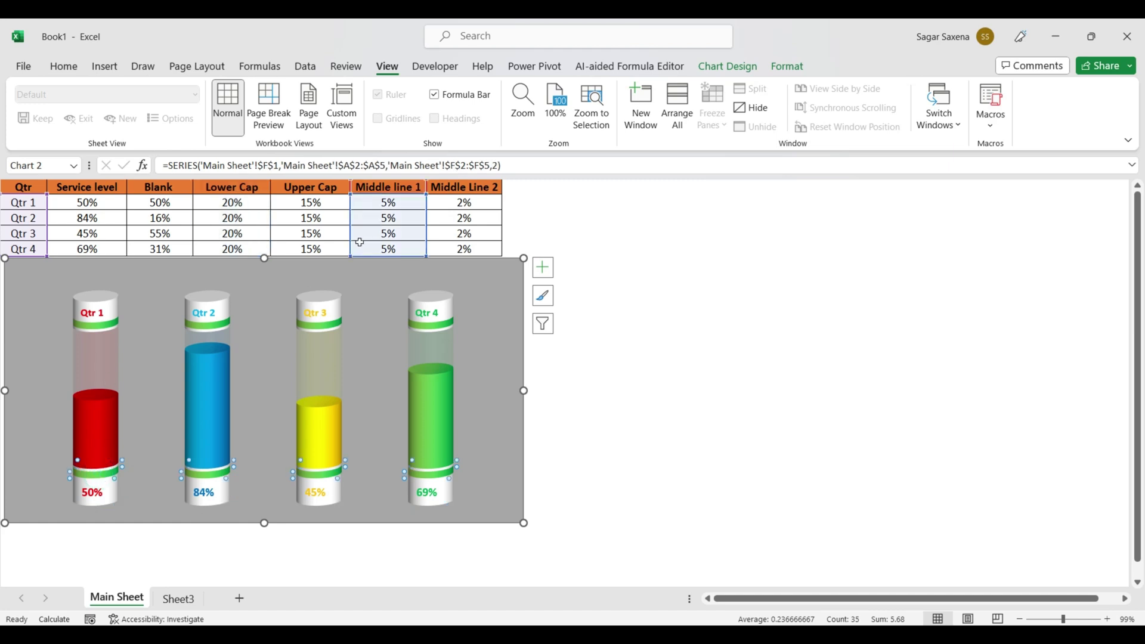
pyautogui.click(102, 475)
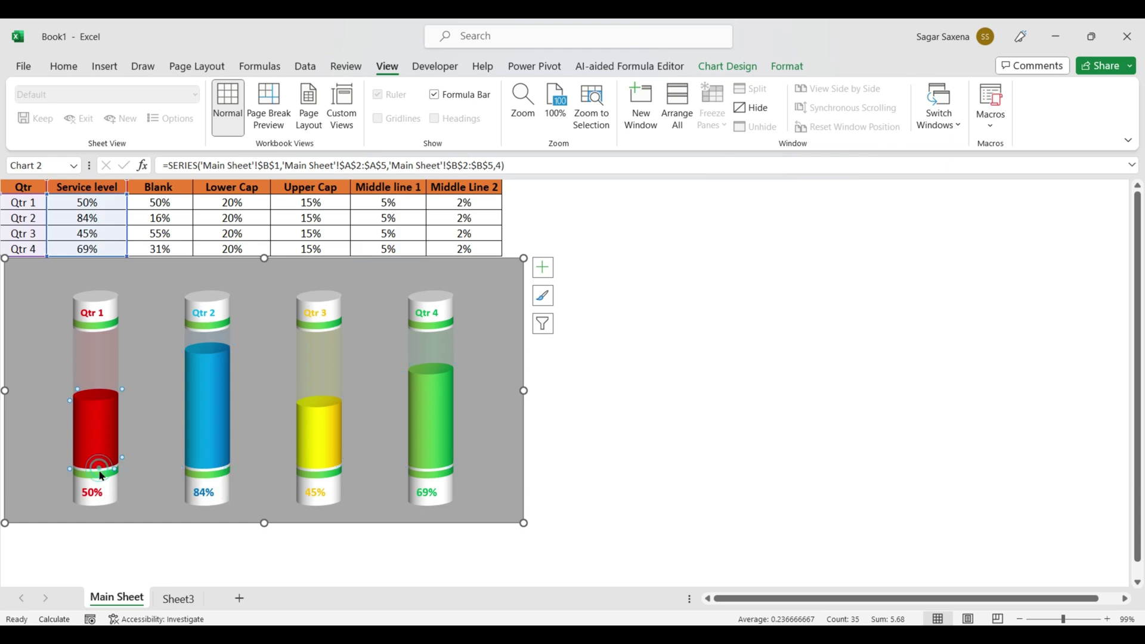
pyautogui.click(102, 475)
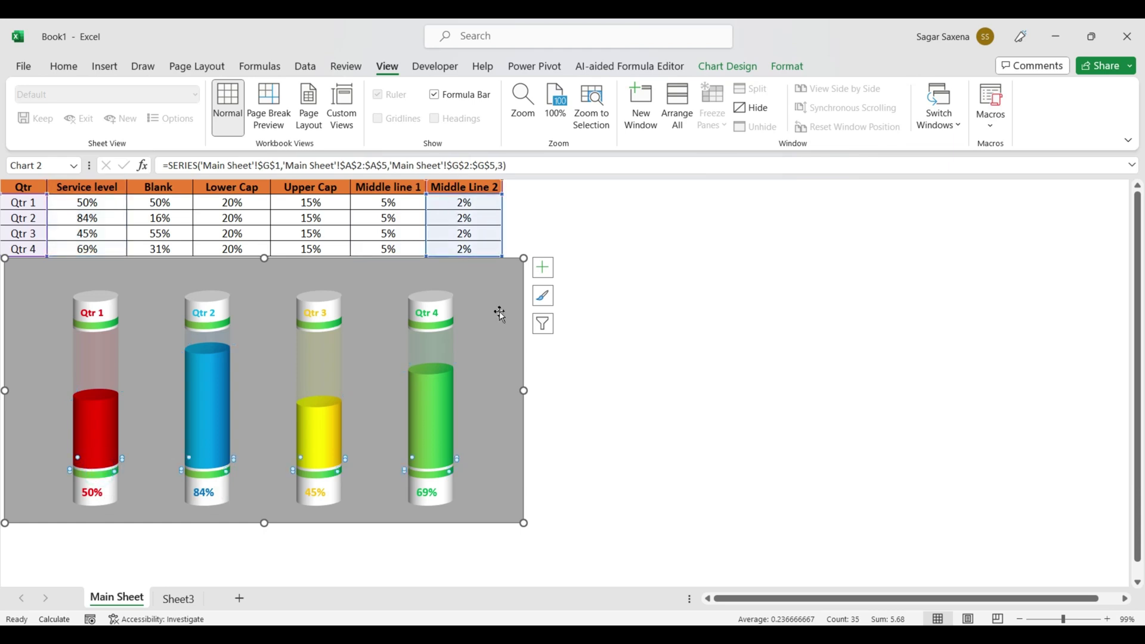
# Step: Enter 10% in G2 and fill it down the Middle Line 2 column to G5
pyautogui.click(472, 203)
pyautogui.write('10')
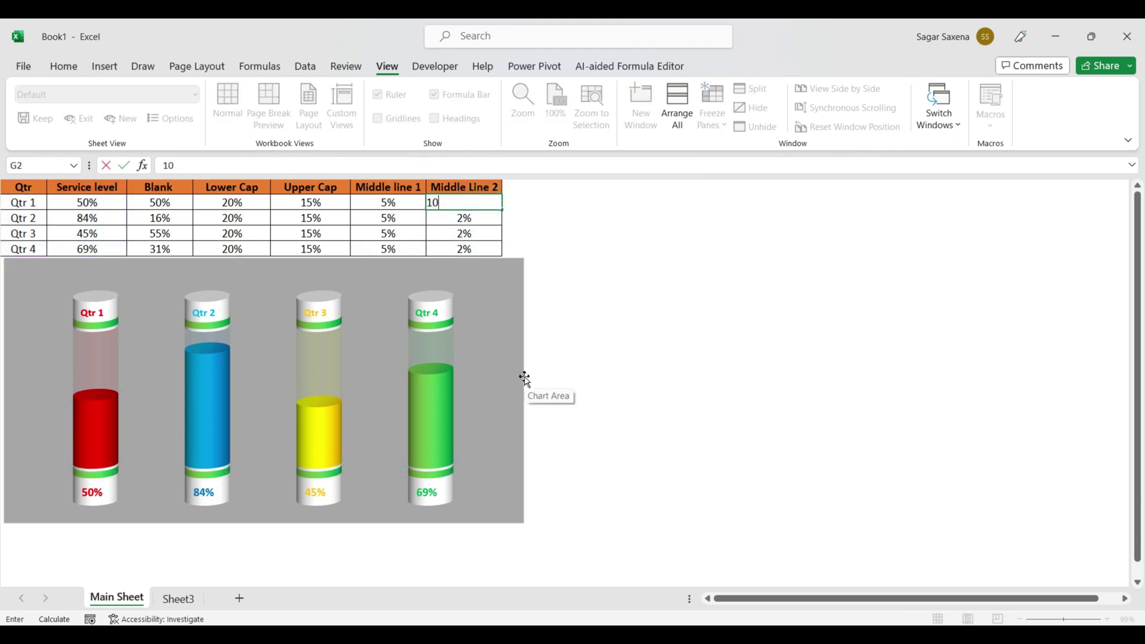
pyautogui.click(597, 275)
pyautogui.click(472, 203)
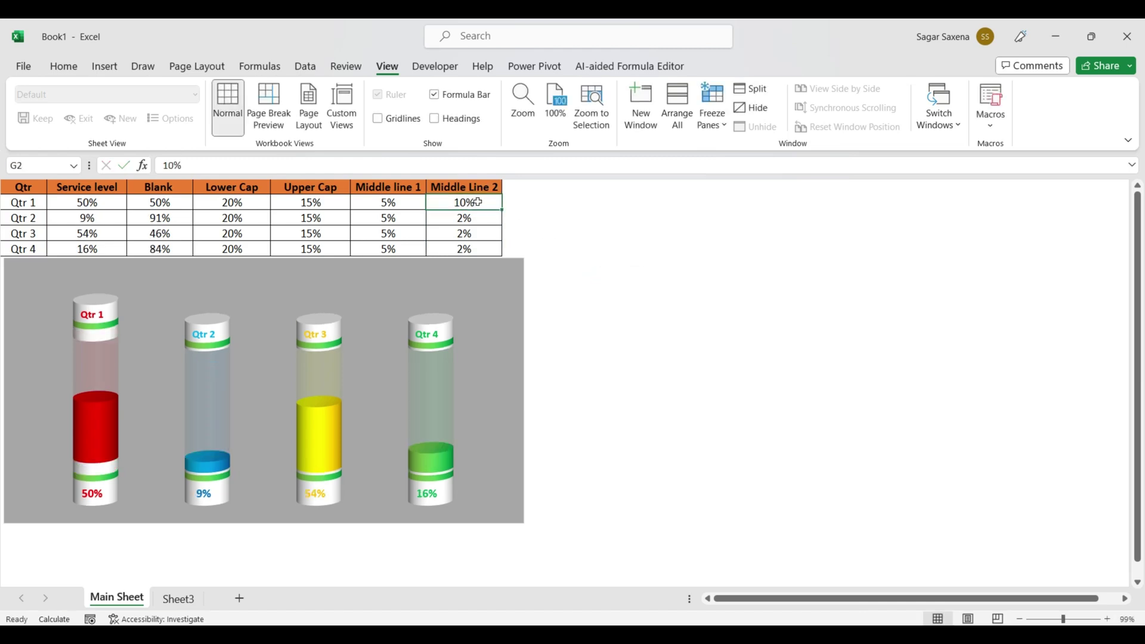
pyautogui.moveTo(504, 210); pyautogui.dragTo(500, 256)
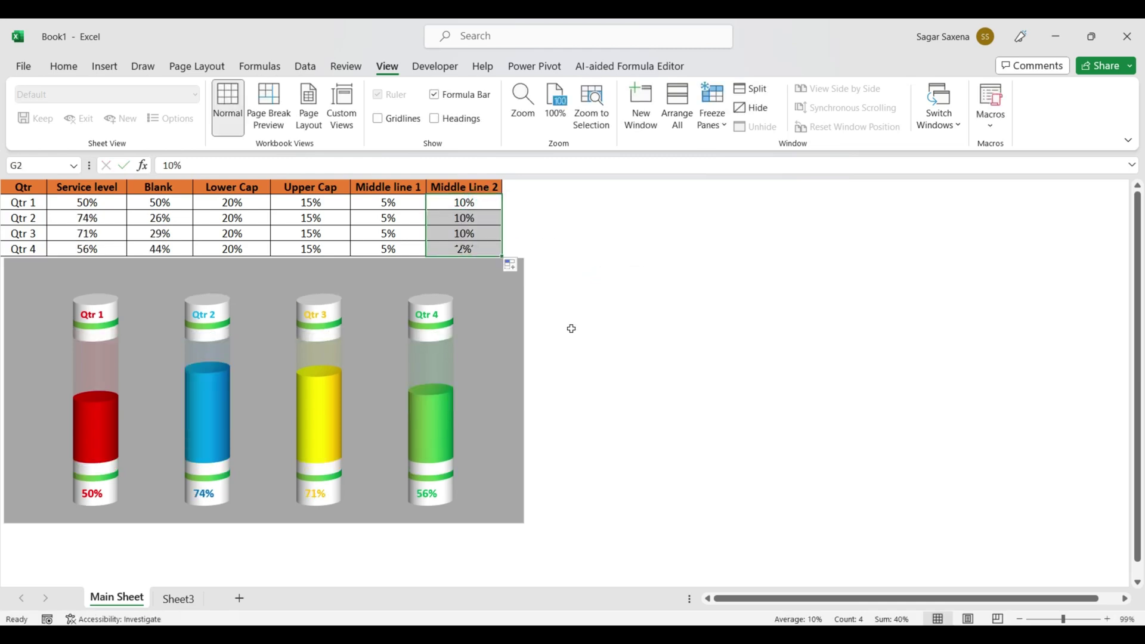
pyautogui.click(95, 472)
pyautogui.press('Escape')
pyautogui.press('Escape')
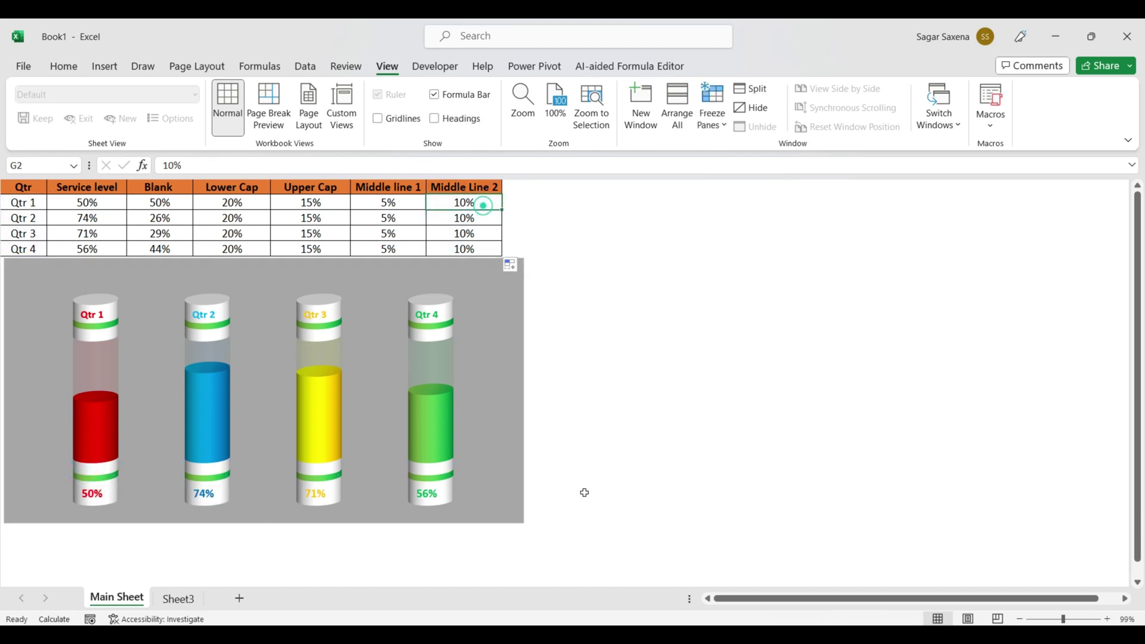
# Step: On Sheet3, enter 10% in G2 and fill it down through G5
pyautogui.click(179, 599)
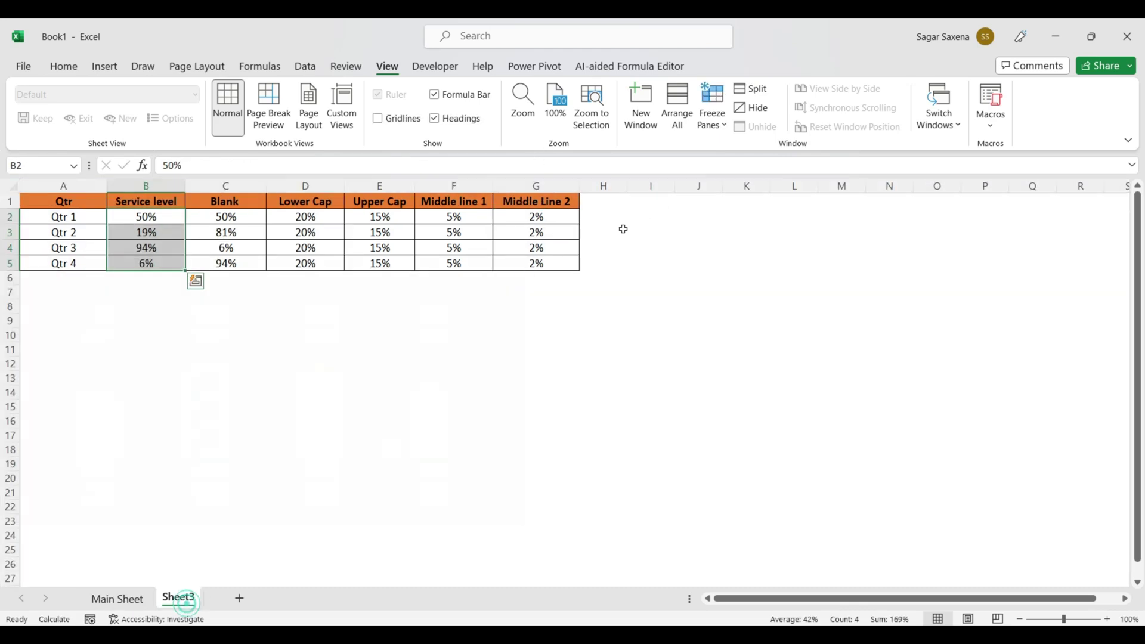
pyautogui.click(550, 215)
pyautogui.write('10')
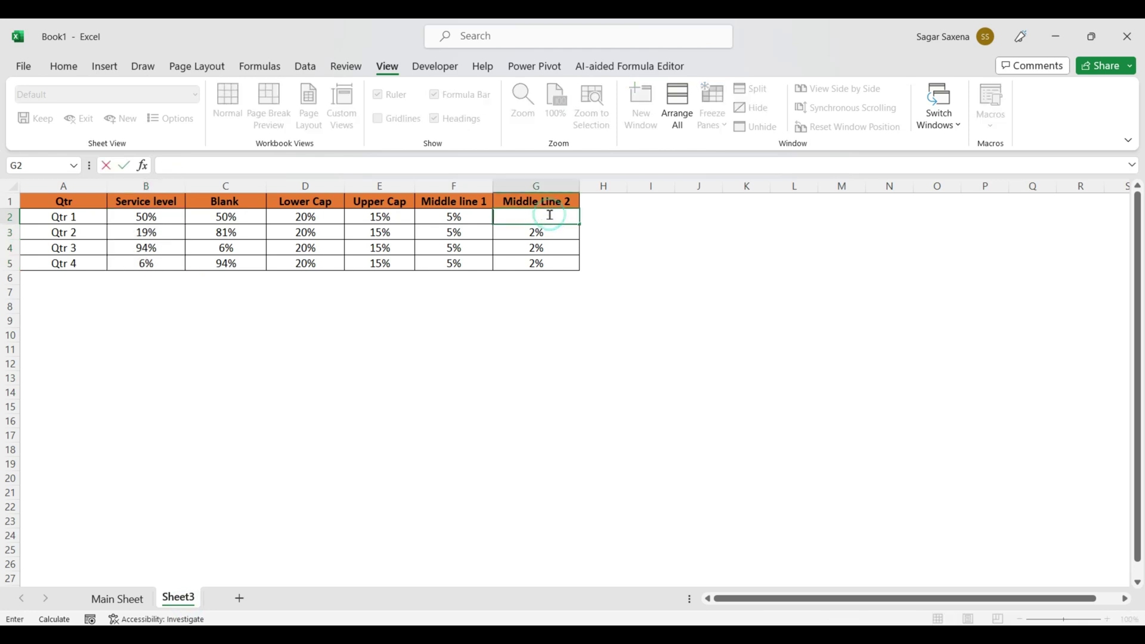
pyautogui.press('Return')
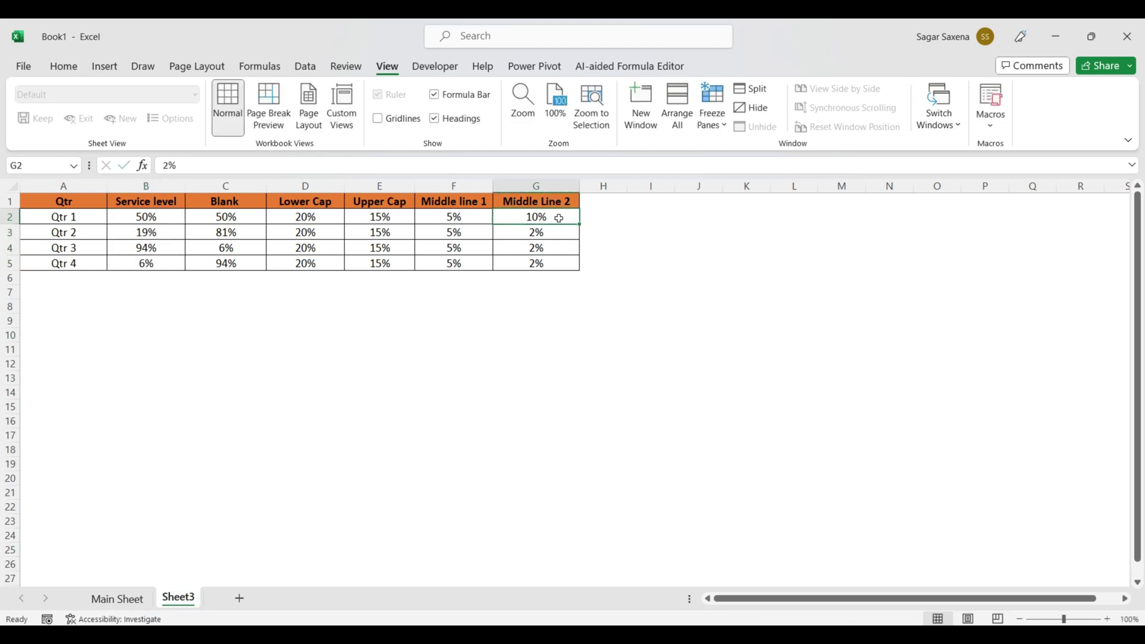
pyautogui.click(559, 218)
pyautogui.moveTo(581, 224); pyautogui.dragTo(575, 279)
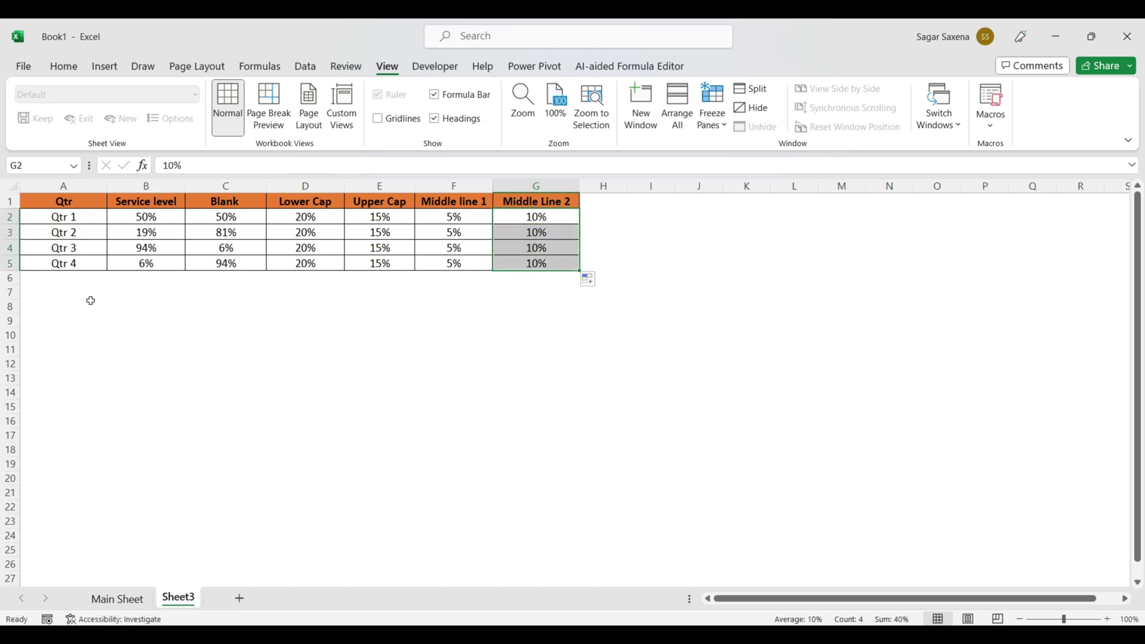
pyautogui.moveTo(70, 203); pyautogui.dragTo(544, 266)
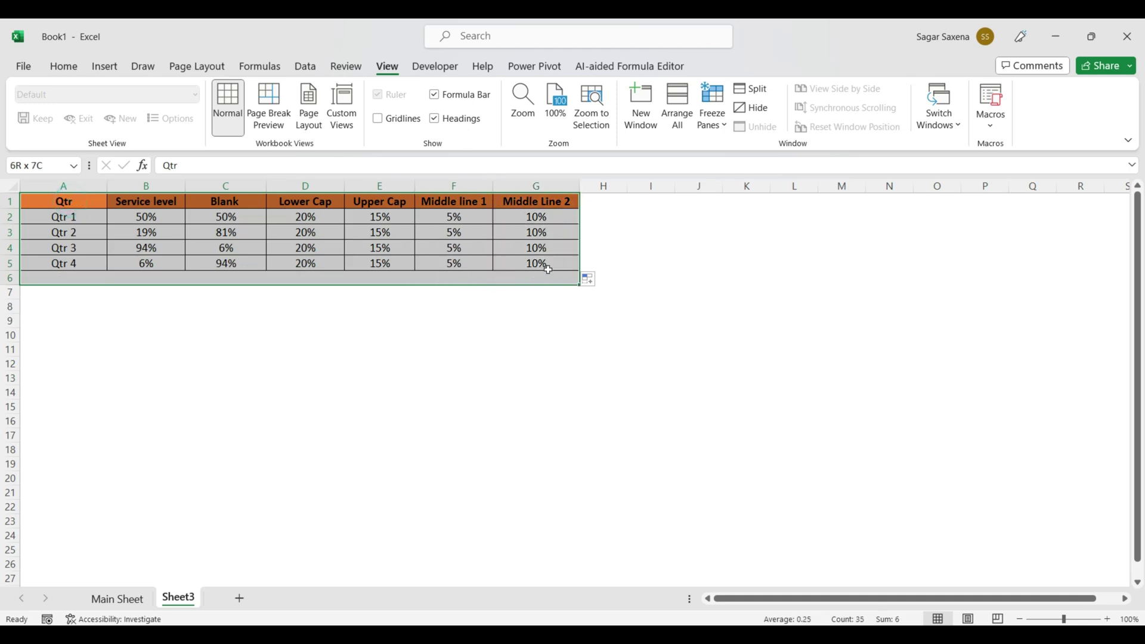
# Step: Insert a 3-D Stacked Column chart from A1:G5 and move it below the table
pyautogui.click(115, 64)
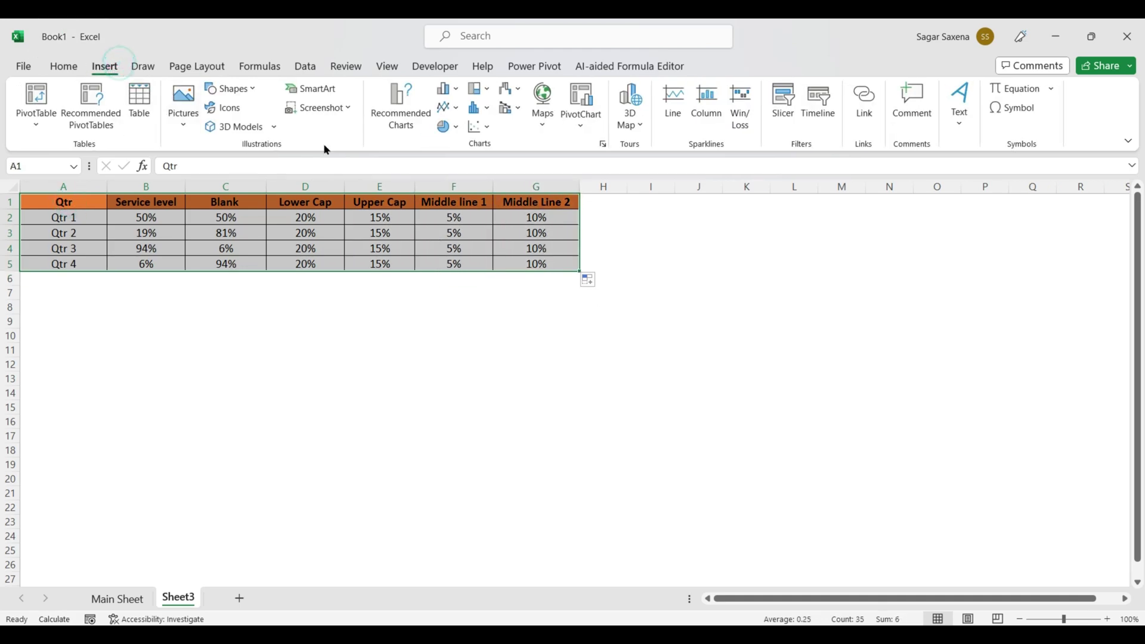
pyautogui.click(457, 91)
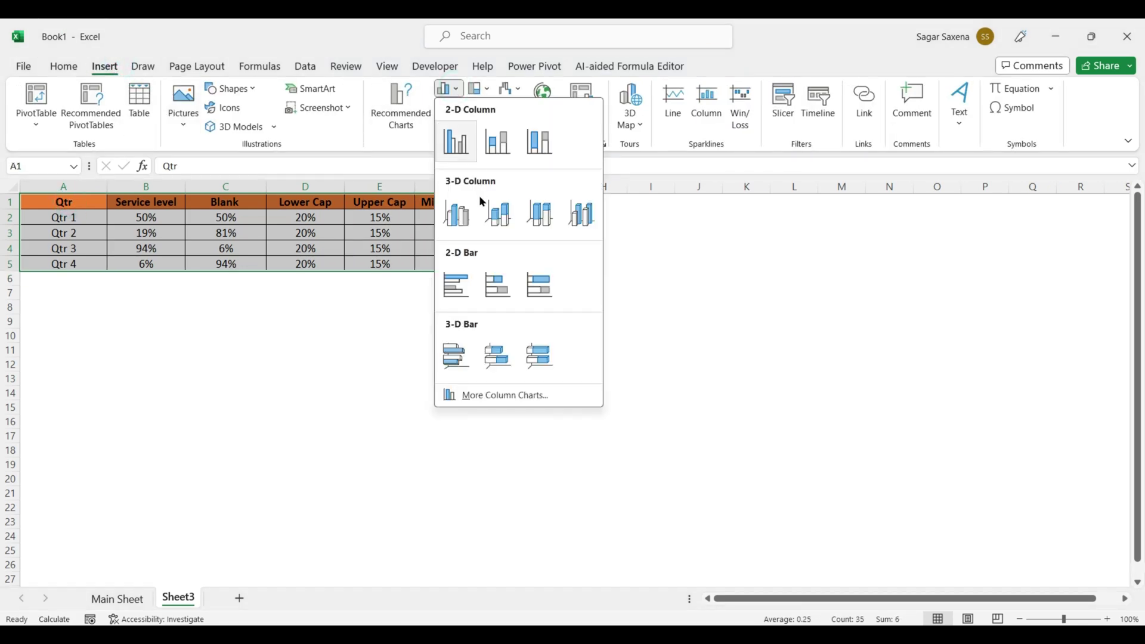
pyautogui.click(508, 224)
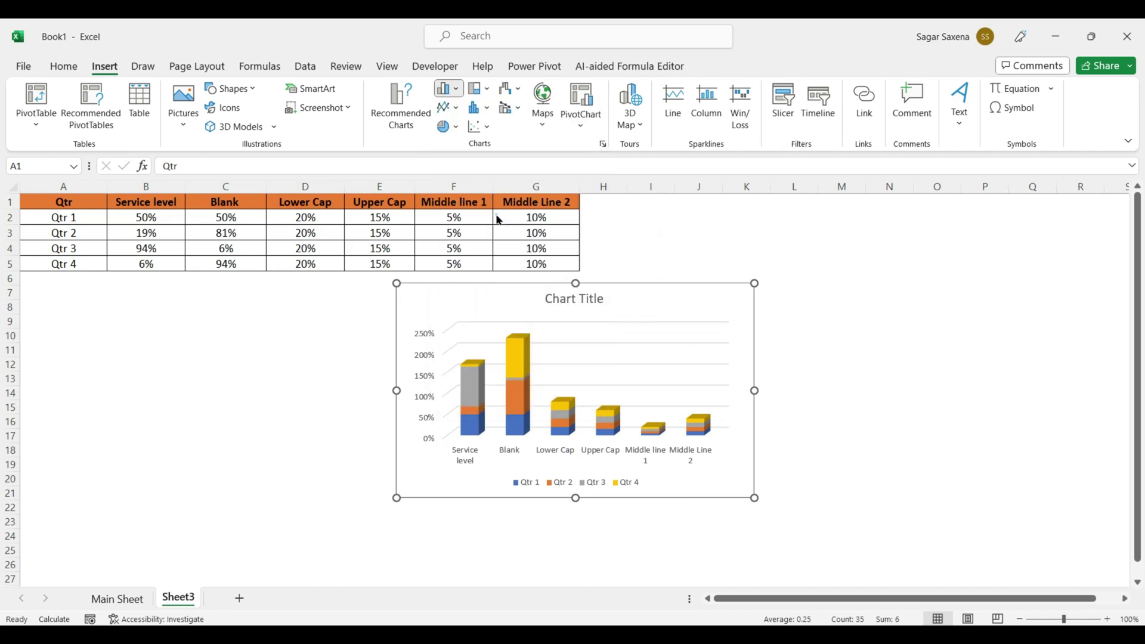
pyautogui.moveTo(509, 297); pyautogui.dragTo(222, 311)
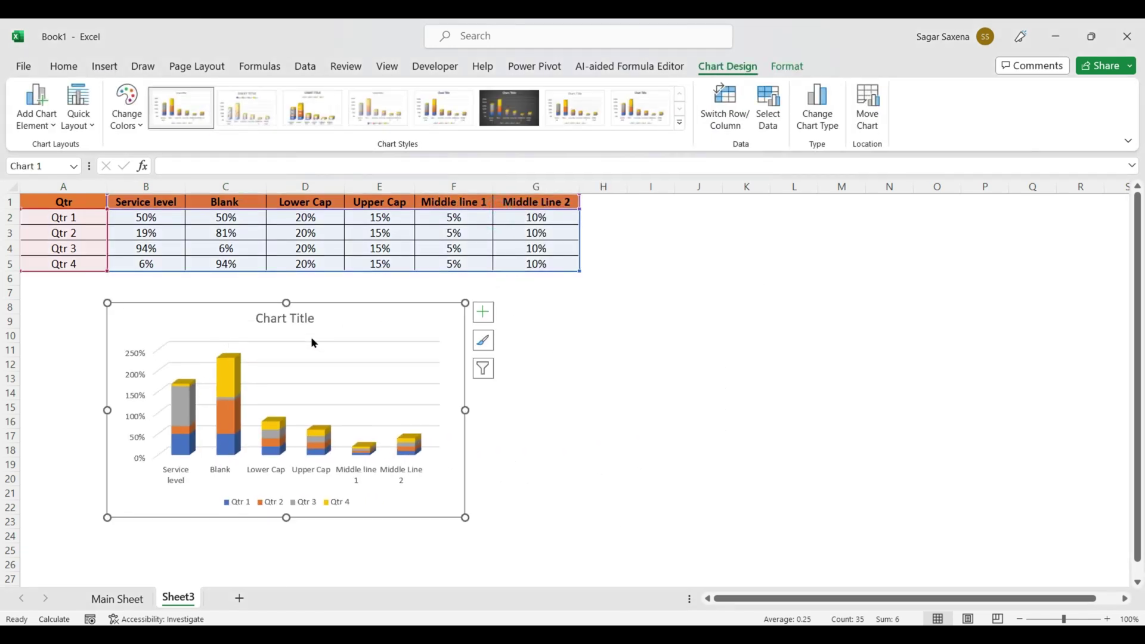
pyautogui.click(735, 119)
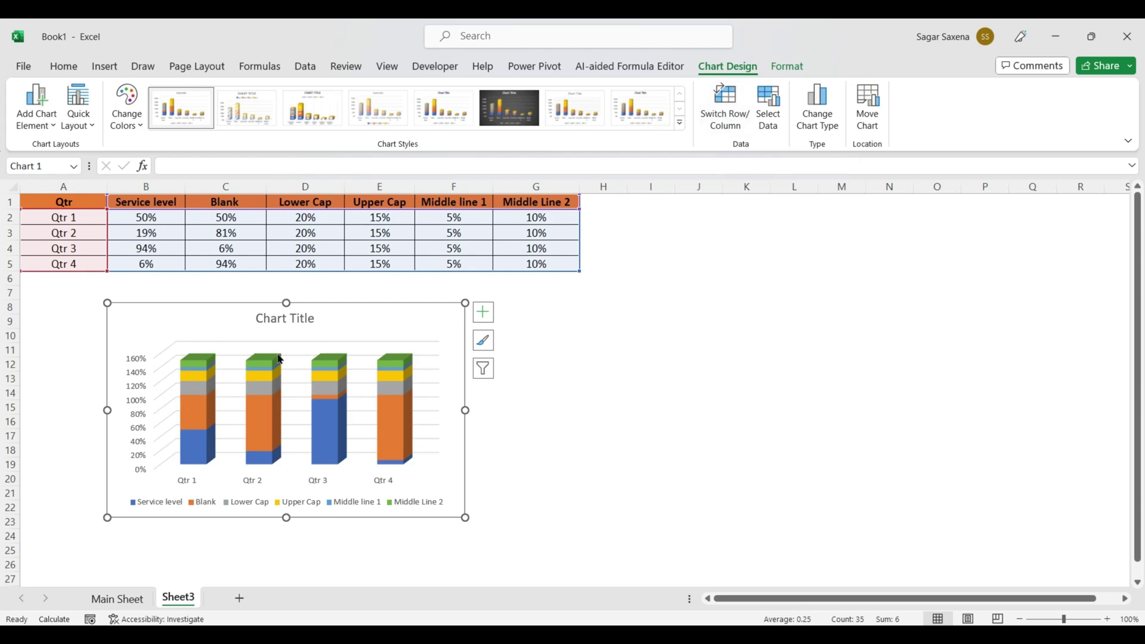
pyautogui.click(487, 321)
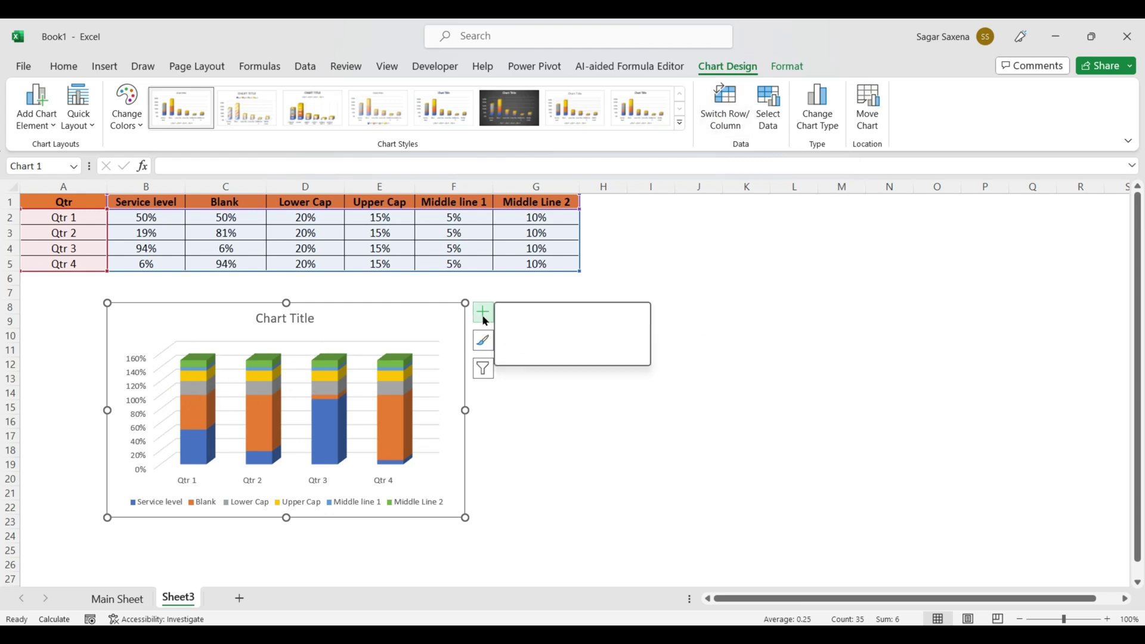
pyautogui.click(516, 332)
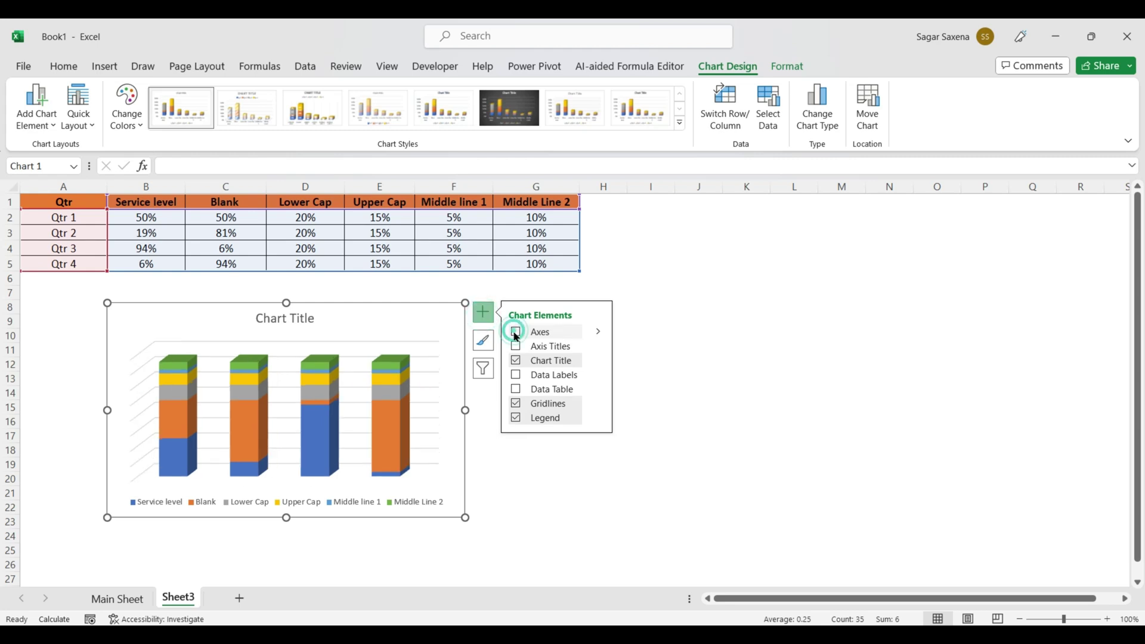
pyautogui.click(516, 405)
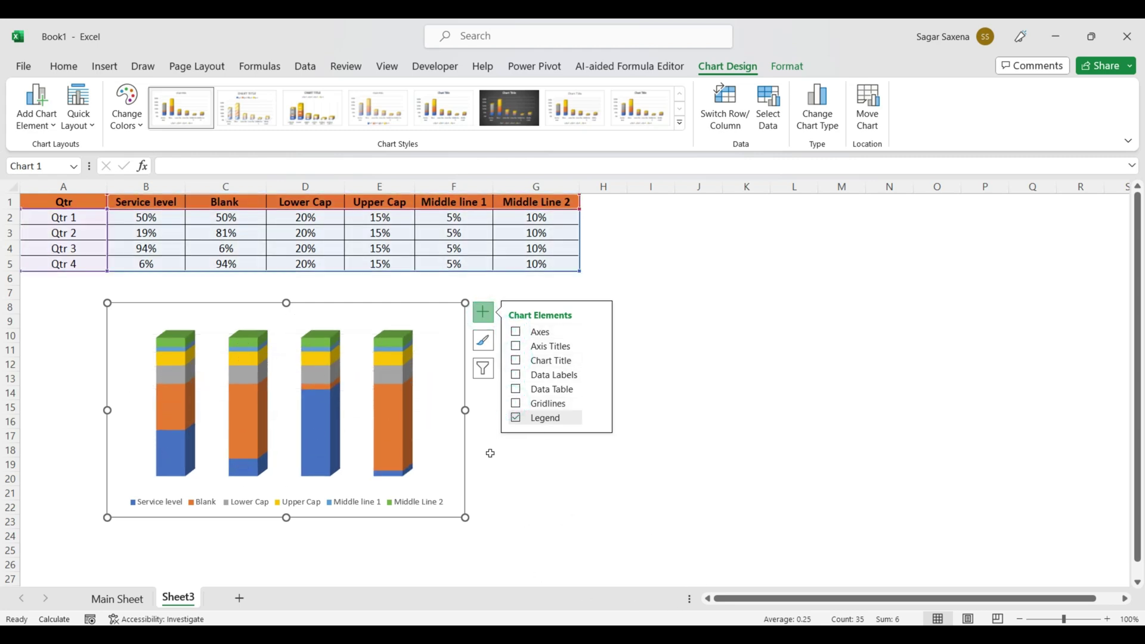
pyautogui.click(428, 310)
pyautogui.moveTo(465, 410); pyautogui.dragTo(606, 421)
pyautogui.moveTo(357, 518); pyautogui.dragTo(358, 567)
pyautogui.moveTo(379, 309); pyautogui.dragTo(378, 291)
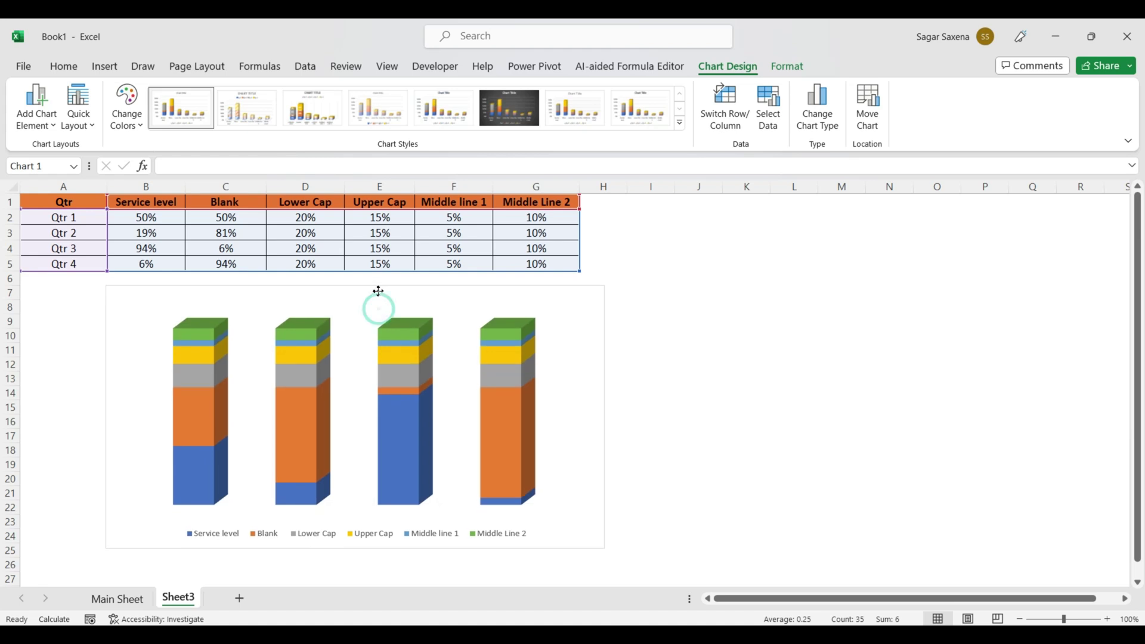
pyautogui.rightClick(421, 295)
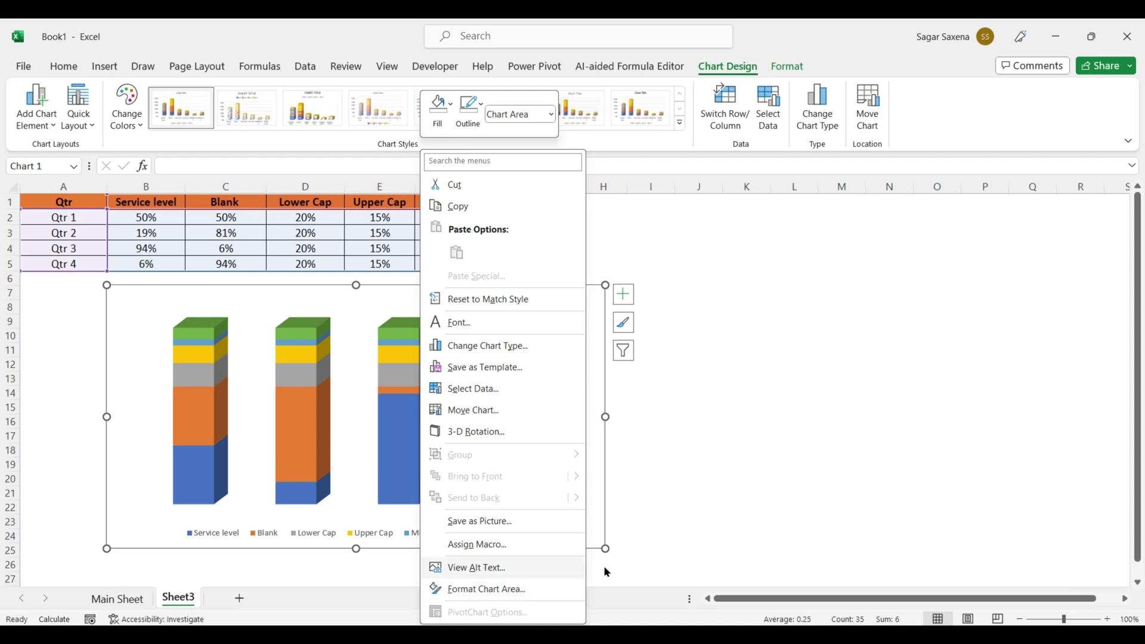
pyautogui.press('Escape')
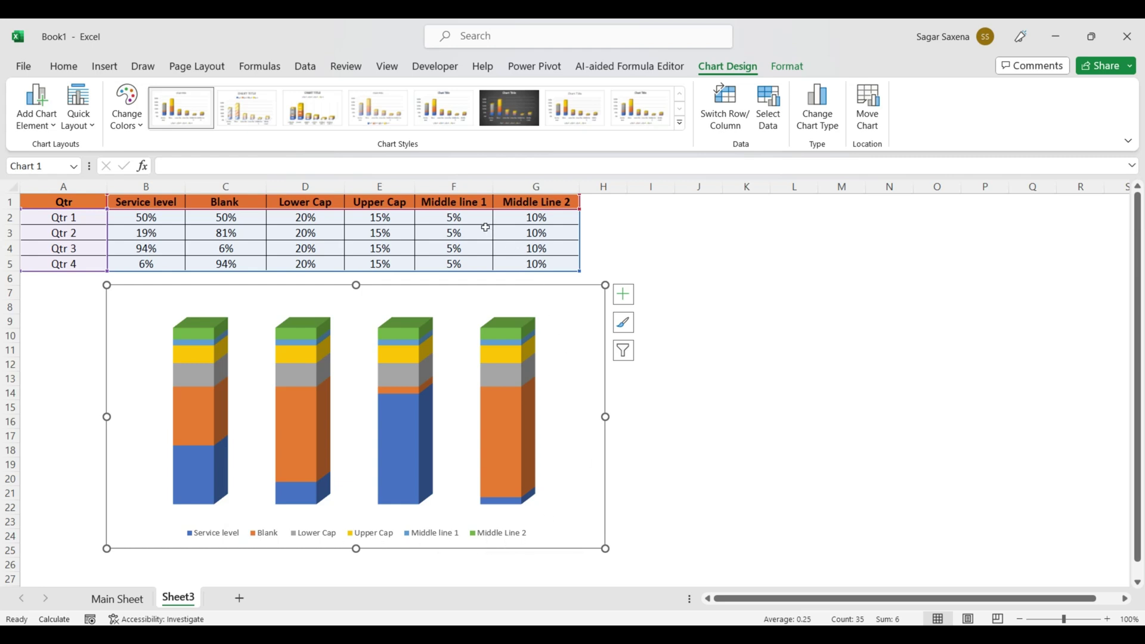
# Step: Copy Middle line 1 and Middle Line 2 (F1:G5) and paste them into the chart as new series
pyautogui.click(464, 207)
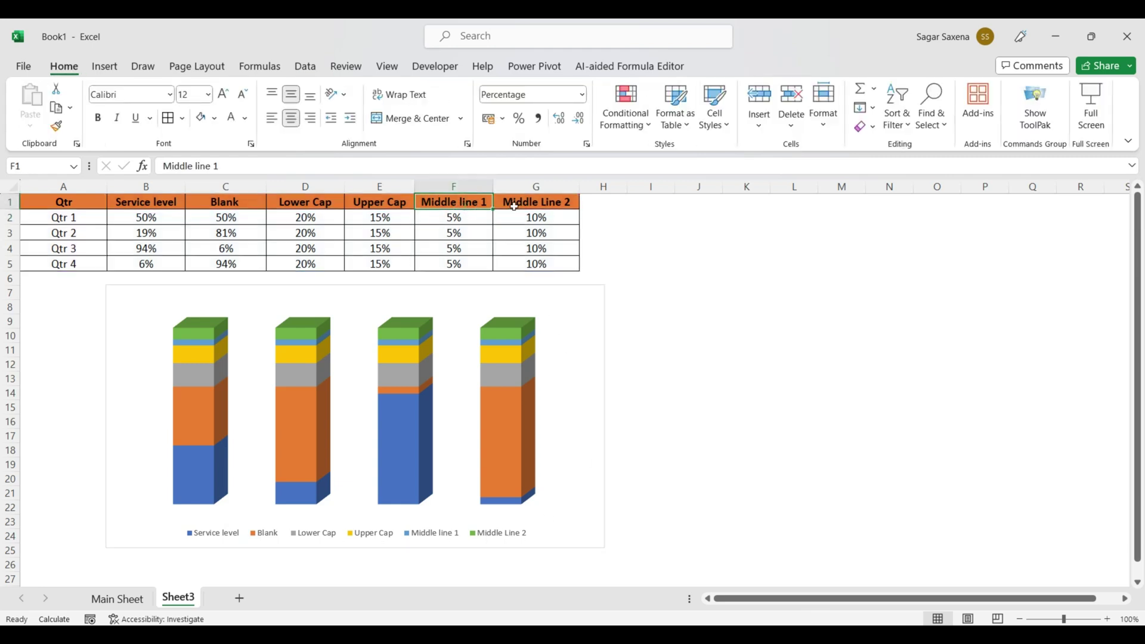
pyautogui.moveTo(514, 206); pyautogui.dragTo(565, 263)
pyautogui.hotkey('ctrl', 'c')
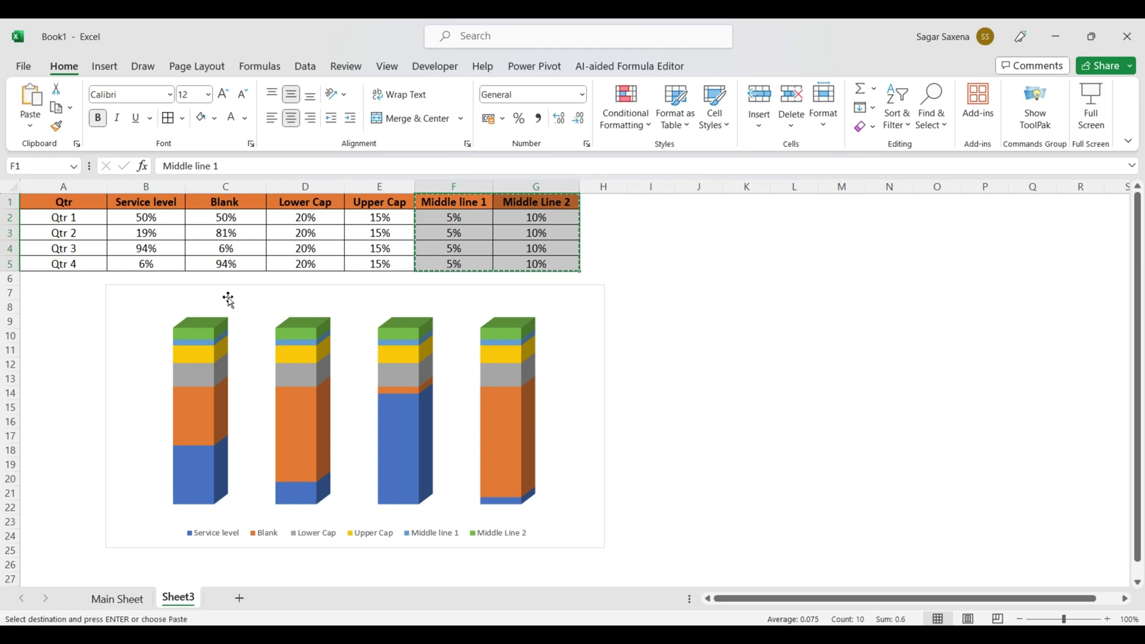
pyautogui.click(162, 294)
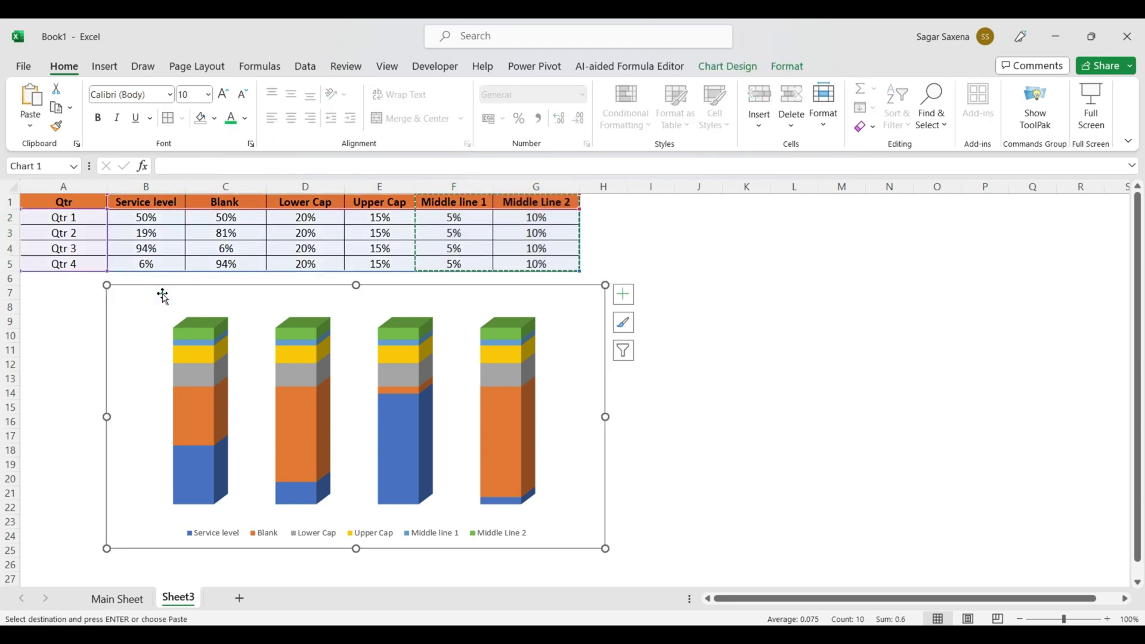
pyautogui.hotkey('ctrl', 'v')
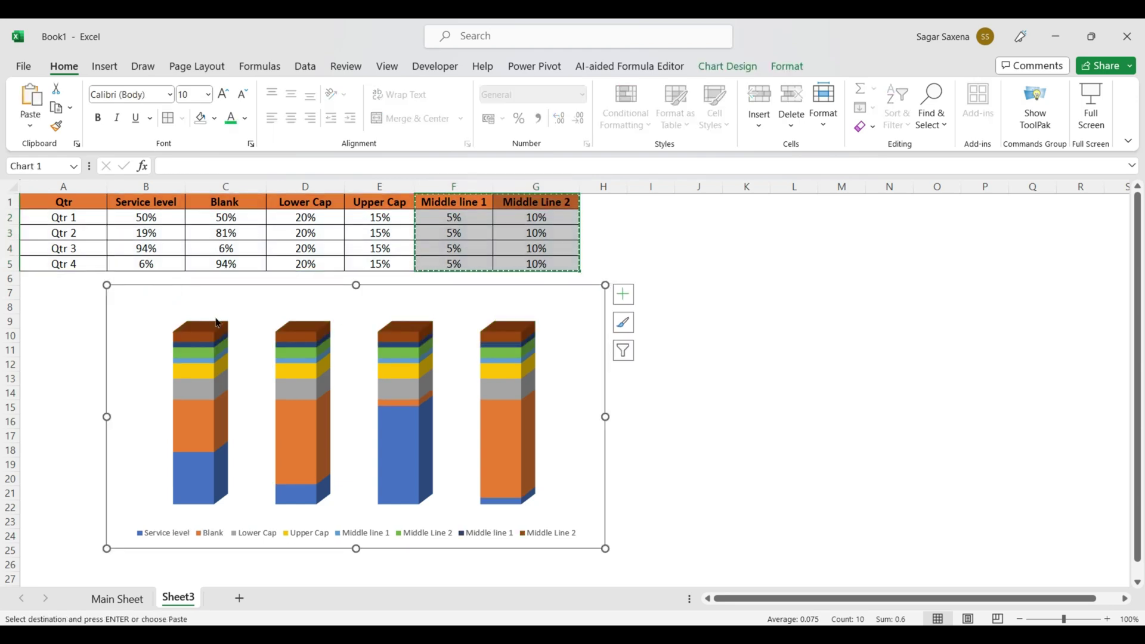
pyautogui.click(124, 301)
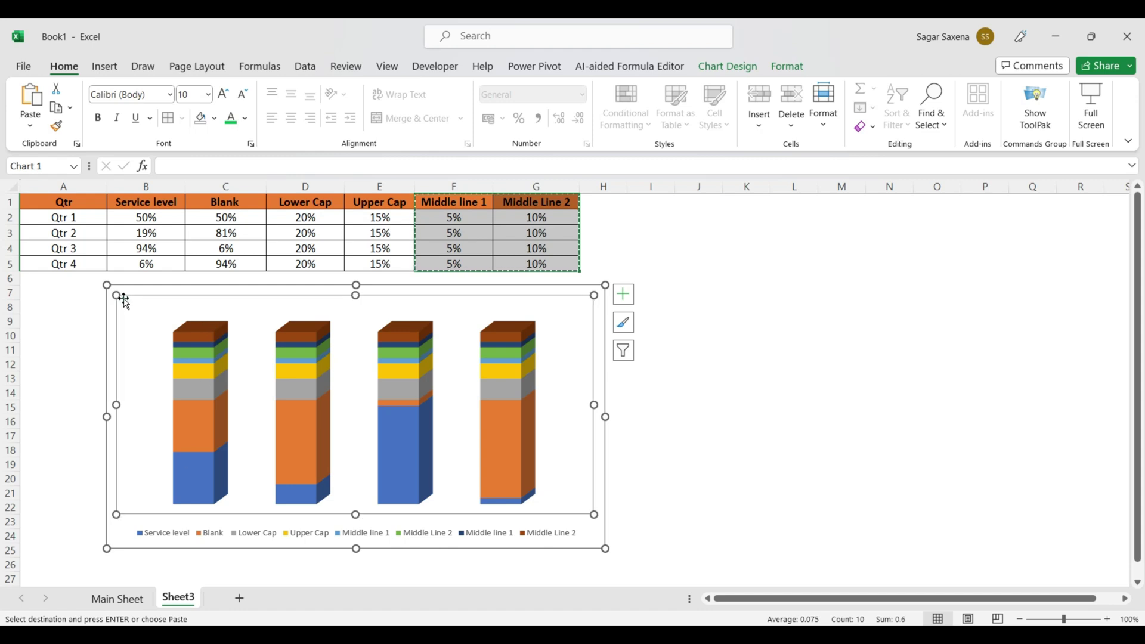
pyautogui.click(127, 292)
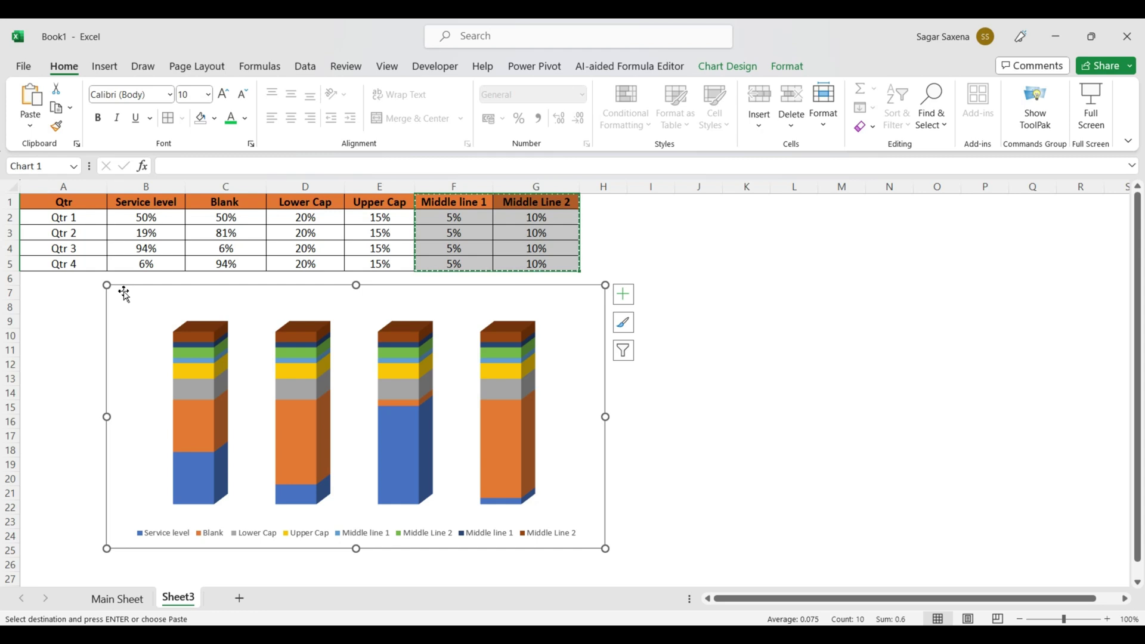
pyautogui.click(786, 67)
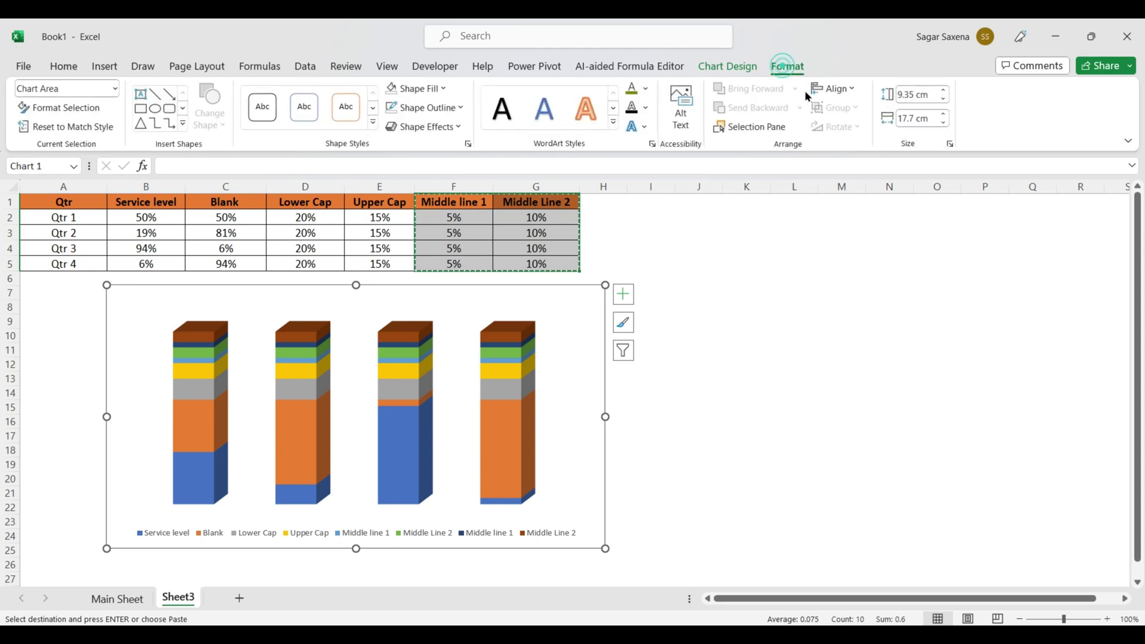
pyautogui.click(731, 66)
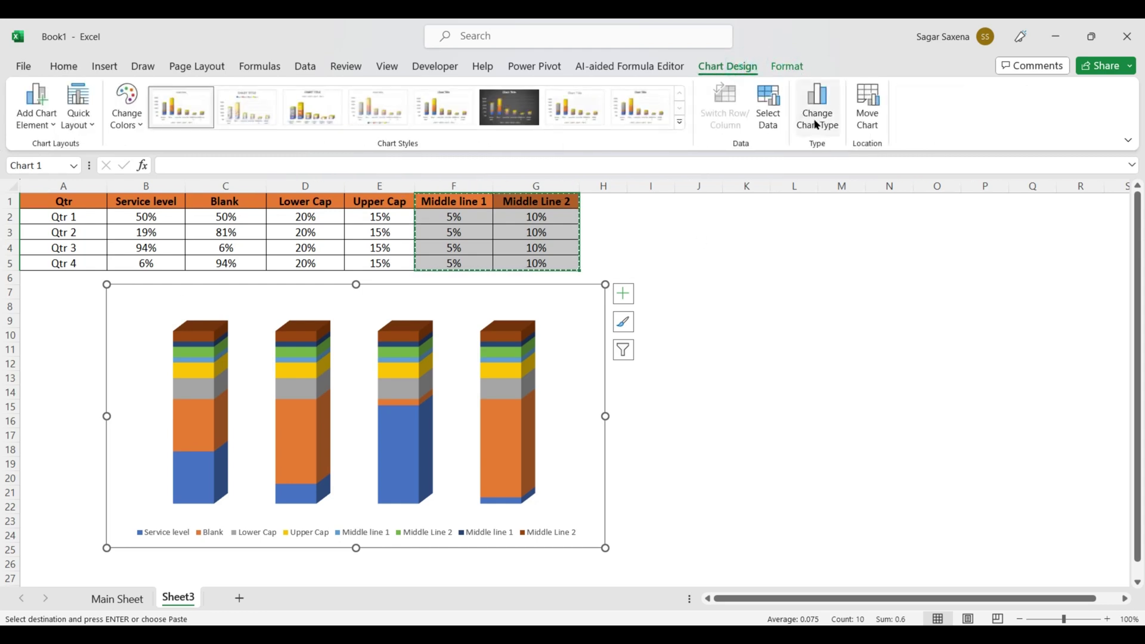
# Step: In Select Data Source, move Lower Cap to the bottom of the series stack
pyautogui.click(771, 124)
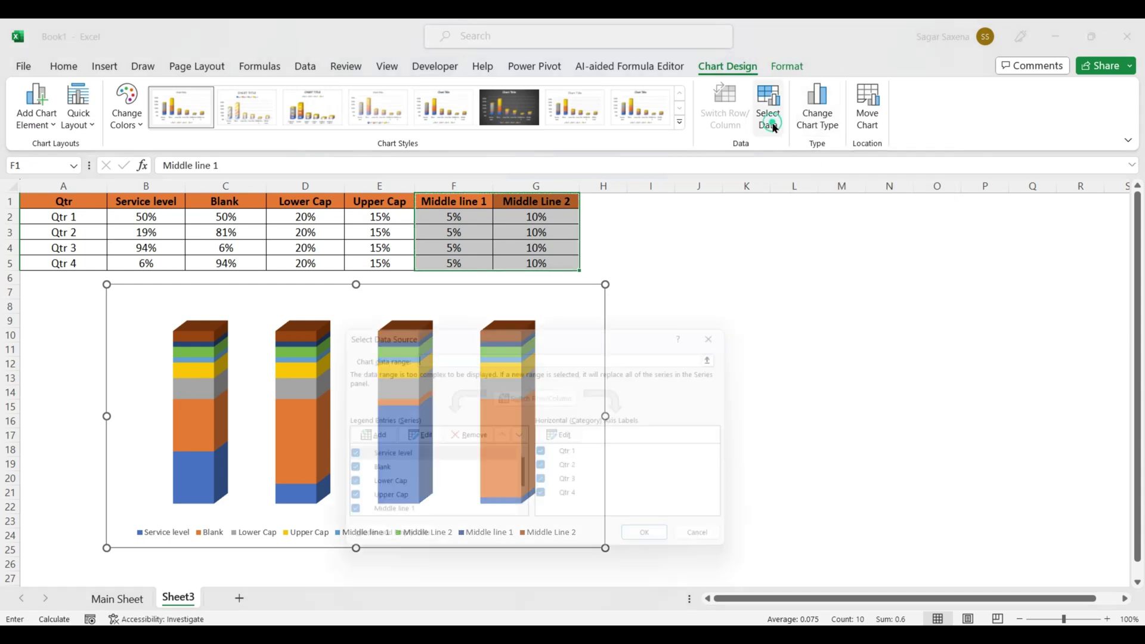
pyautogui.moveTo(445, 329); pyautogui.dragTo(492, 261)
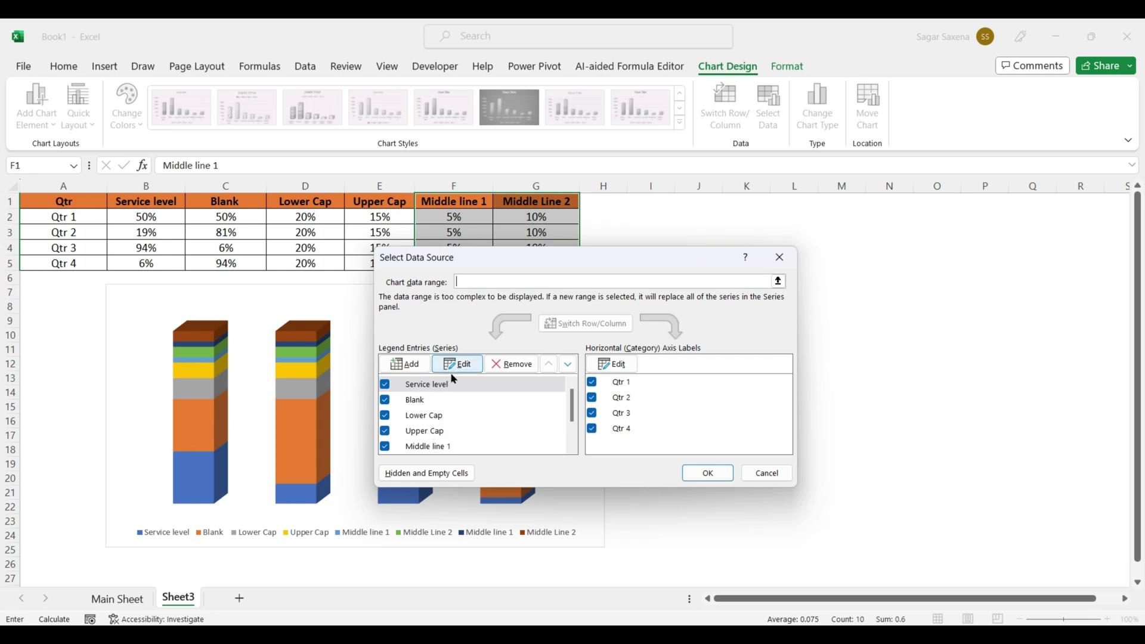
pyautogui.click(437, 415)
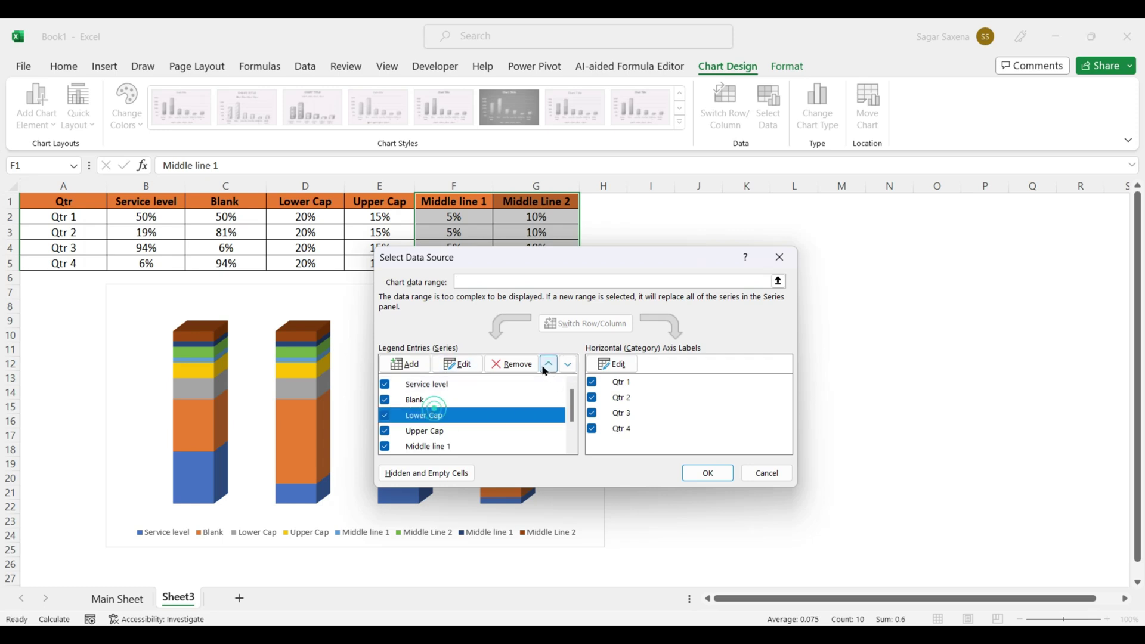
pyautogui.click(549, 364)
pyautogui.click(549, 364)
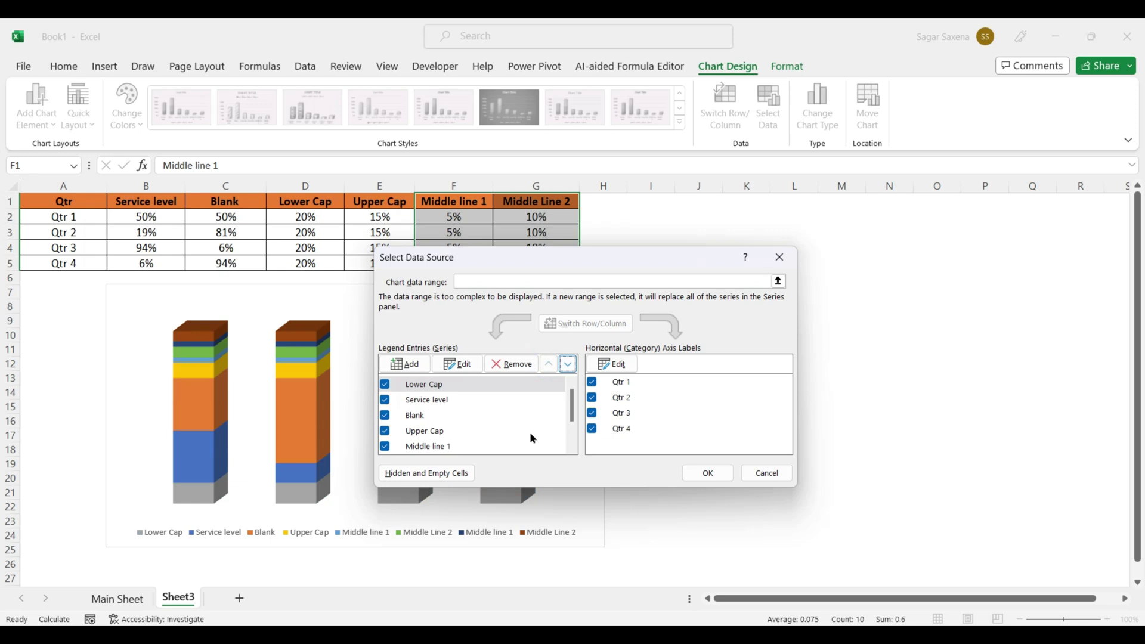
# Step: Move the Middle line 1 series up above Service level
pyautogui.scroll(-2, 533, 439)
pyautogui.click(453, 415)
pyautogui.click(549, 363)
pyautogui.click(548, 364)
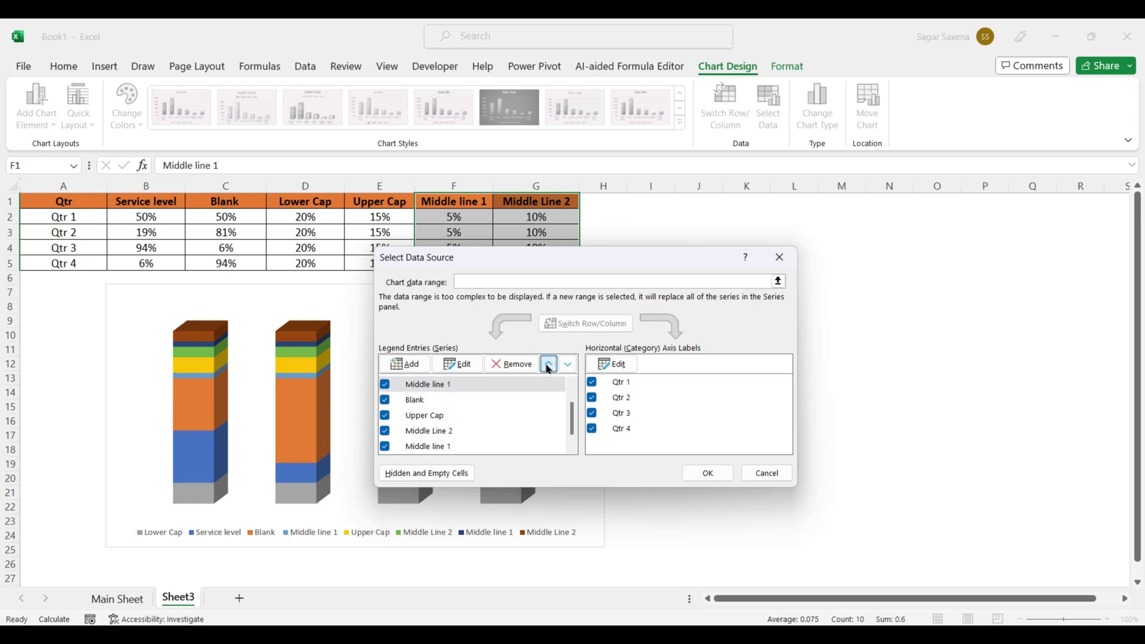
pyautogui.click(549, 364)
pyautogui.scroll(1, 572, 409)
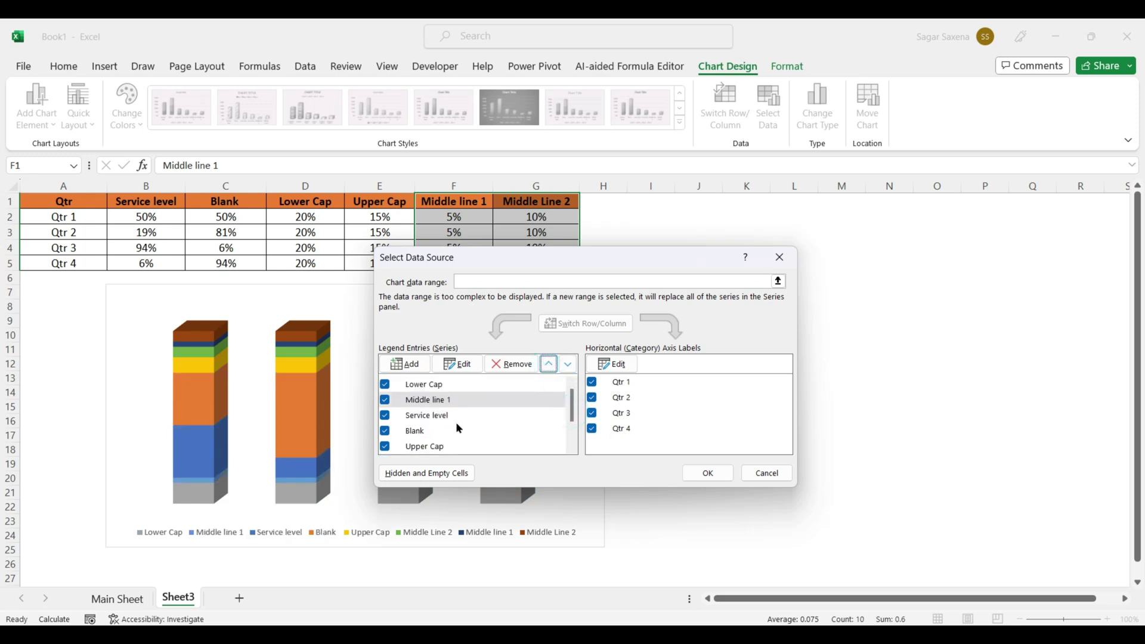
# Step: Move the Middle Line 2 series up above Service level and check the order
pyautogui.scroll(-1, 465, 430)
pyautogui.click(442, 426)
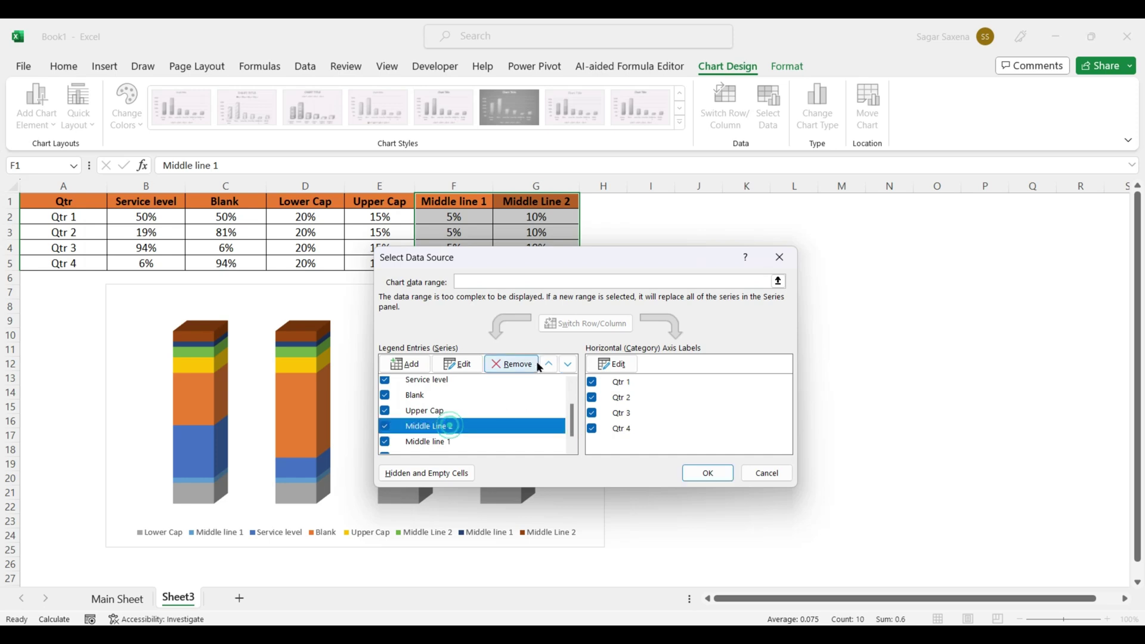
pyautogui.click(548, 364)
pyautogui.click(549, 364)
pyautogui.click(549, 364)
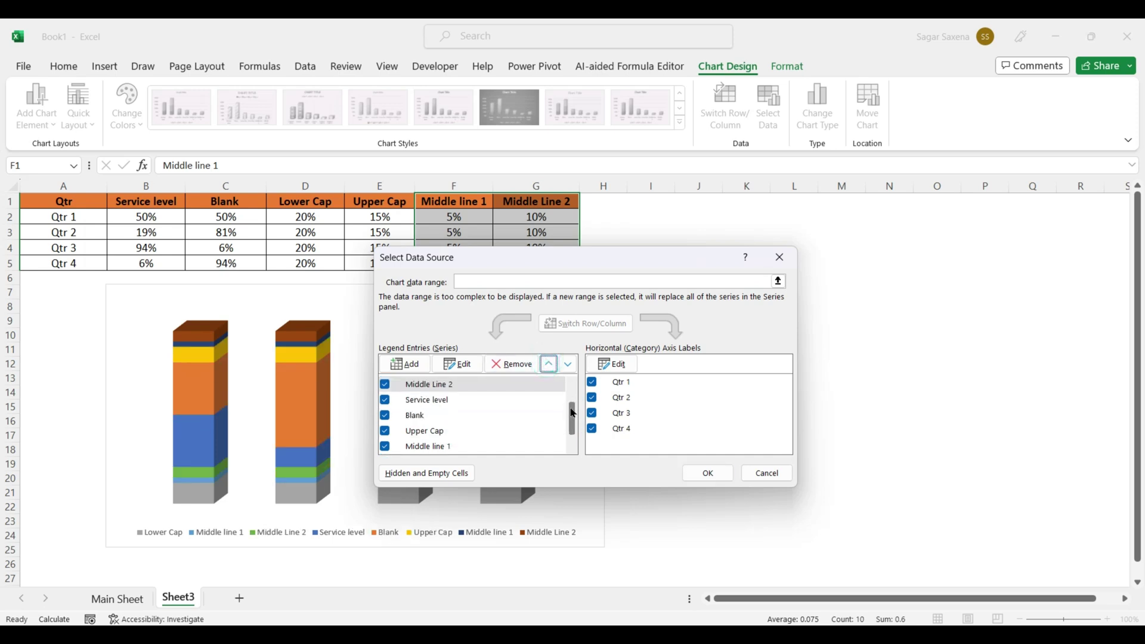
pyautogui.scroll(1, 572, 412)
pyautogui.click(451, 401)
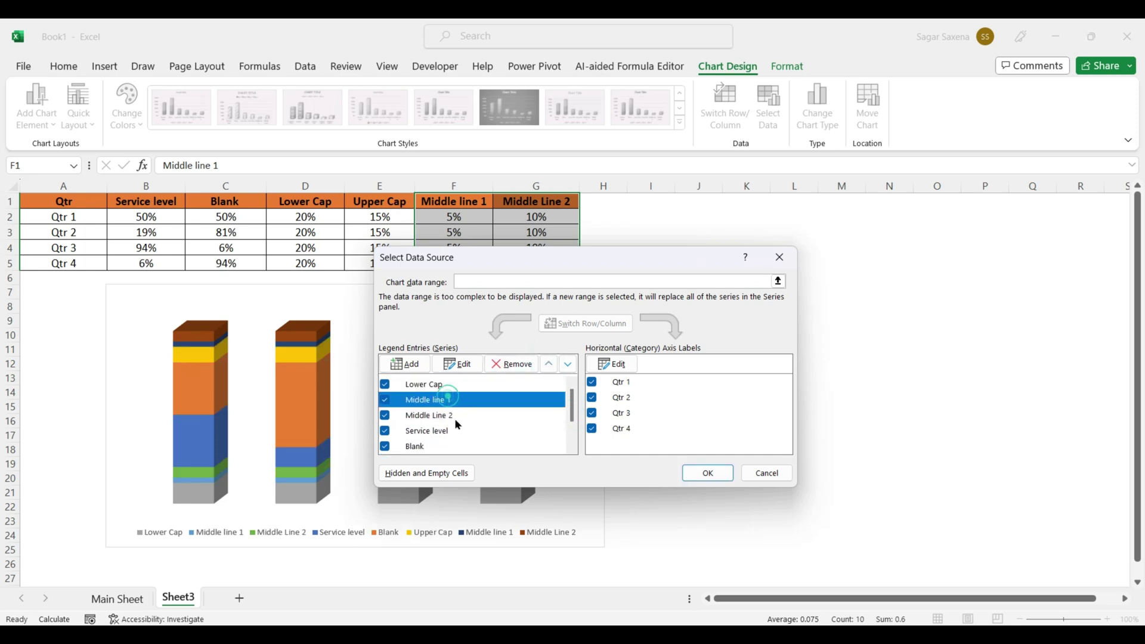
pyautogui.click(457, 418)
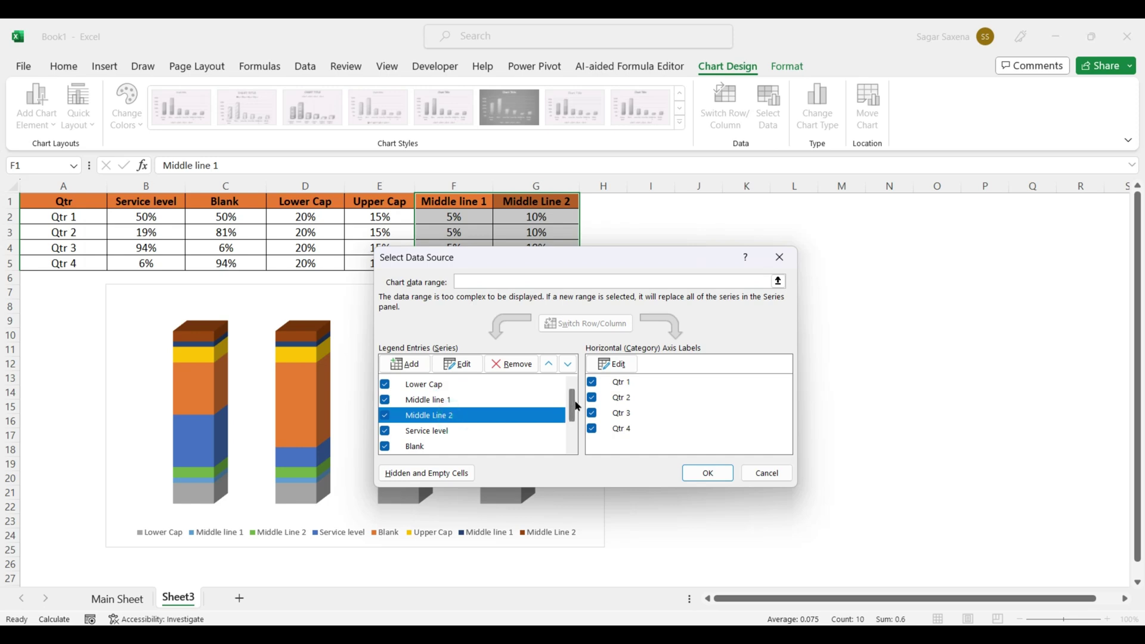
pyautogui.moveTo(577, 408); pyautogui.dragTo(579, 426)
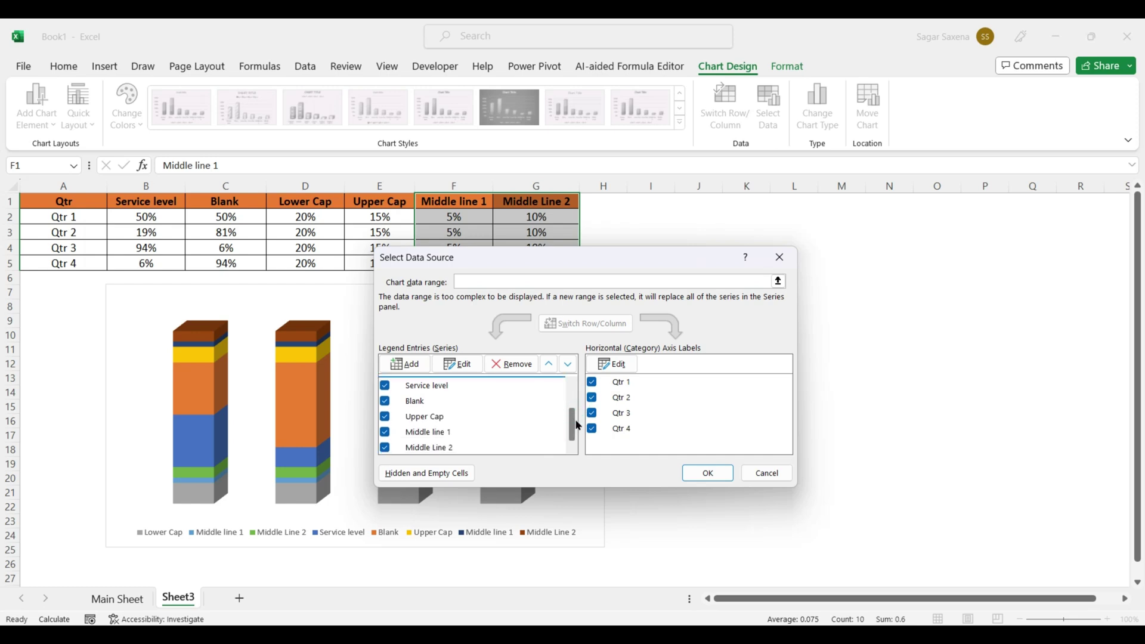
# Step: Place the second Middle Line 2 and Middle line 1 pair beneath Upper Cap, then confirm
pyautogui.click(445, 391)
pyautogui.click(441, 401)
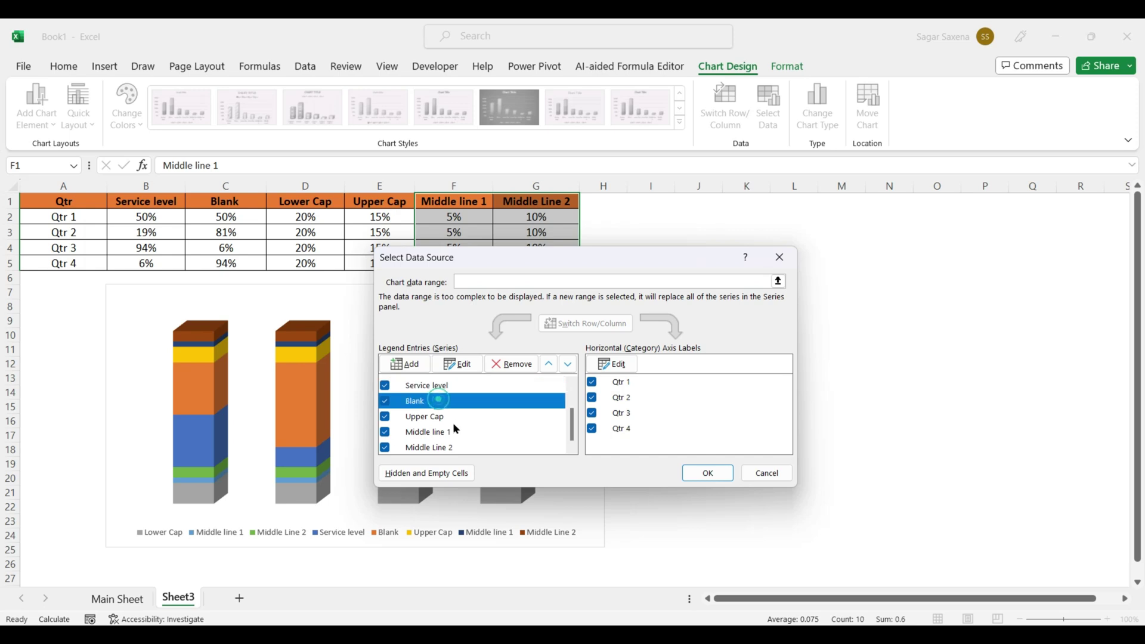
pyautogui.click(451, 416)
pyautogui.click(477, 445)
pyautogui.click(548, 364)
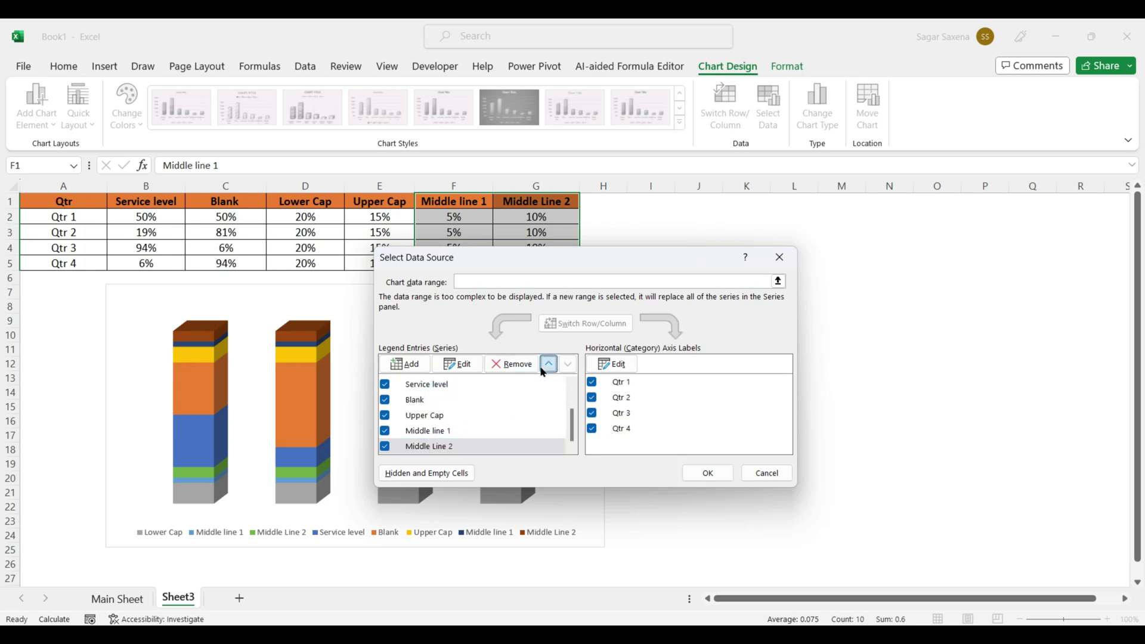
pyautogui.click(548, 364)
pyautogui.click(498, 446)
pyautogui.click(548, 363)
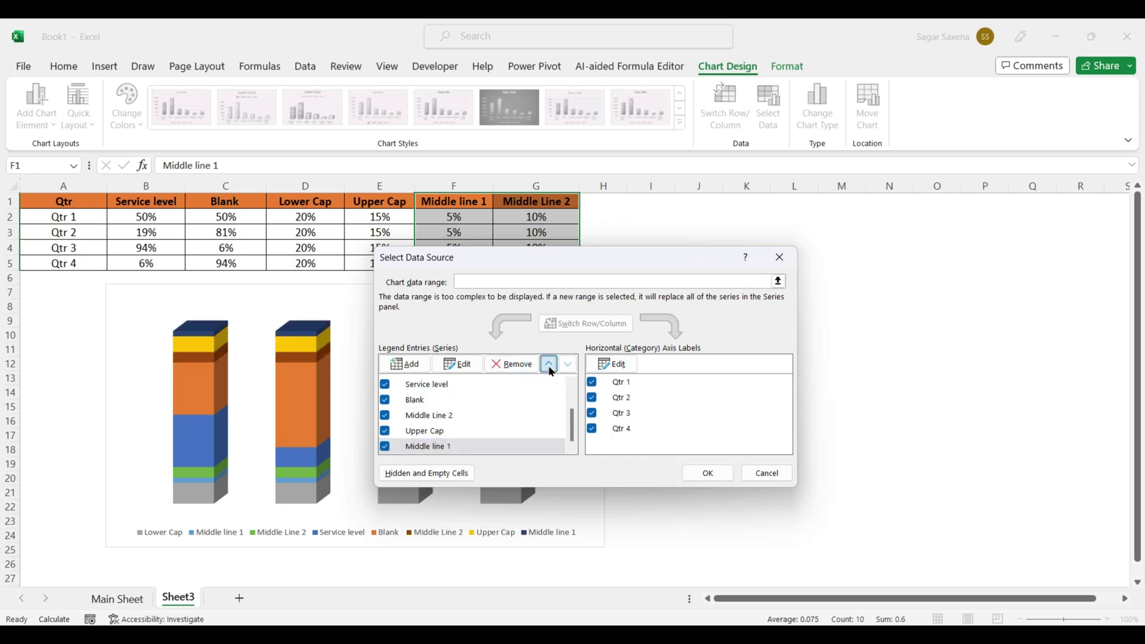
pyautogui.click(451, 447)
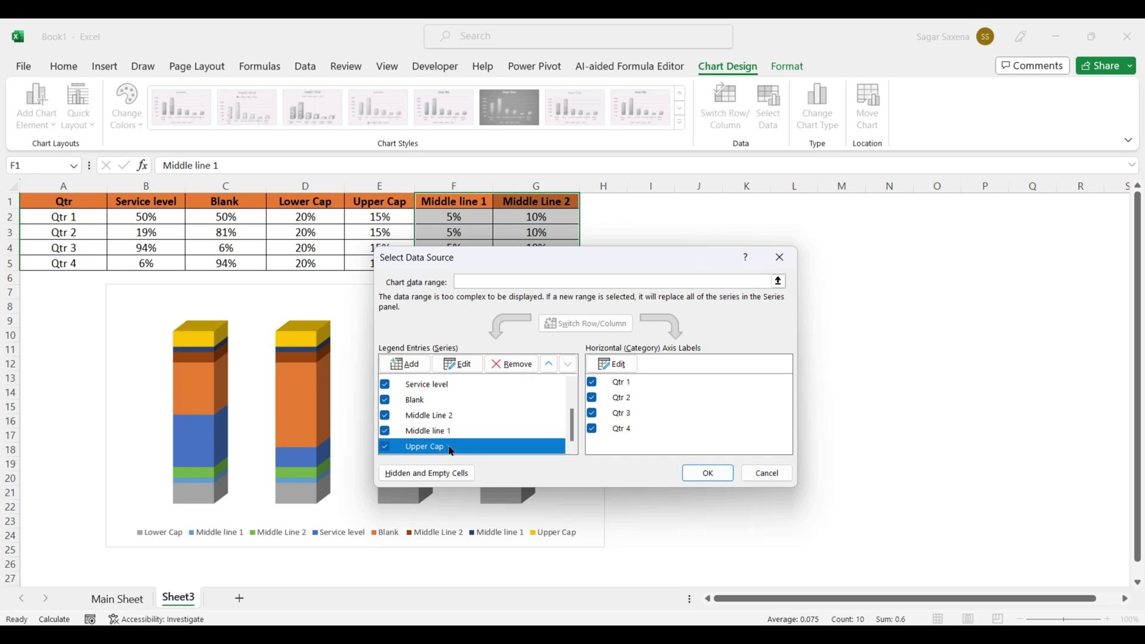
pyautogui.click(707, 473)
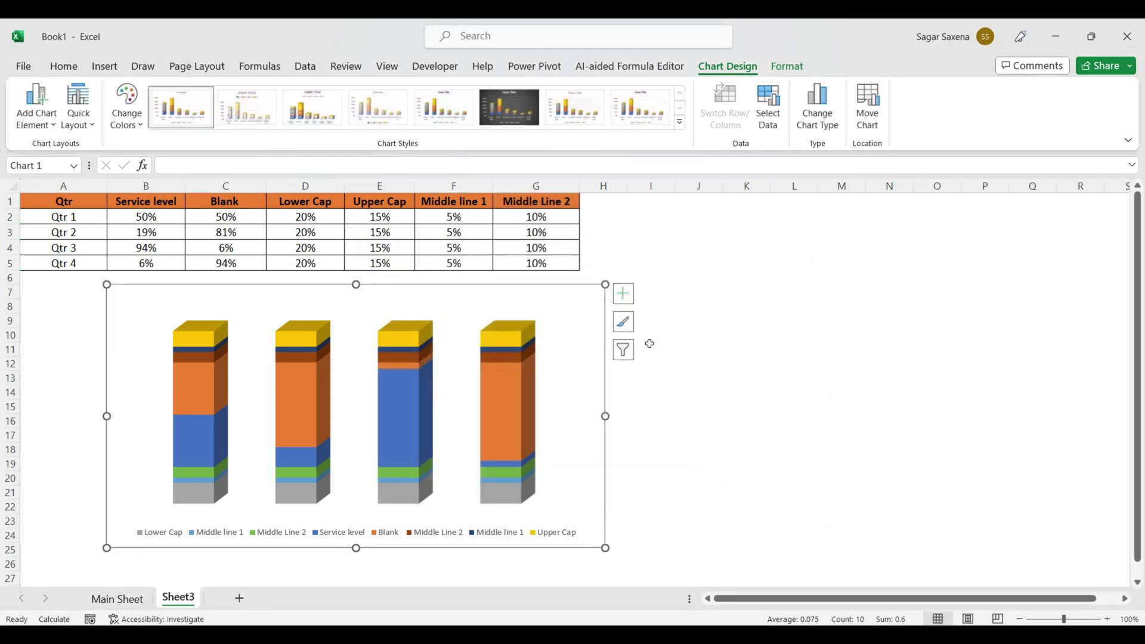
# Step: Select the chart's back wall and open its Format Walls pane
pyautogui.rightClick(579, 292)
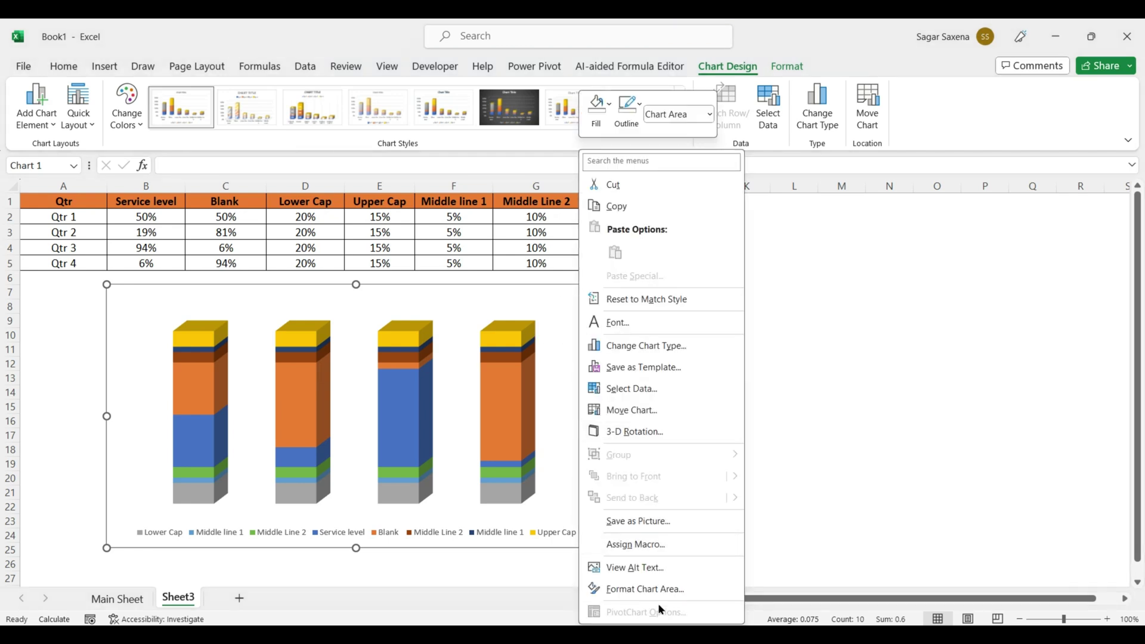
pyautogui.click(204, 418)
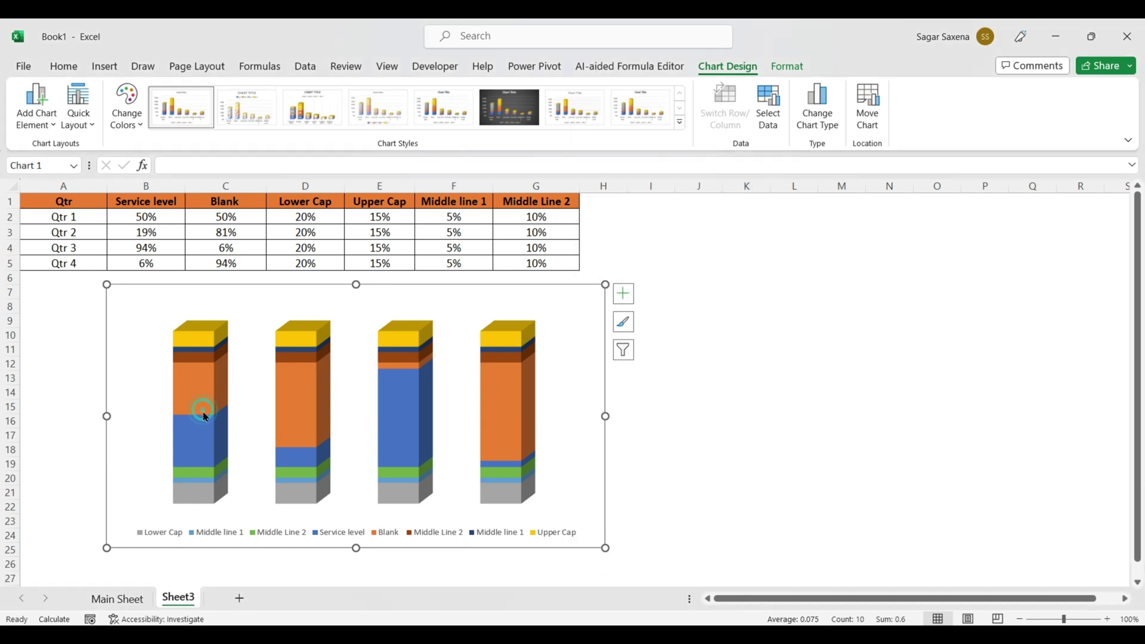
pyautogui.click(199, 428)
pyautogui.click(203, 396)
pyautogui.click(192, 337)
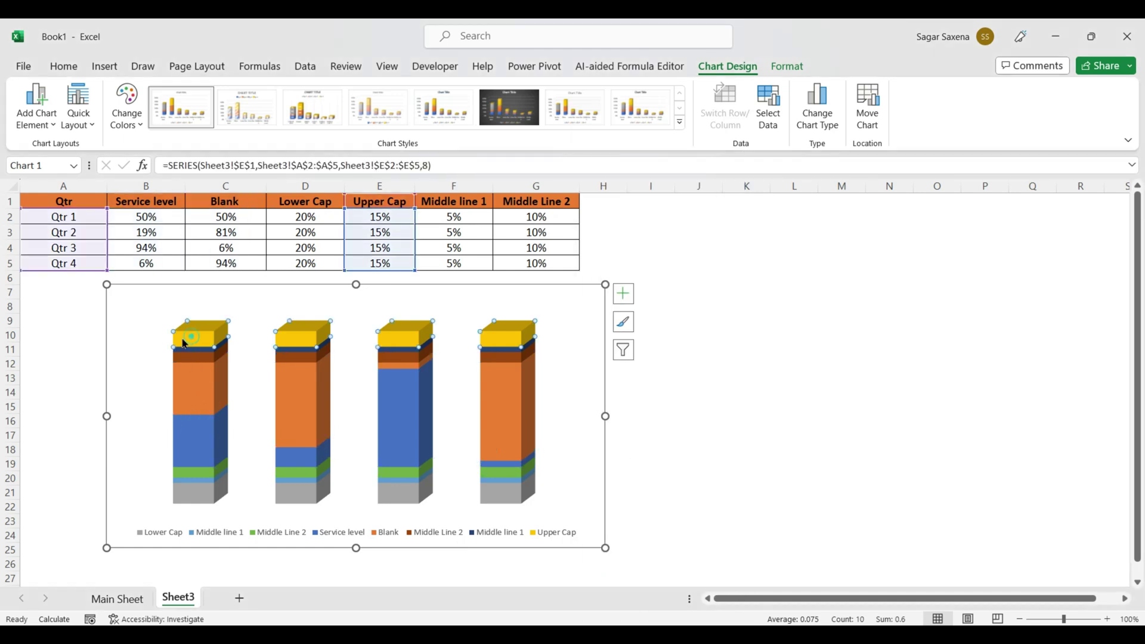
pyautogui.click(144, 342)
pyautogui.rightClick(156, 343)
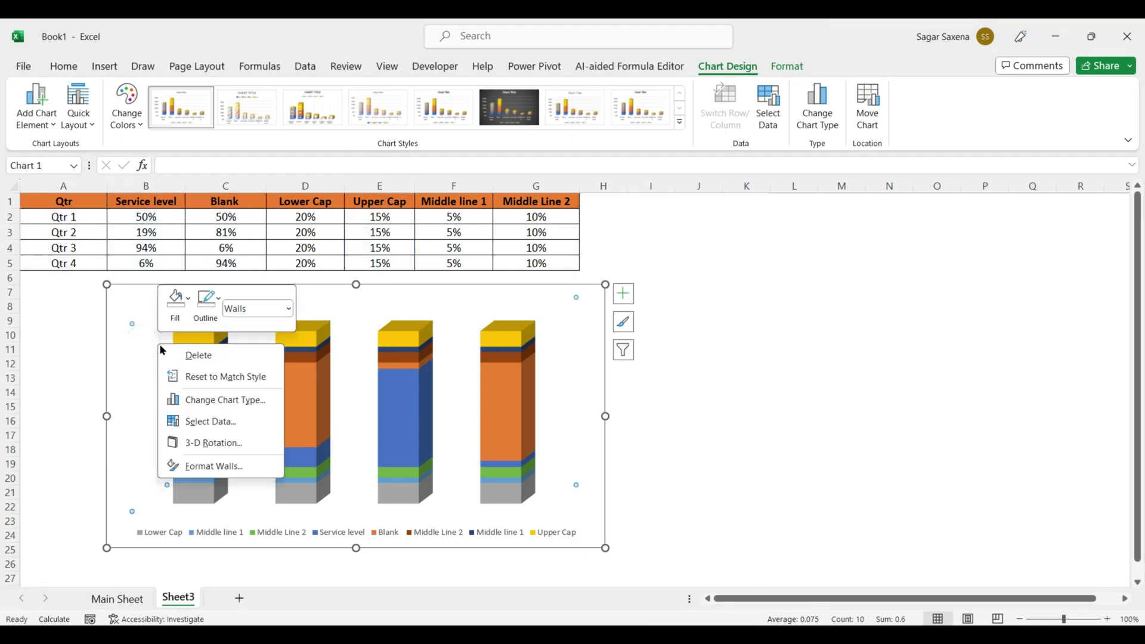
pyautogui.click(226, 466)
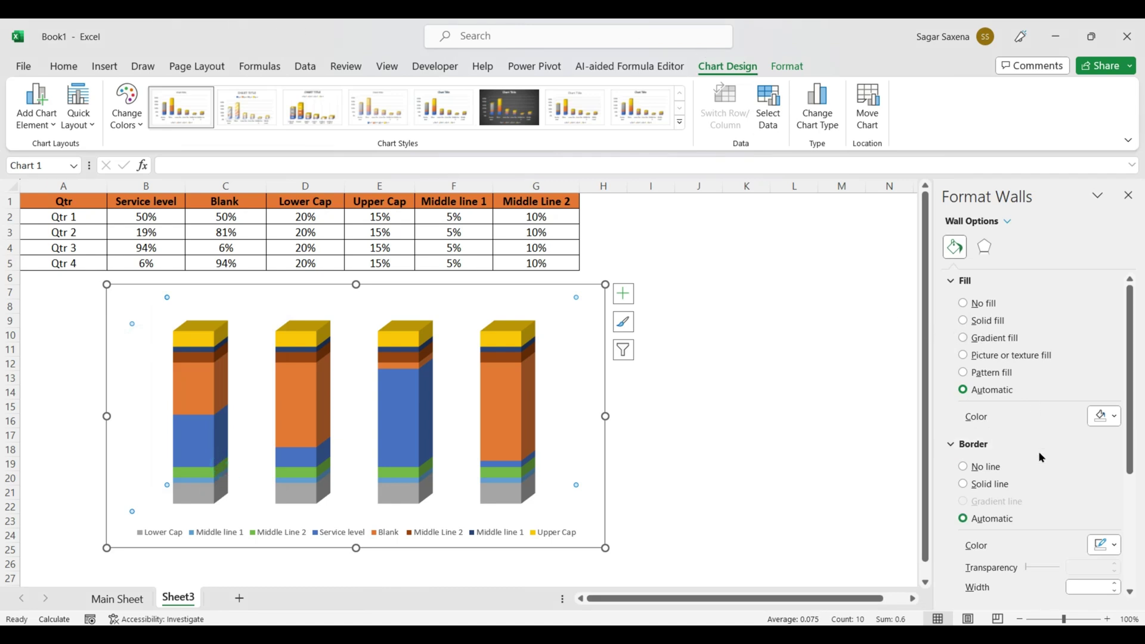
# Step: Set the 3-D X Rotation to 10° and close the Format Walls pane
pyautogui.click(985, 247)
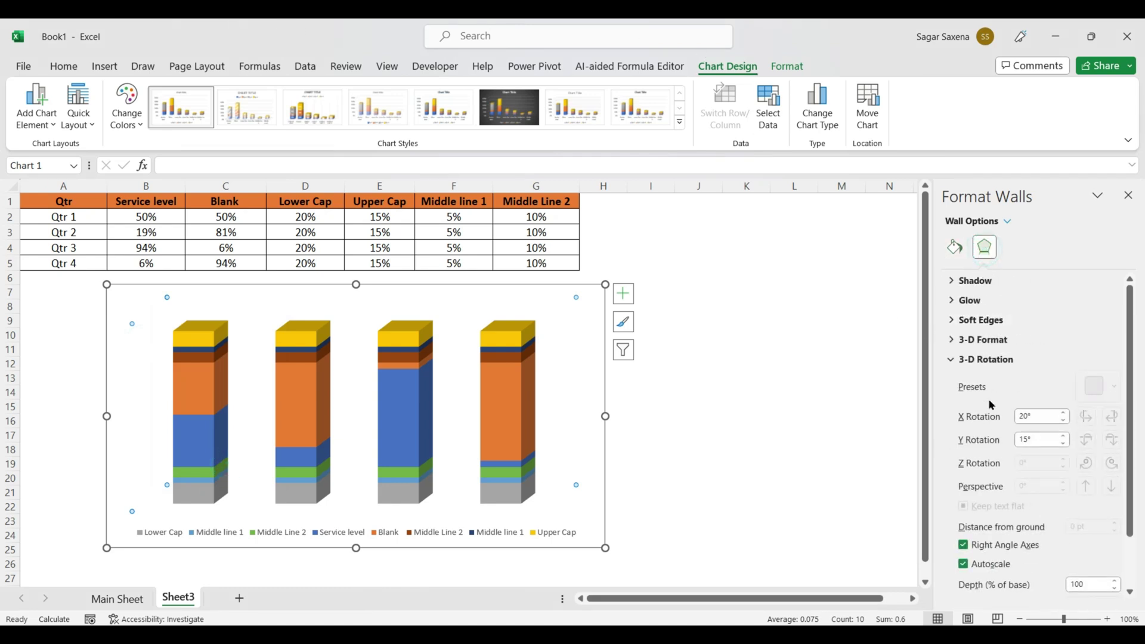
pyautogui.scroll(-1, 1005, 463)
pyautogui.click(1035, 381)
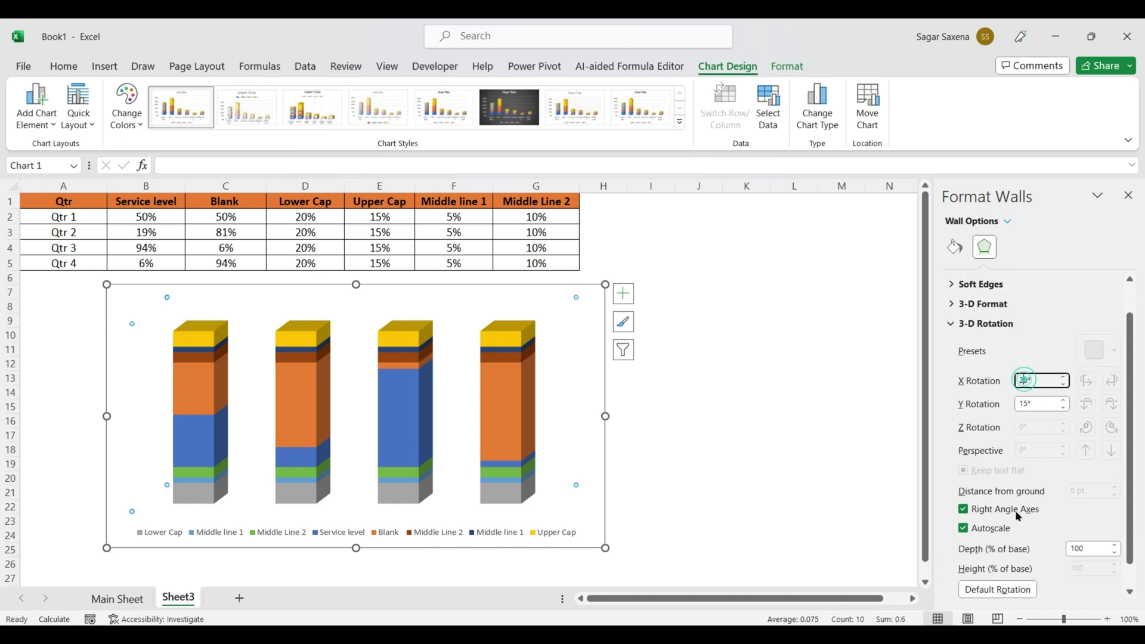
pyautogui.press('Down')
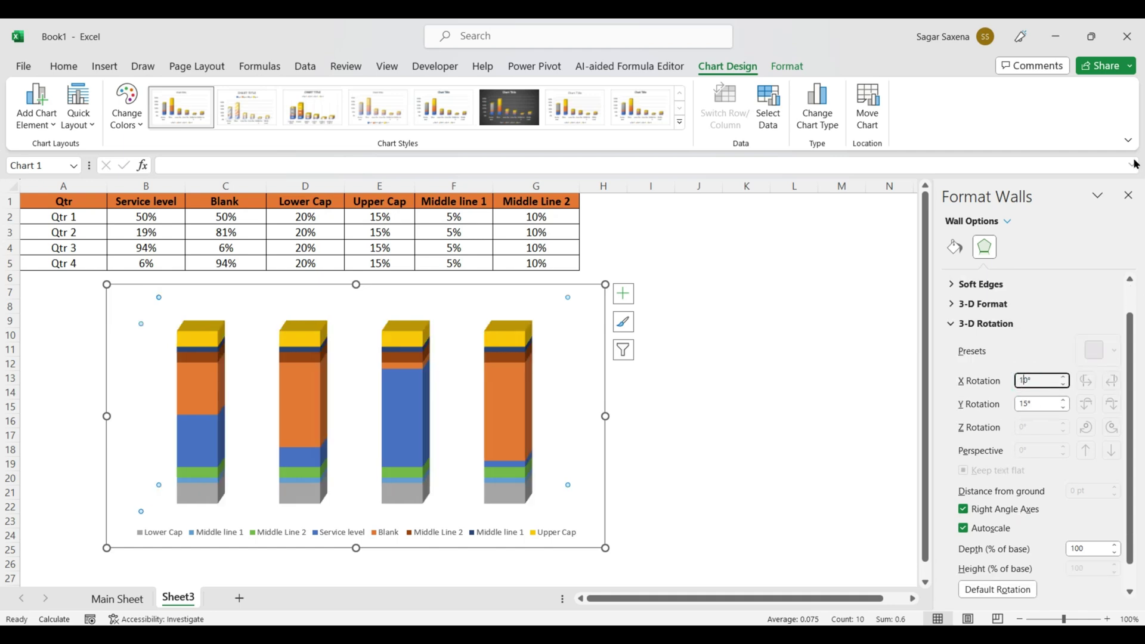
pyautogui.click(1135, 198)
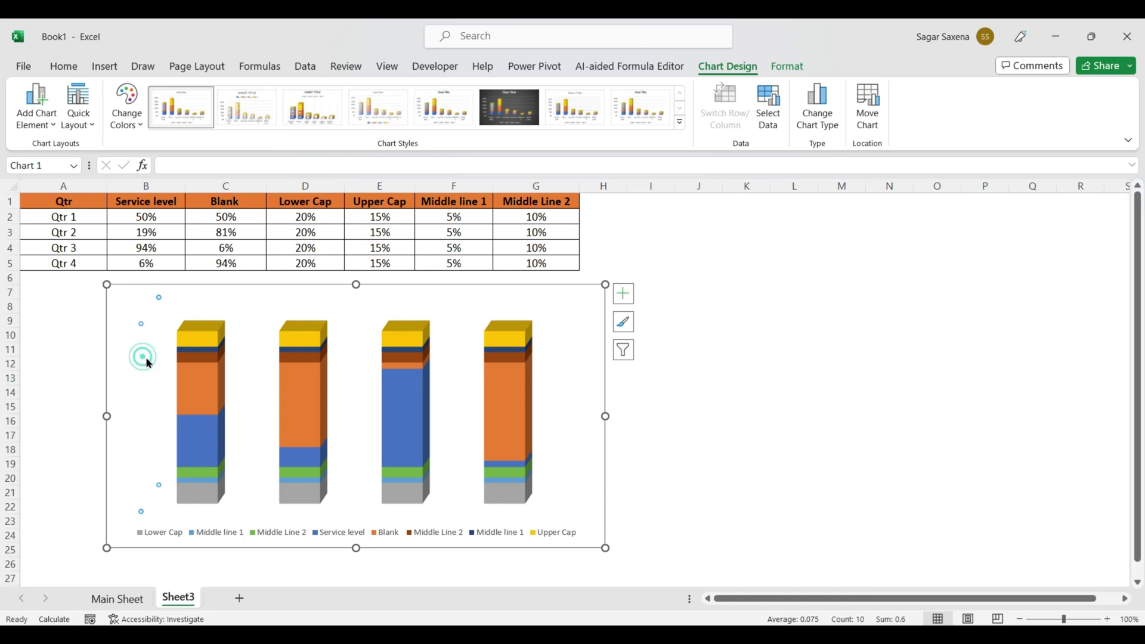
pyautogui.click(126, 334)
# Step: Set the Blank series' gap depth to 50% and change the column shape to Cylinder
pyautogui.rightClick(126, 334)
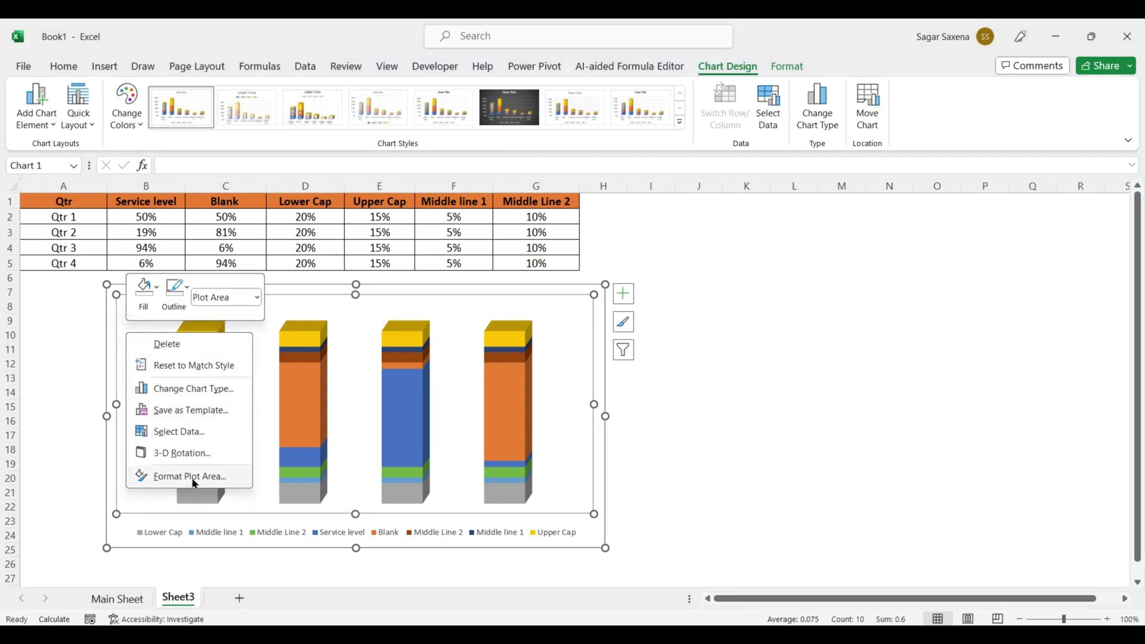
pyautogui.press('Escape')
pyautogui.click(191, 384)
pyautogui.rightClick(194, 388)
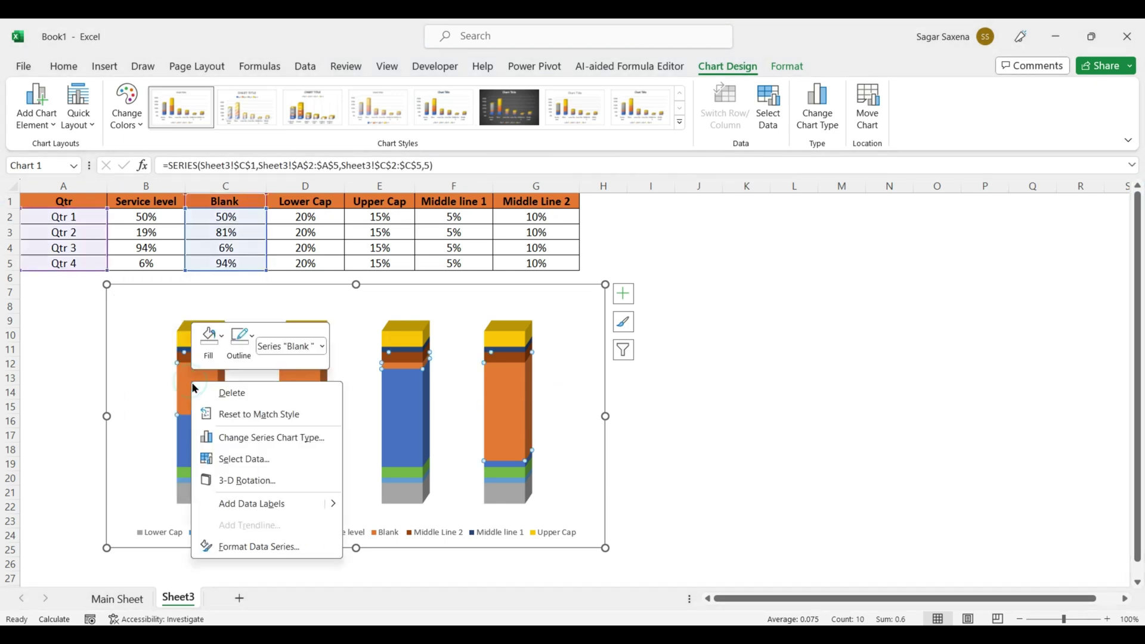
pyautogui.click(285, 547)
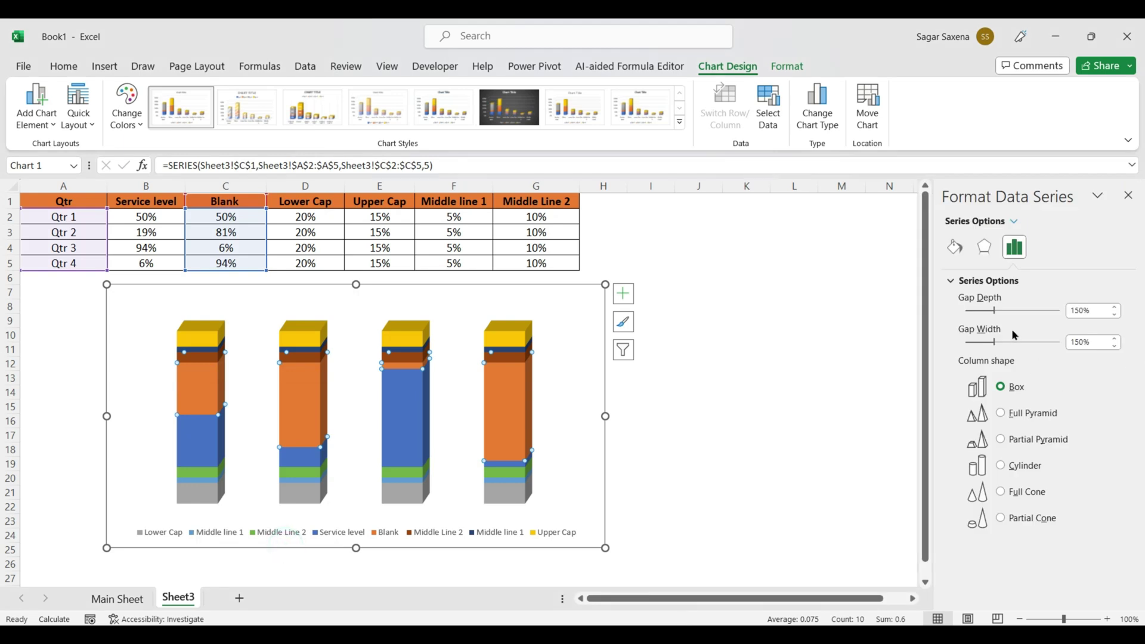
pyautogui.doubleClick(1081, 311)
pyautogui.write('50')
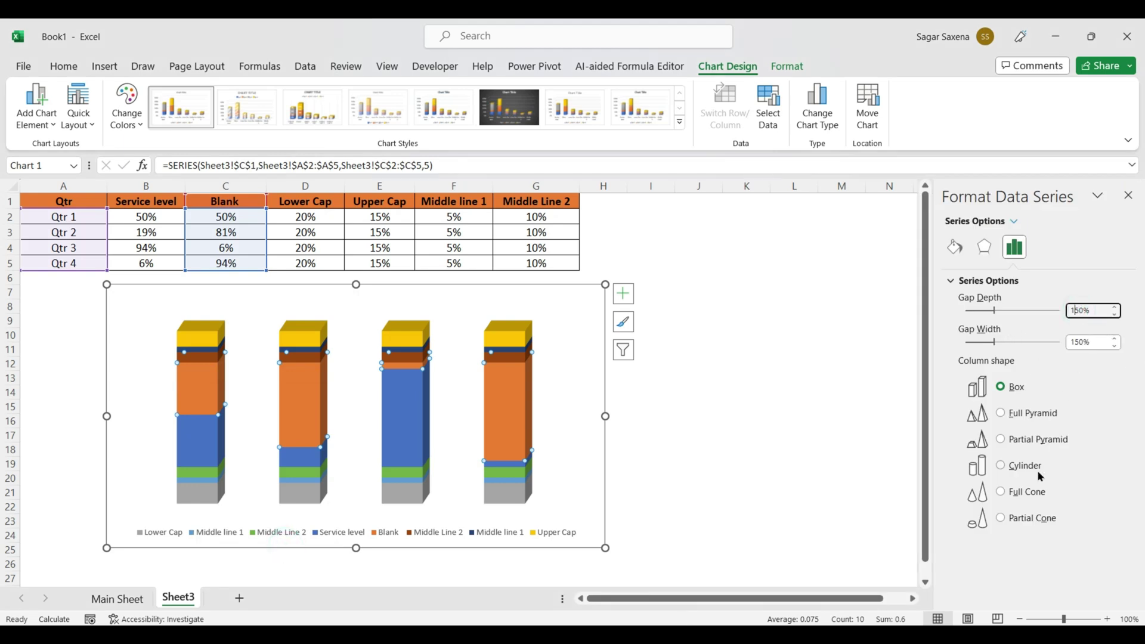
pyautogui.press('Return')
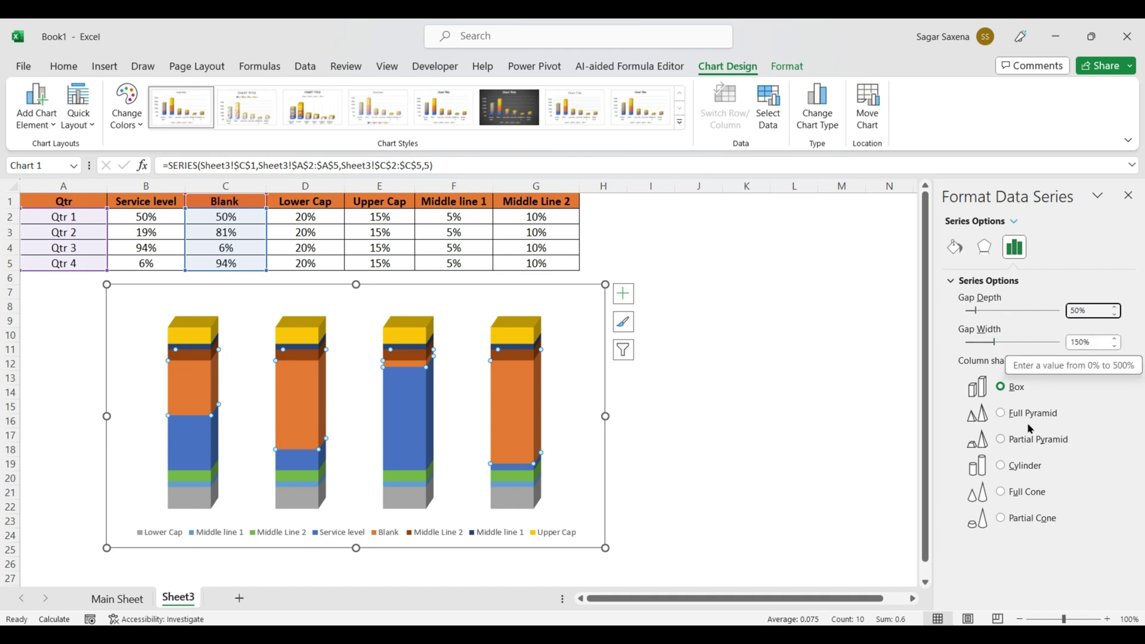
pyautogui.click(1024, 472)
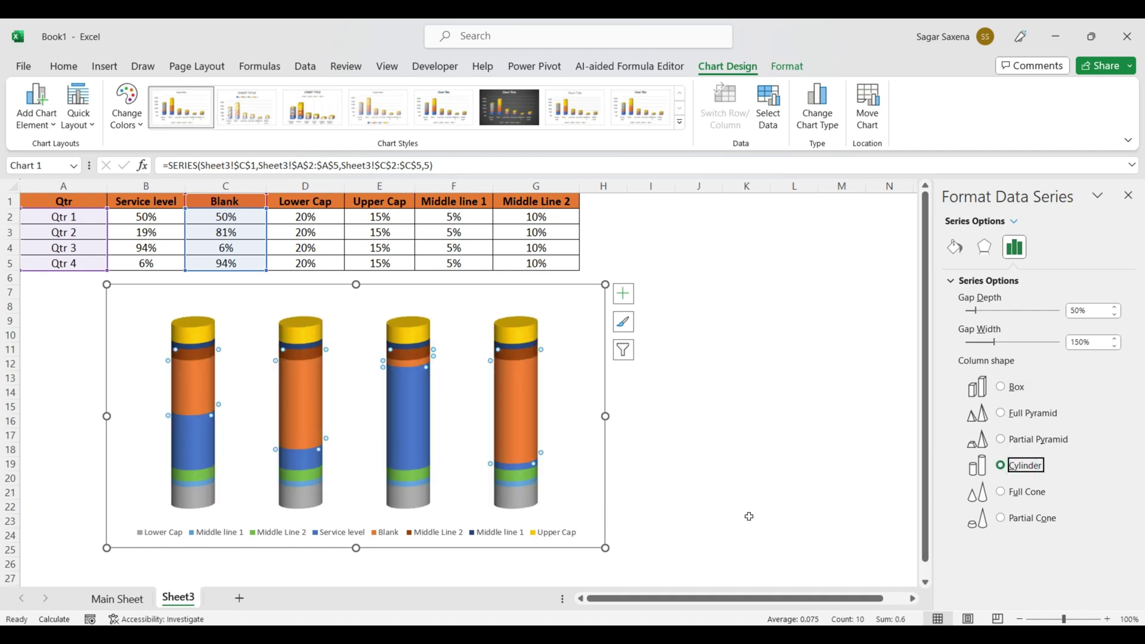
pyautogui.click(1128, 195)
pyautogui.click(623, 531)
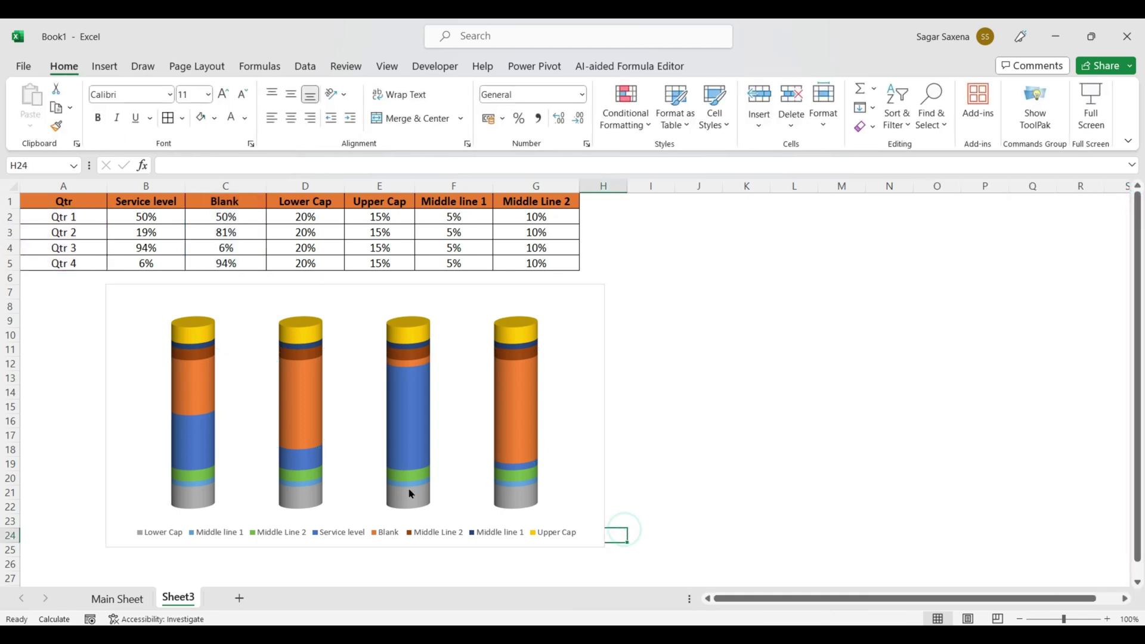
# Step: Fill the chart area with a solid grey from the Fill Color palette
pyautogui.click(154, 353)
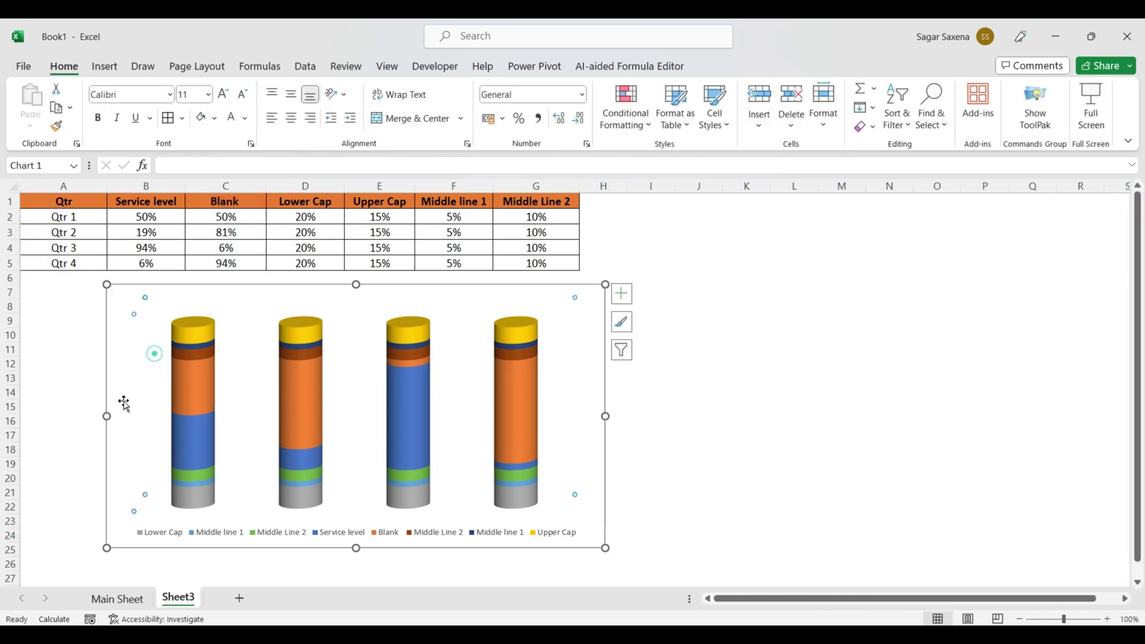
pyautogui.click(113, 294)
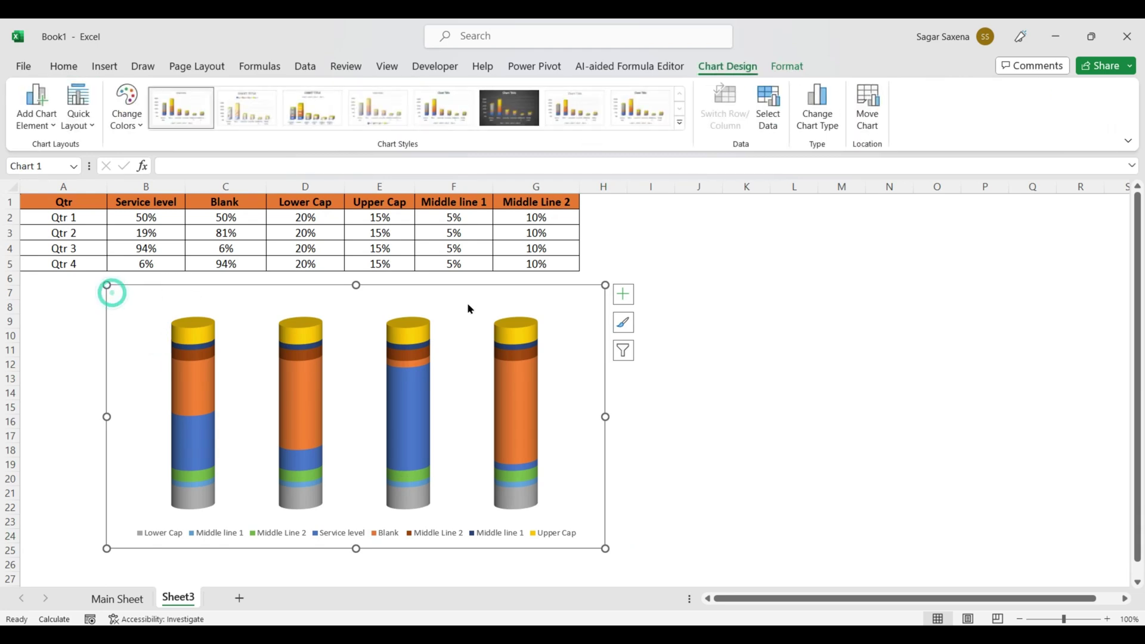
pyautogui.rightClick(590, 290)
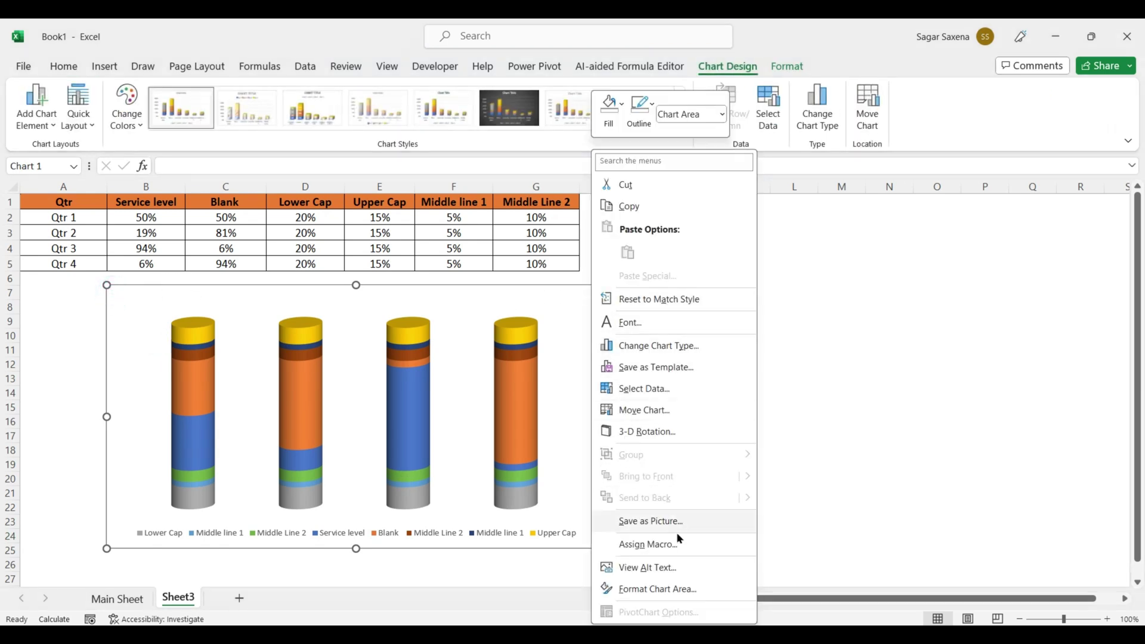
pyautogui.click(686, 592)
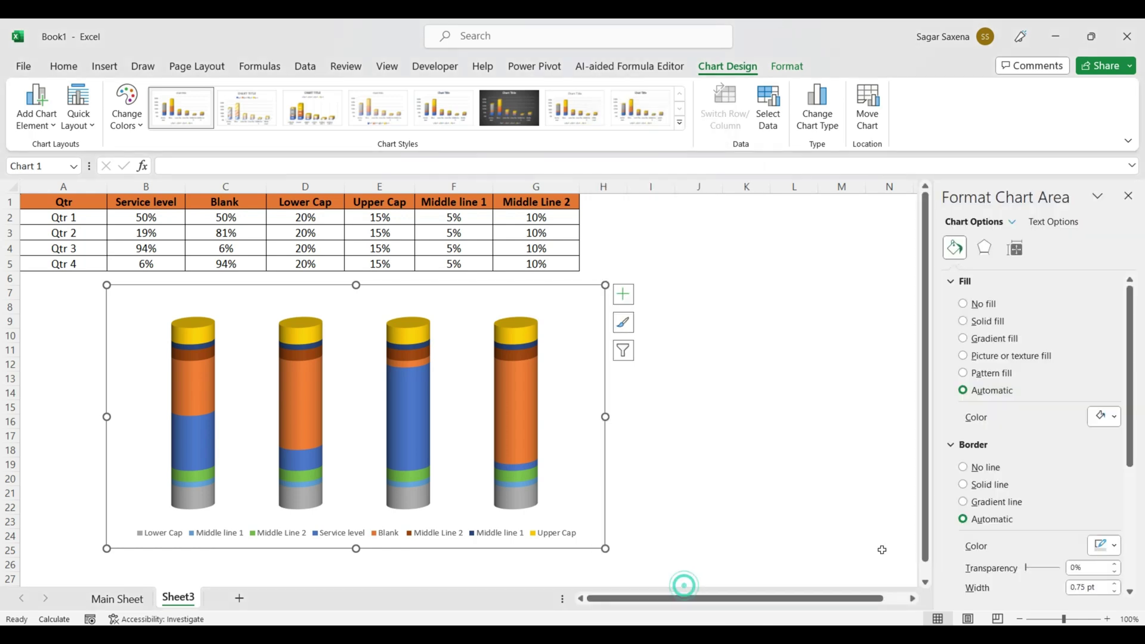
pyautogui.click(963, 321)
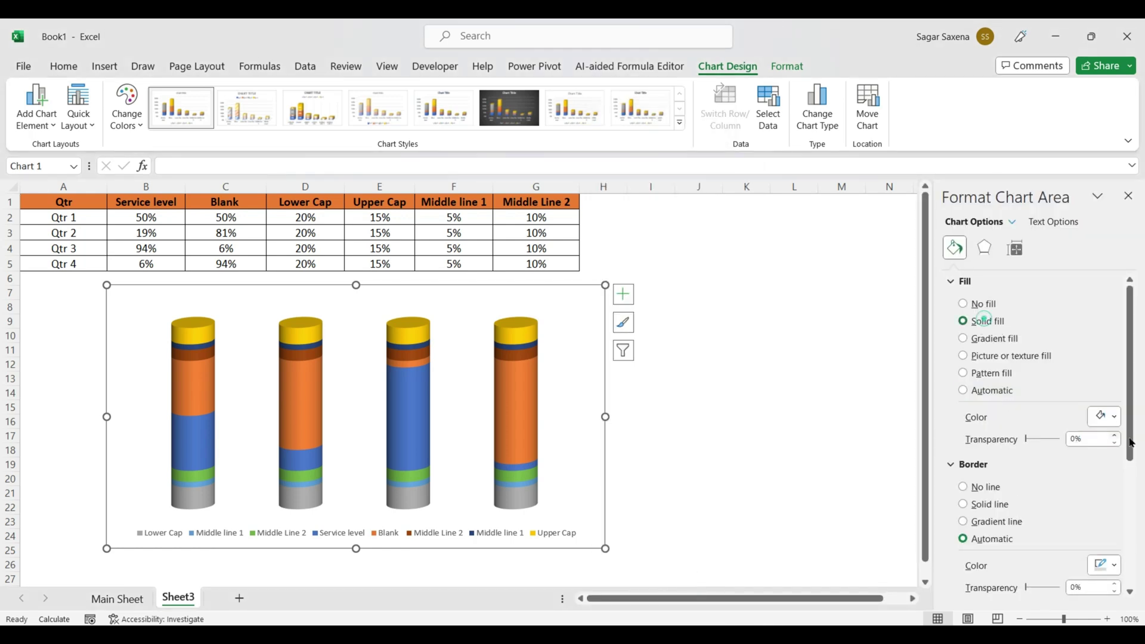
pyautogui.click(1115, 416)
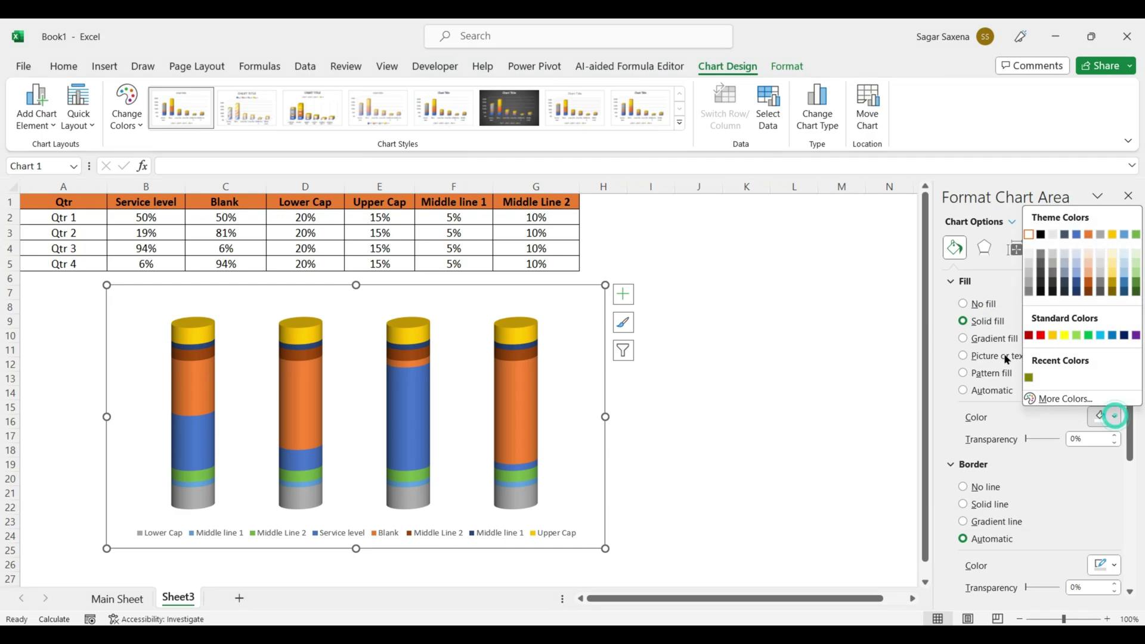
pyautogui.click(1030, 284)
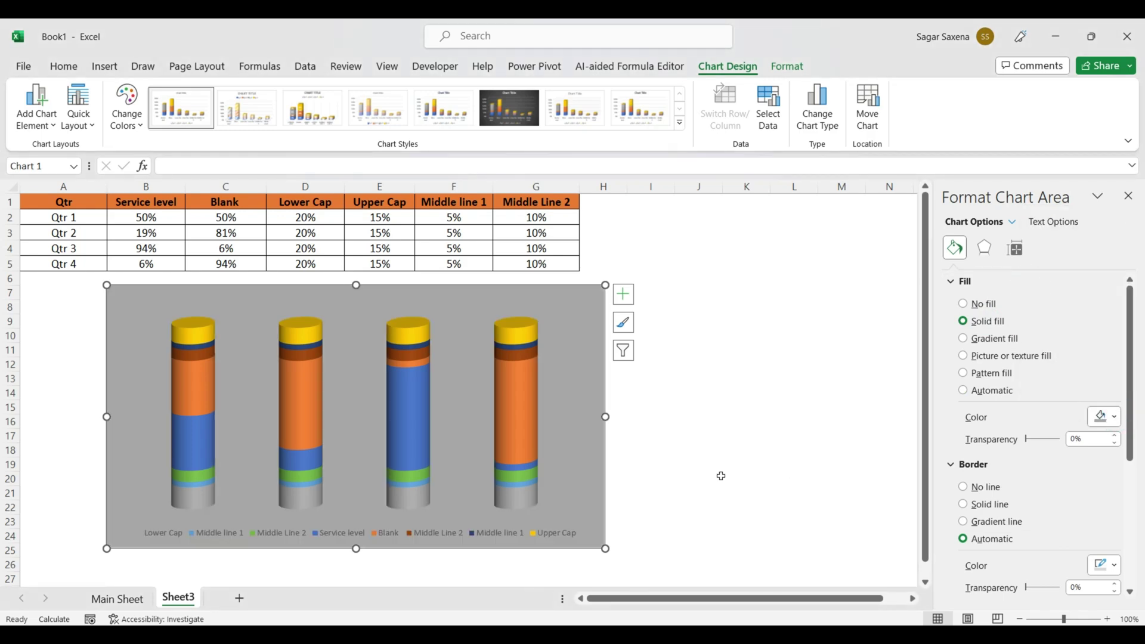
pyautogui.click(200, 508)
pyautogui.click(192, 328)
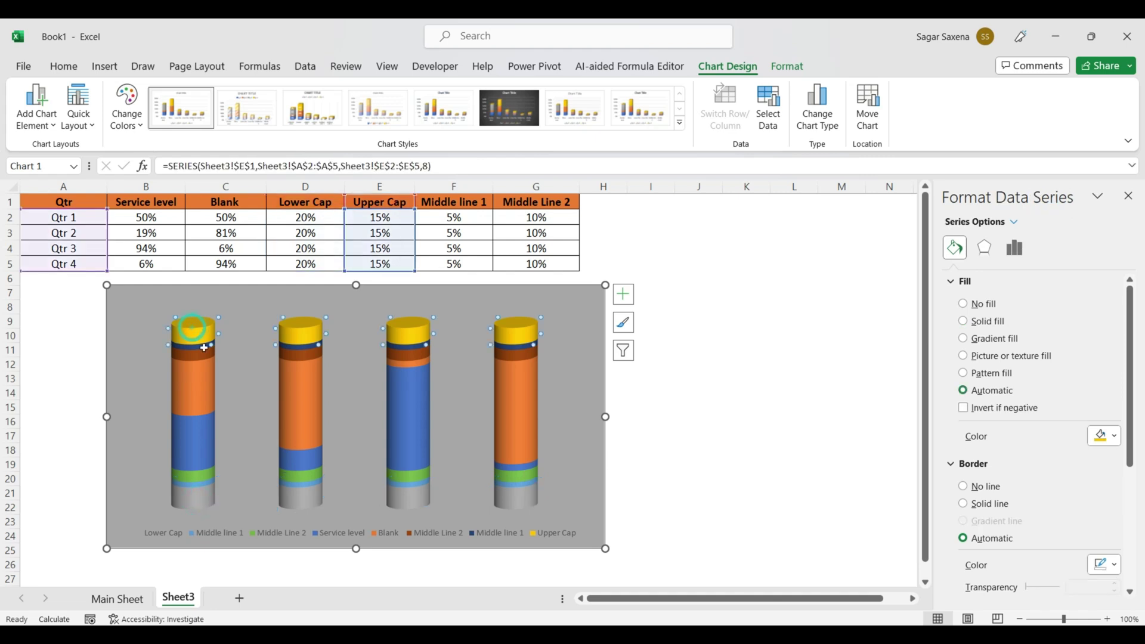
pyautogui.click(200, 507)
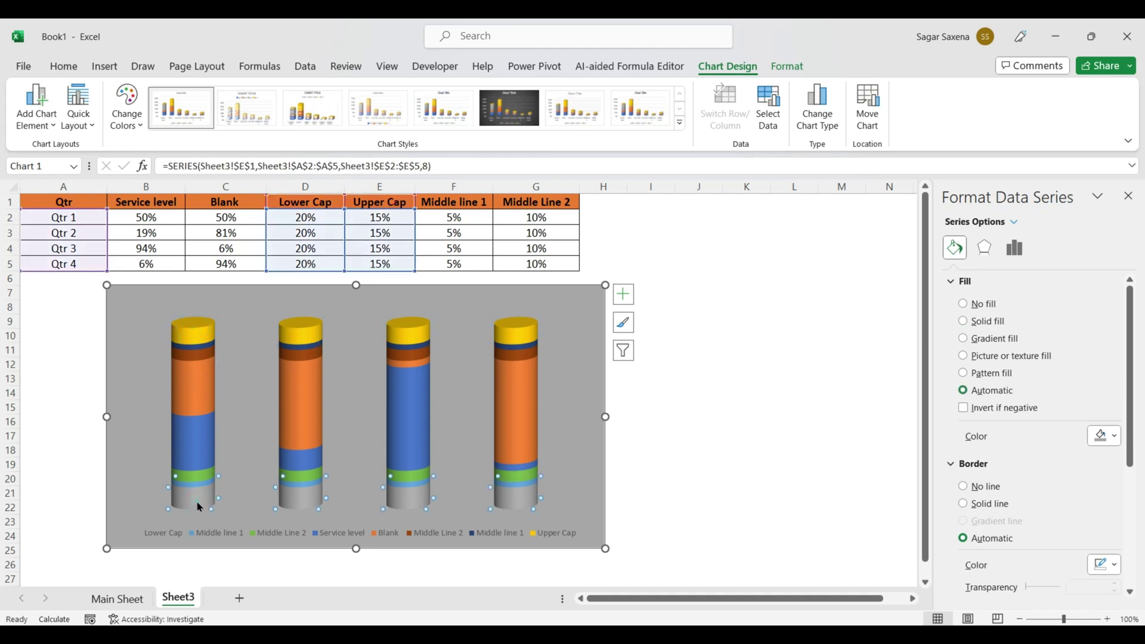
pyautogui.click(197, 333)
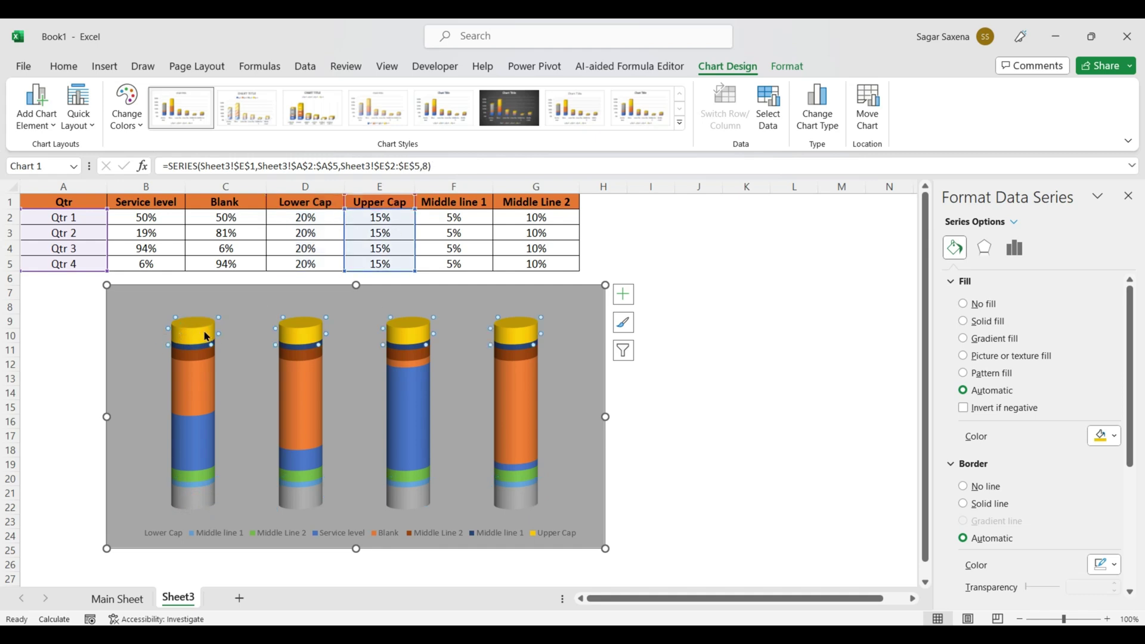
pyautogui.click(964, 321)
pyautogui.click(1107, 436)
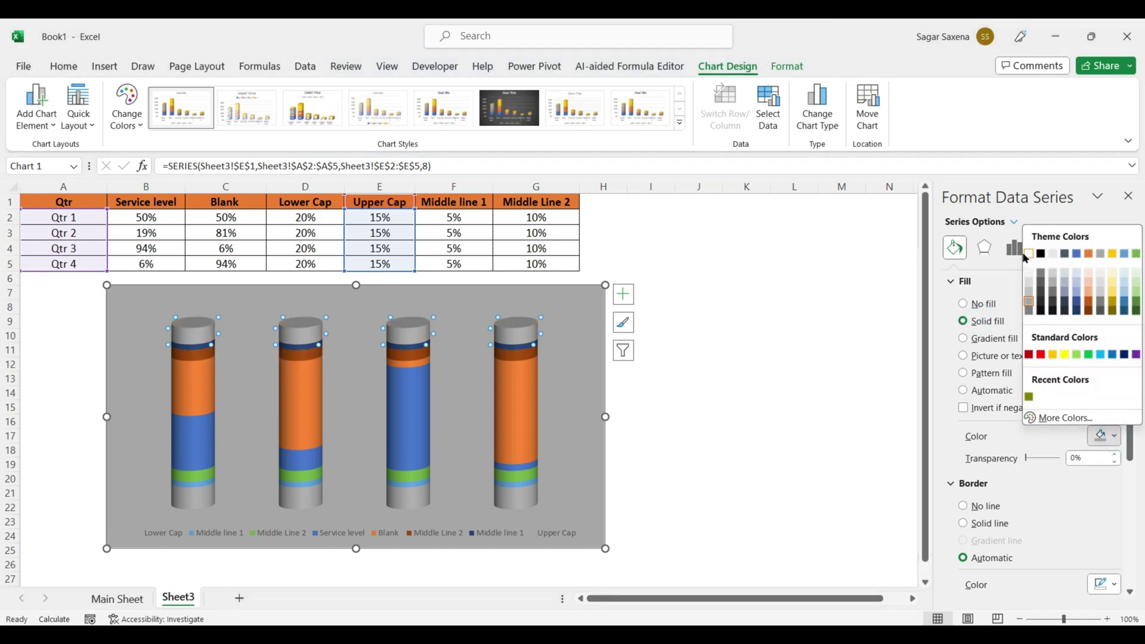
pyautogui.click(1025, 249)
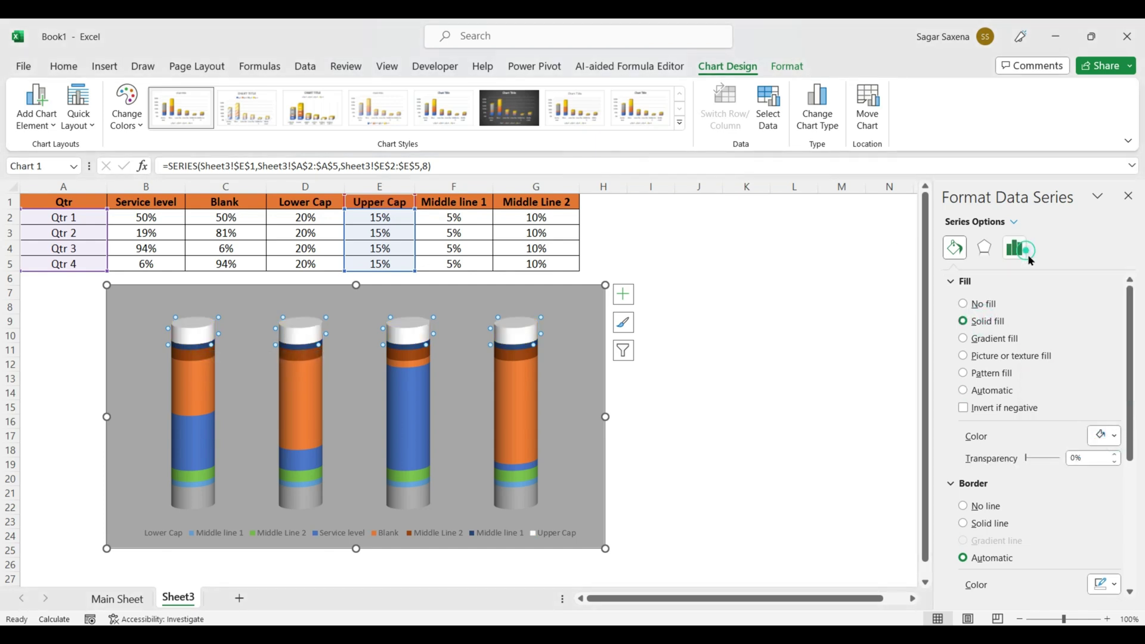
pyautogui.click(192, 505)
pyautogui.click(995, 322)
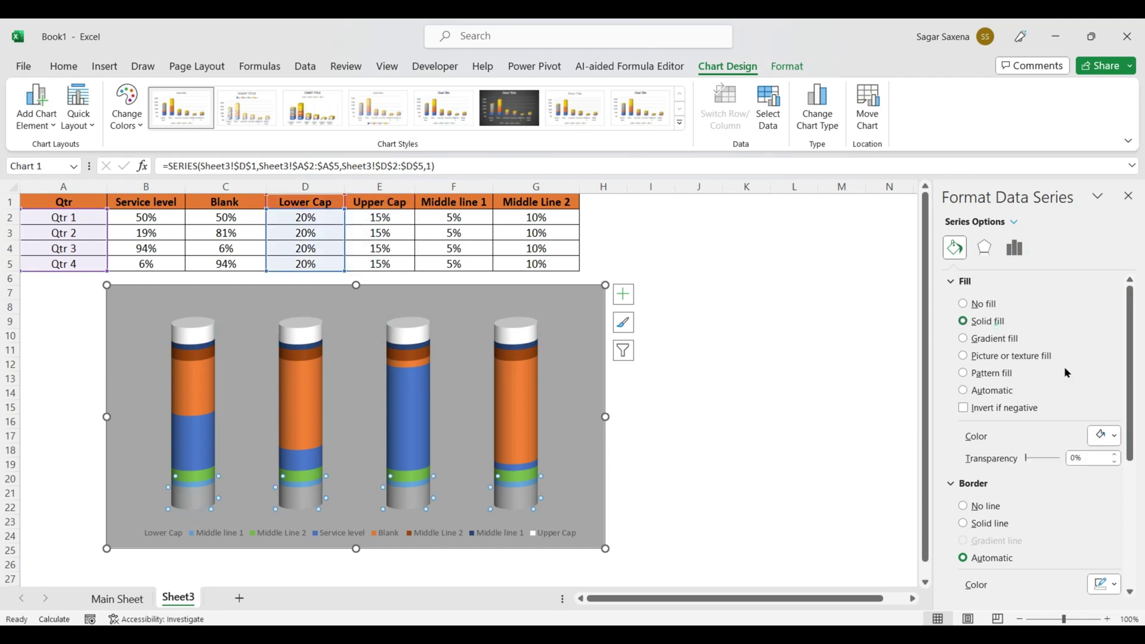
pyautogui.click(1107, 437)
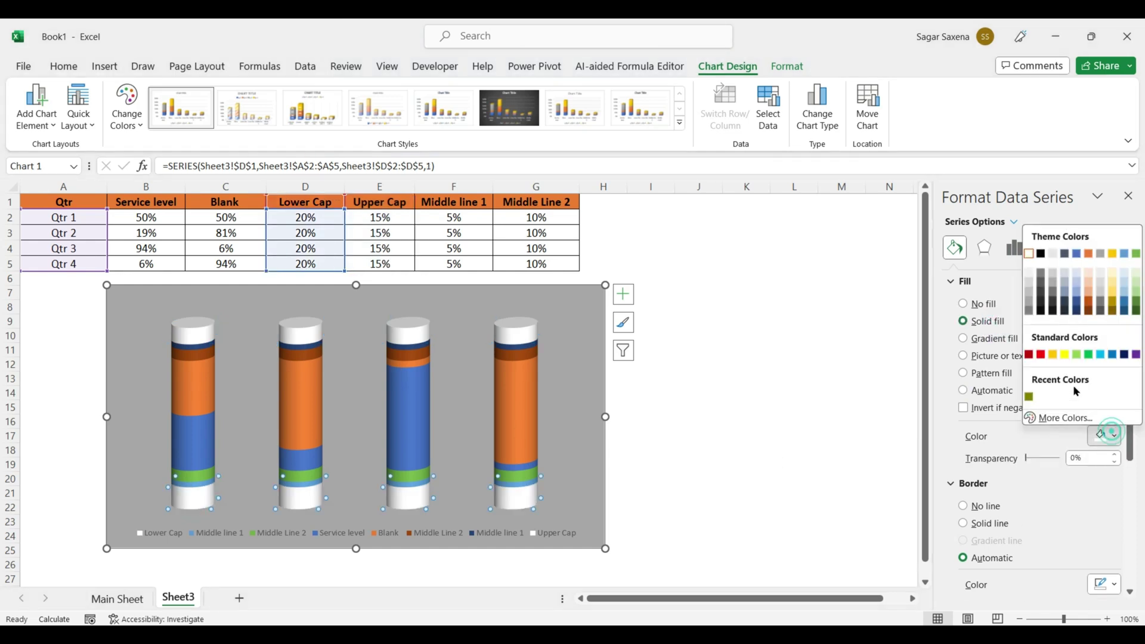
pyautogui.click(1031, 256)
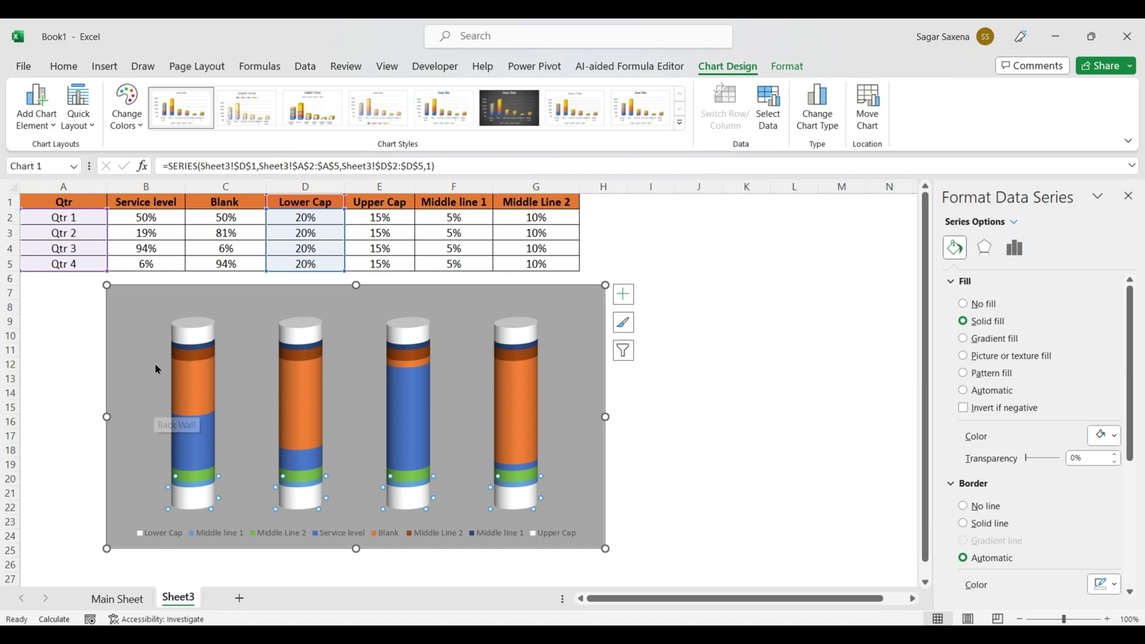
pyautogui.click(184, 354)
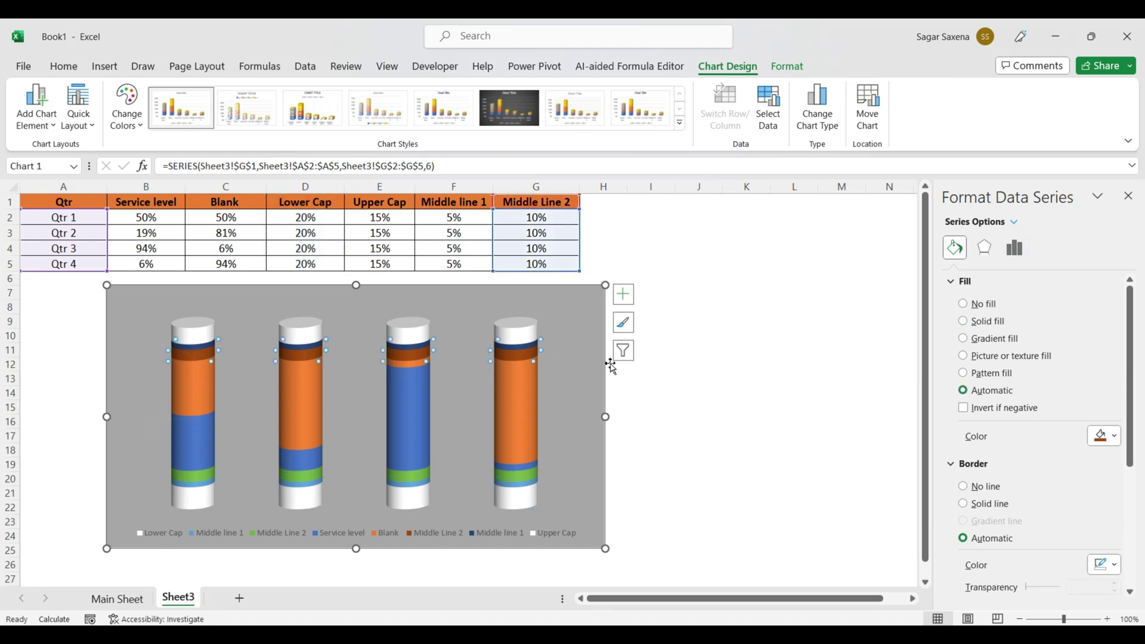
pyautogui.click(998, 331)
pyautogui.click(1114, 436)
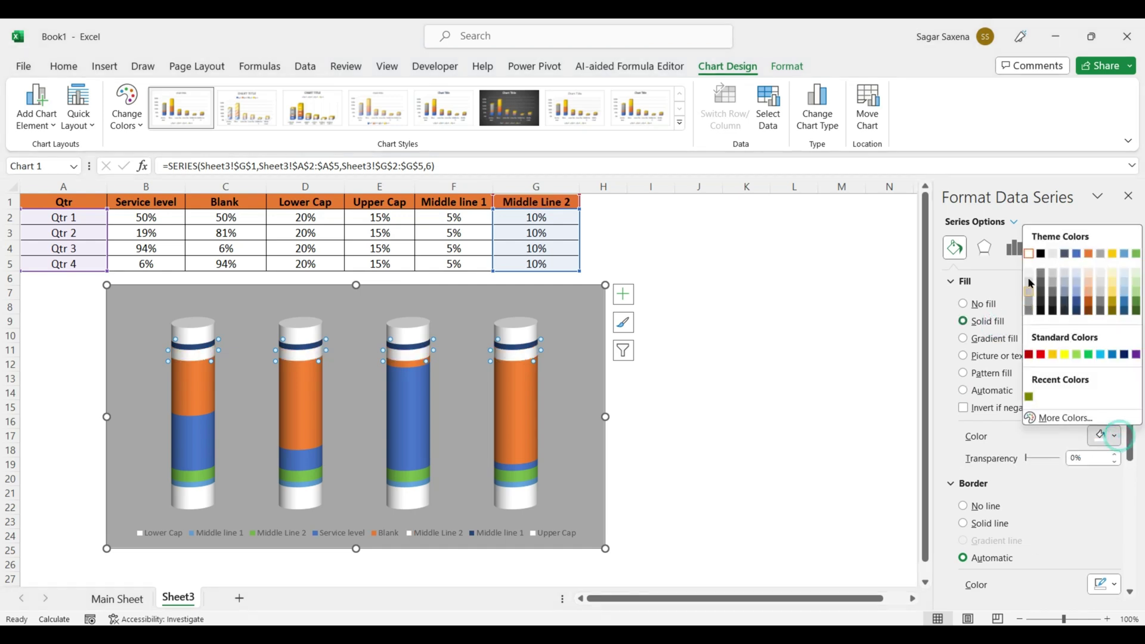
pyautogui.click(1032, 257)
pyautogui.click(212, 478)
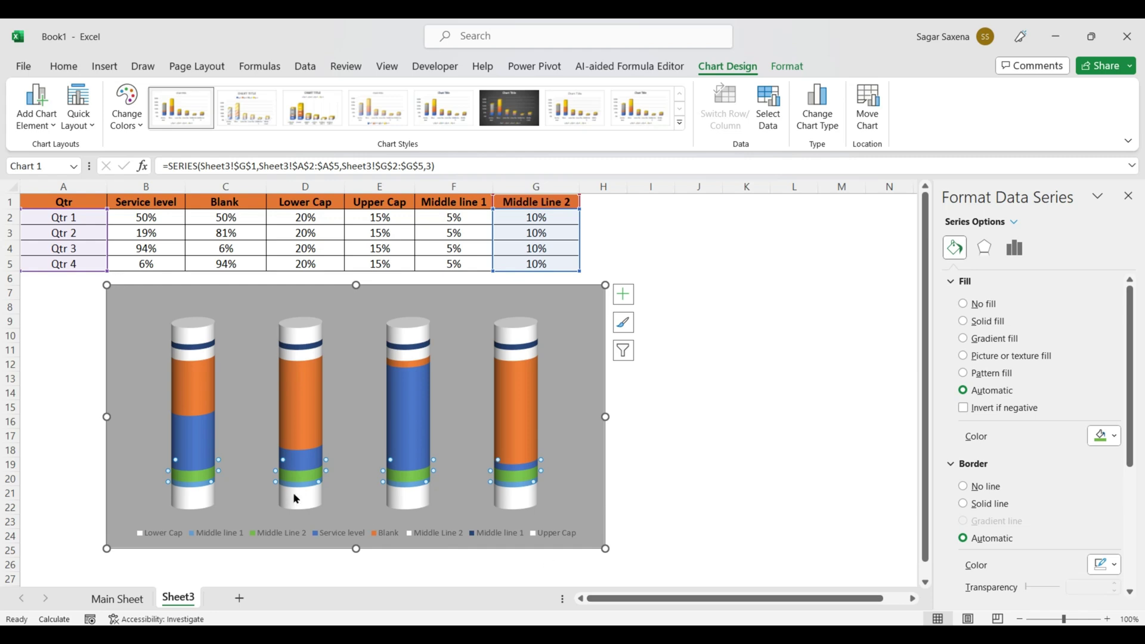
pyautogui.click(999, 328)
pyautogui.click(1105, 435)
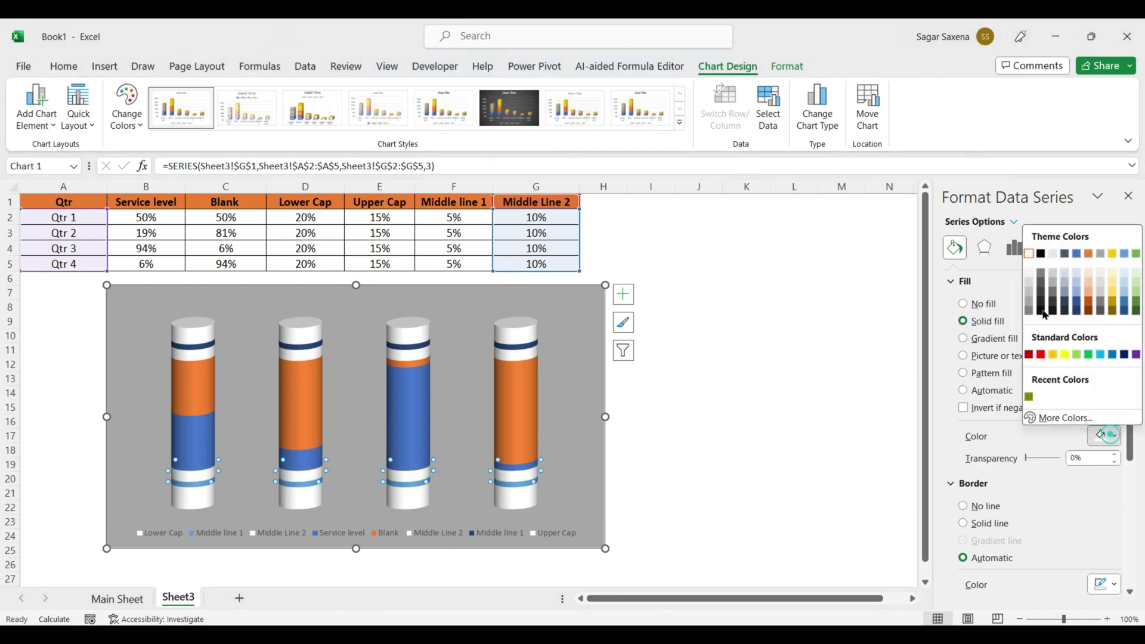
pyautogui.click(1029, 252)
pyautogui.click(1128, 196)
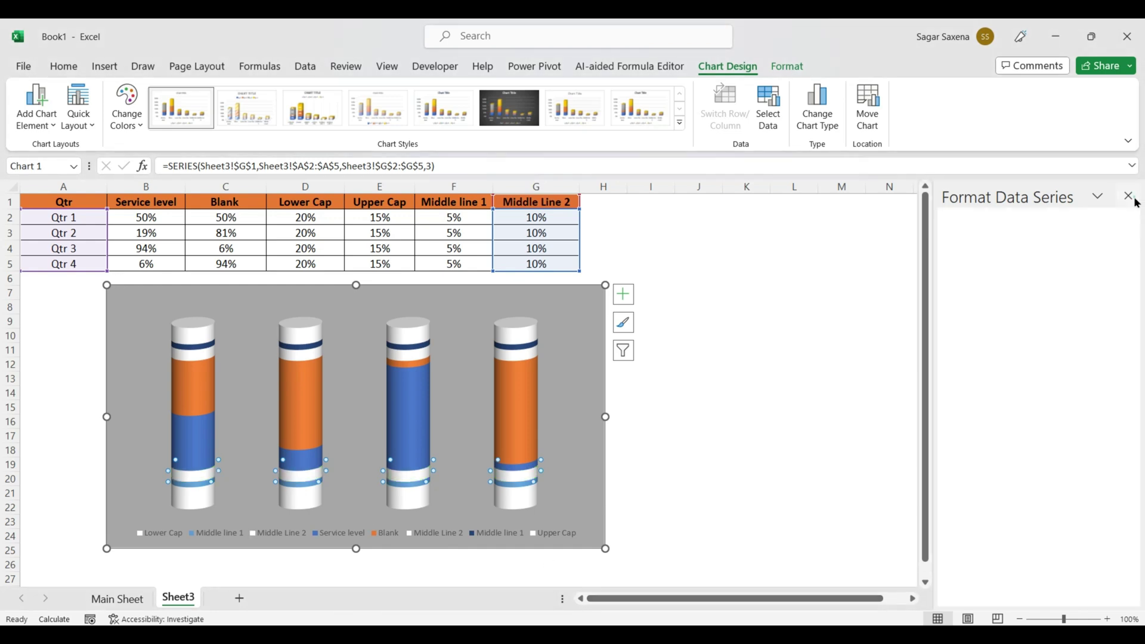
pyautogui.click(192, 449)
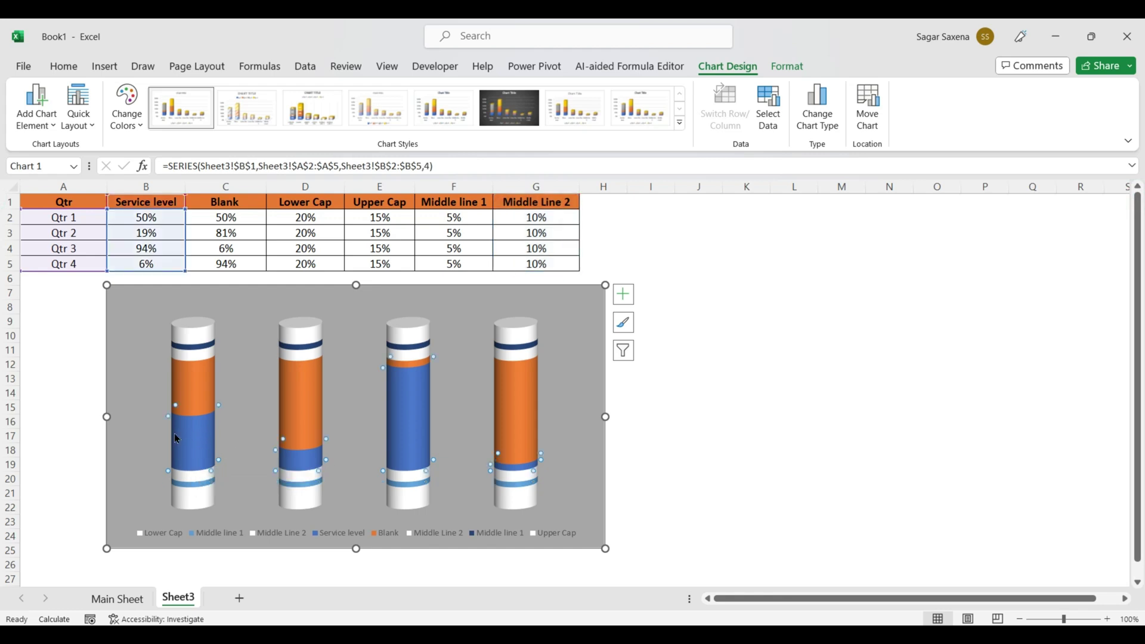
# Step: Select only the Qtr 1 Service level point and show its Fill & Line settings
pyautogui.click(66, 68)
pyautogui.moveTo(196, 452)
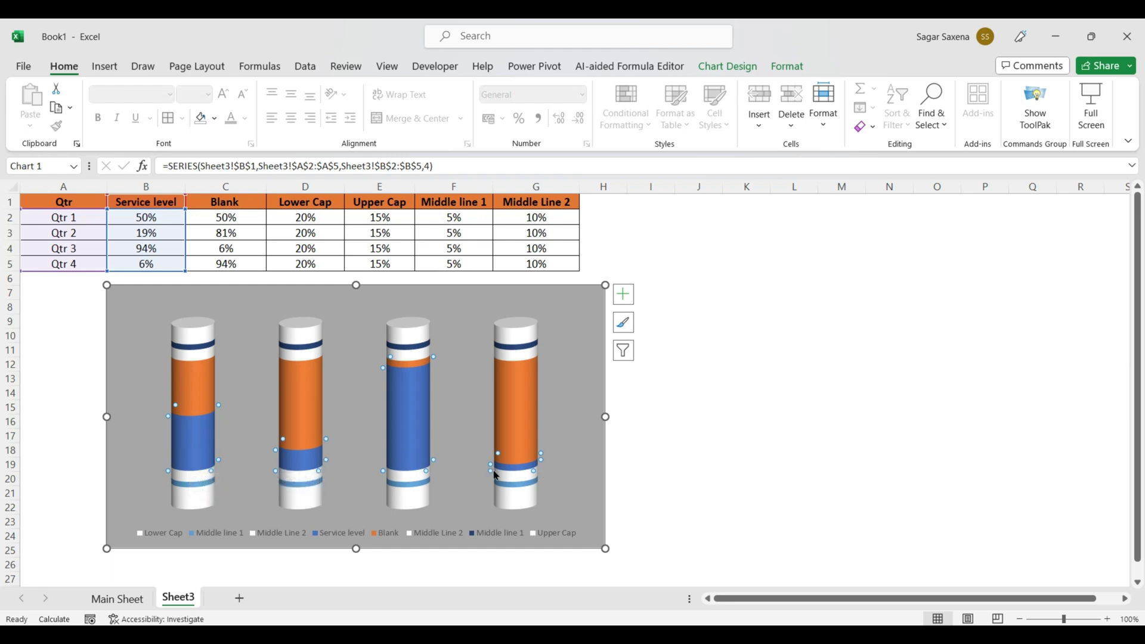
pyautogui.click(189, 450)
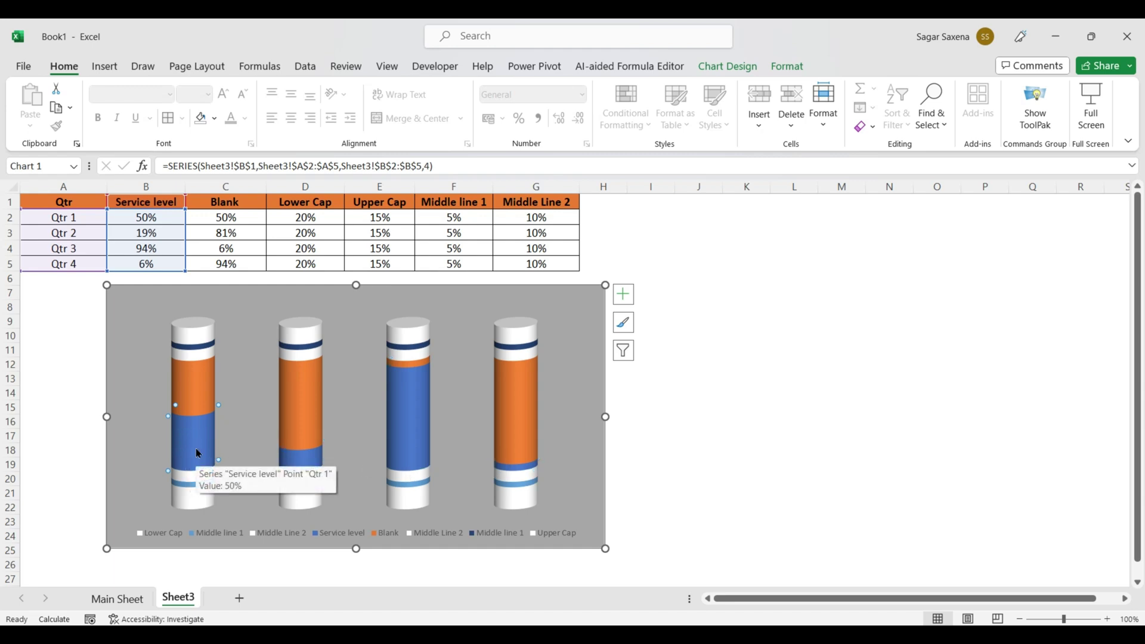
pyautogui.rightClick(197, 452)
pyautogui.click(280, 436)
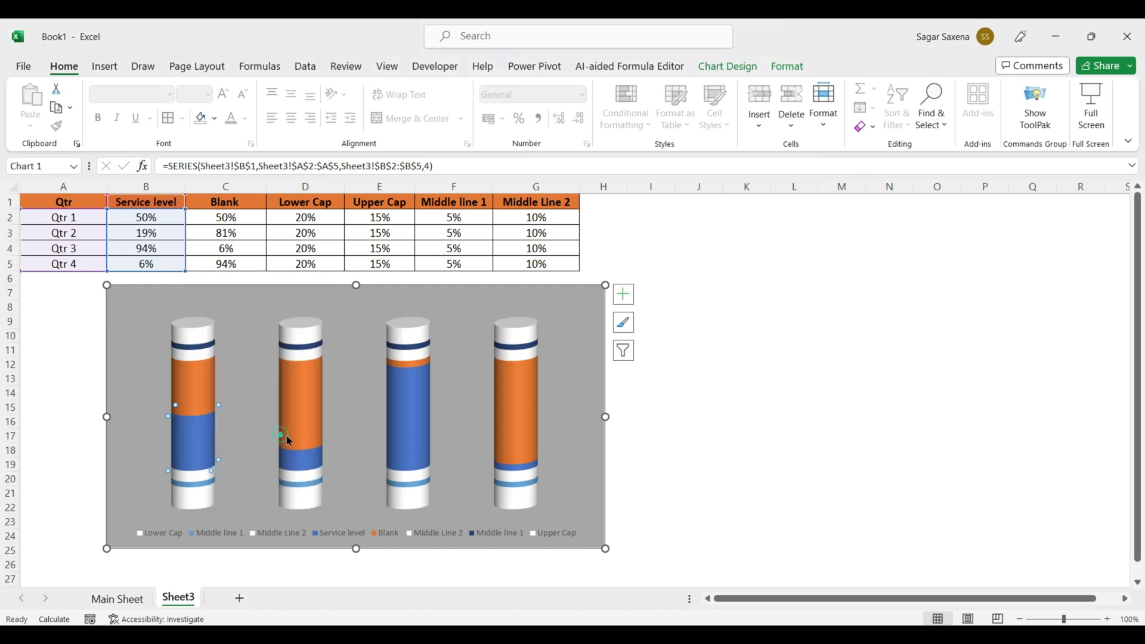
pyautogui.click(956, 253)
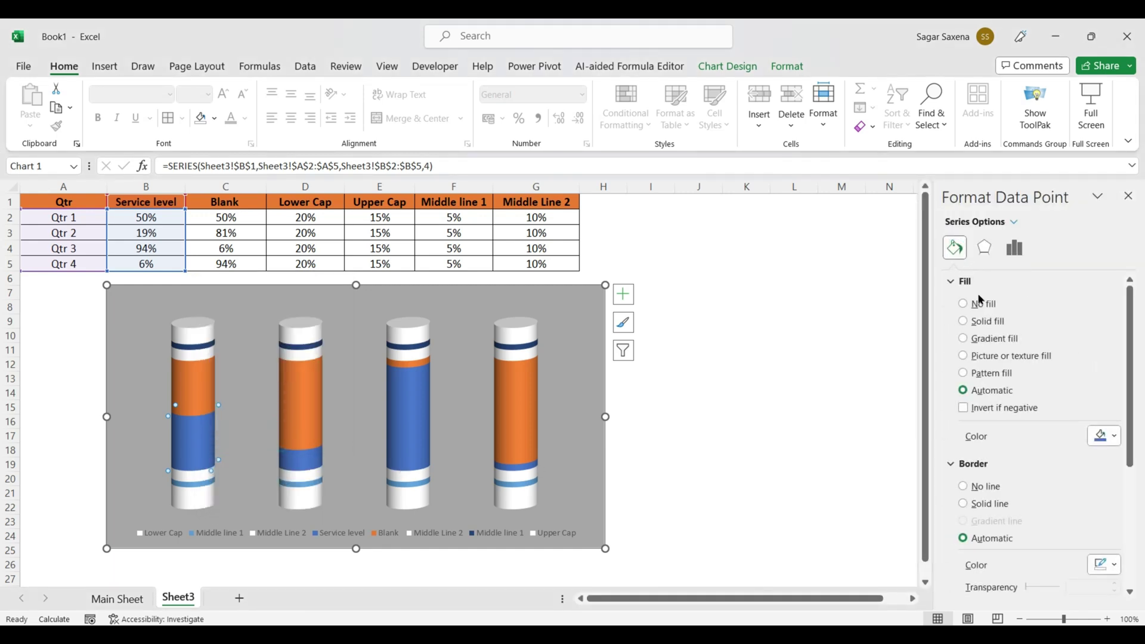
# Step: Give the Qtr 1 Service level point a gradient fill with both stops green
pyautogui.click(990, 338)
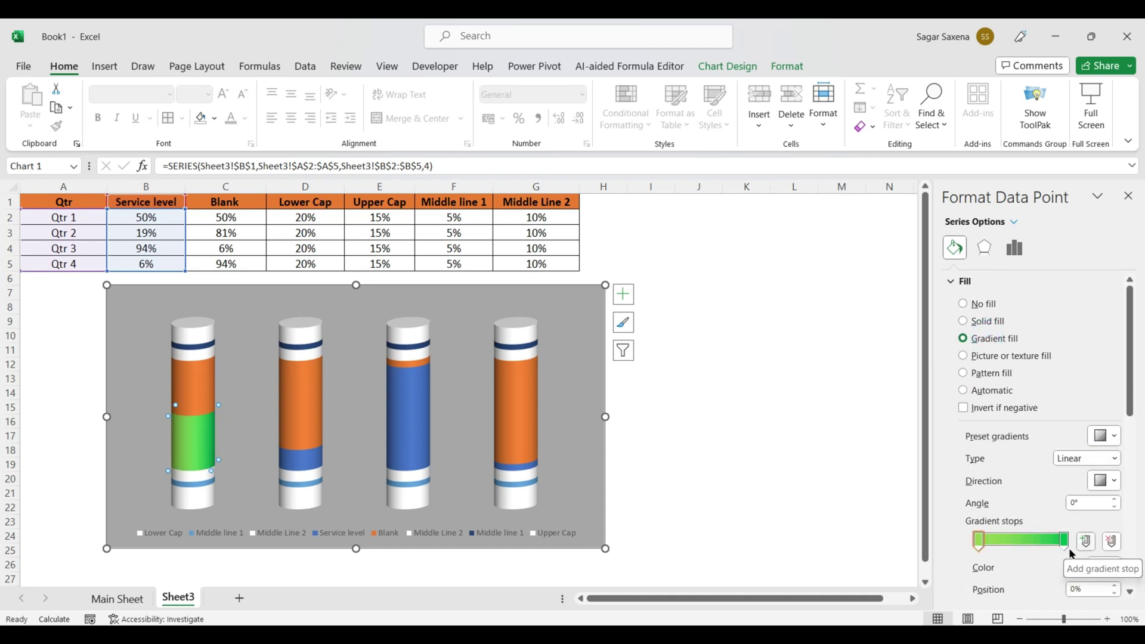
pyautogui.click(1107, 568)
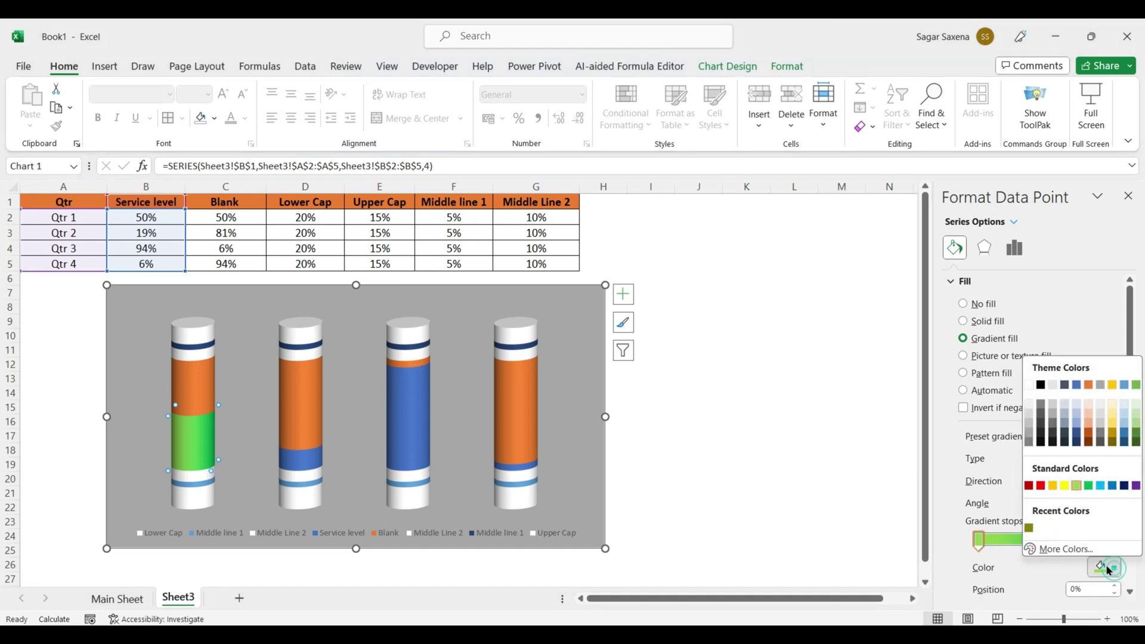
pyautogui.click(1077, 487)
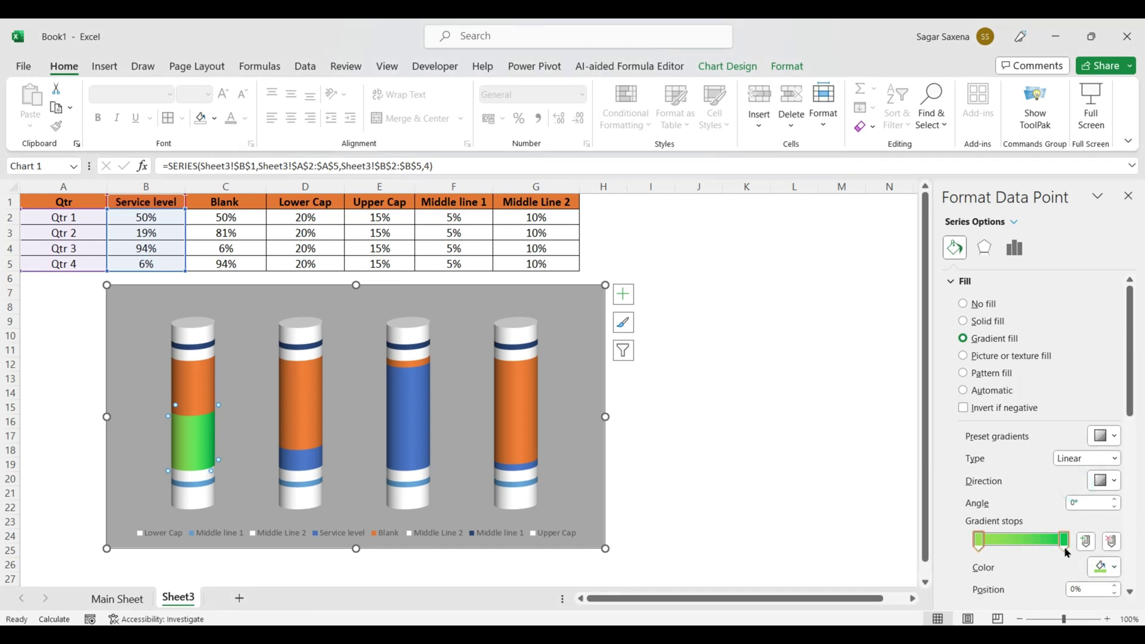
pyautogui.click(1065, 541)
pyautogui.click(1115, 568)
pyautogui.click(1115, 568)
# Step: Keep the gradient type Linear, choose the fourth direction, then select the Qtr 1 Blank point
pyautogui.click(1115, 458)
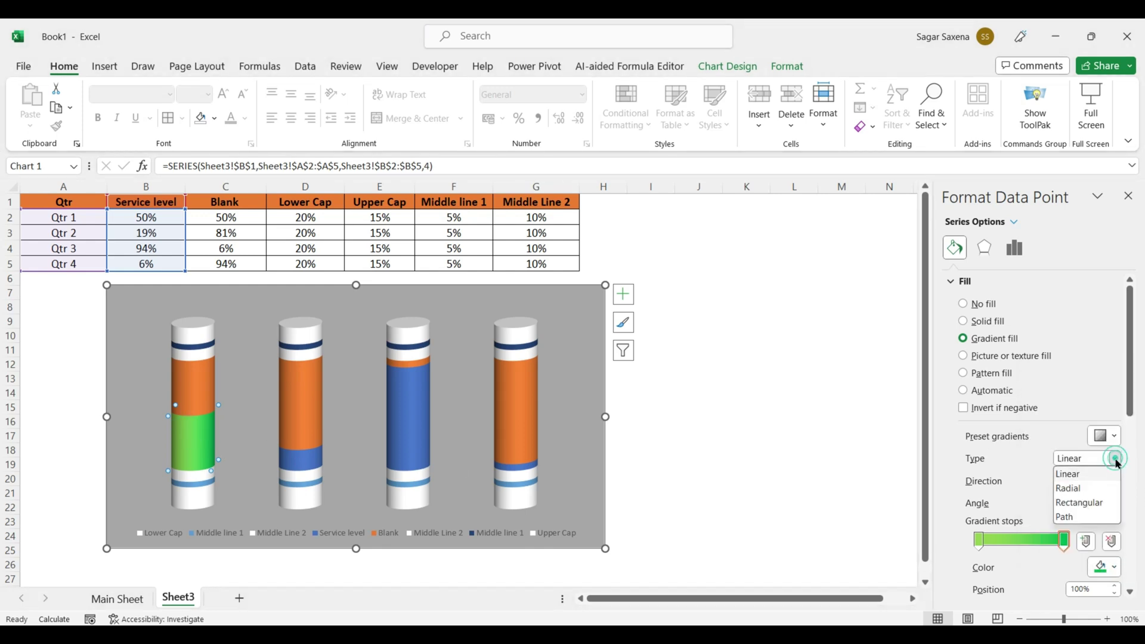
pyautogui.click(1093, 475)
pyautogui.click(1101, 480)
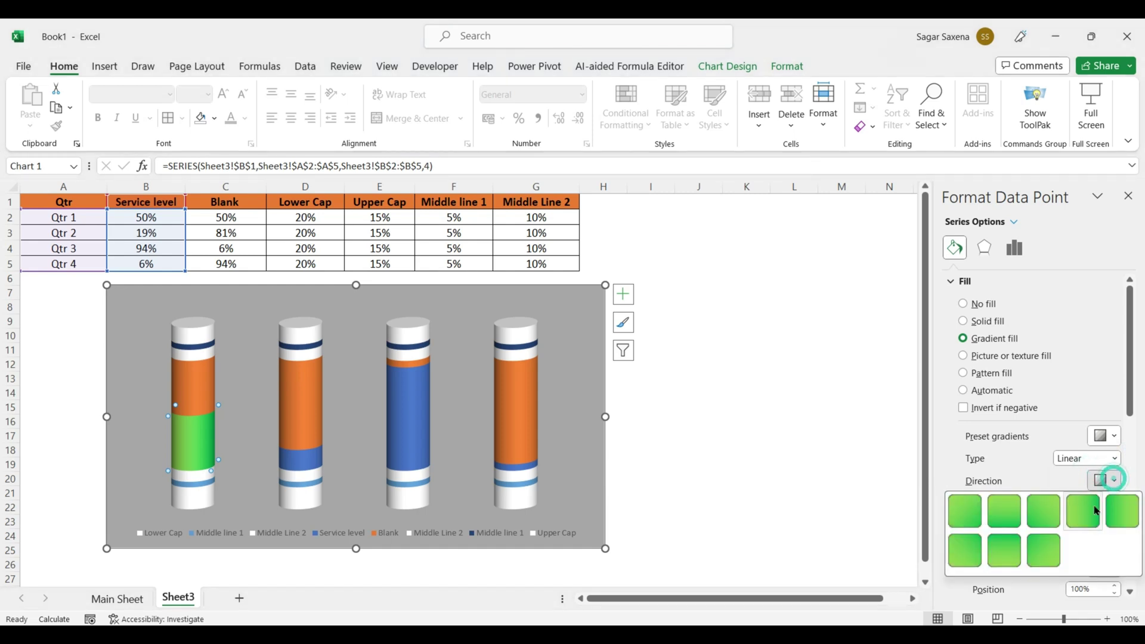
pyautogui.click(1087, 517)
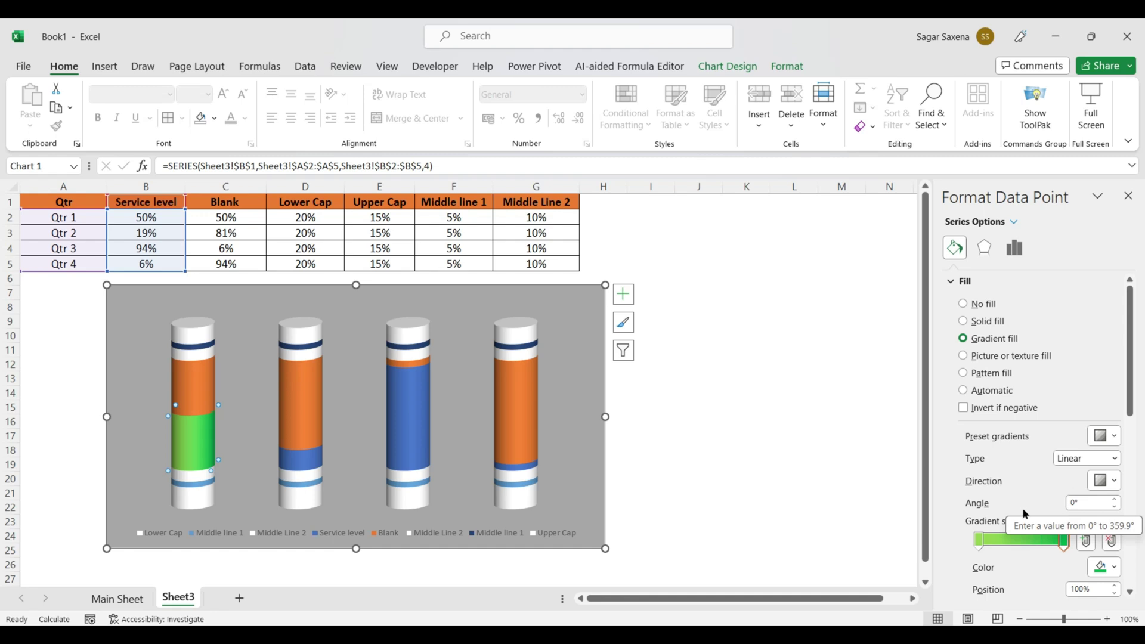
pyautogui.click(185, 386)
pyautogui.click(187, 391)
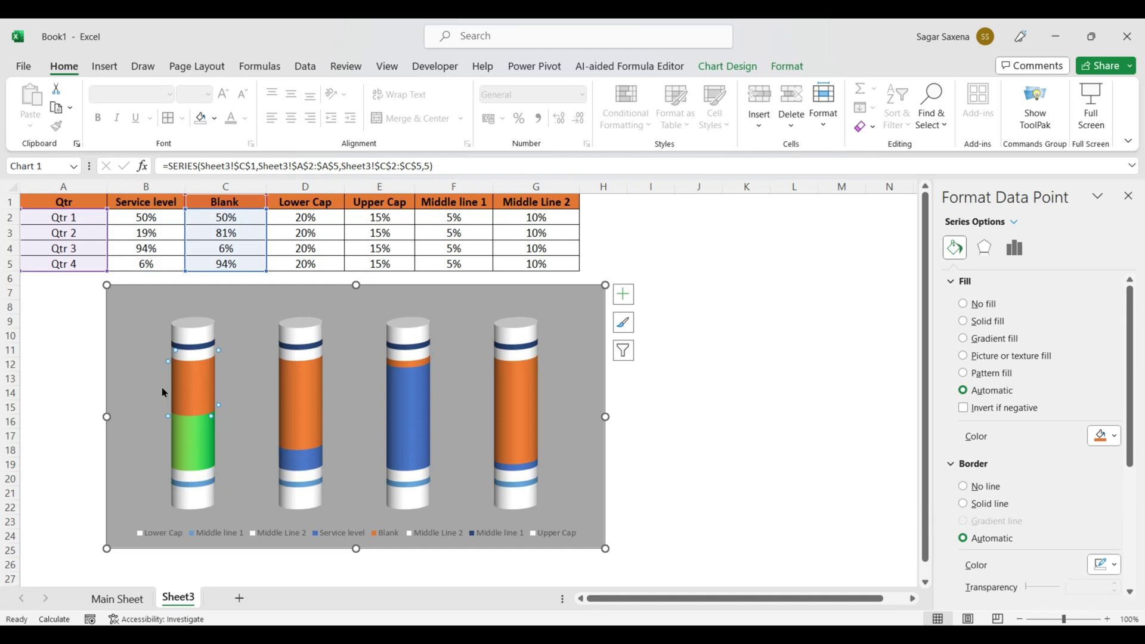
# Step: Give the Qtr 1 Blank point a solid green fill at 90% transparency
pyautogui.click(997, 323)
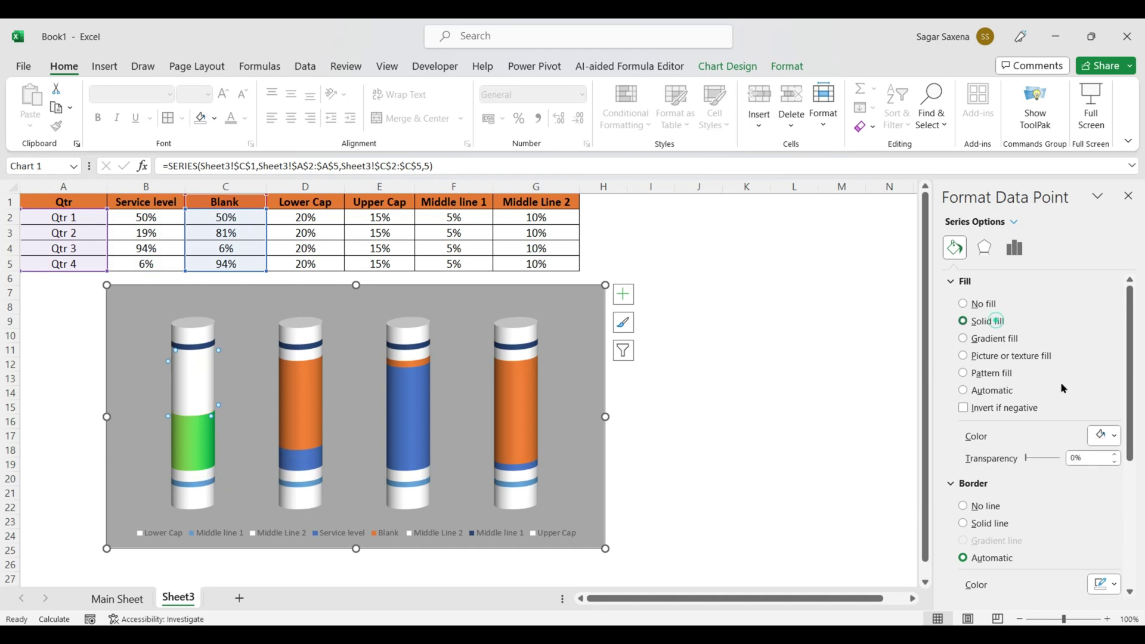
pyautogui.click(1106, 436)
pyautogui.click(1090, 355)
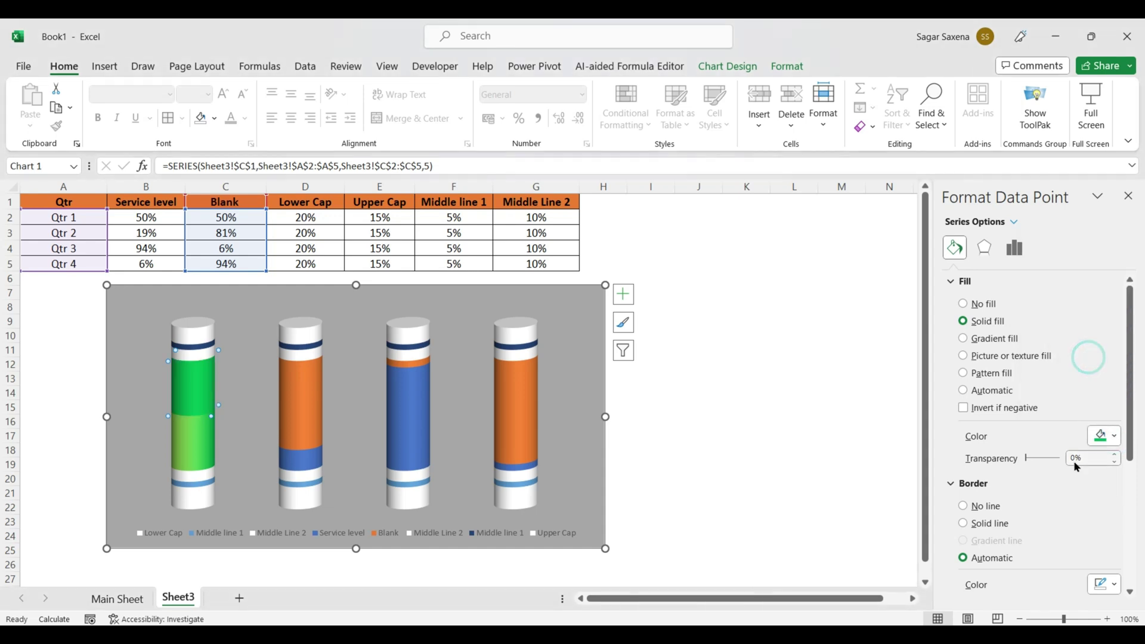
pyautogui.click(1078, 459)
pyautogui.write('90')
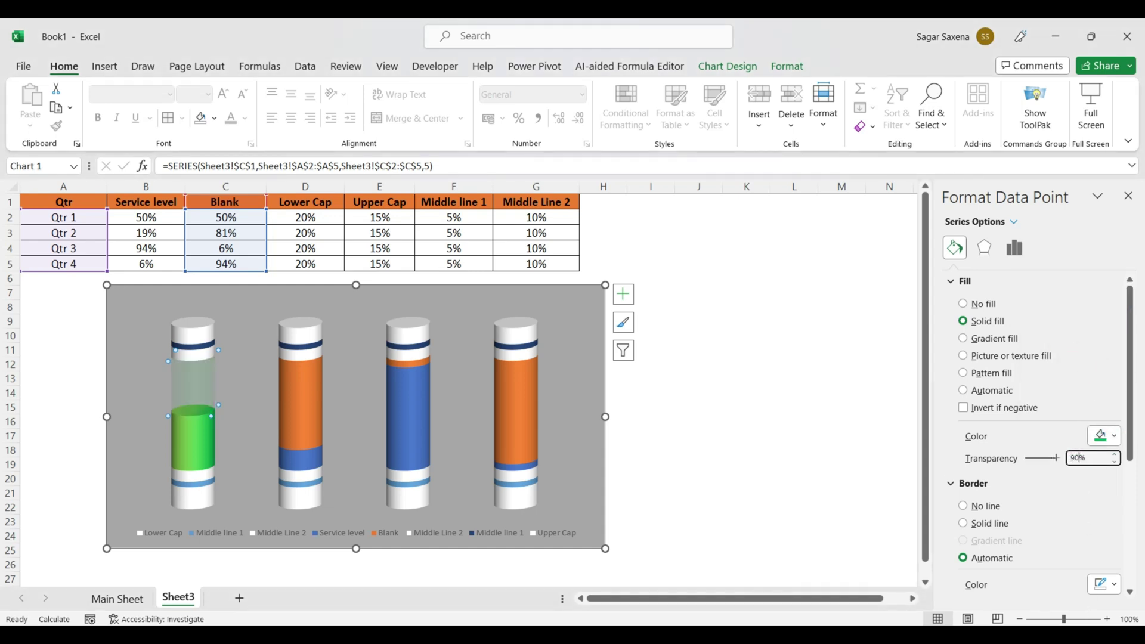
# Step: Try a gradient fill on the Middle line 1 bands, then undo it
pyautogui.click(706, 492)
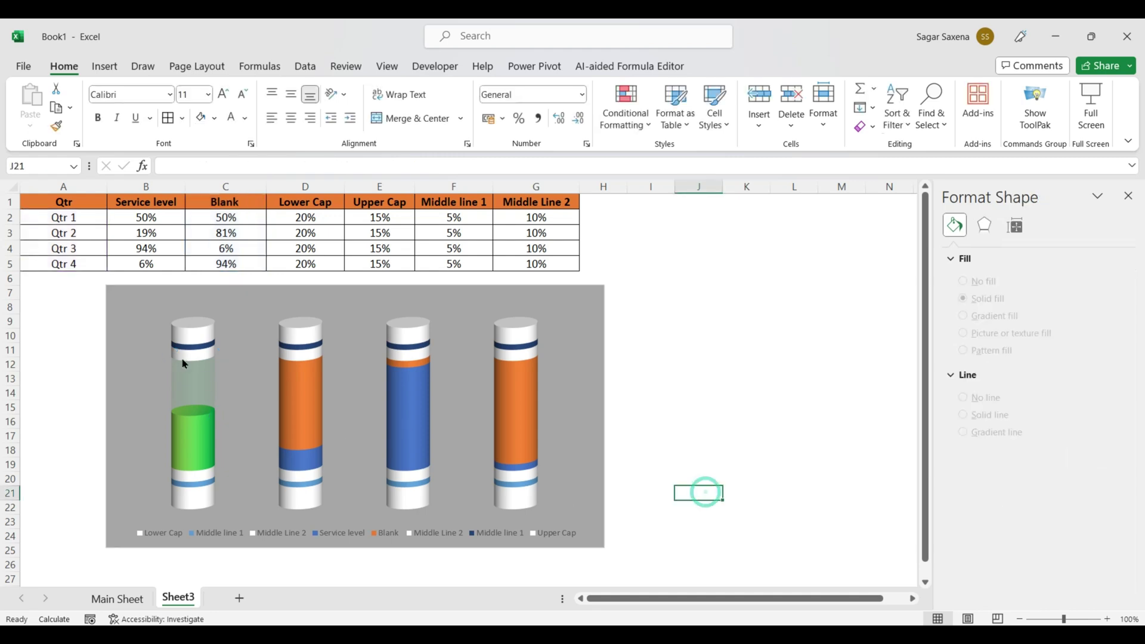
pyautogui.click(195, 350)
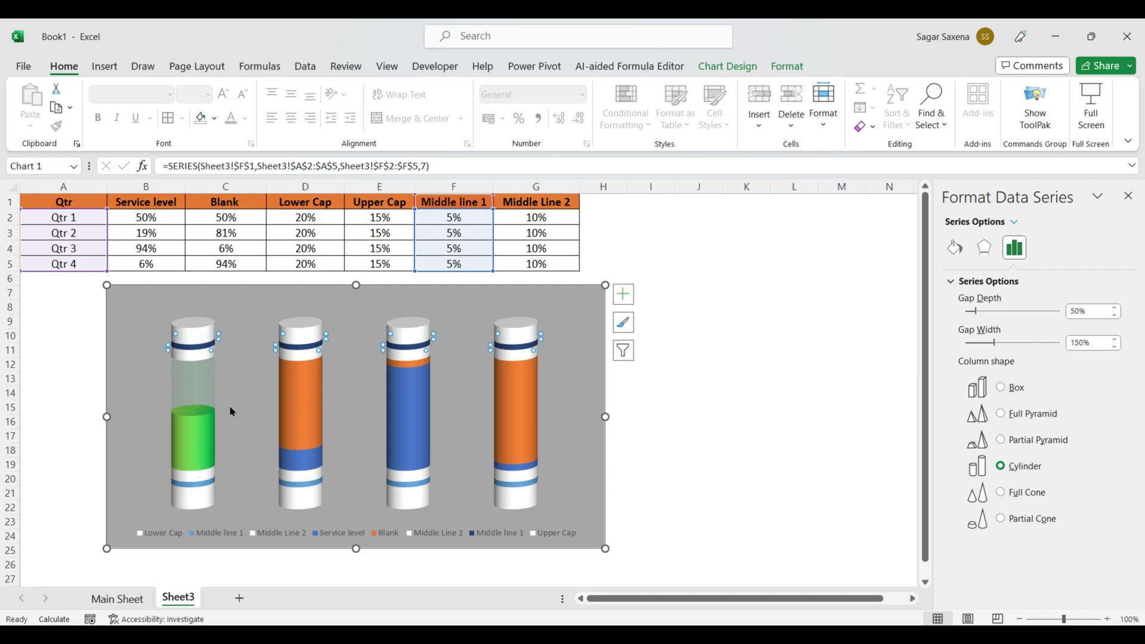
pyautogui.click(955, 248)
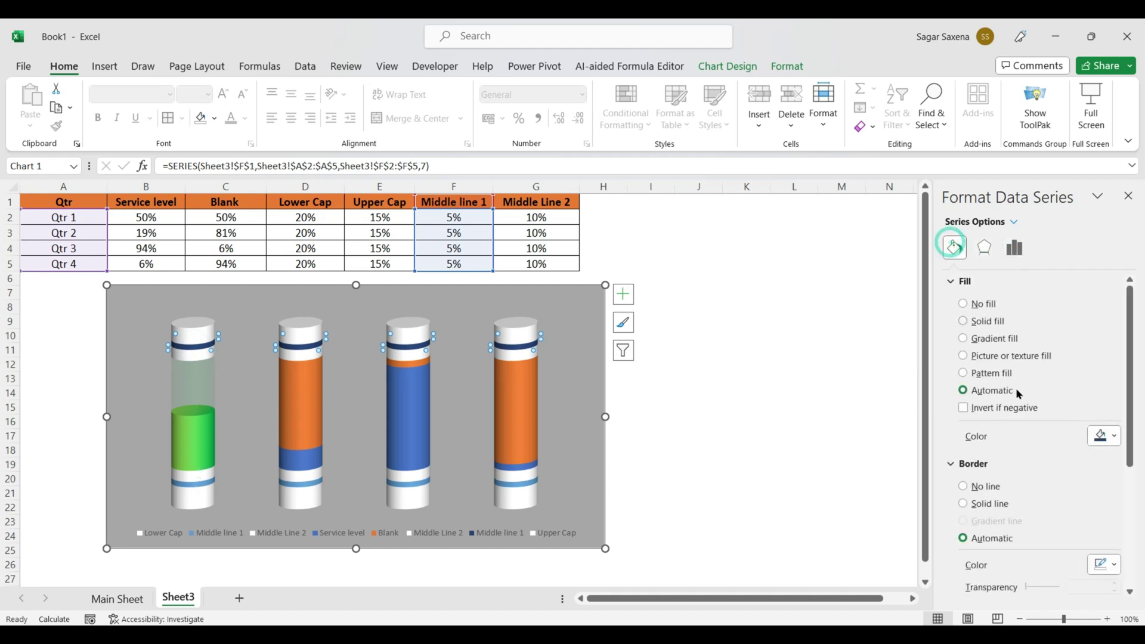
pyautogui.click(989, 340)
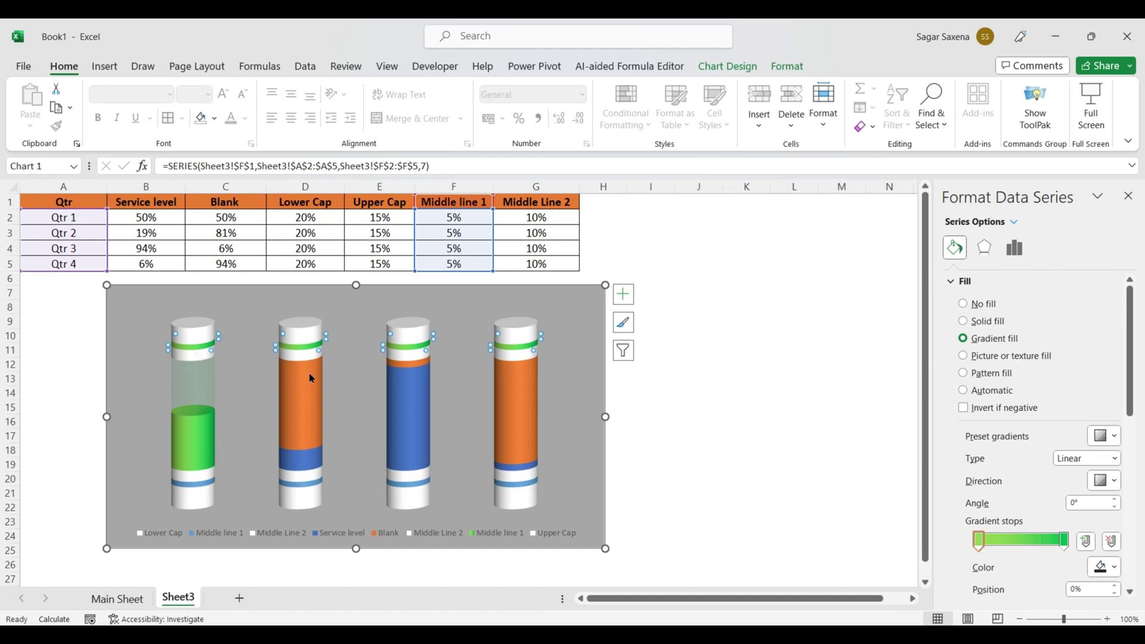
pyautogui.click(798, 481)
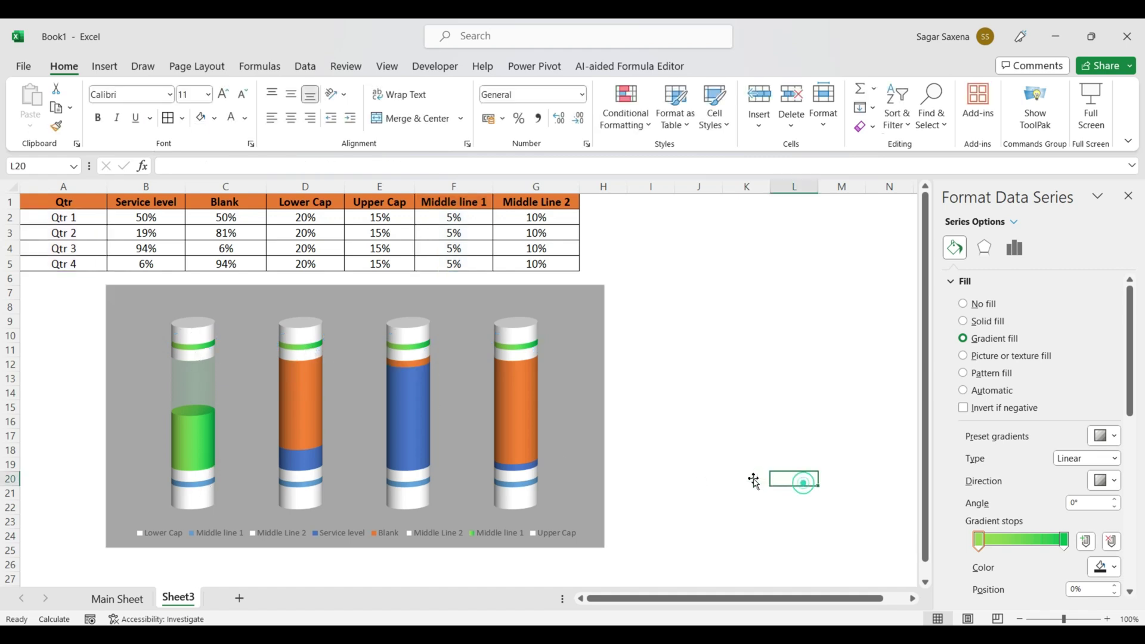
pyautogui.hotkey('ctrl', 'z')
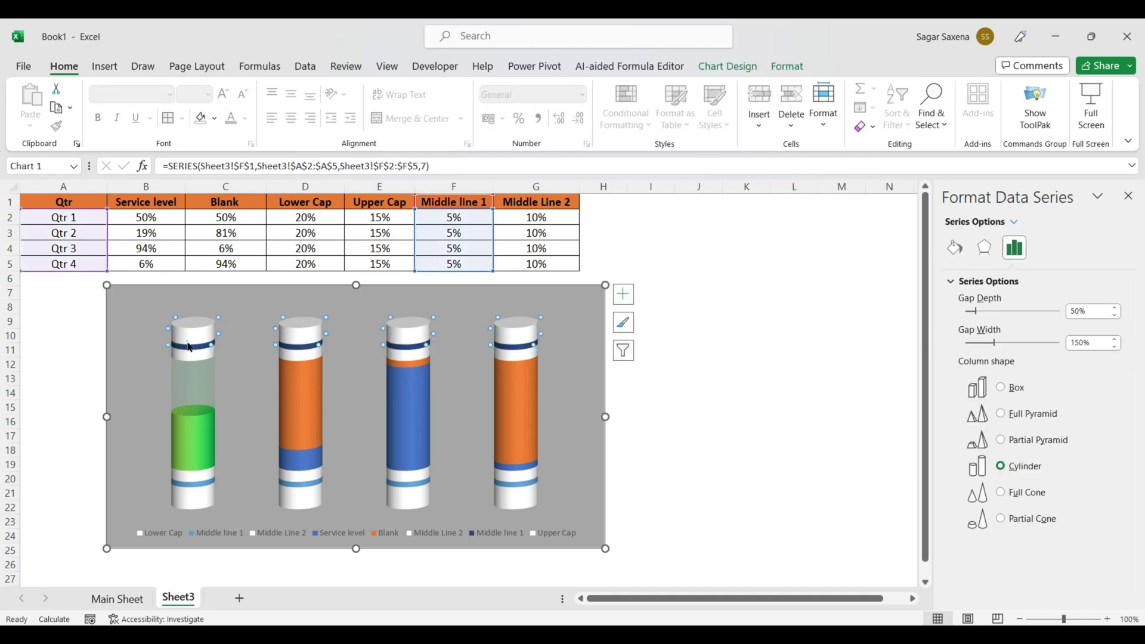
# Step: Give the Qtr 1 upper Middle line 1 band a green gradient fill
pyautogui.click(187, 351)
pyautogui.click(187, 350)
pyautogui.click(188, 350)
pyautogui.click(187, 347)
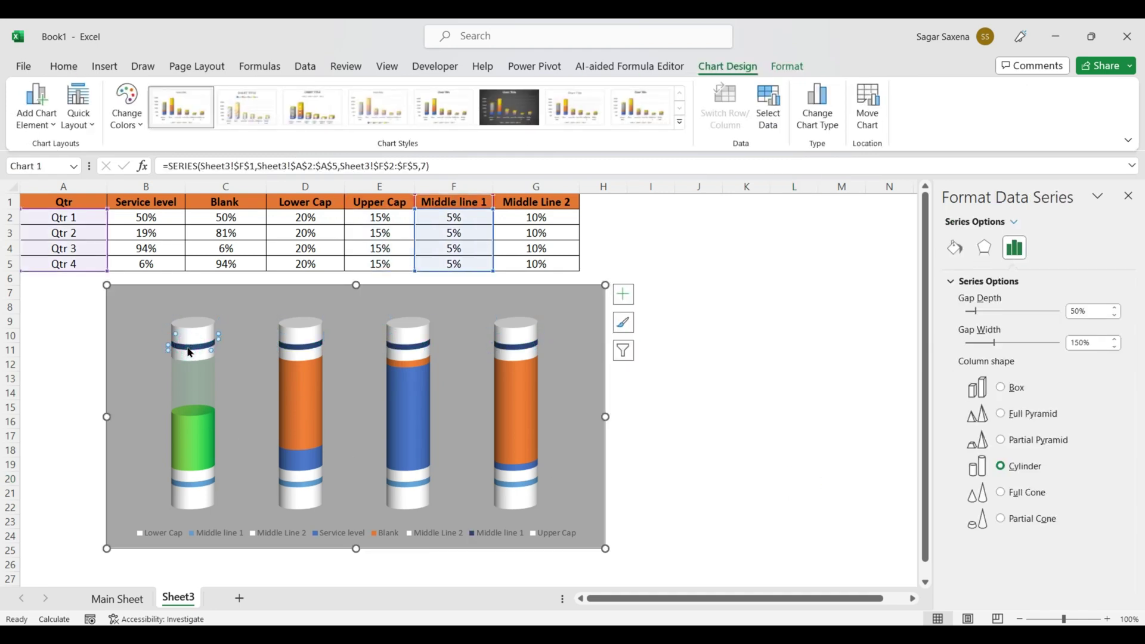
pyautogui.click(188, 349)
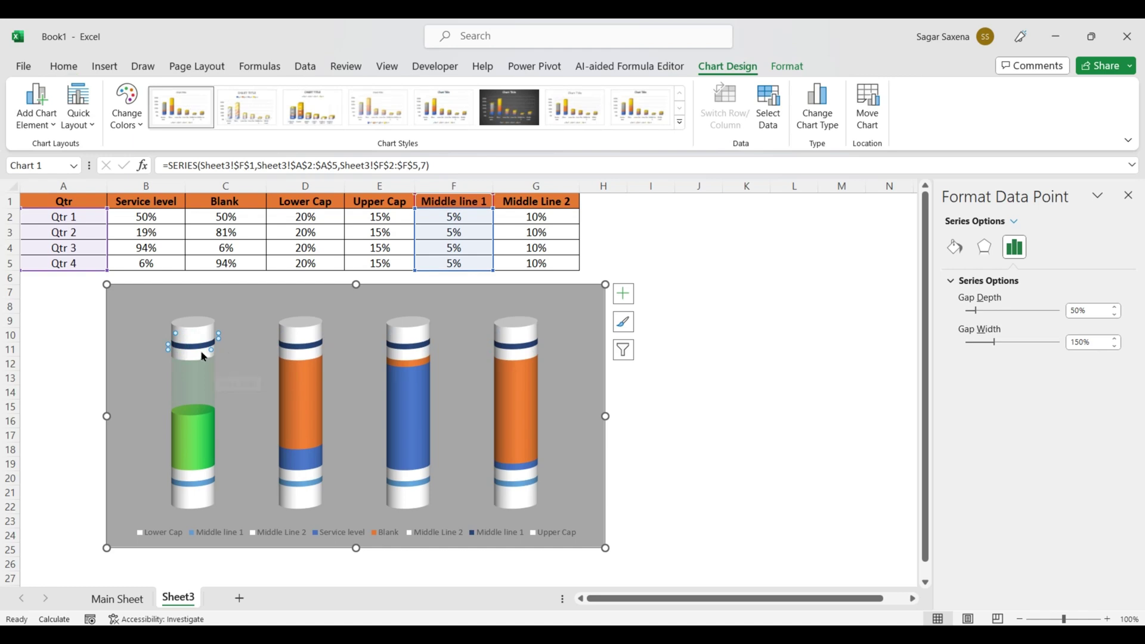
pyautogui.click(954, 247)
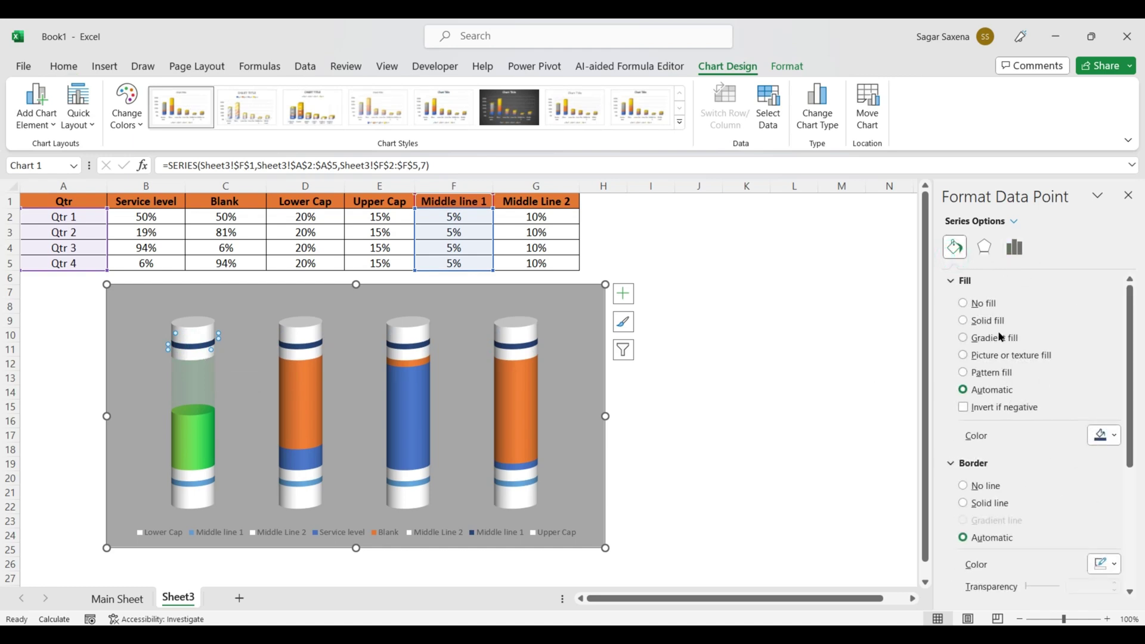
pyautogui.click(995, 338)
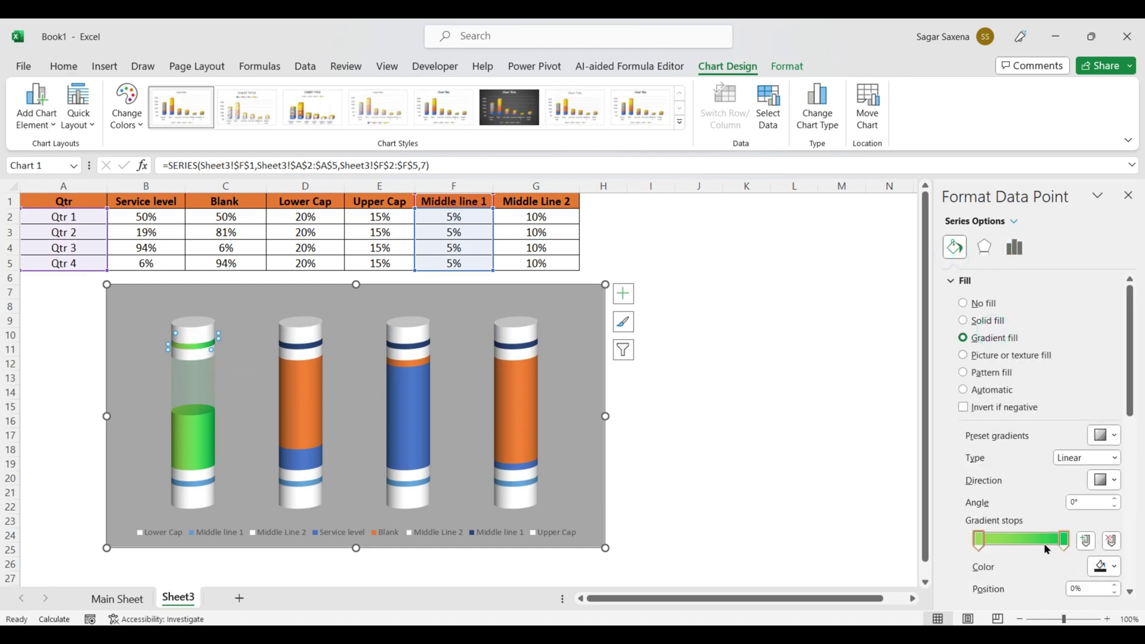
# Step: Give the Qtr 1 lower band a green gradient fill too, then select the Service level series
pyautogui.click(197, 488)
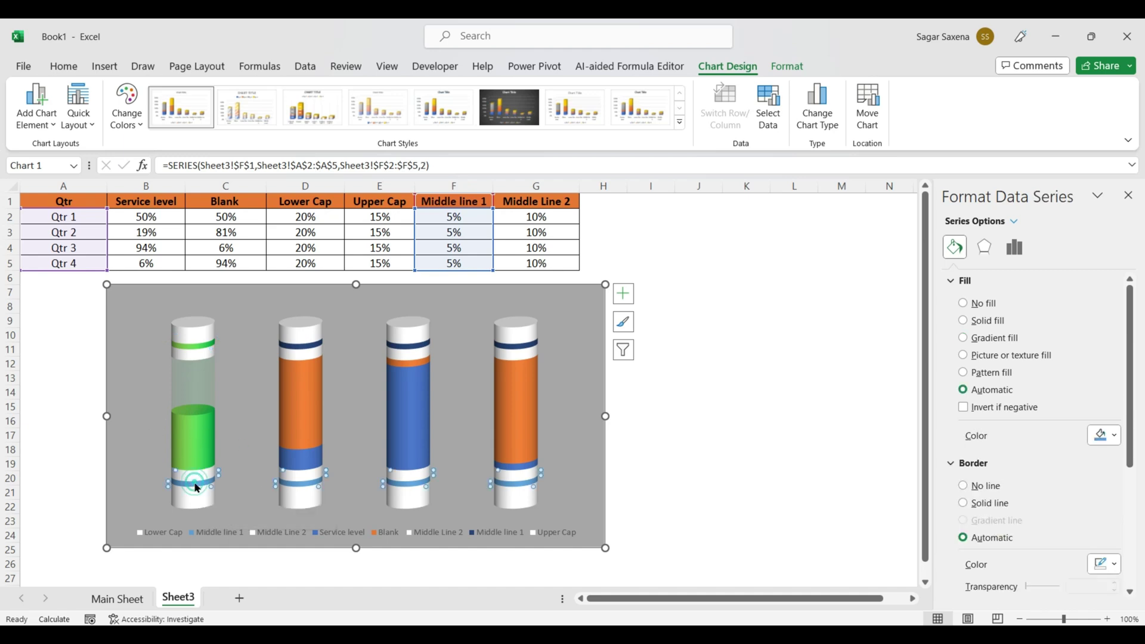
pyautogui.click(197, 487)
pyautogui.click(991, 339)
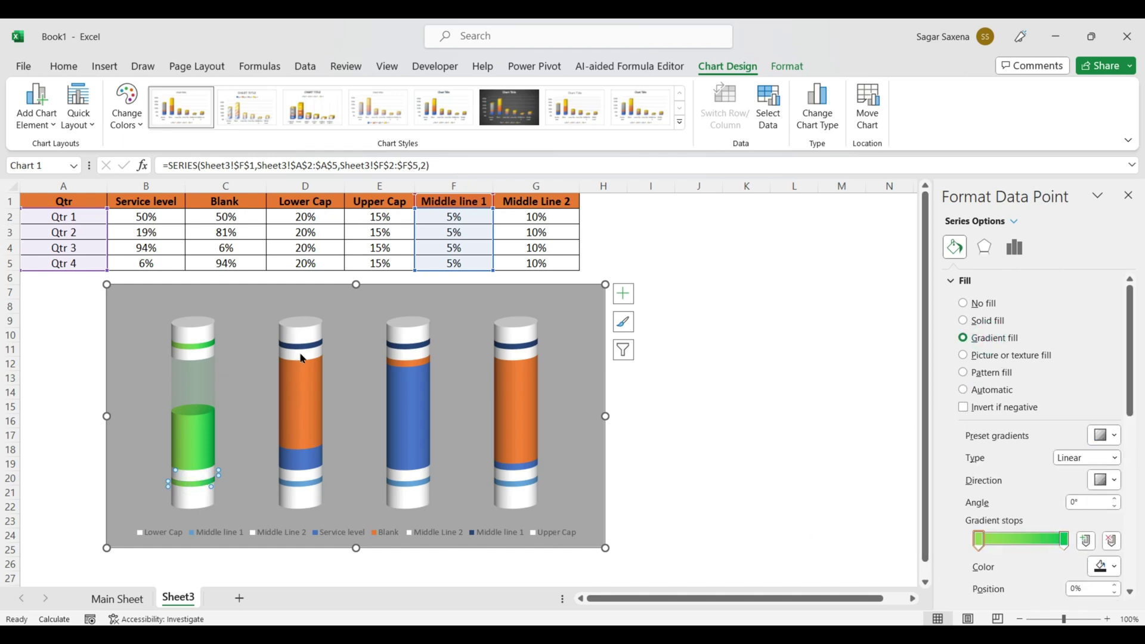
pyautogui.click(301, 463)
# Step: Apply a gradient to the Qtr 2 Service level point, with a light-blue start stop and a deeper-blue end stop
pyautogui.click(300, 465)
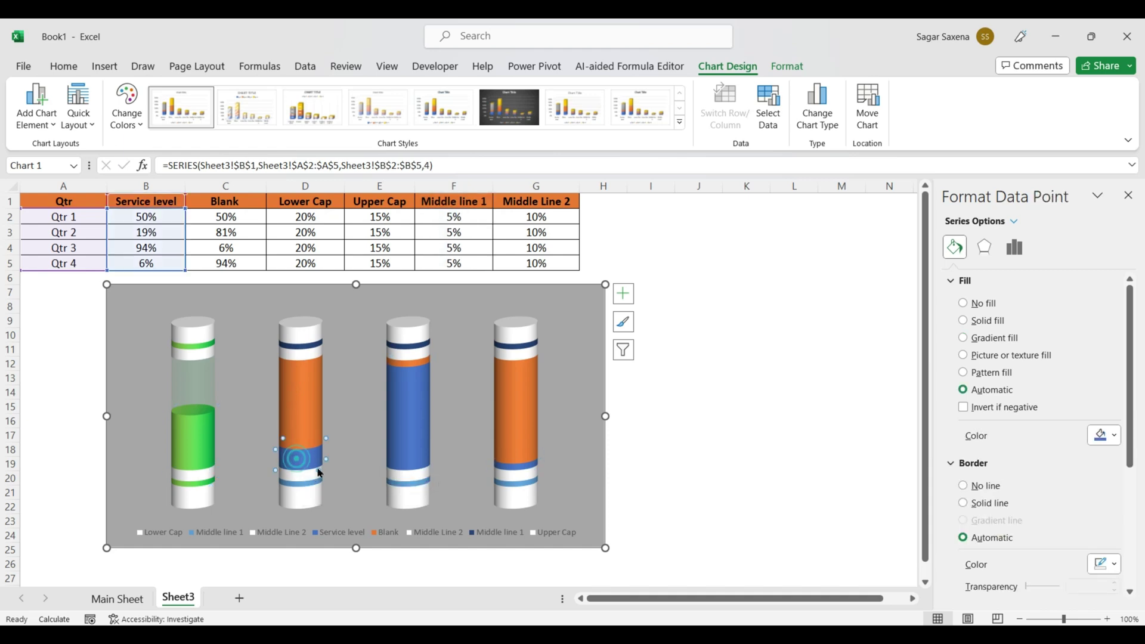
pyautogui.click(983, 337)
pyautogui.click(1115, 572)
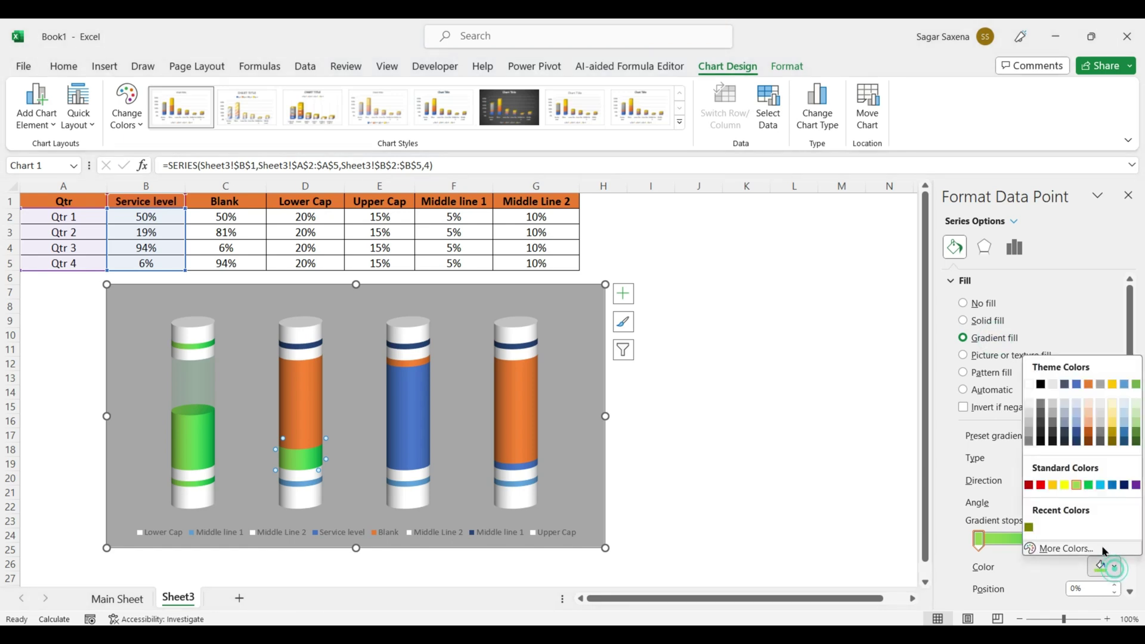
pyautogui.click(1103, 491)
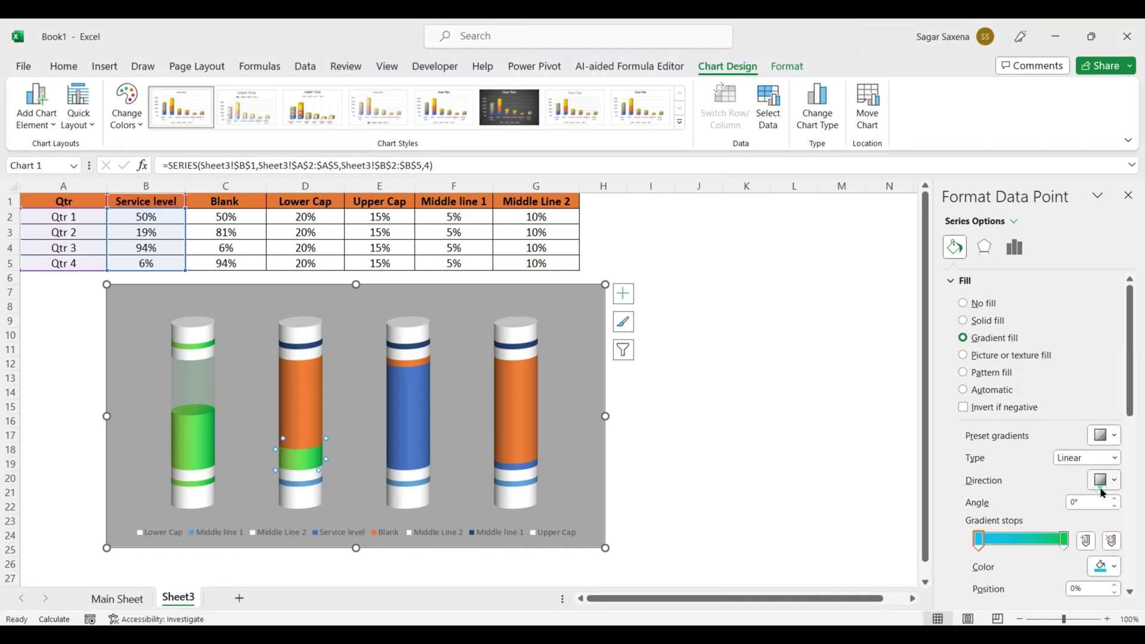
pyautogui.click(1063, 540)
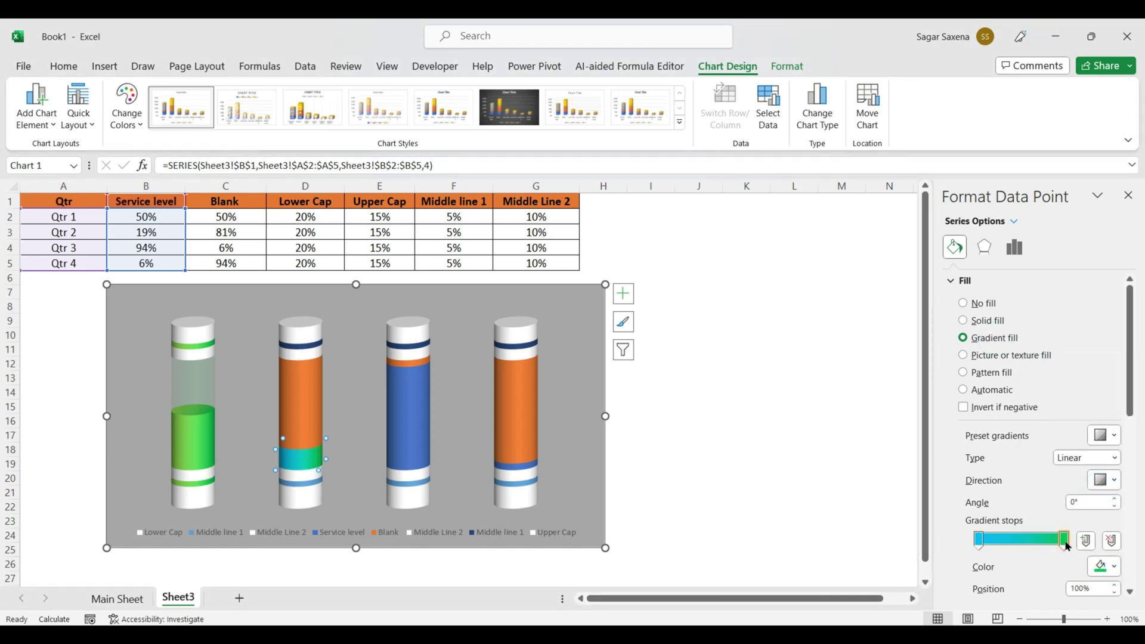
pyautogui.click(1115, 567)
pyautogui.click(1111, 489)
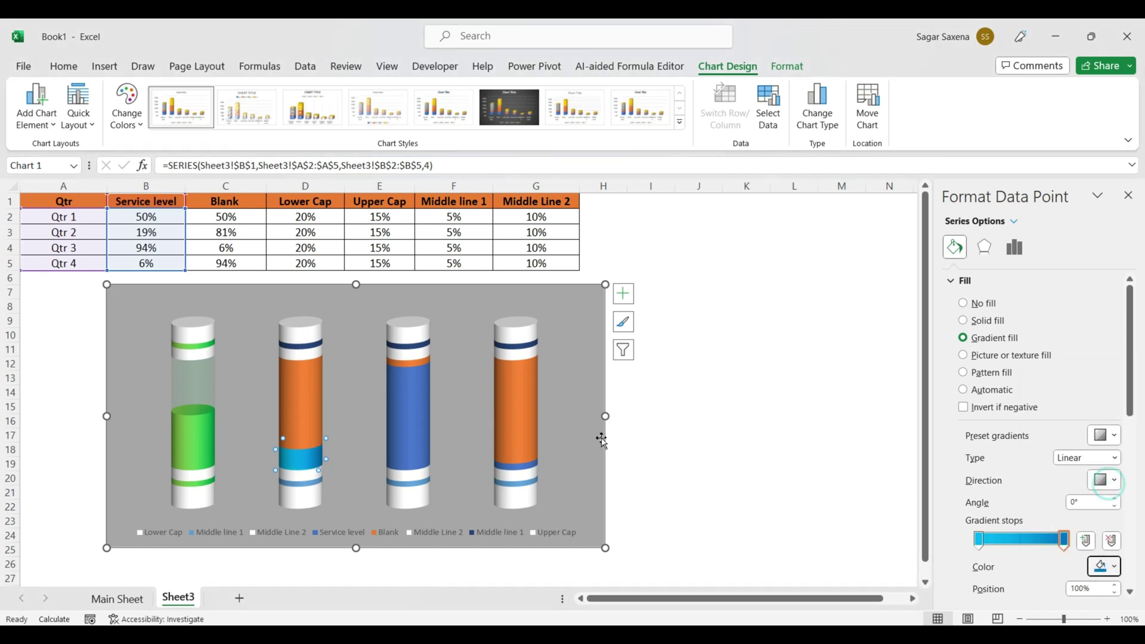
pyautogui.click(303, 346)
# Step: Give the Qtr 2 top and lower band points the blue gradient fill
pyautogui.click(305, 351)
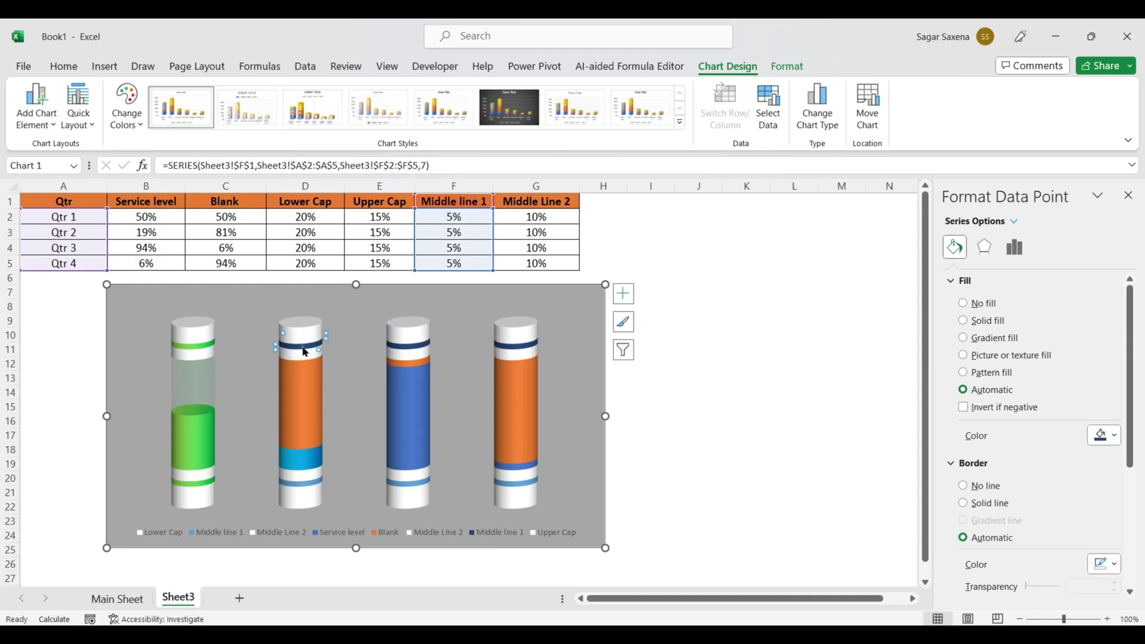
pyautogui.click(983, 338)
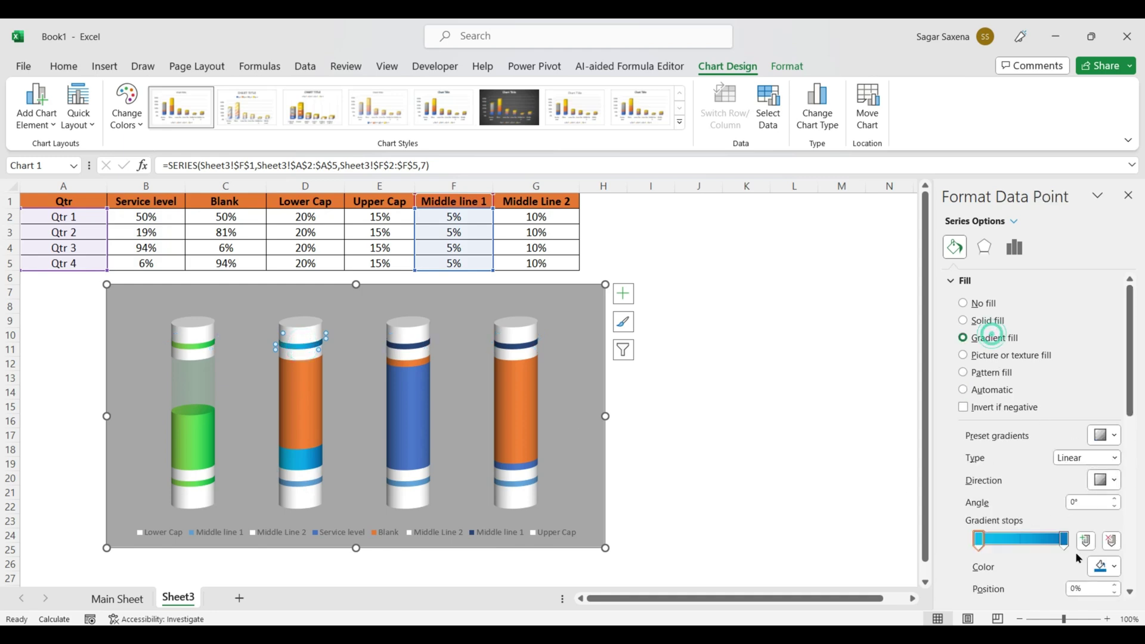
pyautogui.click(307, 484)
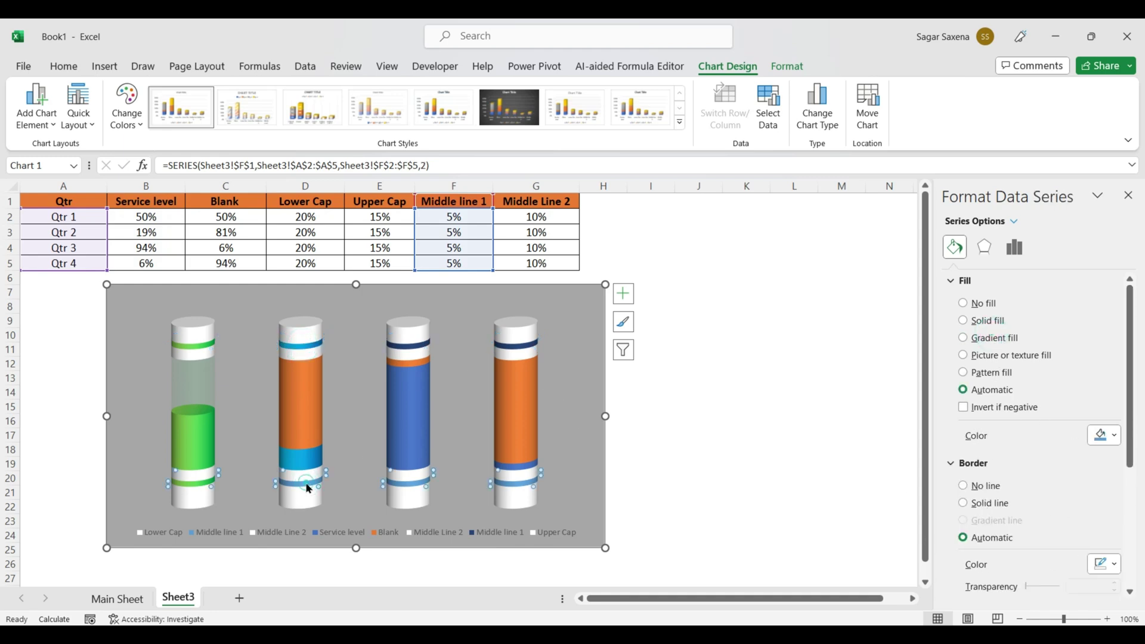
pyautogui.click(307, 482)
pyautogui.click(991, 337)
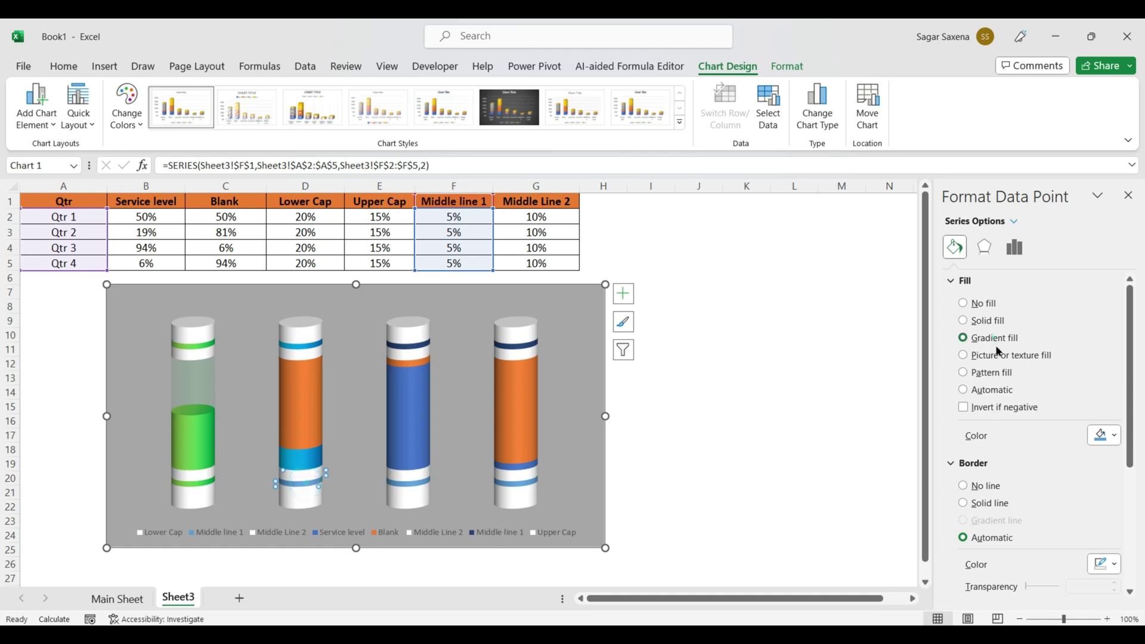
# Step: Give the Qtr 2 Blank point a solid blue fill at 90% transparency
pyautogui.click(306, 427)
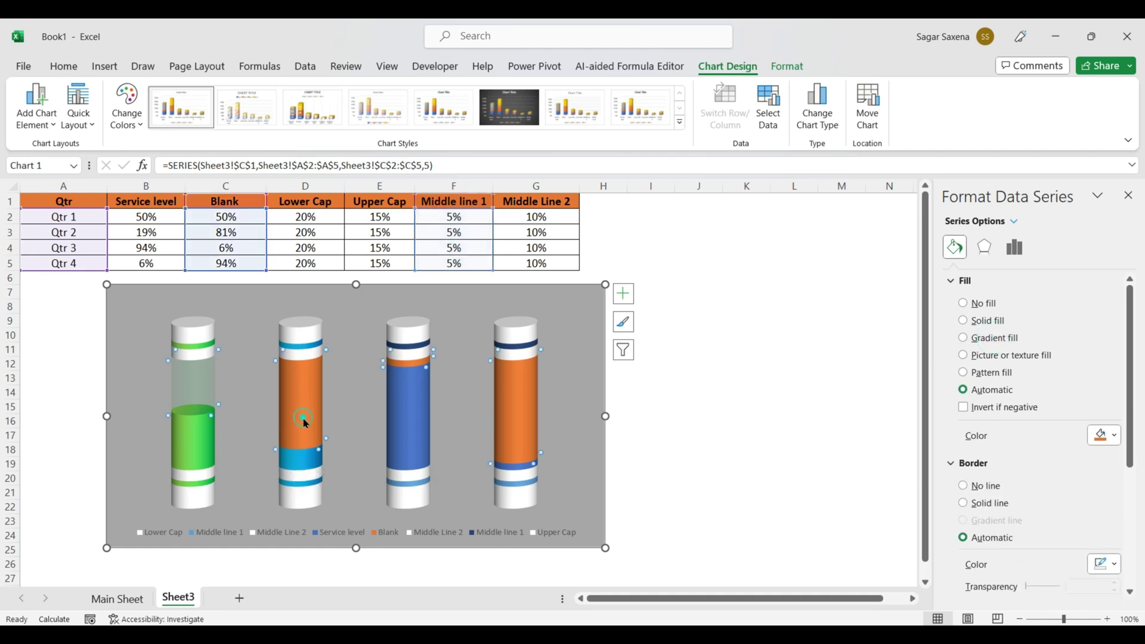
pyautogui.click(304, 421)
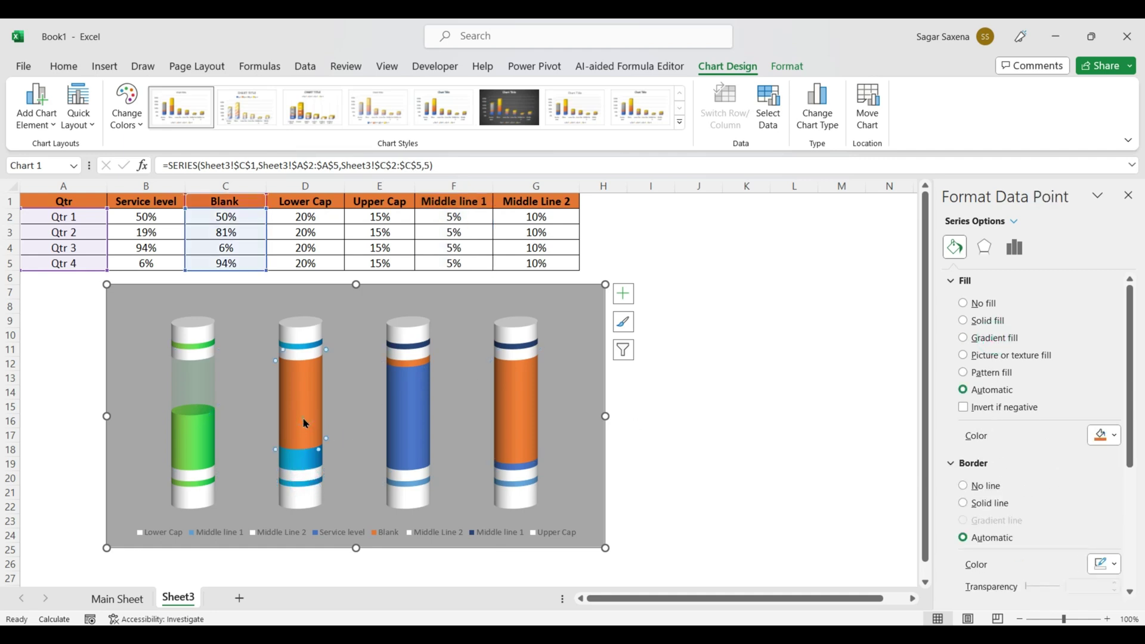
pyautogui.click(984, 321)
pyautogui.click(1113, 435)
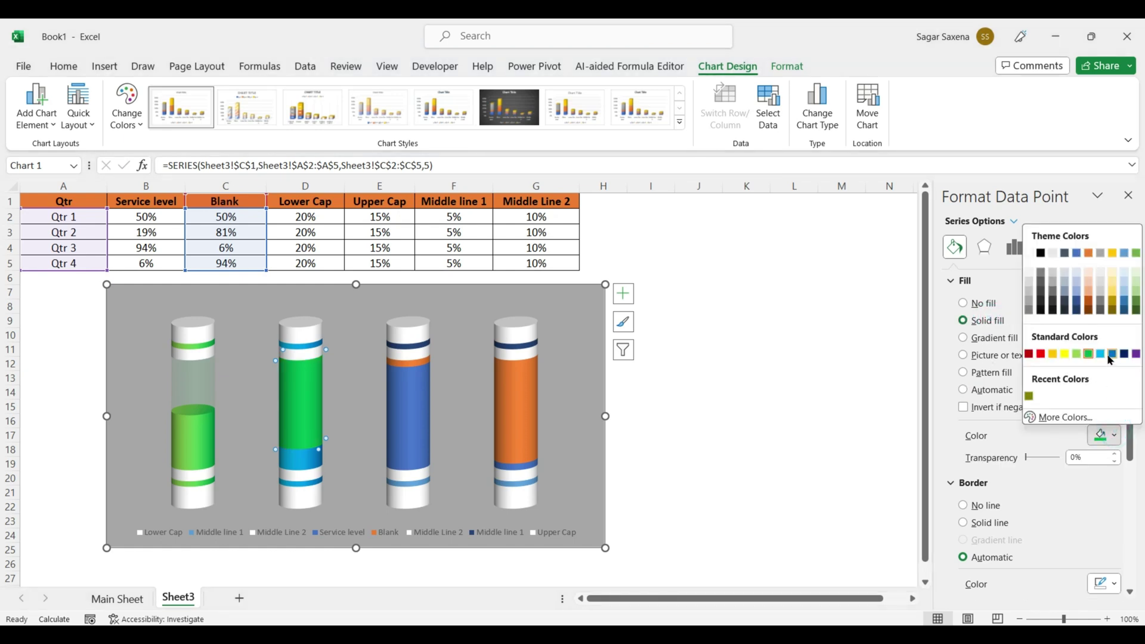
pyautogui.click(1111, 358)
pyautogui.click(1077, 458)
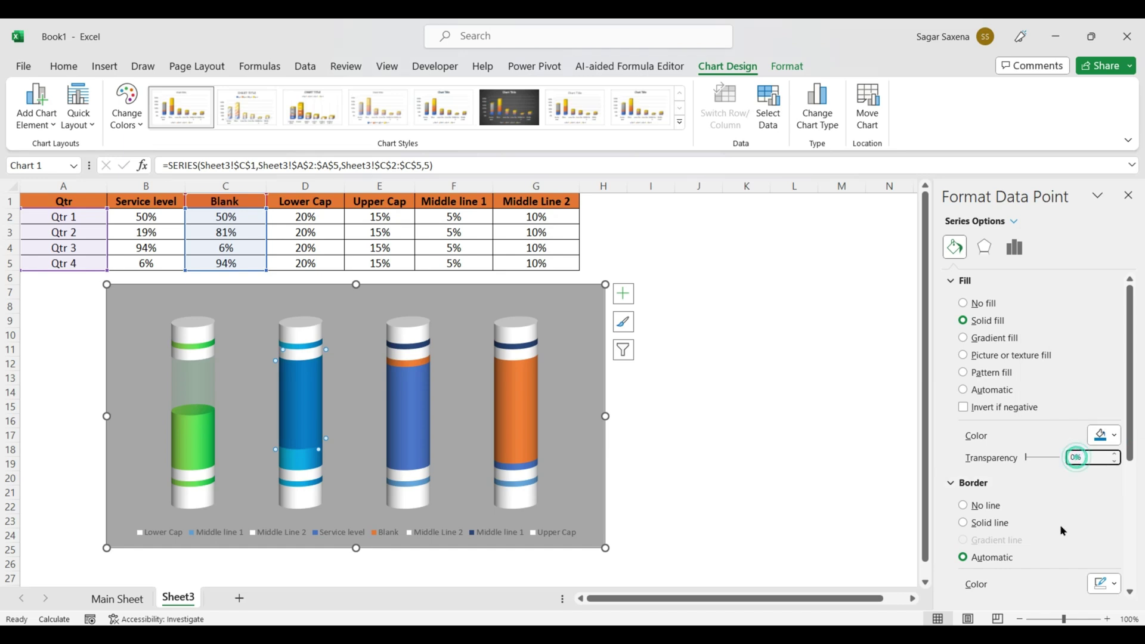
pyautogui.press('BackSpace')
pyautogui.write('90')
pyautogui.press('Return')
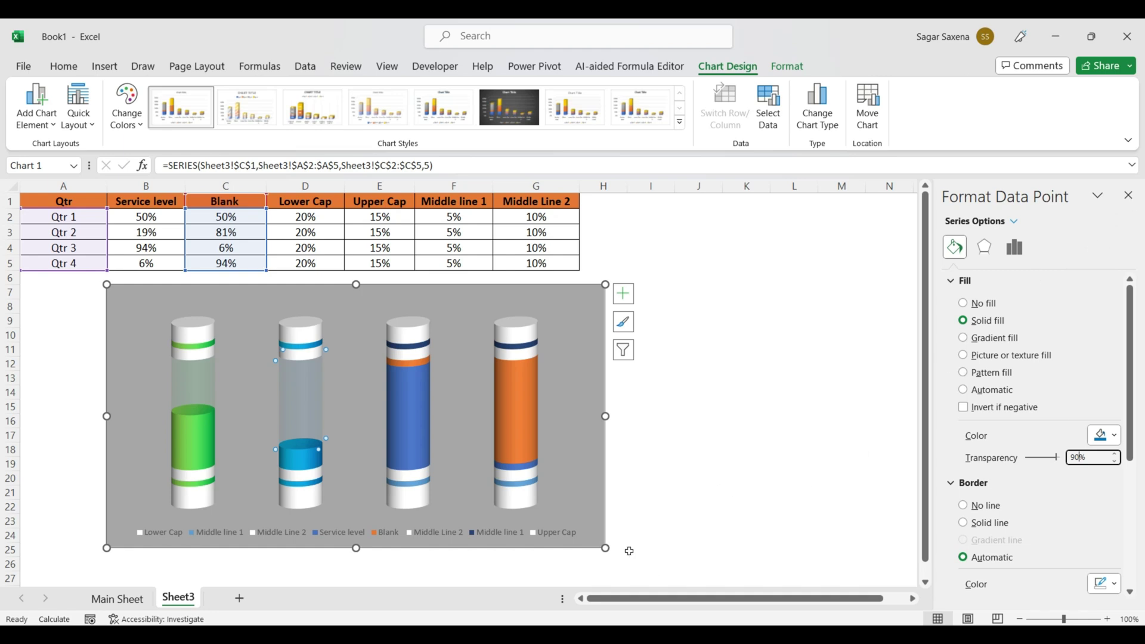
pyautogui.click(408, 442)
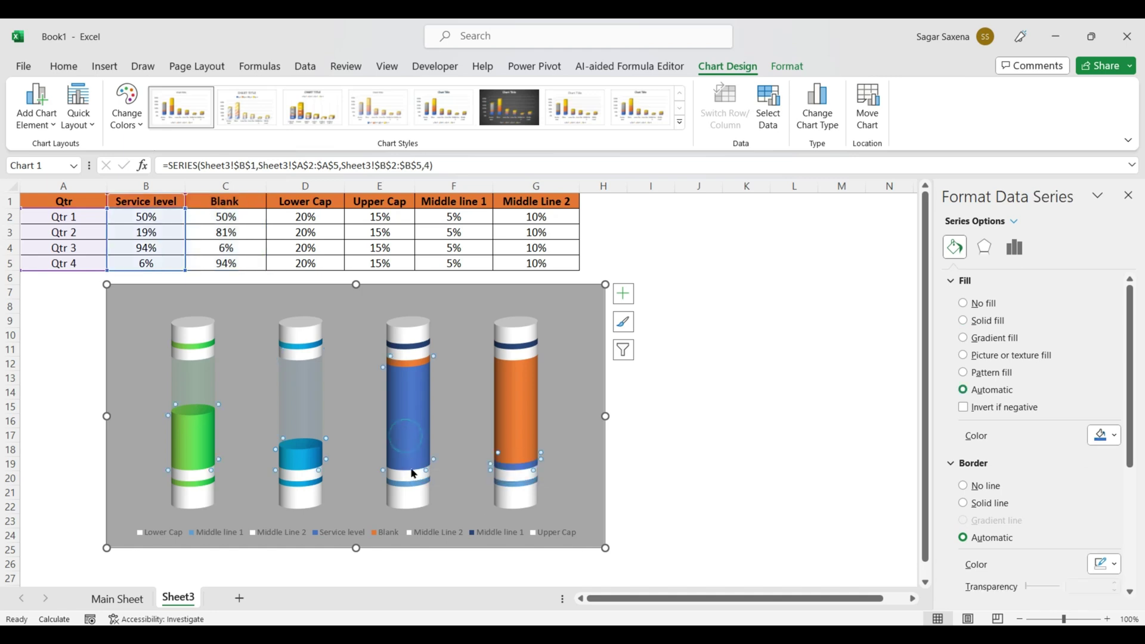
# Step: Fill the Qtr 3 Service level point with a gradient whose two stops are both yellow
pyautogui.click(416, 452)
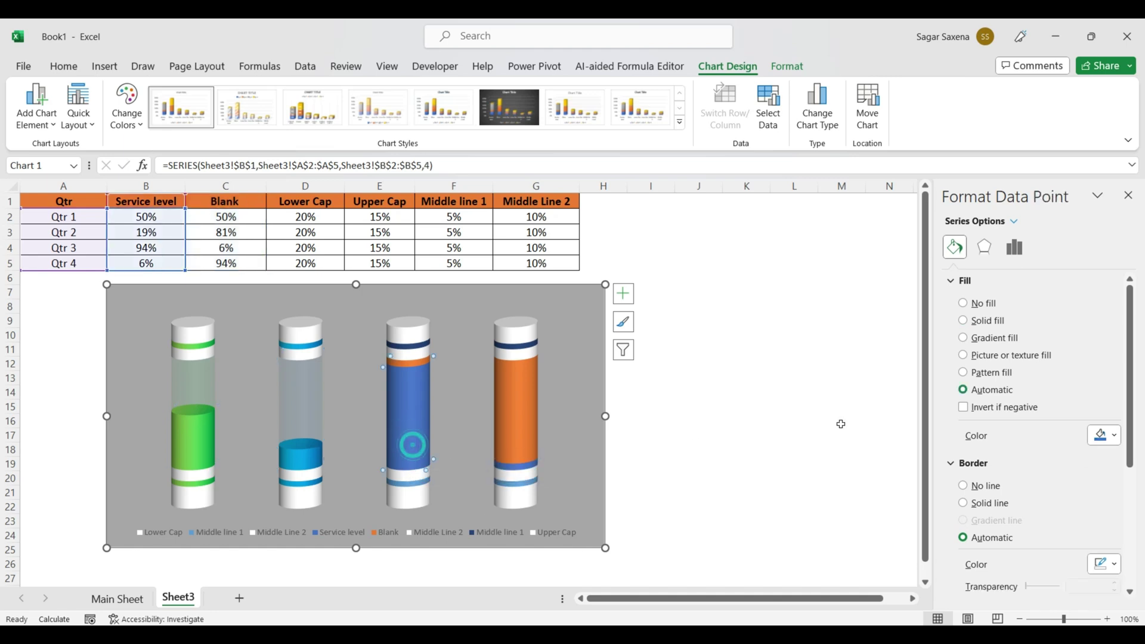
pyautogui.click(997, 338)
pyautogui.click(1107, 566)
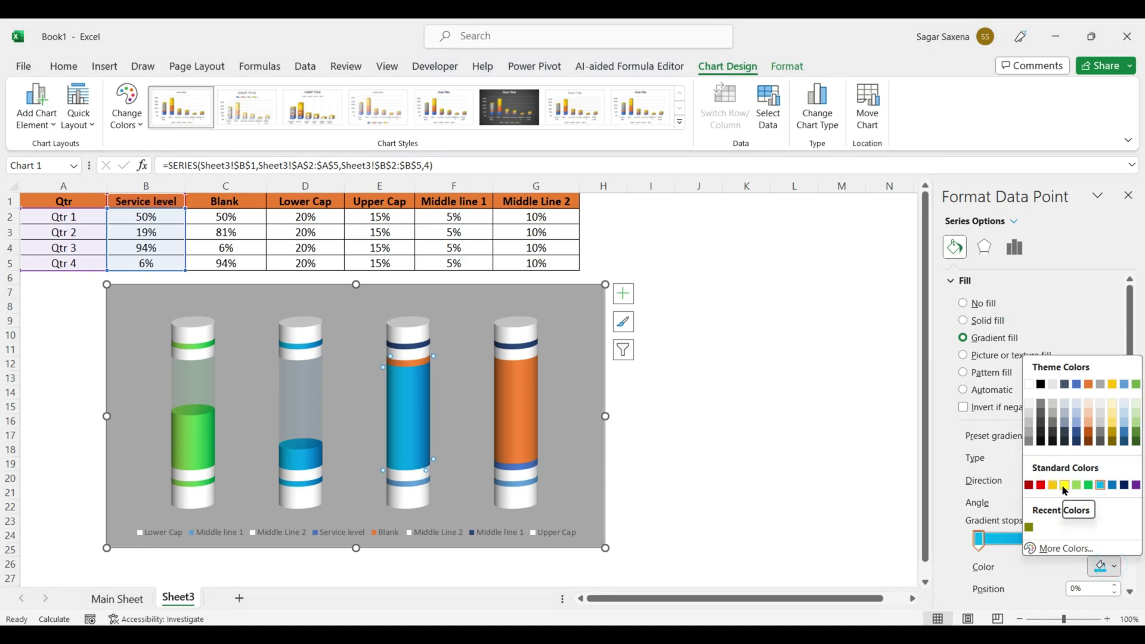
pyautogui.click(1063, 488)
pyautogui.click(1064, 539)
pyautogui.click(1107, 565)
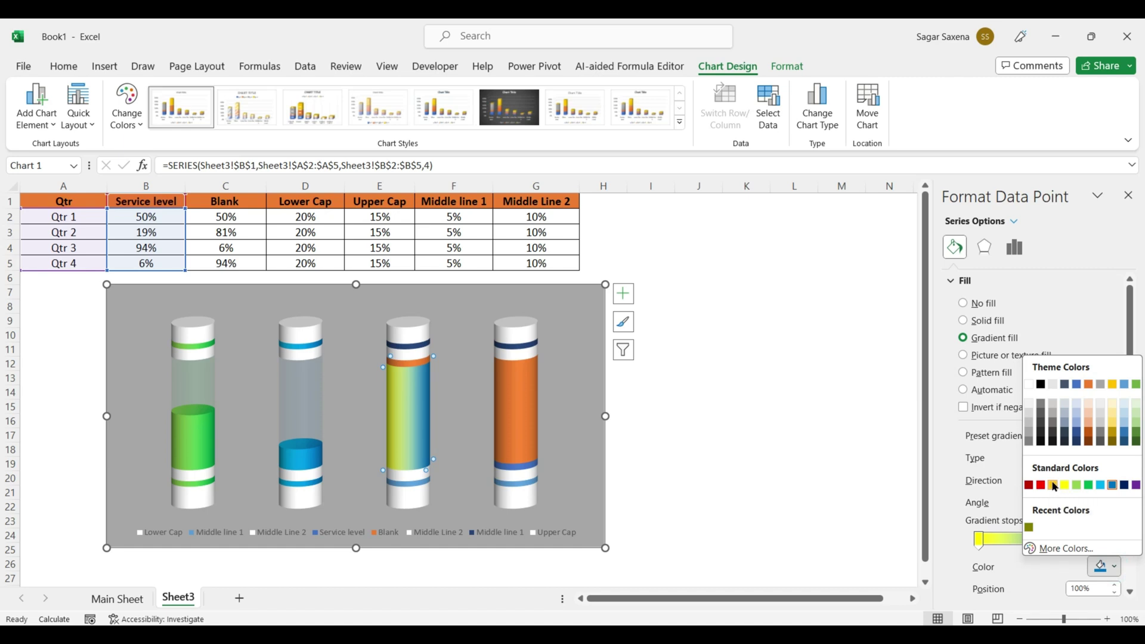
pyautogui.click(1054, 487)
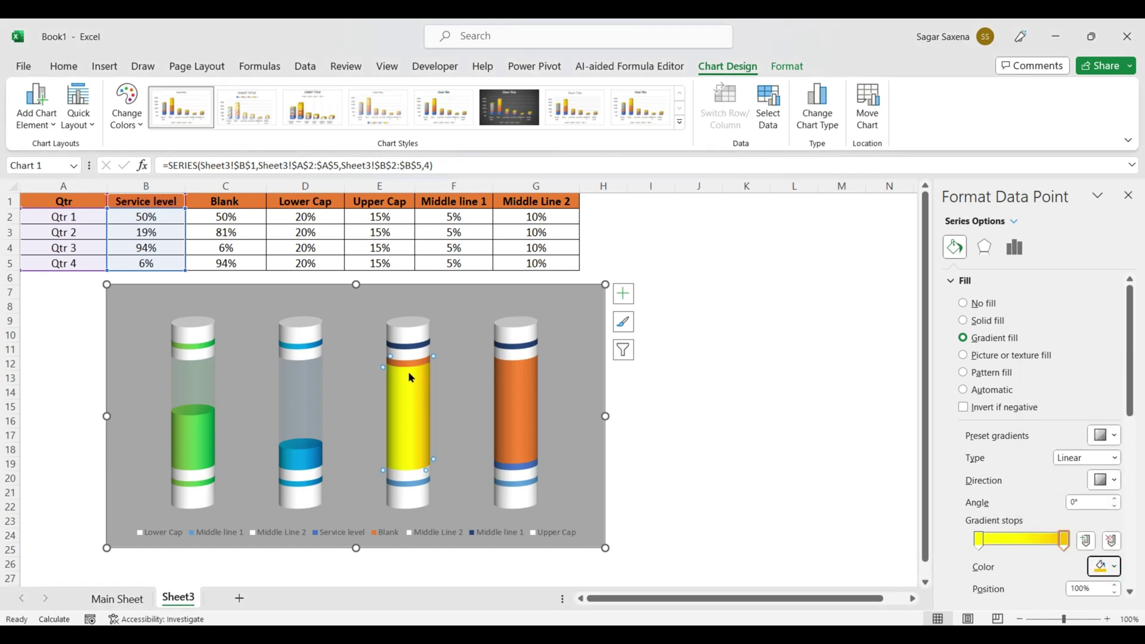
# Step: Give the Qtr 3 top and lower band points the yellow gradient fill, then select the Blank series
pyautogui.moveTo(420, 434)
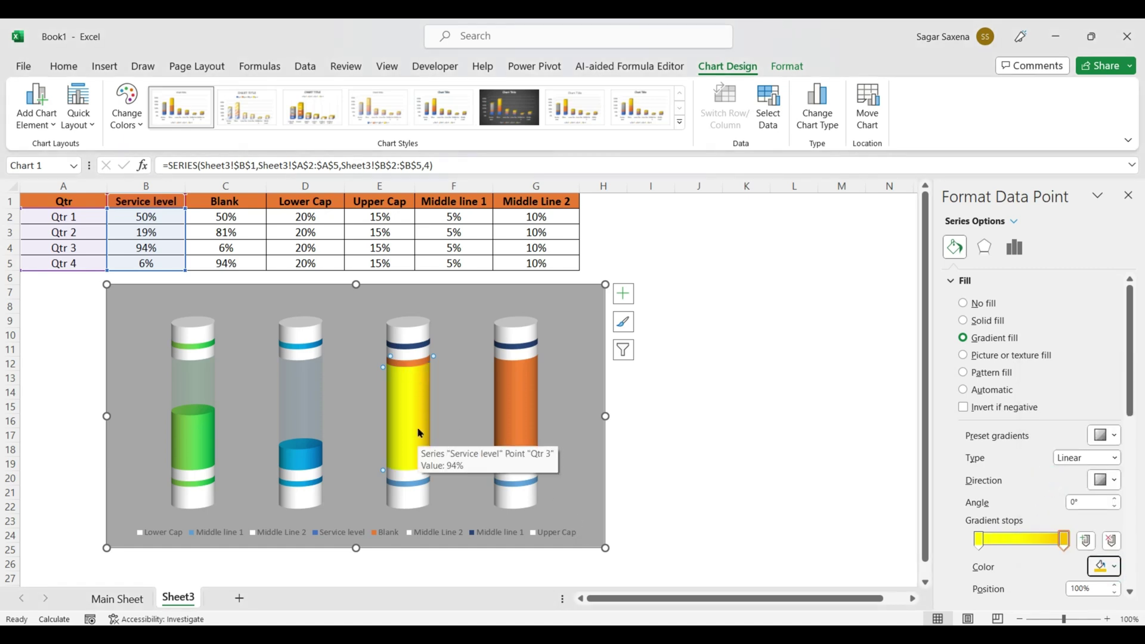
pyautogui.click(413, 349)
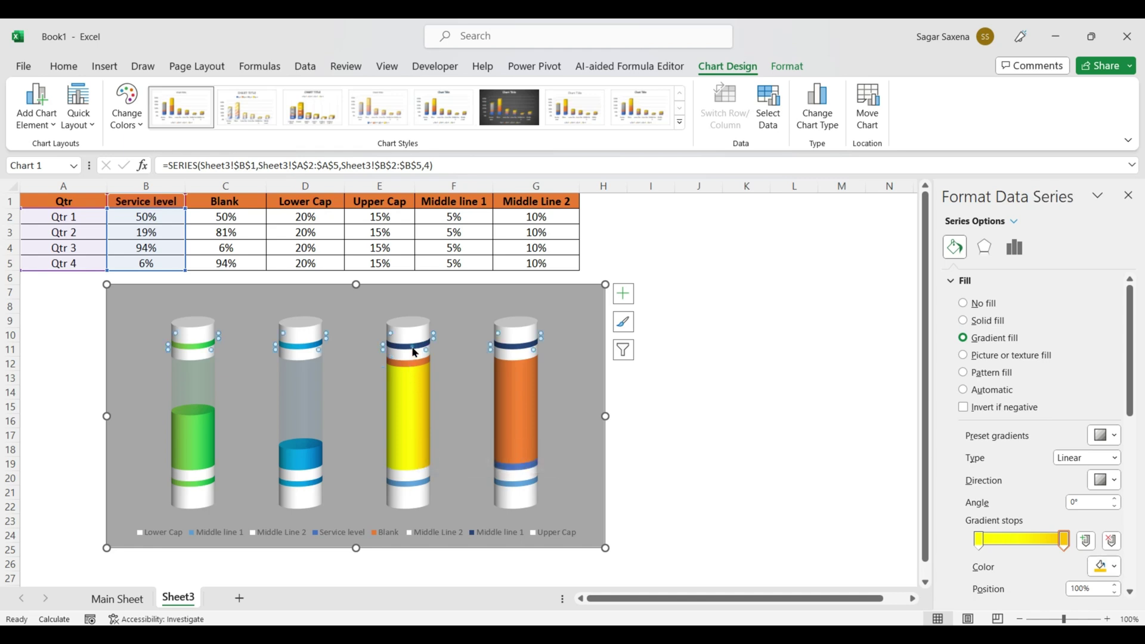
pyautogui.click(415, 352)
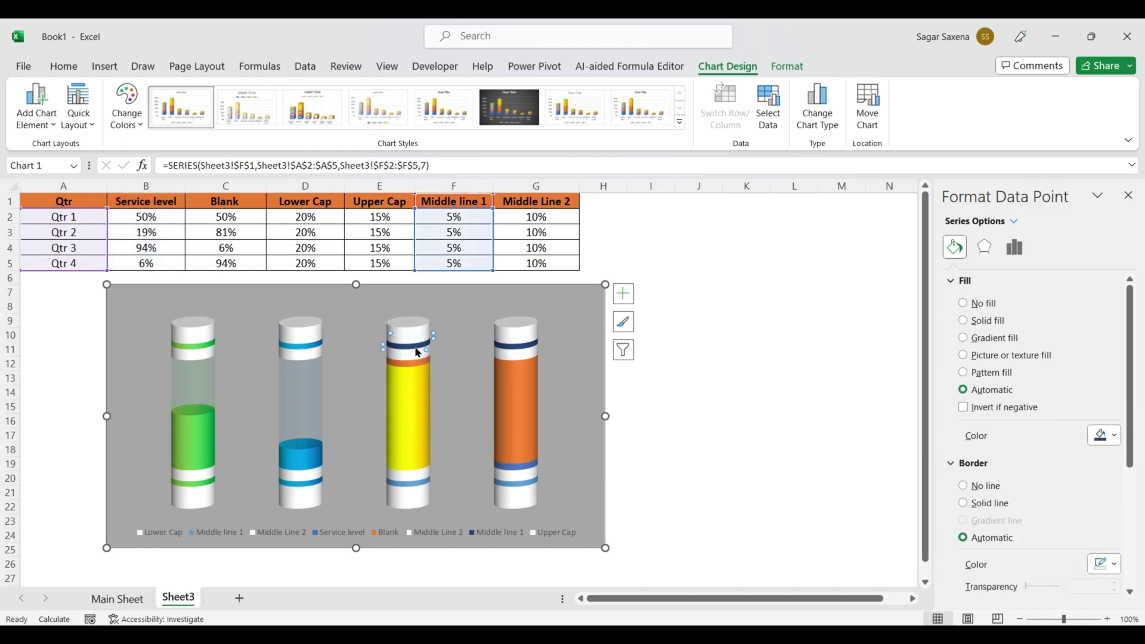
pyautogui.click(989, 338)
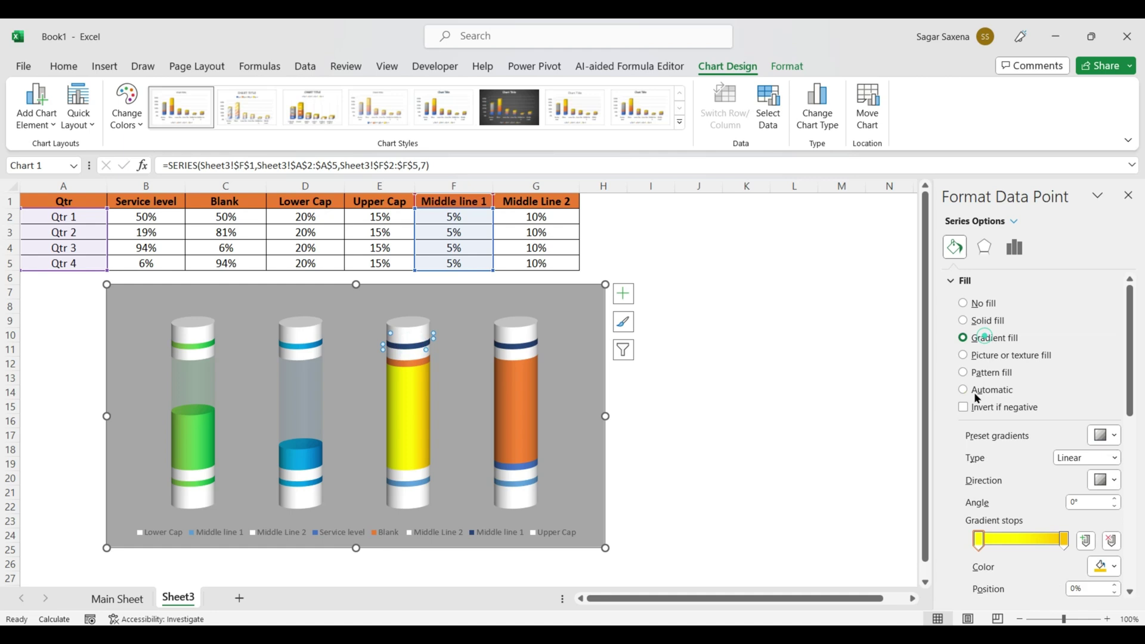
pyautogui.click(408, 484)
pyautogui.click(409, 486)
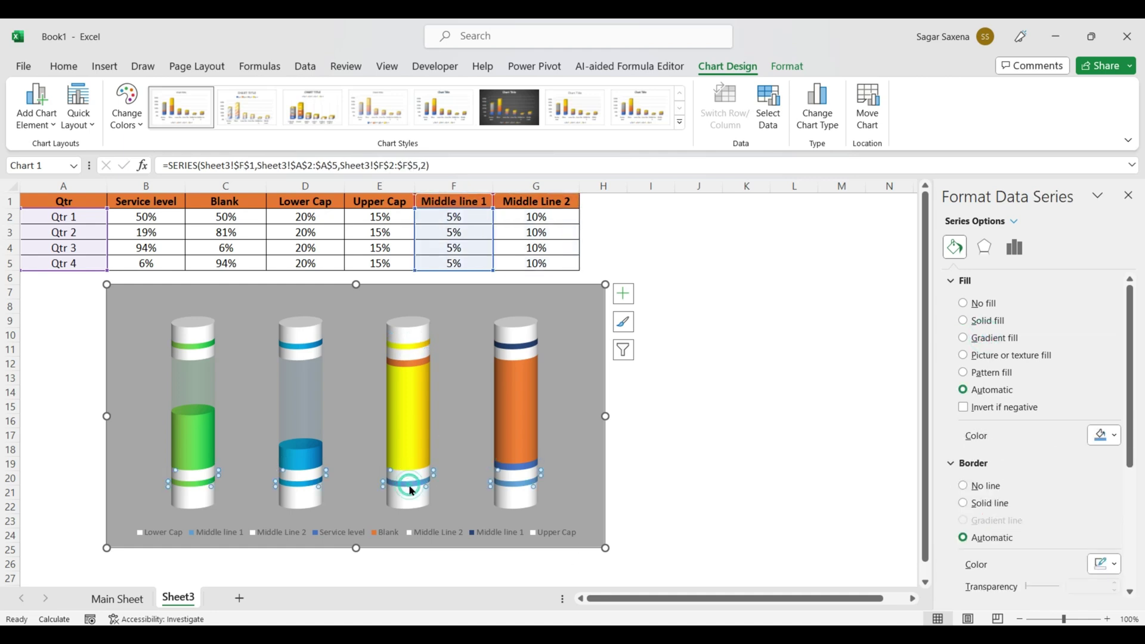
pyautogui.click(414, 491)
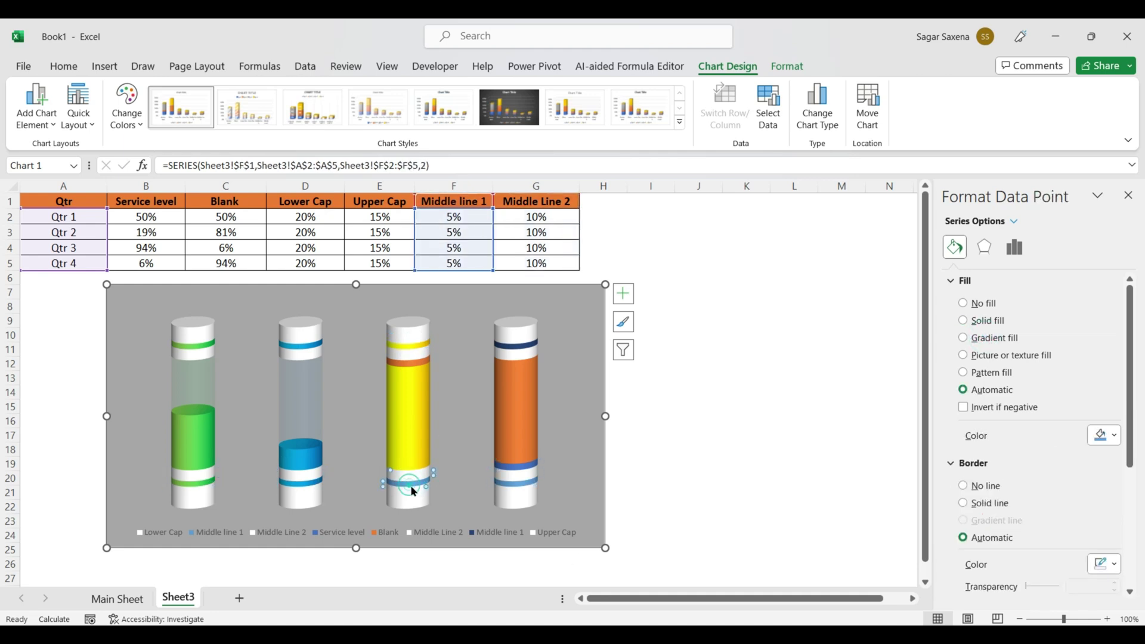
pyautogui.click(998, 341)
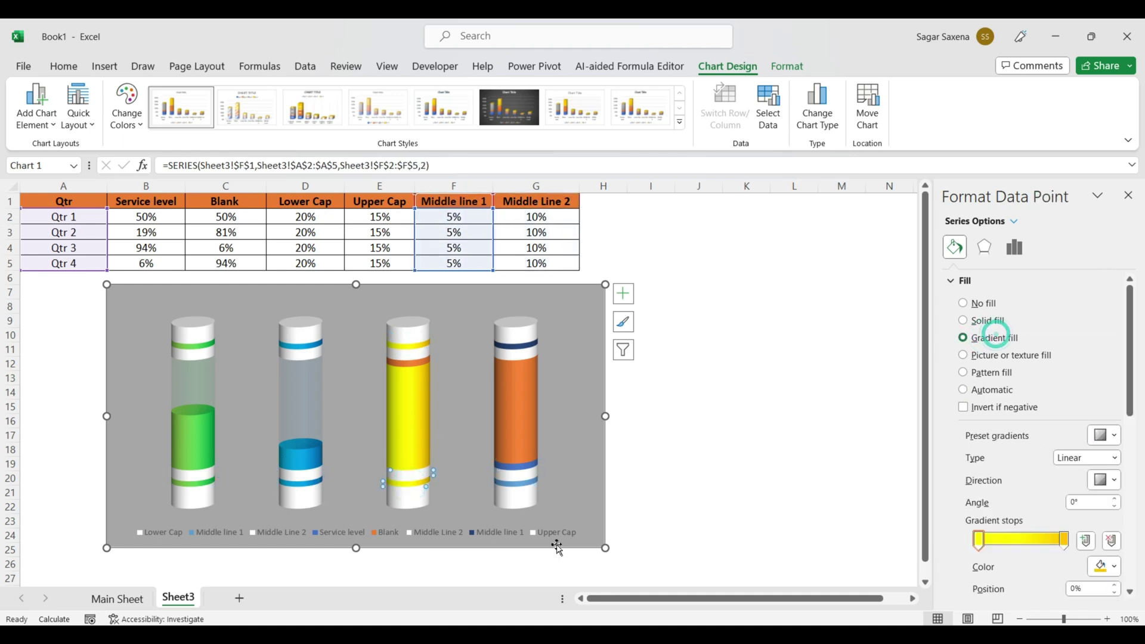
pyautogui.click(415, 367)
pyautogui.click(409, 370)
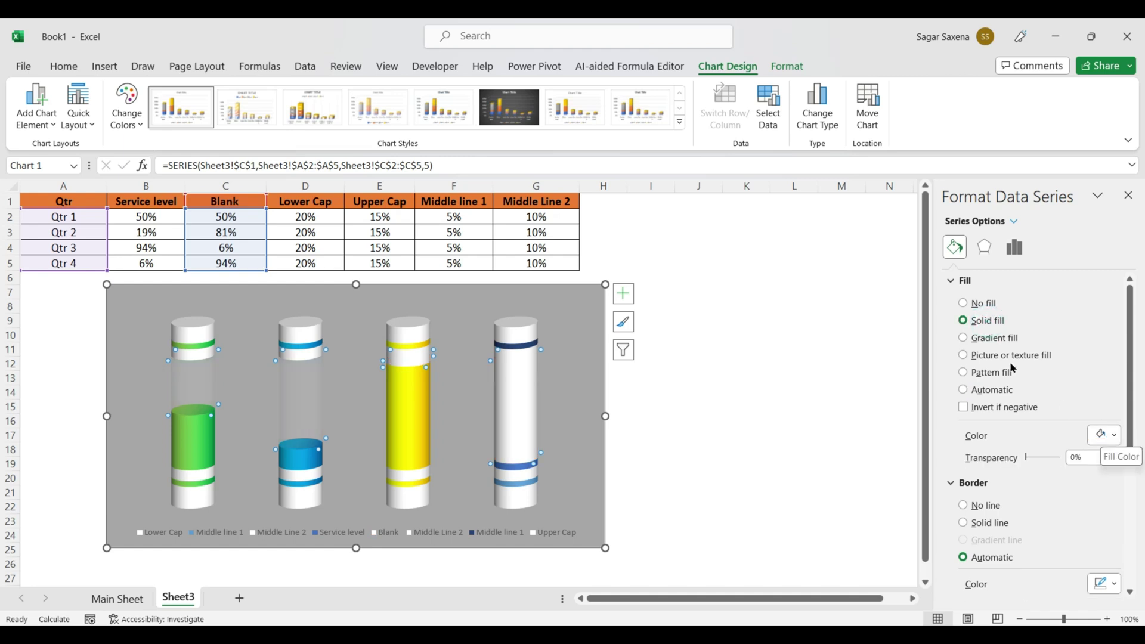
# Step: Give the Qtr 3 Blank section a yellow solid fill at 90% transparency
pyautogui.click(988, 338)
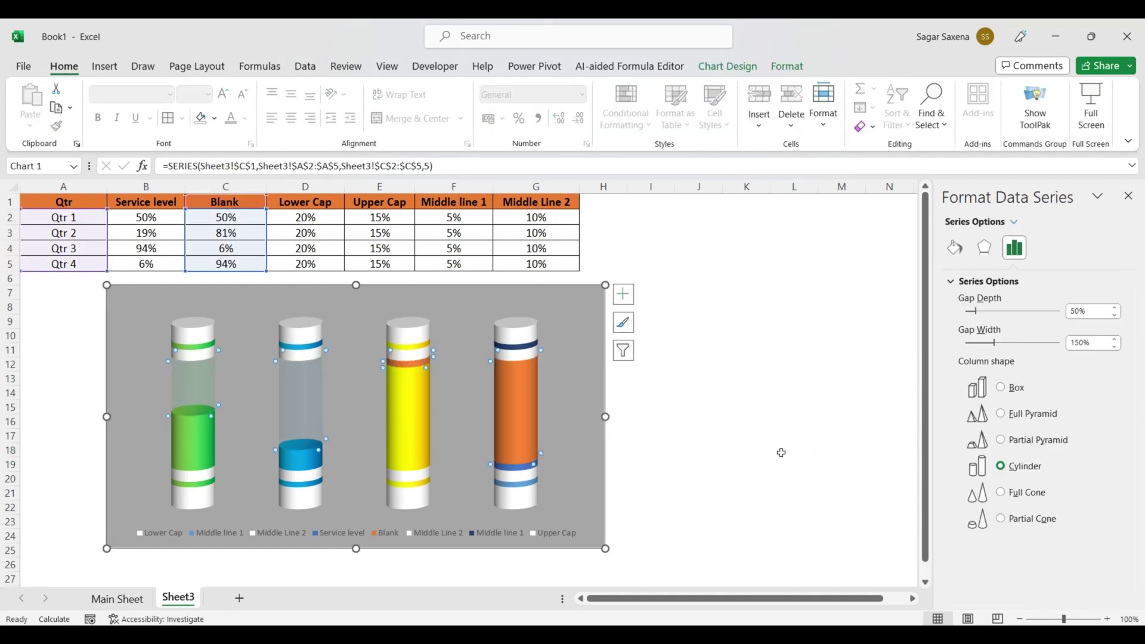
pyautogui.click(417, 370)
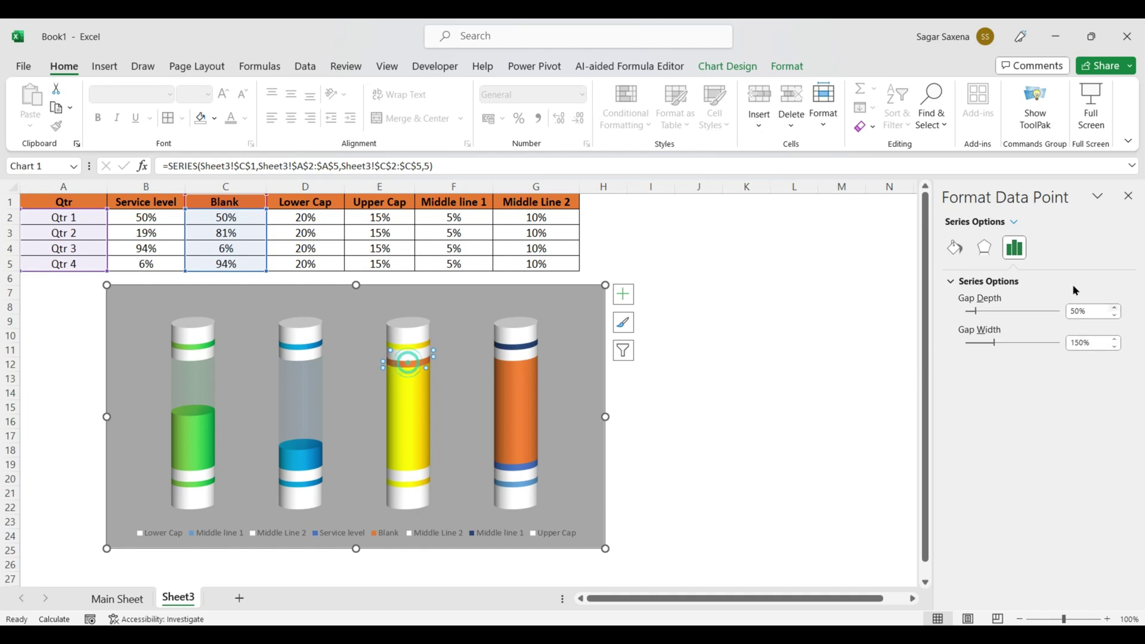
pyautogui.click(954, 247)
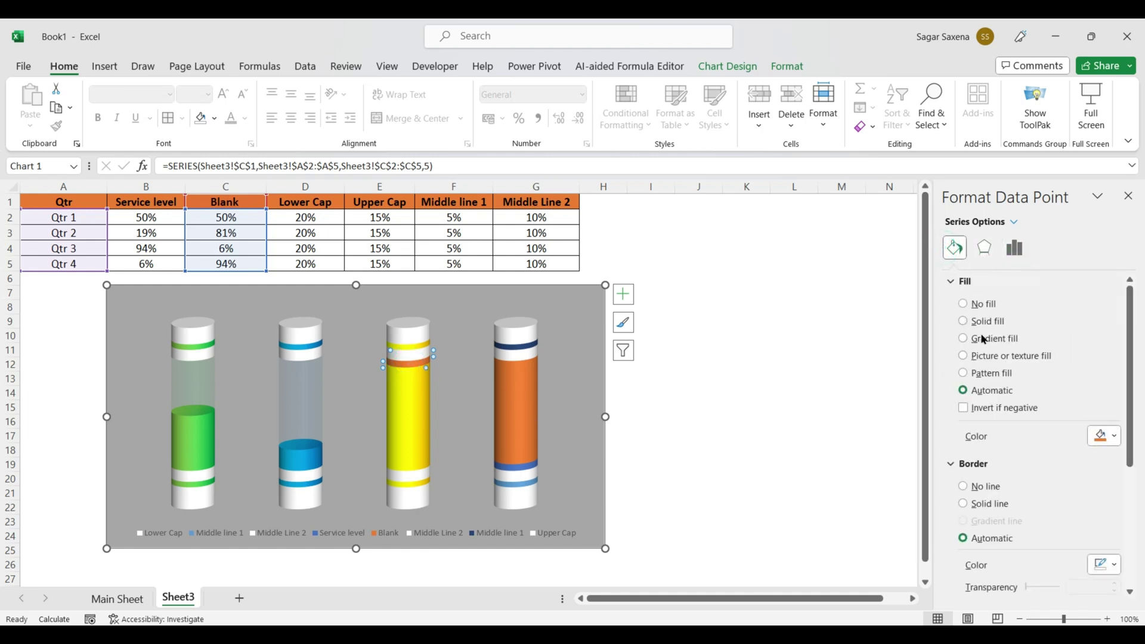
pyautogui.click(991, 327)
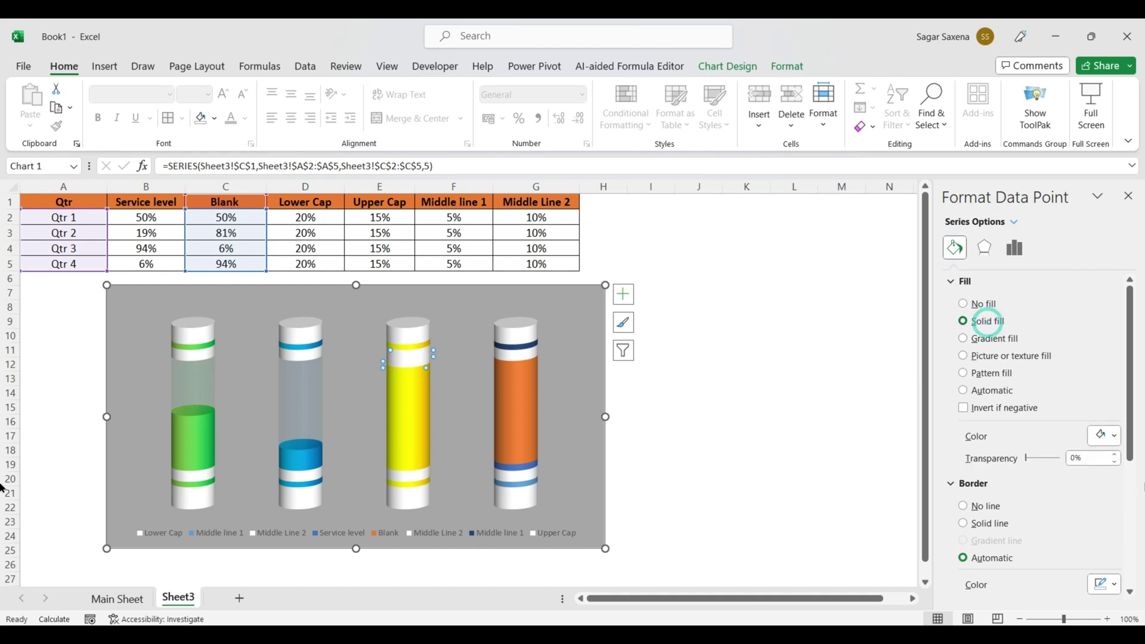
pyautogui.click(1114, 437)
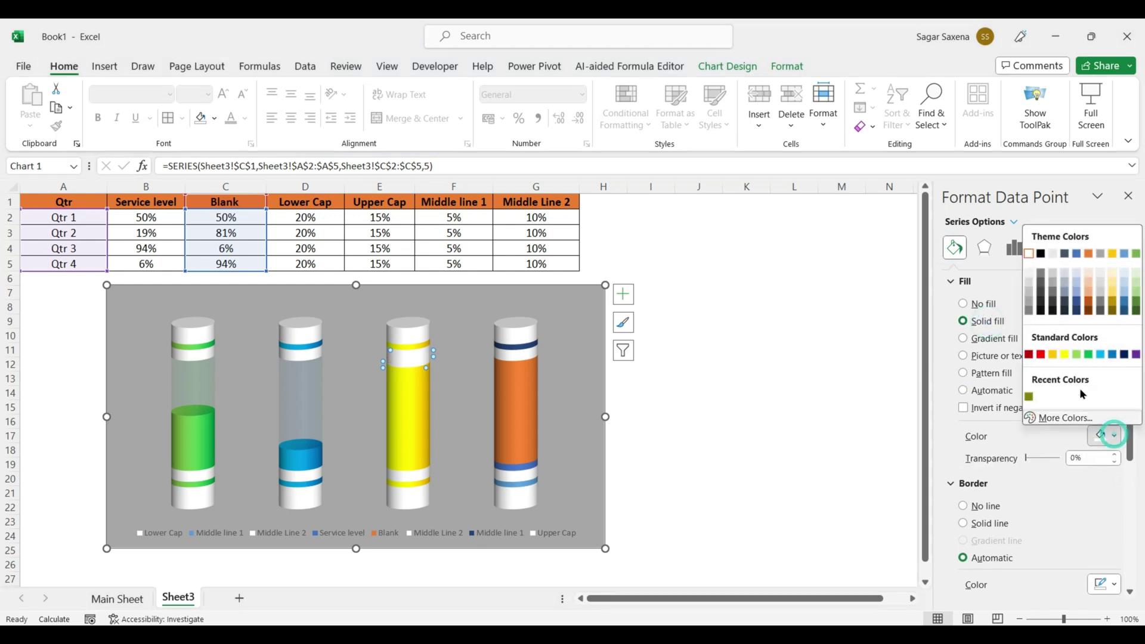
pyautogui.click(1053, 356)
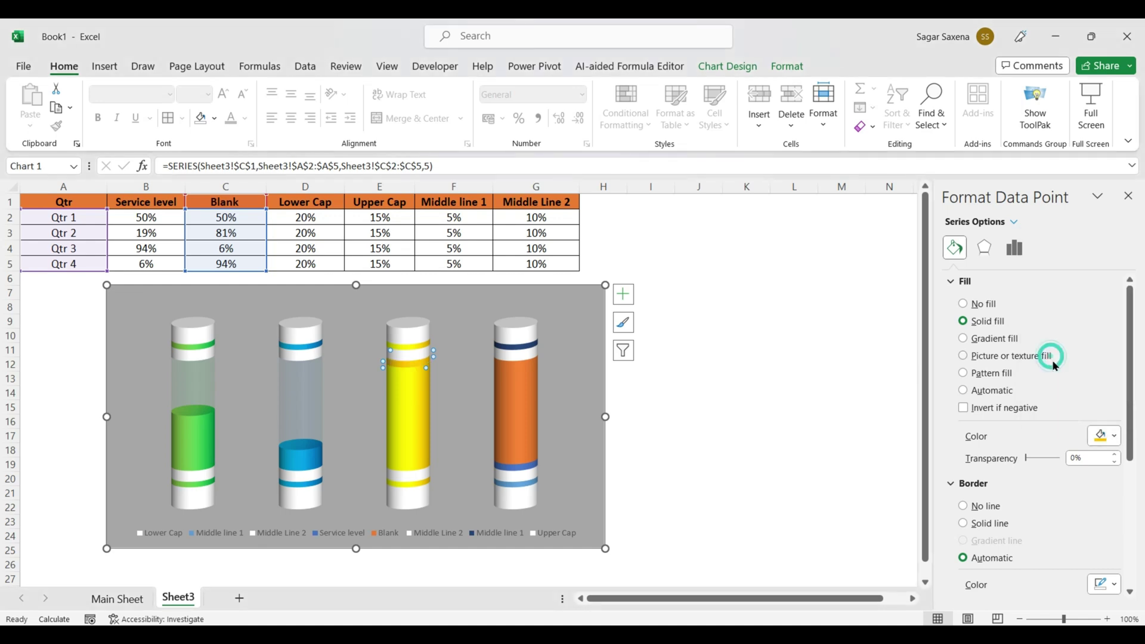
pyautogui.click(1076, 458)
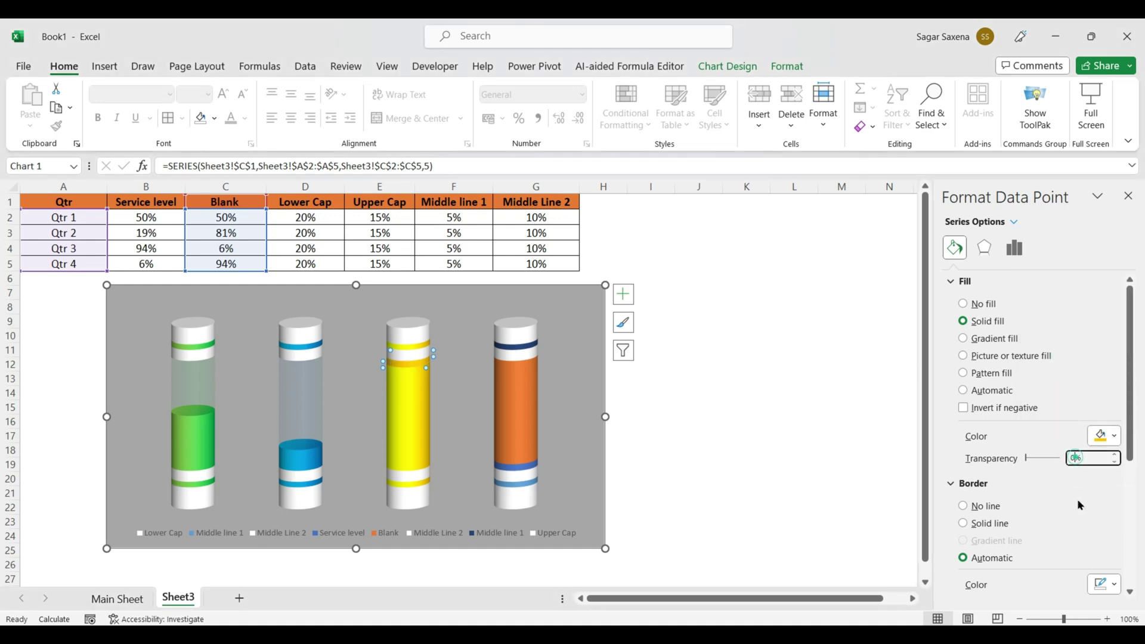
pyautogui.write('90')
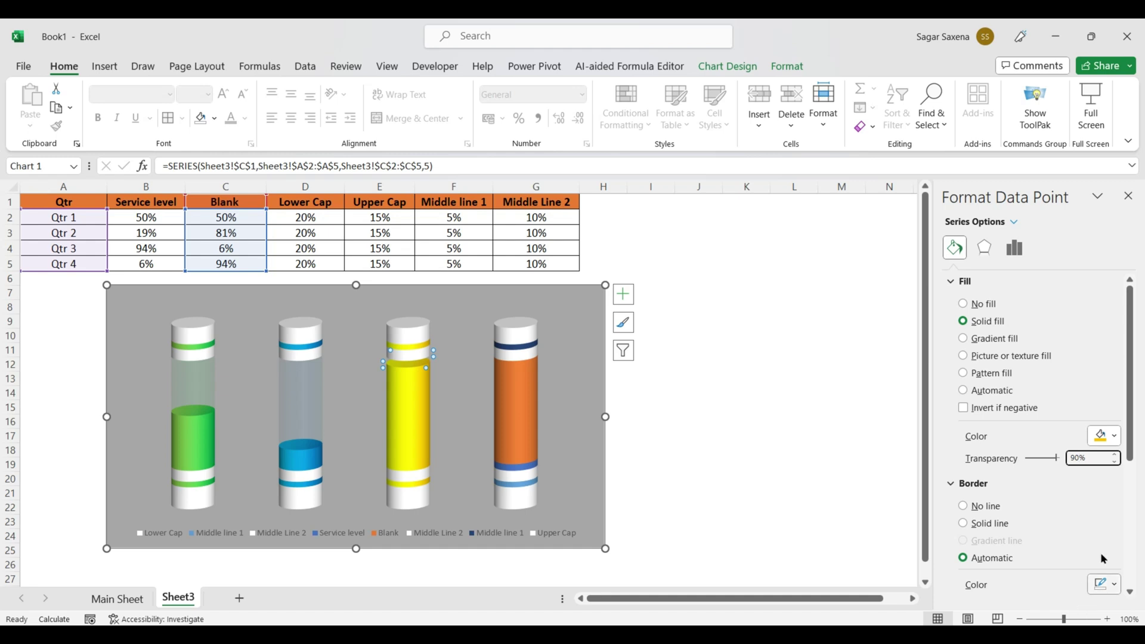
pyautogui.click(1084, 507)
# Step: Change Qtr 3's service level in cell B4 to 70%
pyautogui.click(878, 461)
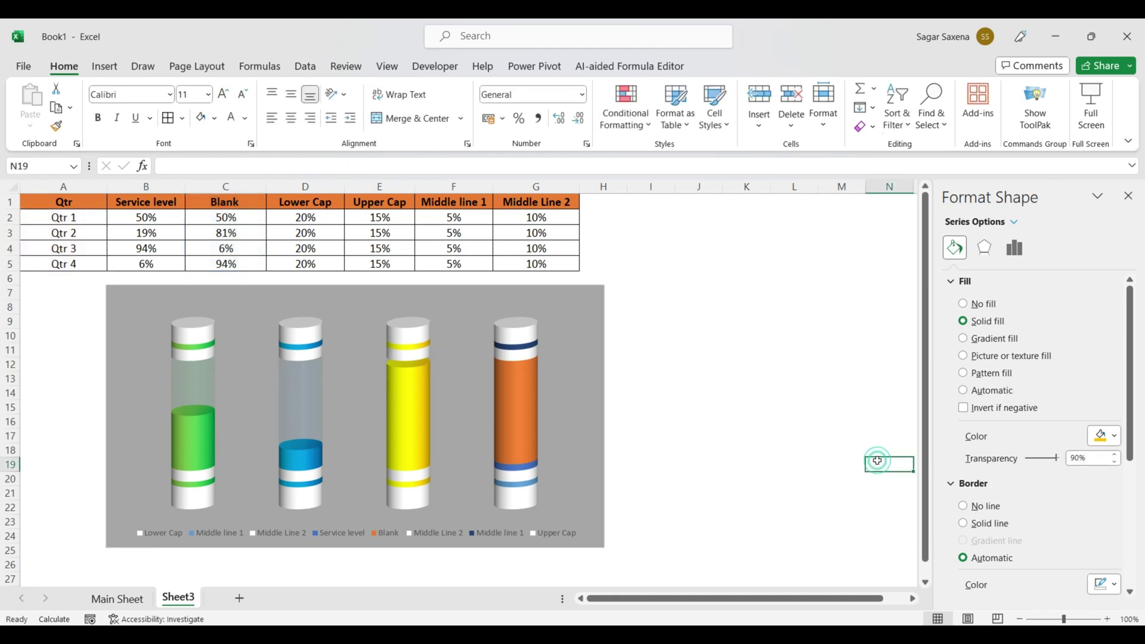
pyautogui.click(414, 368)
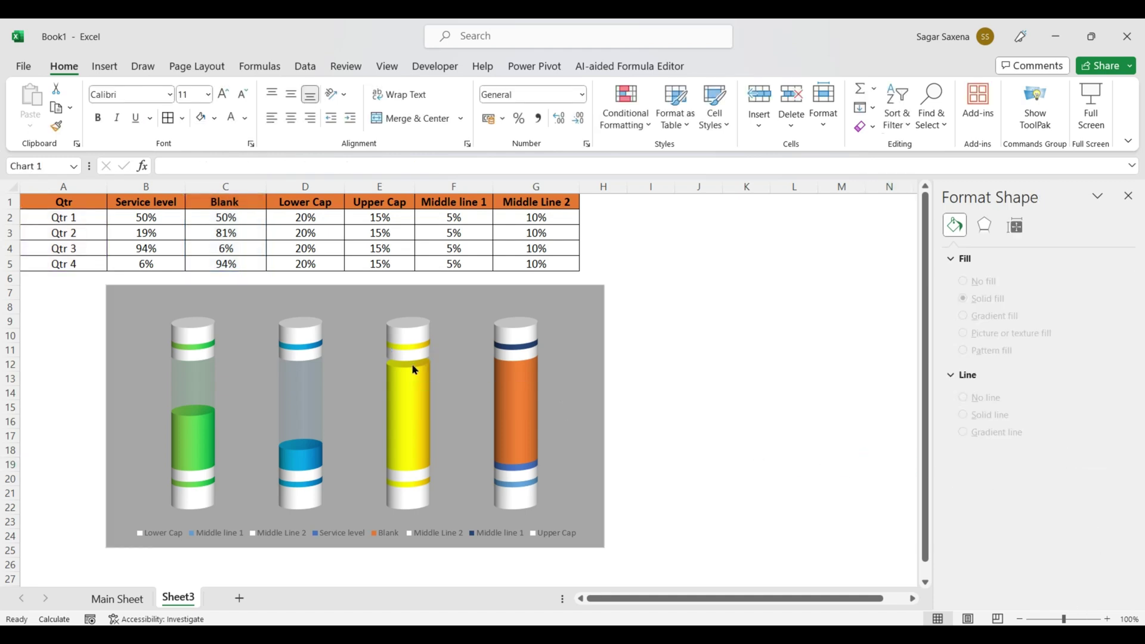
pyautogui.click(393, 397)
pyautogui.click(404, 418)
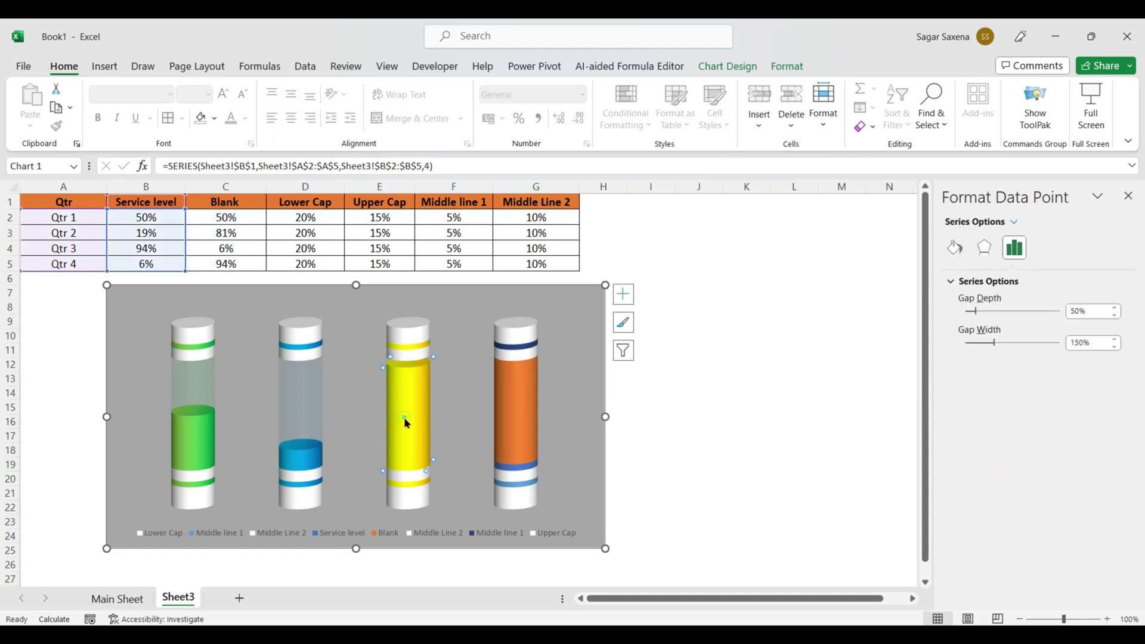
pyautogui.click(174, 249)
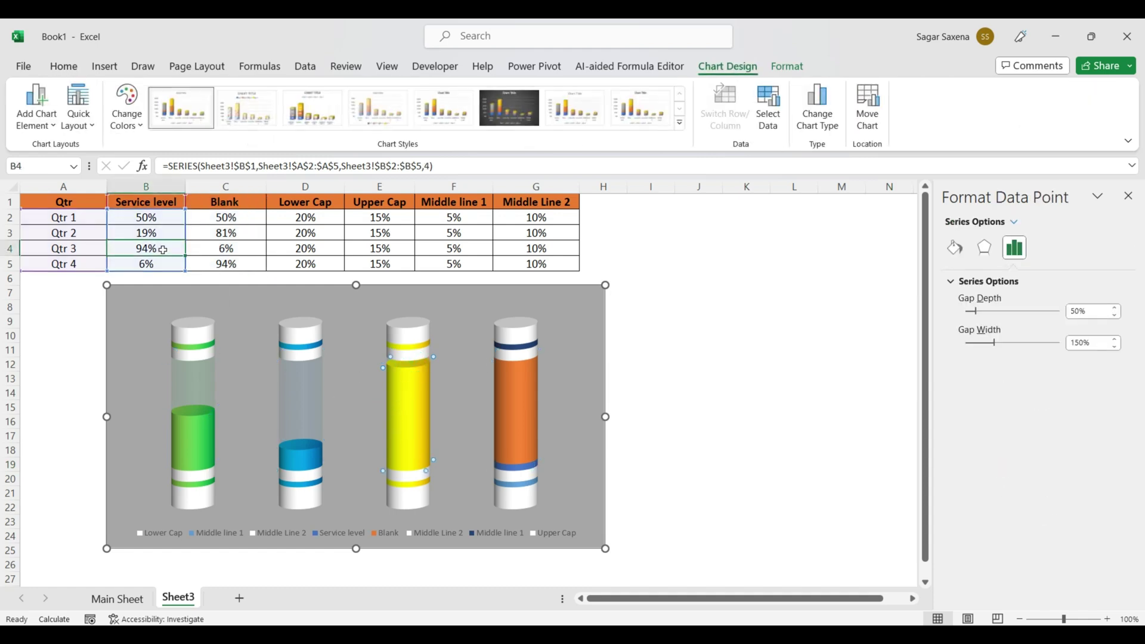
pyautogui.doubleClick(174, 250)
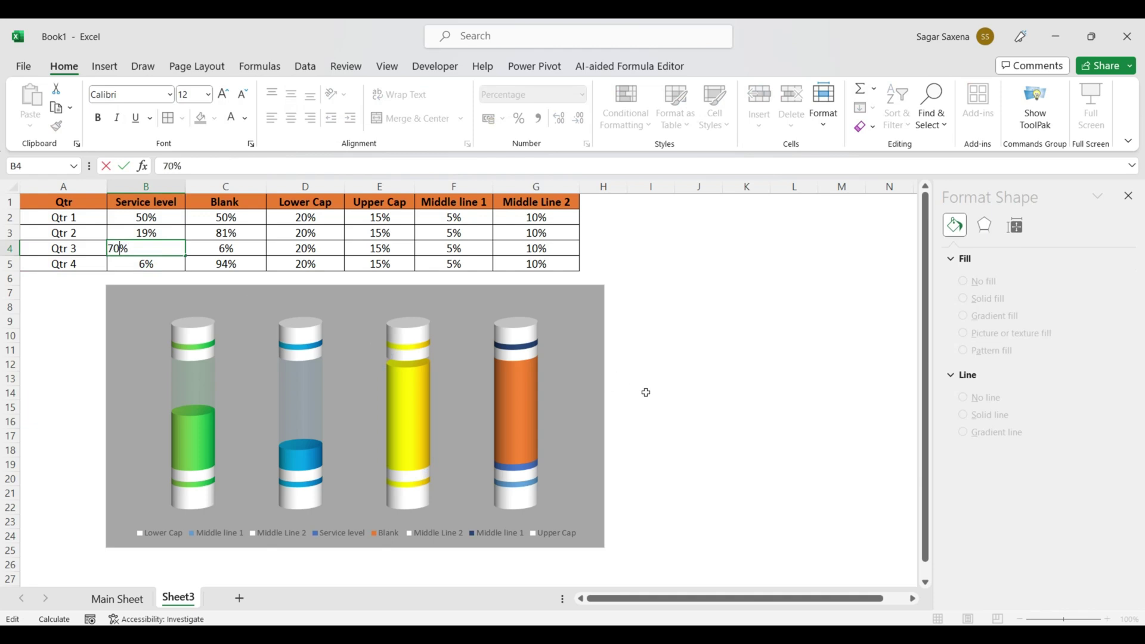
pyautogui.write('70')
pyautogui.click(679, 409)
# Step: Change Qtr 4's service level in cell B5 to 65%
pyautogui.click(417, 382)
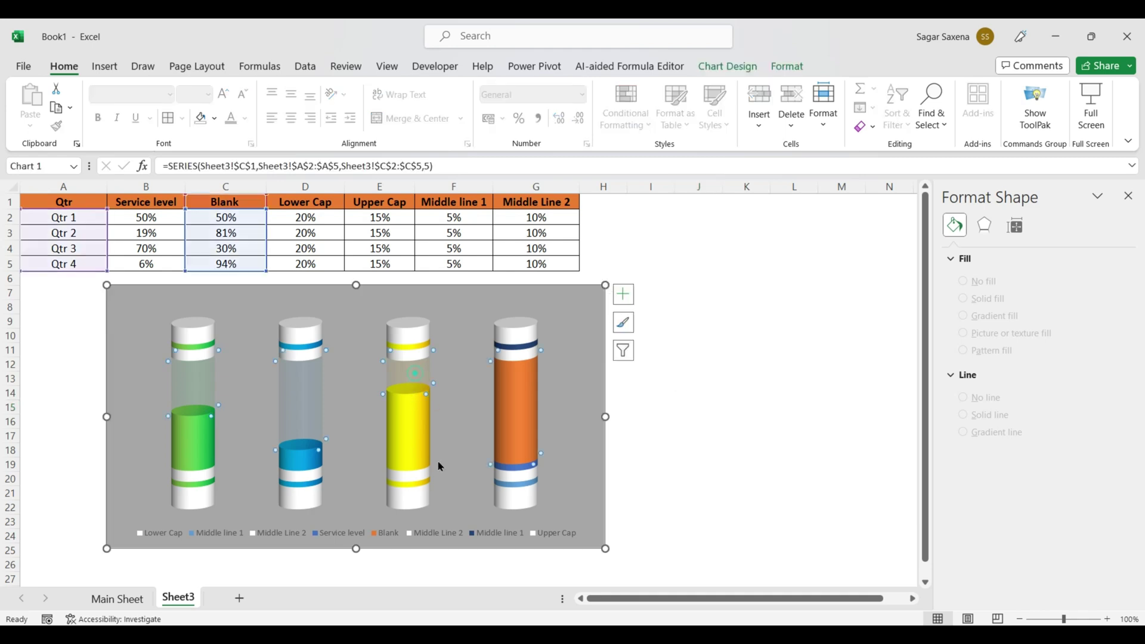
pyautogui.click(420, 399)
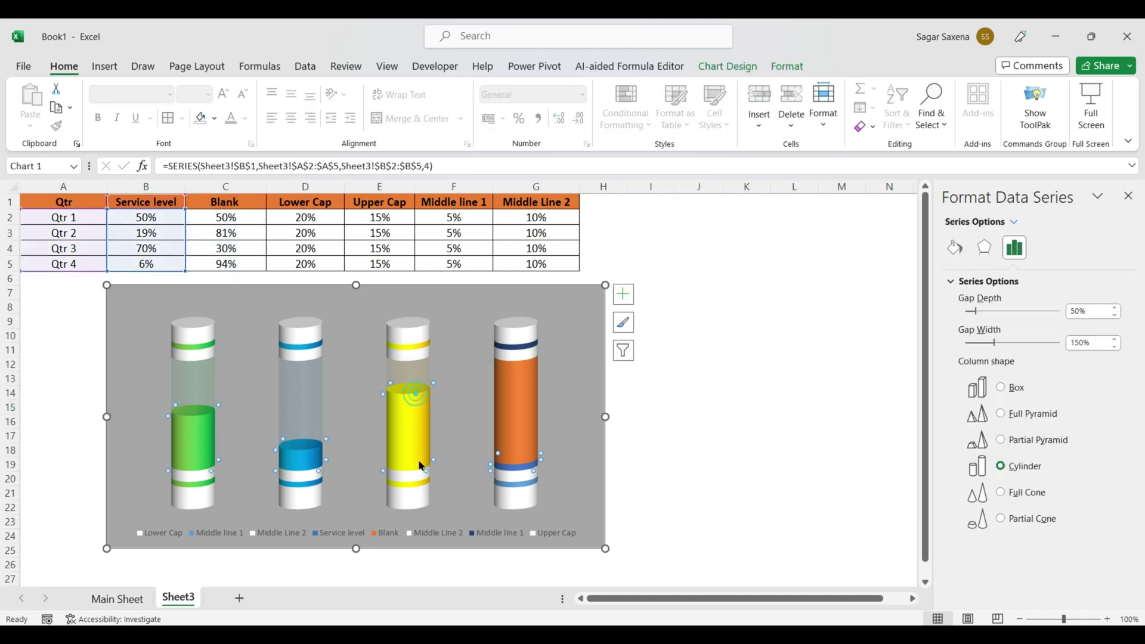
pyautogui.click(715, 448)
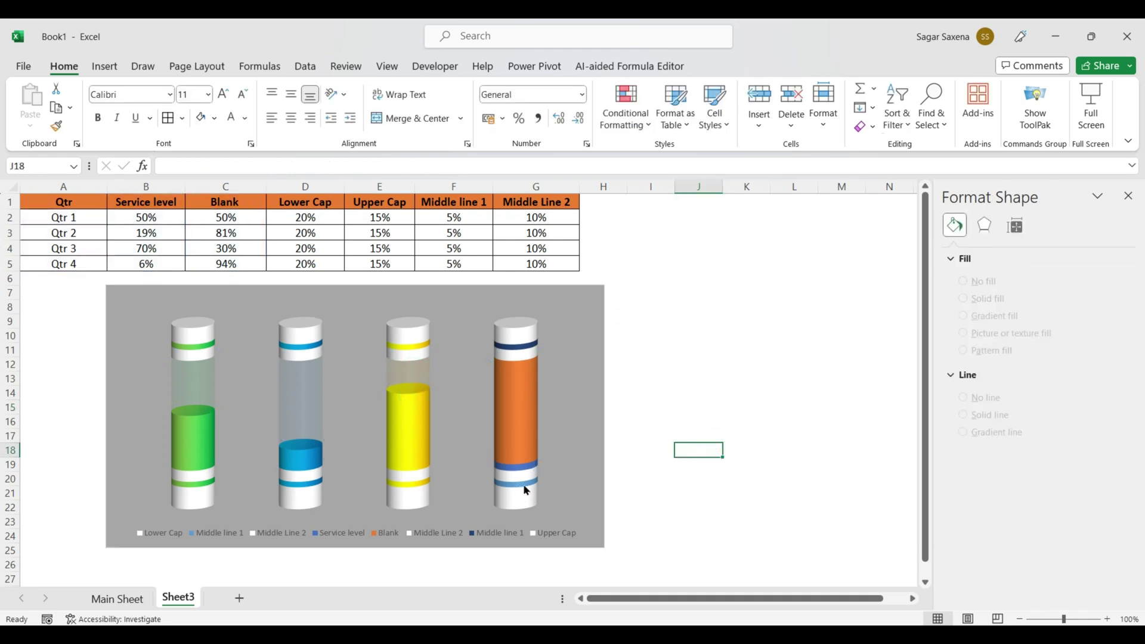
pyautogui.click(515, 436)
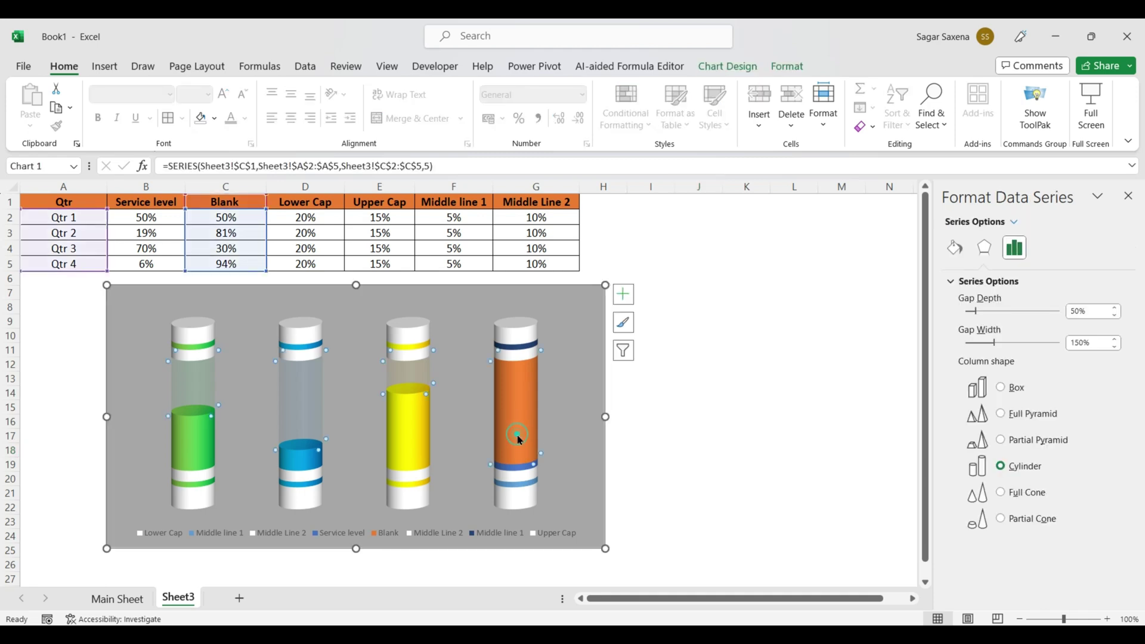
pyautogui.click(518, 438)
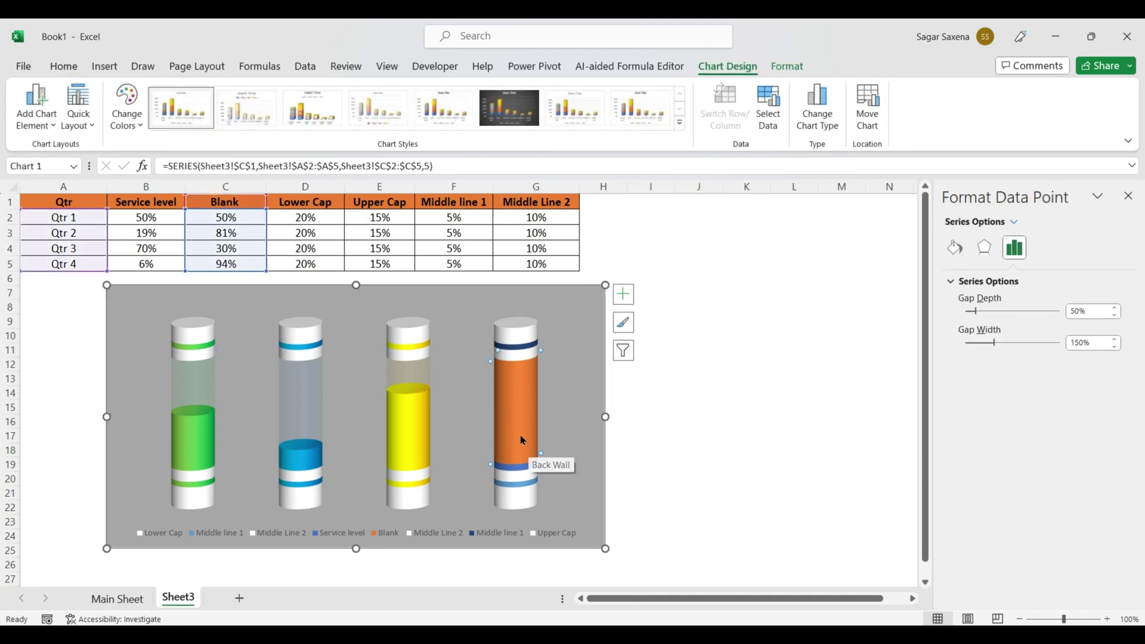
pyautogui.click(524, 474)
pyautogui.doubleClick(139, 264)
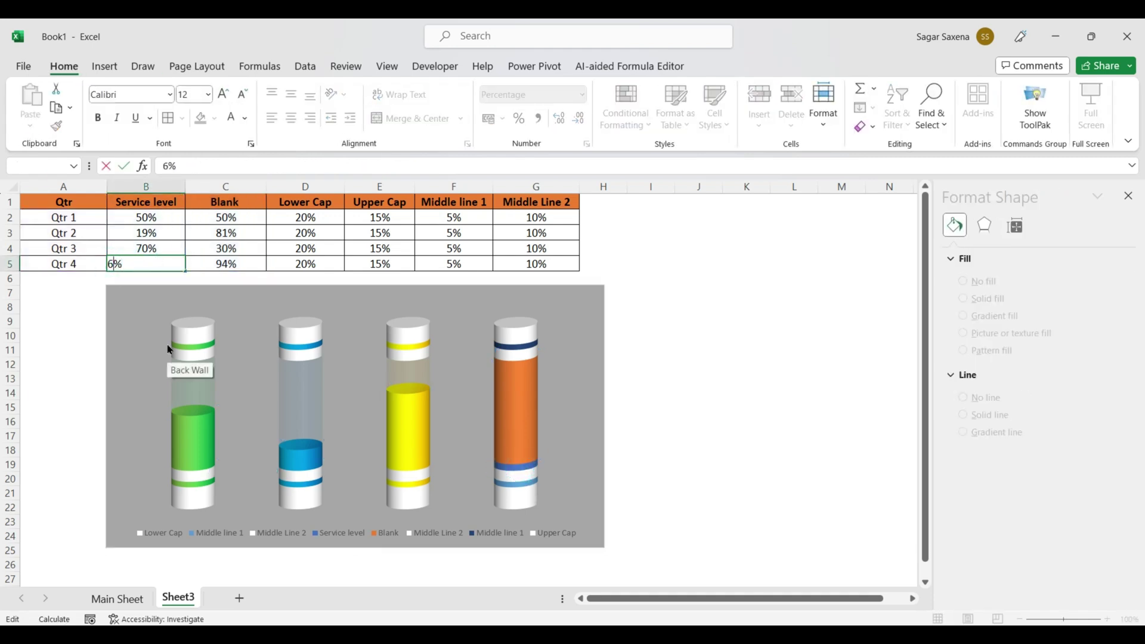
pyautogui.write('5')
pyautogui.press('Return')
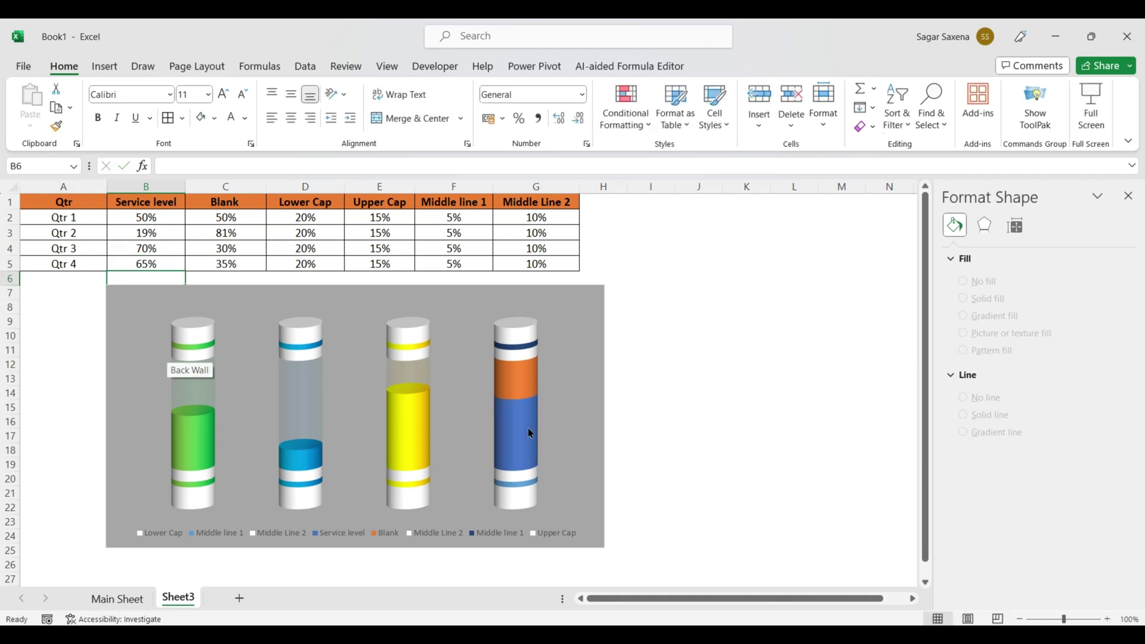
pyautogui.click(530, 432)
# Step: Set both gradient stops of Qtr 4's service-level fill to red
pyautogui.doubleClick(528, 464)
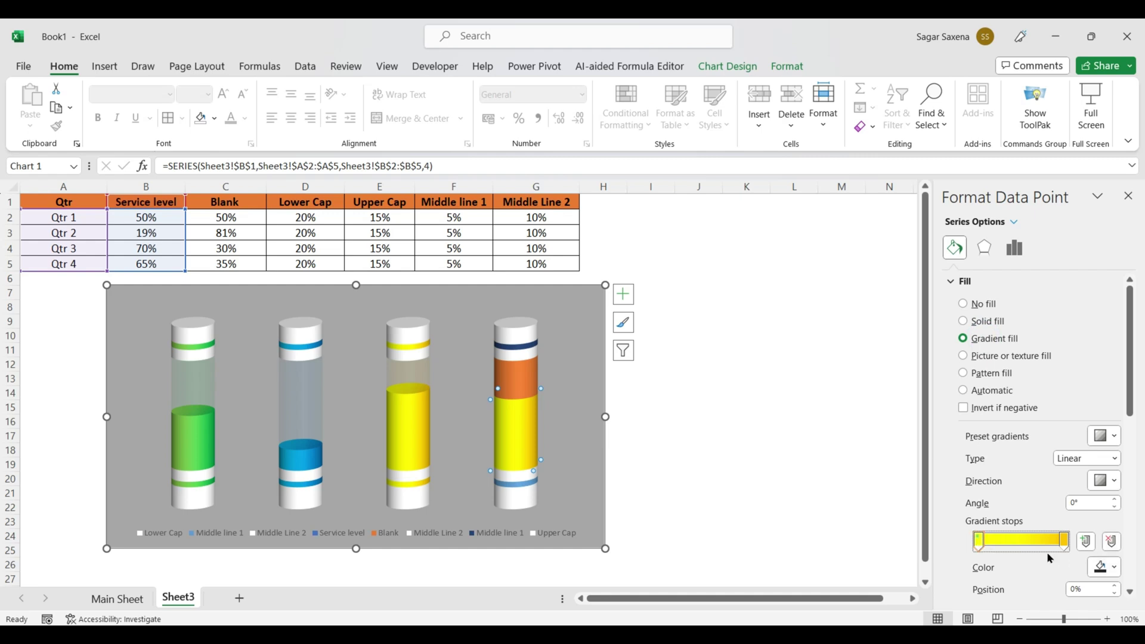
pyautogui.click(1105, 567)
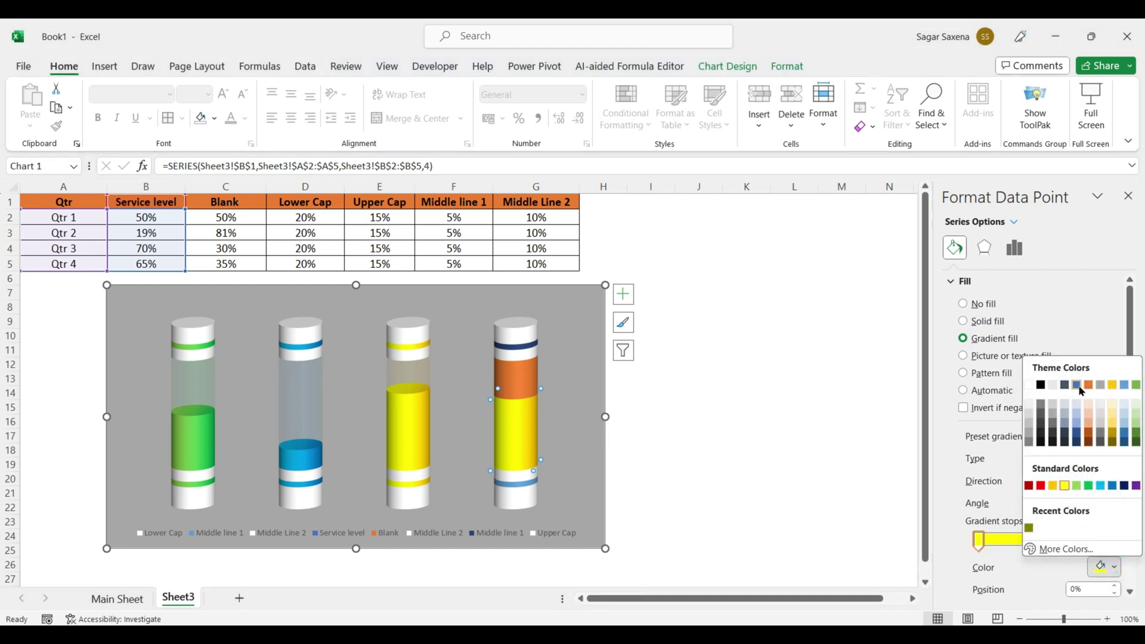
pyautogui.click(1042, 489)
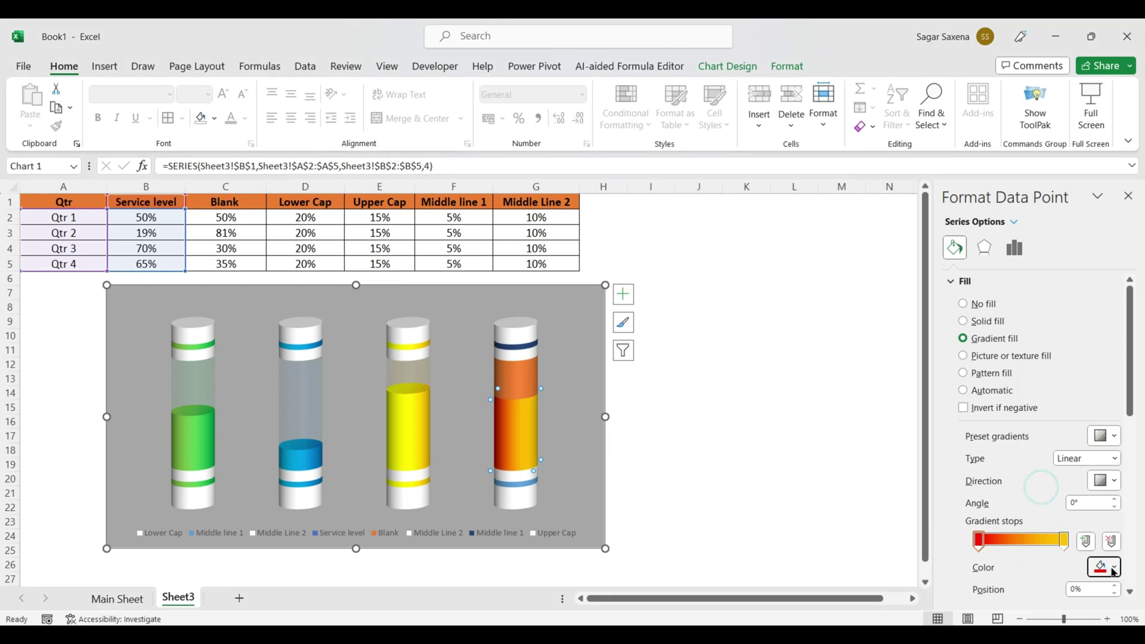
pyautogui.click(1064, 540)
pyautogui.click(1113, 568)
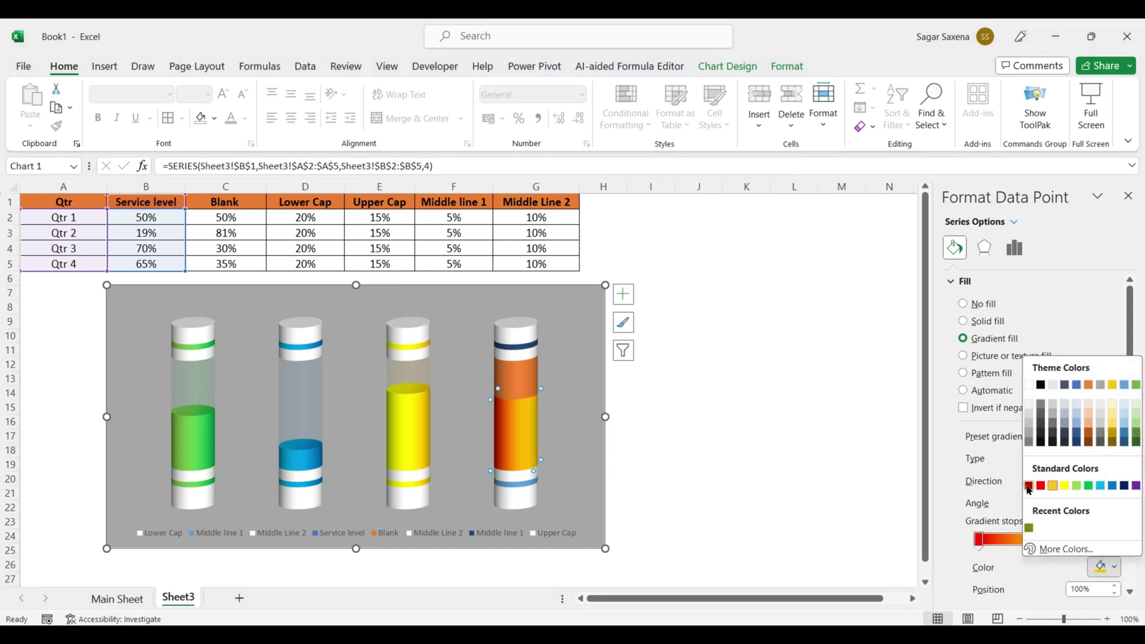
pyautogui.click(1027, 485)
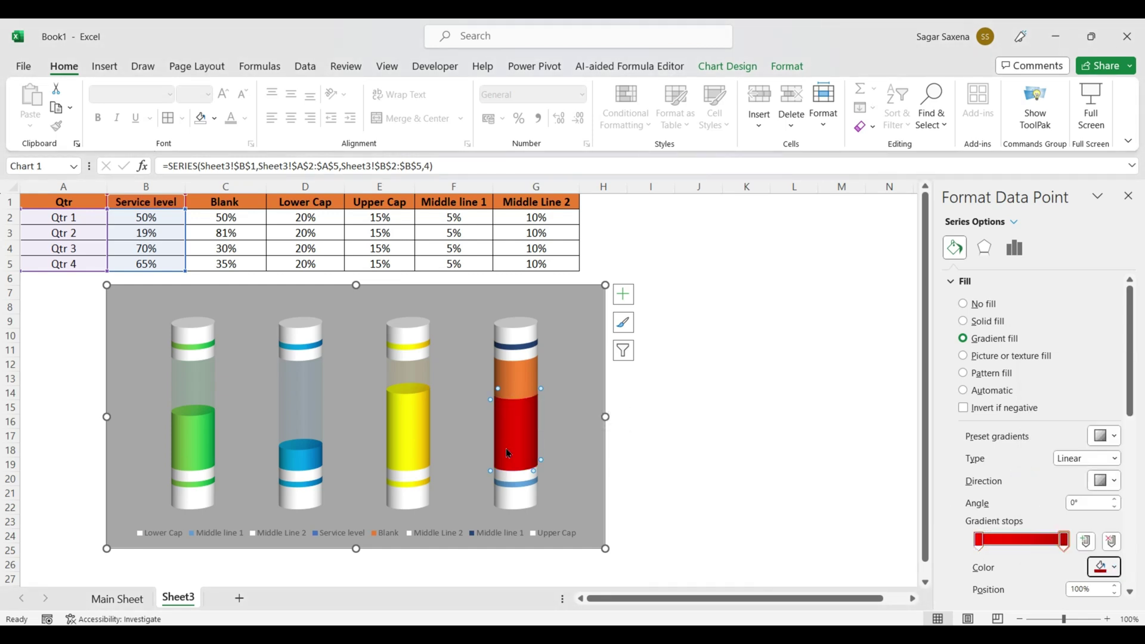
pyautogui.click(518, 352)
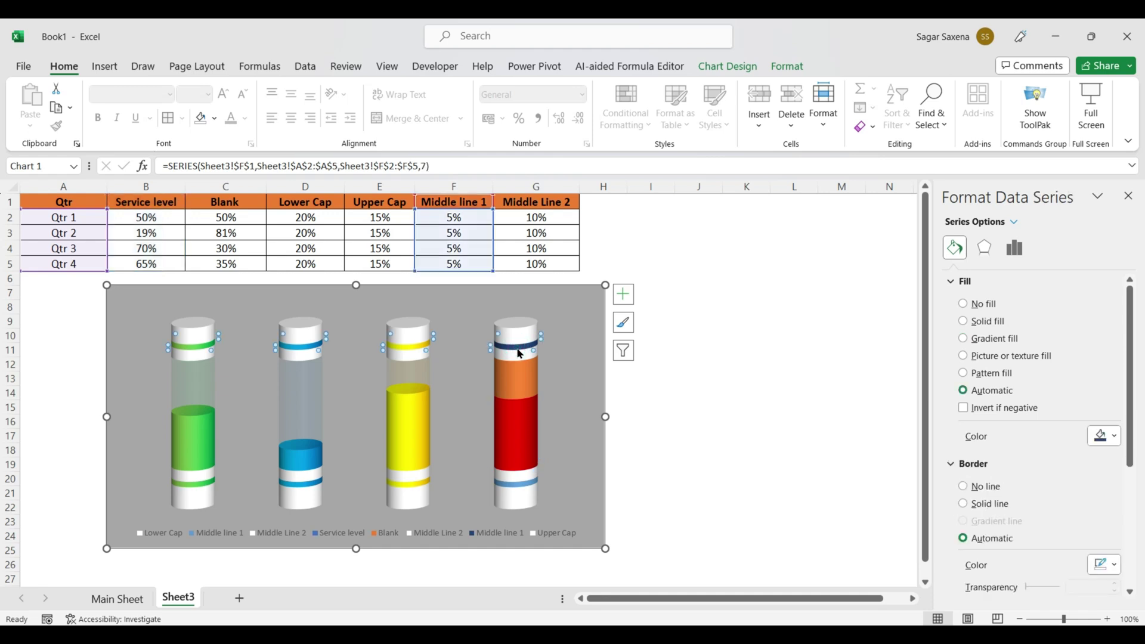
# Step: Give the fourth cylinder's upper and lower thin bands the red gradient fill
pyautogui.click(519, 353)
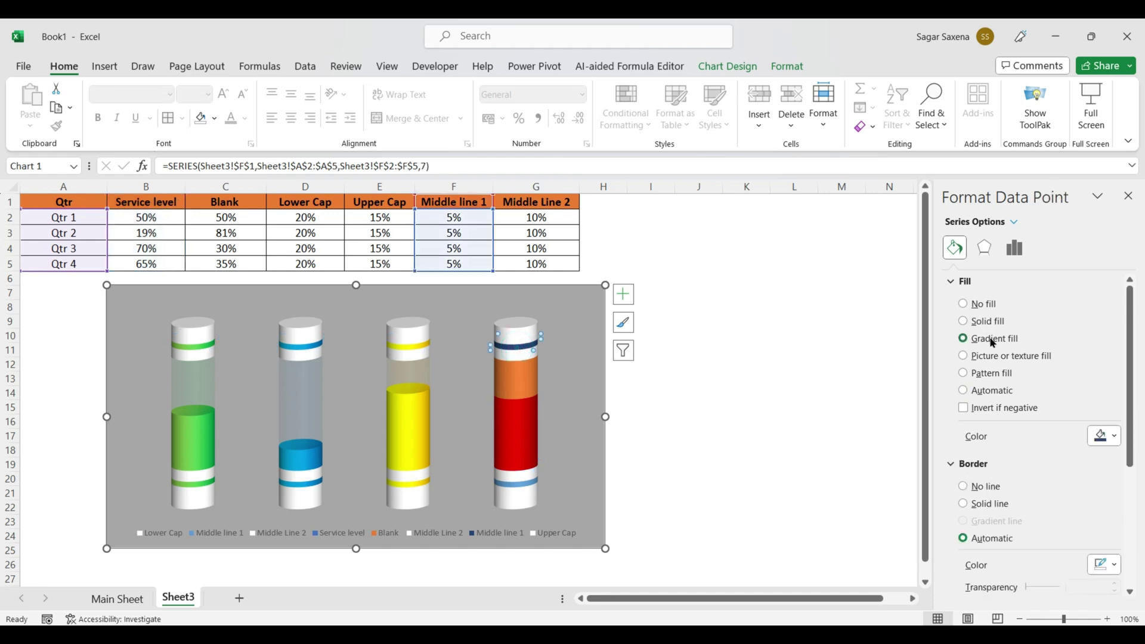
pyautogui.click(517, 488)
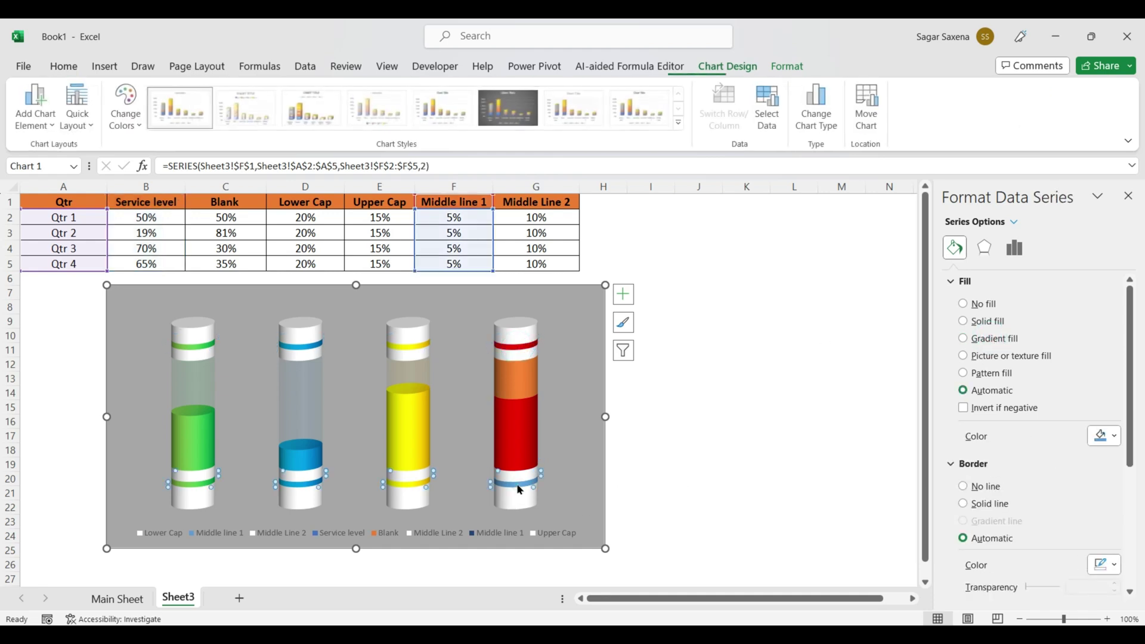
pyautogui.click(520, 490)
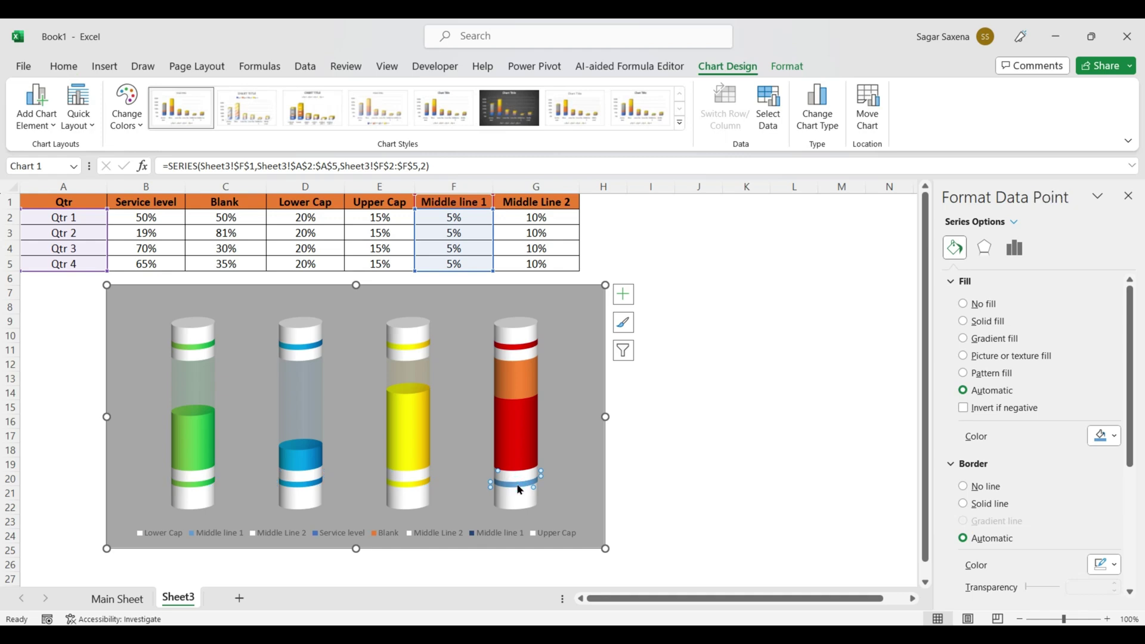
pyautogui.click(993, 340)
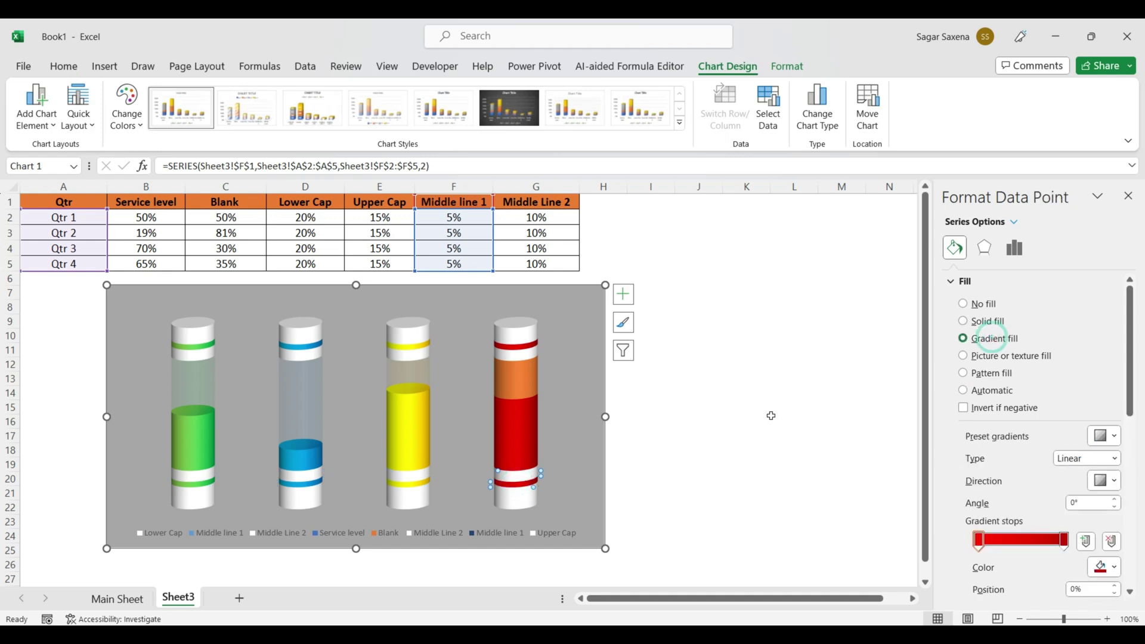
pyautogui.click(515, 395)
pyautogui.click(513, 389)
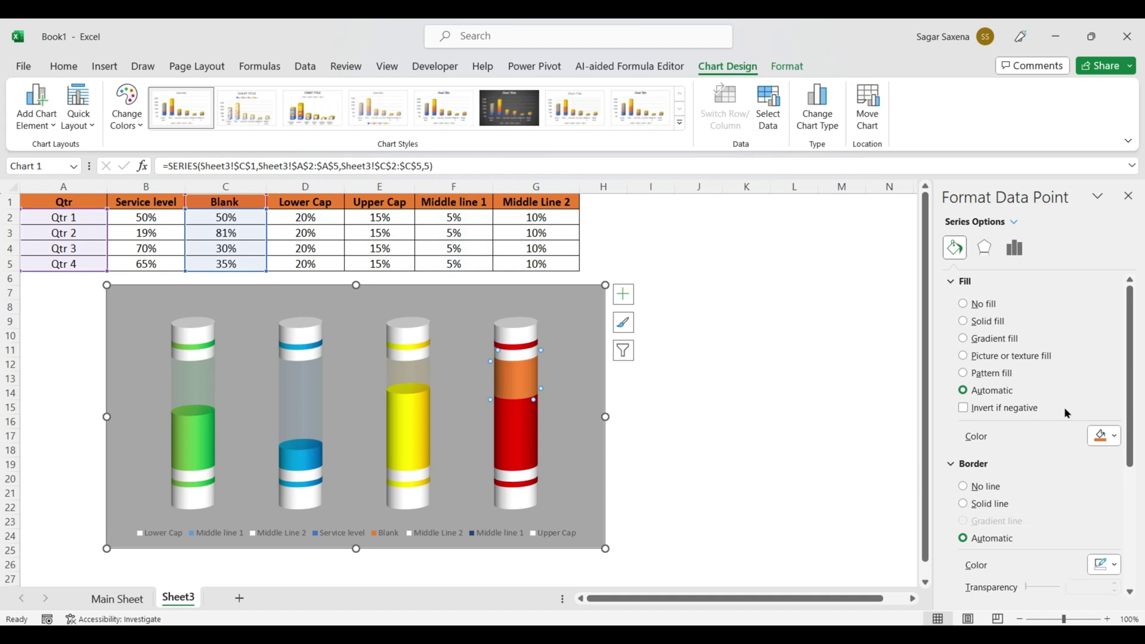
# Step: Give the Qtr 4 Blank top a red solid fill at 90% transparency
pyautogui.click(1002, 330)
pyautogui.click(1105, 436)
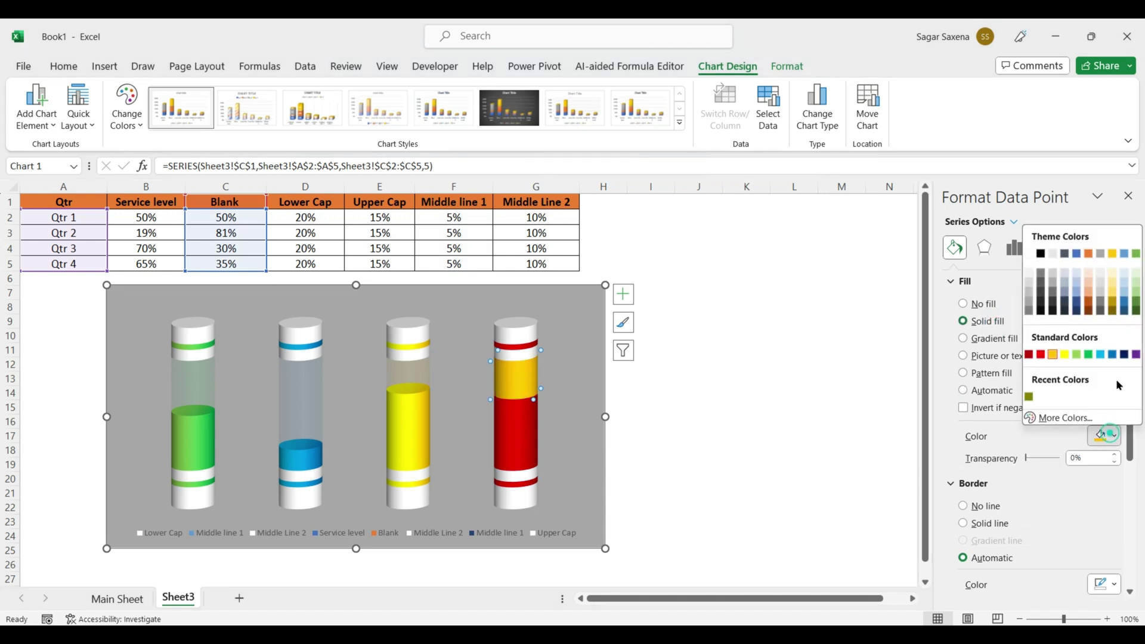
pyautogui.click(1040, 356)
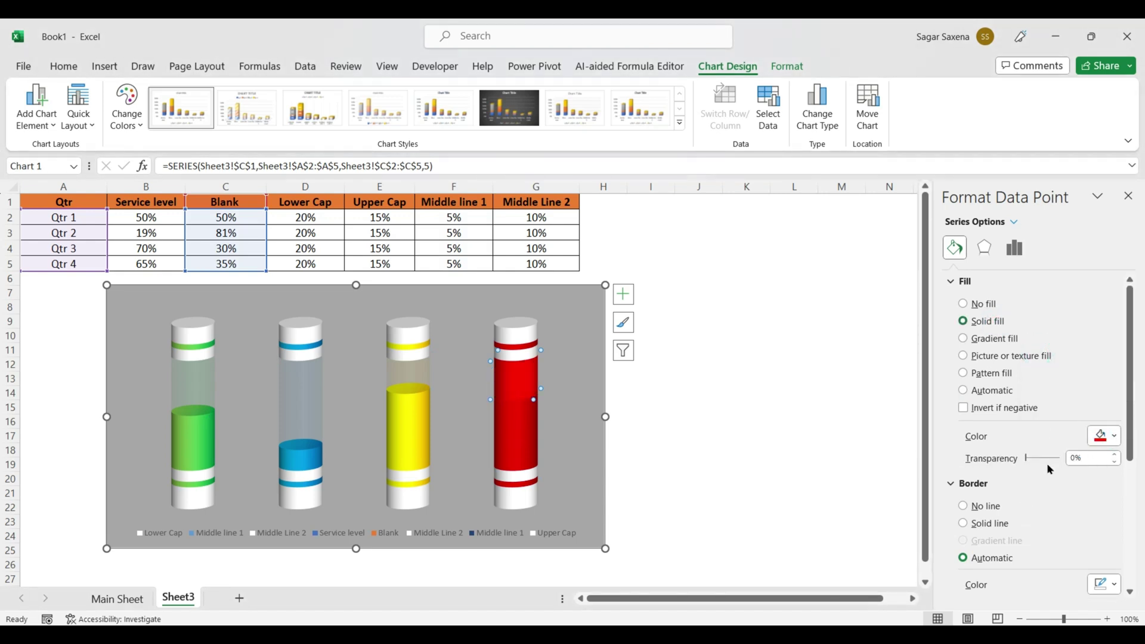
pyautogui.click(1074, 458)
pyautogui.press('BackSpace')
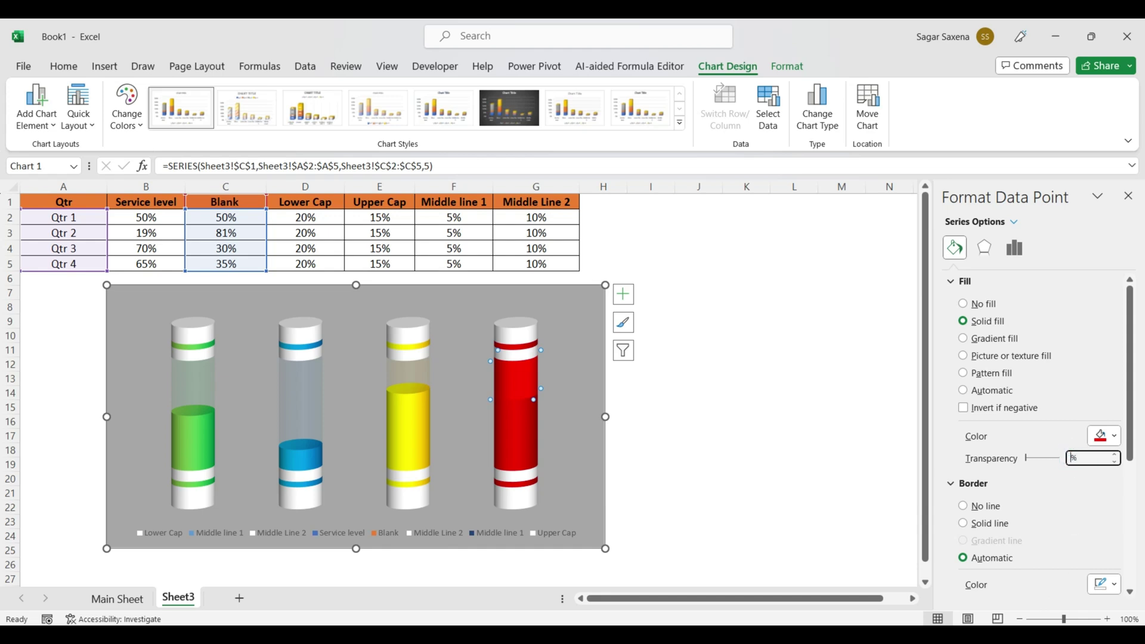
pyautogui.write('90')
pyautogui.press('Return')
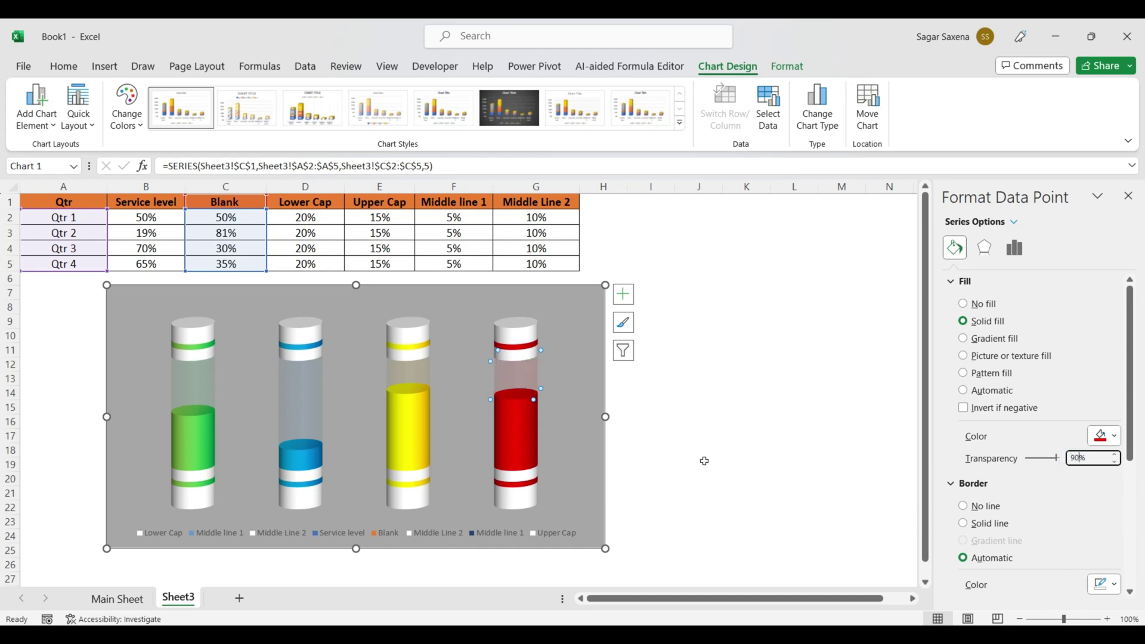
pyautogui.click(705, 462)
# Step: Widen the chart to the right and make it taller
pyautogui.click(560, 296)
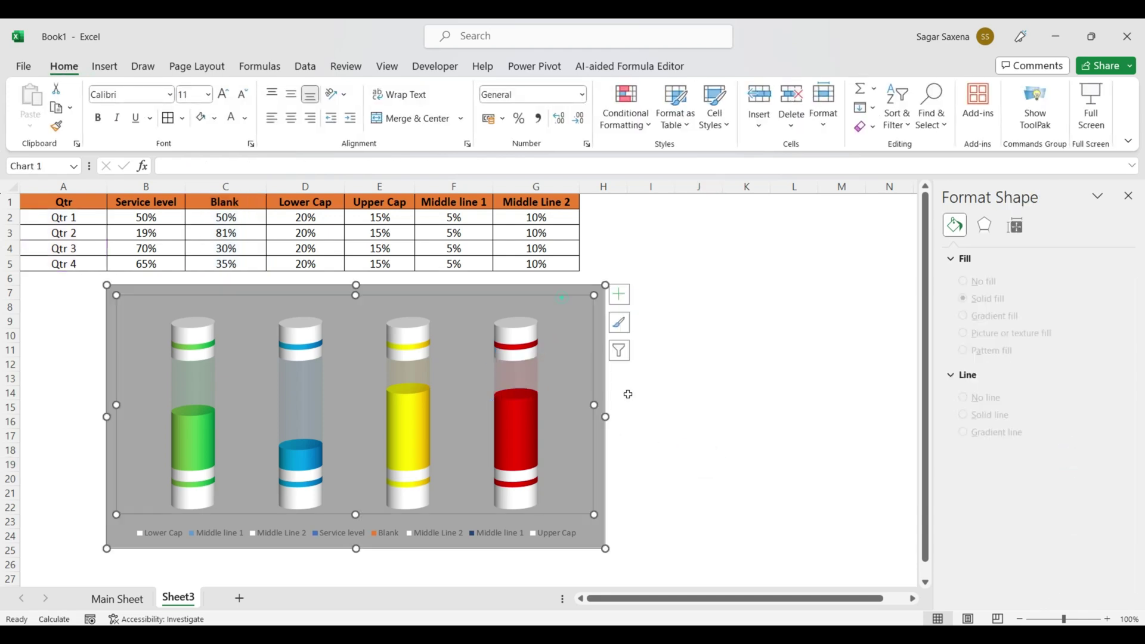
pyautogui.moveTo(605, 417); pyautogui.dragTo(695, 417)
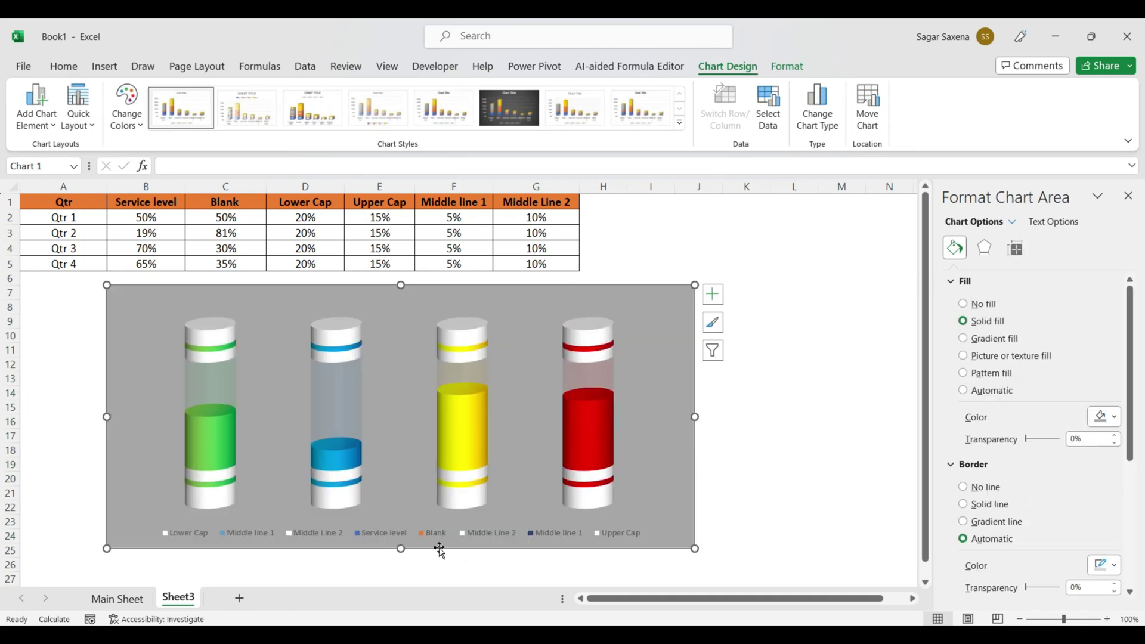
pyautogui.moveTo(398, 552); pyautogui.dragTo(400, 578)
# Step: Delete the chart's legend
pyautogui.click(417, 561)
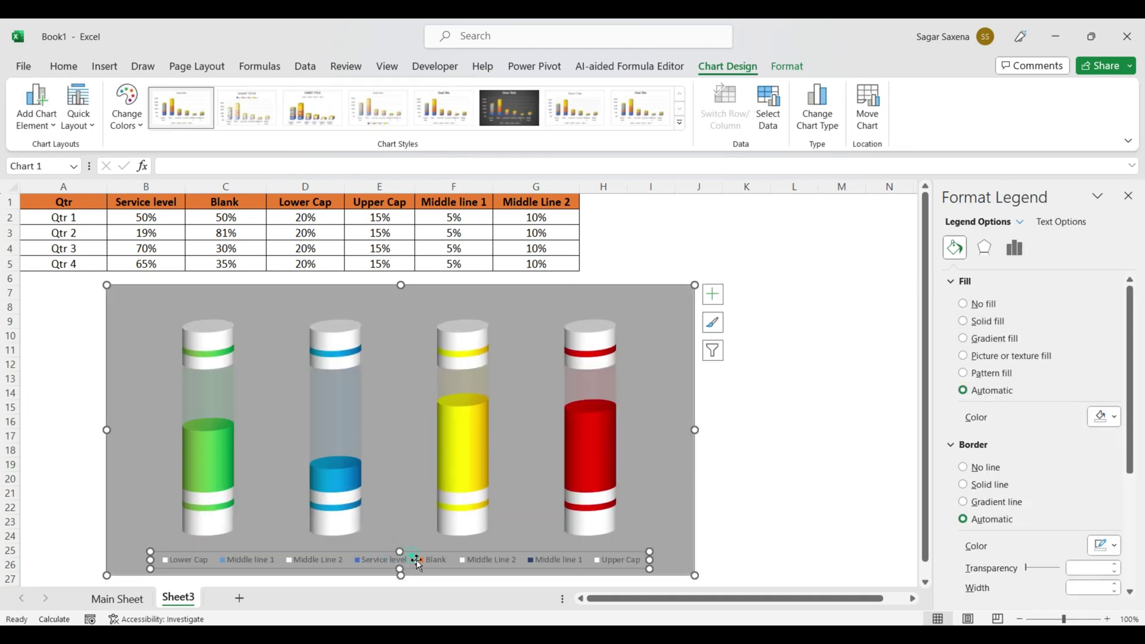
pyautogui.rightClick(428, 567)
pyautogui.click(467, 415)
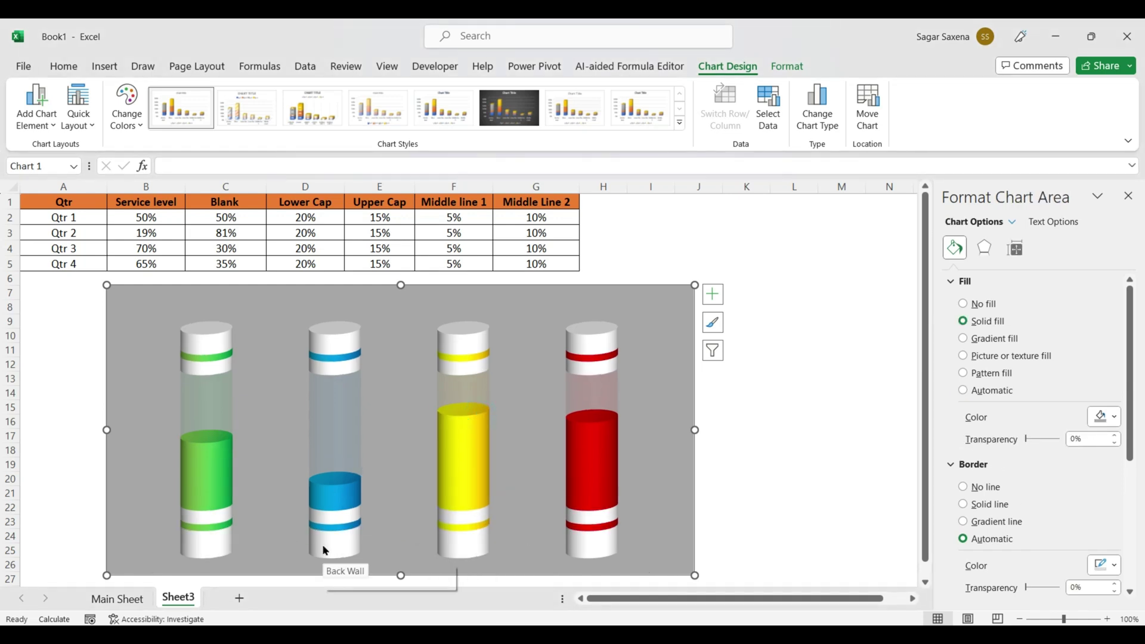
# Step: Turn on data labels for the Lower Cap series
pyautogui.click(204, 547)
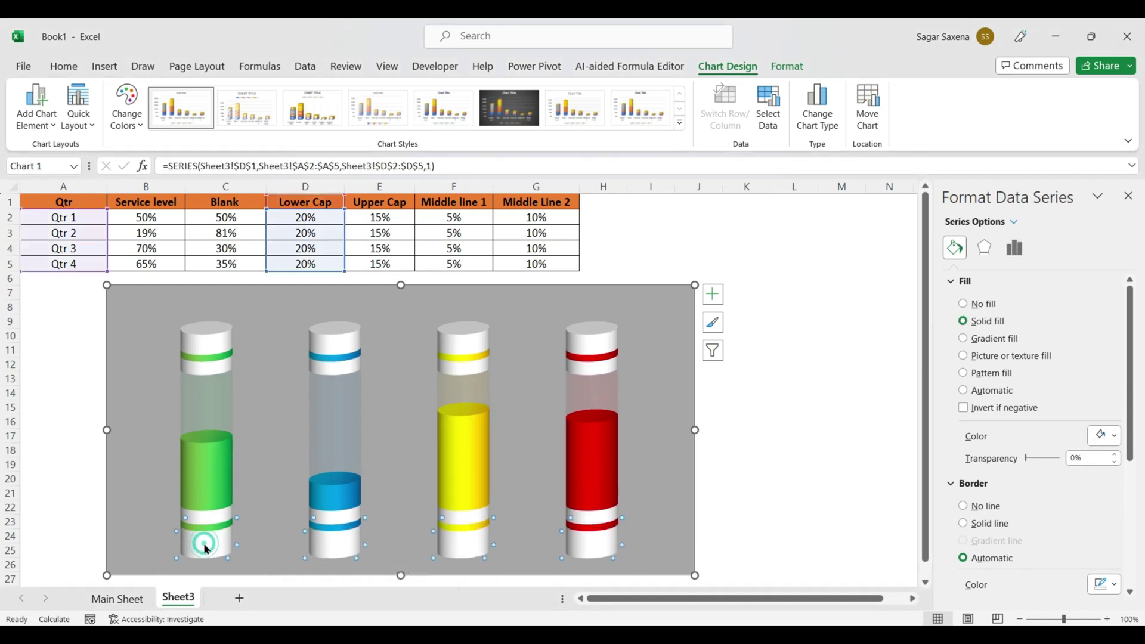
pyautogui.click(1131, 197)
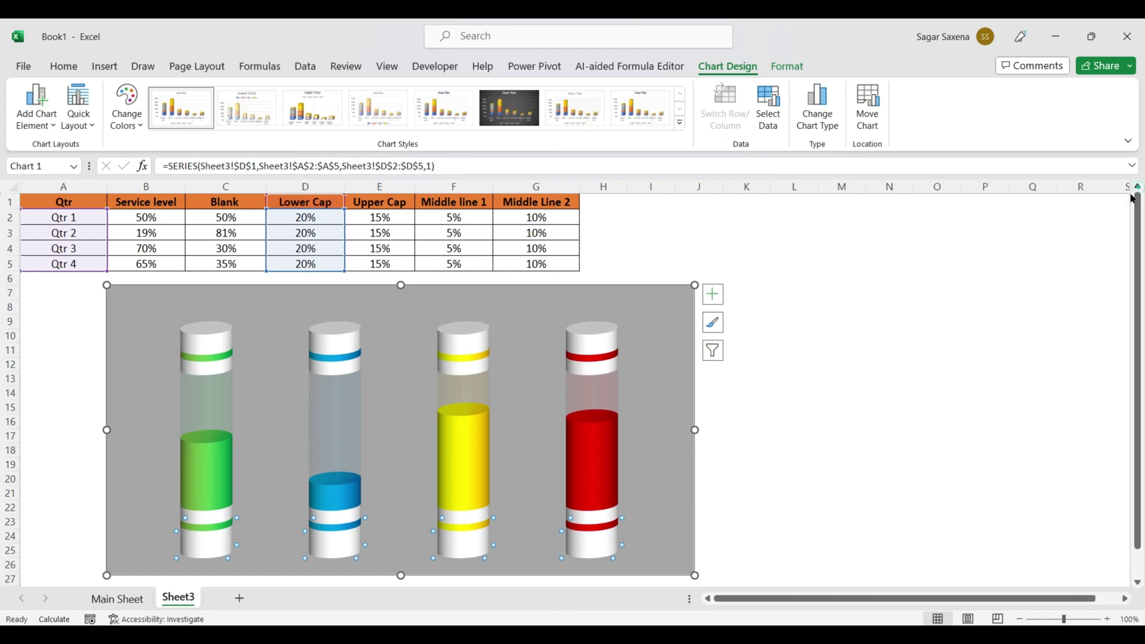
pyautogui.rightClick(208, 550)
pyautogui.click(196, 547)
pyautogui.click(714, 298)
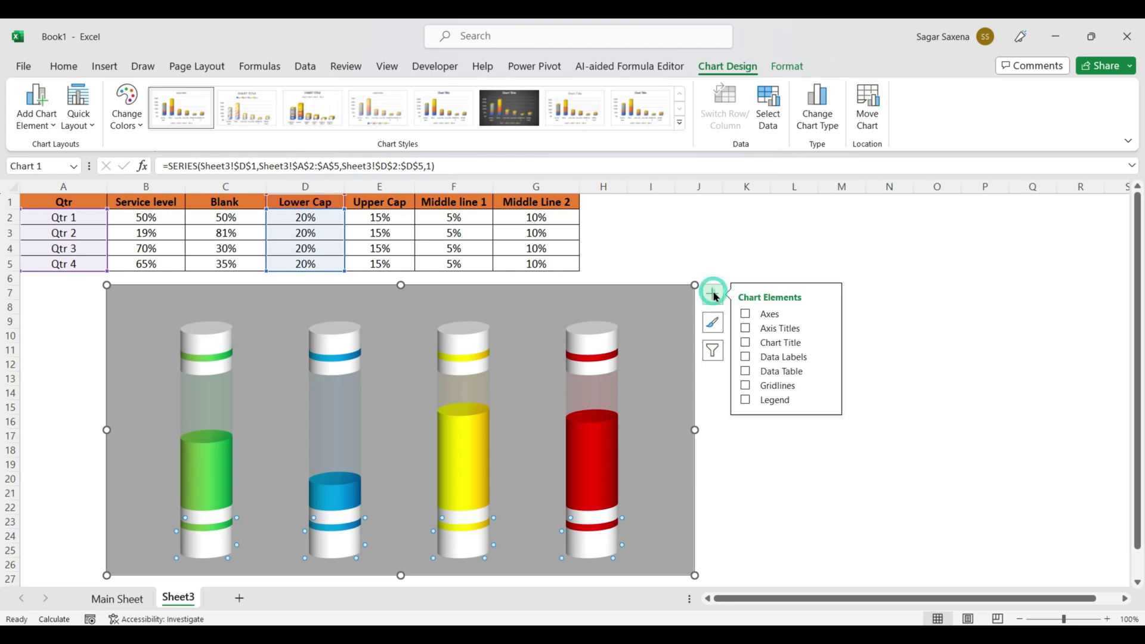
pyautogui.click(746, 373)
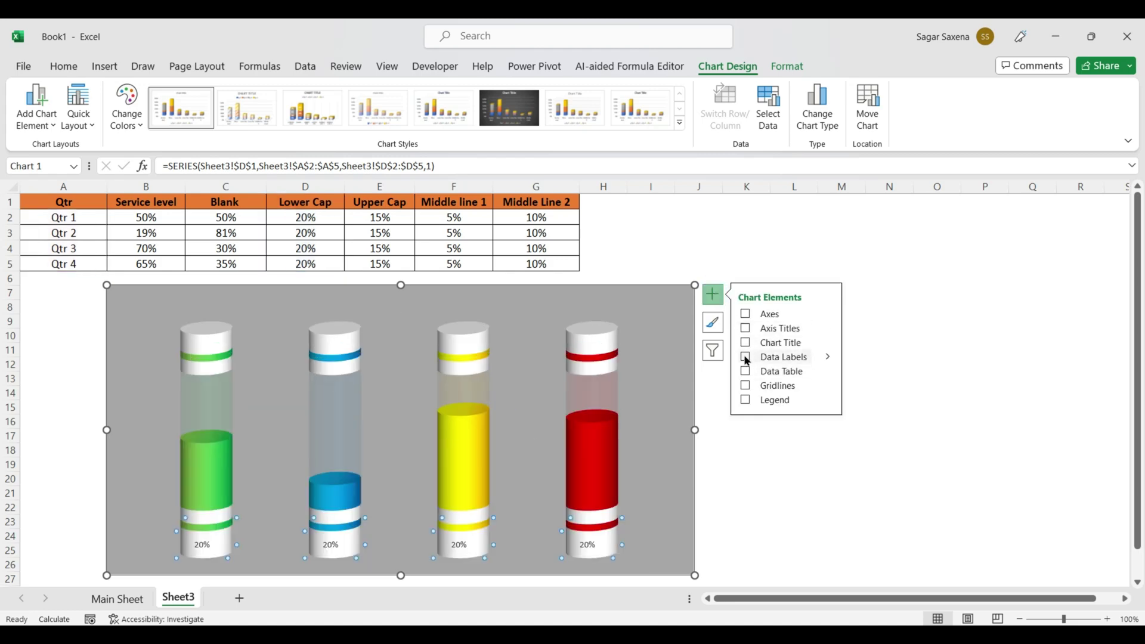
pyautogui.click(745, 356)
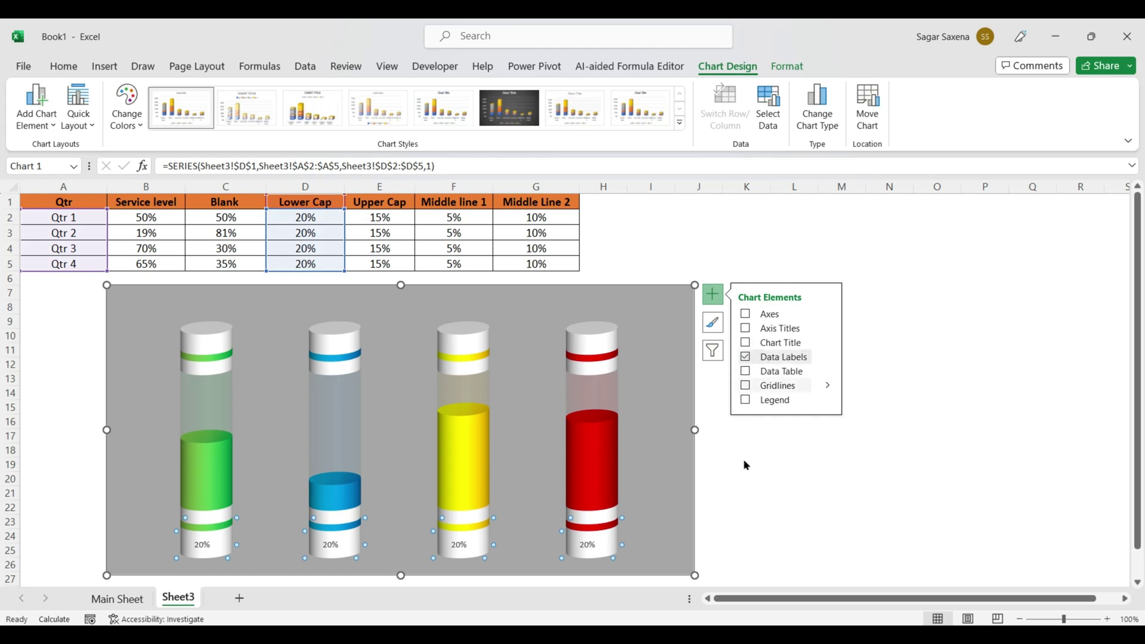
# Step: Make the 20% labels bold at 12 points and open Format Data Labels
pyautogui.click(200, 542)
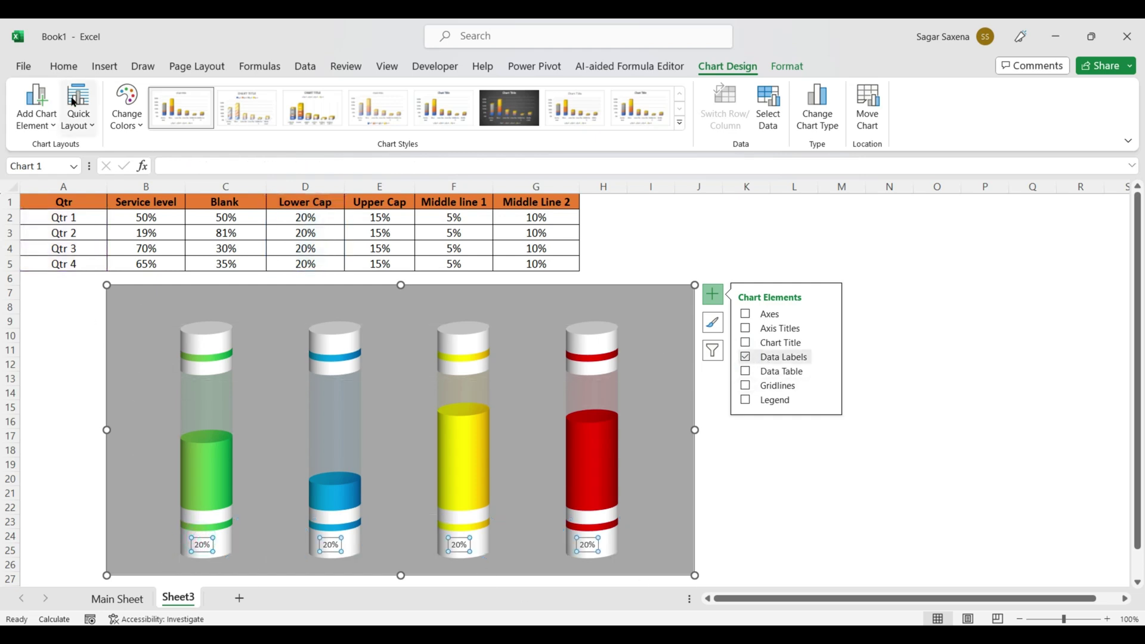
pyautogui.click(67, 66)
pyautogui.click(223, 94)
pyautogui.click(223, 94)
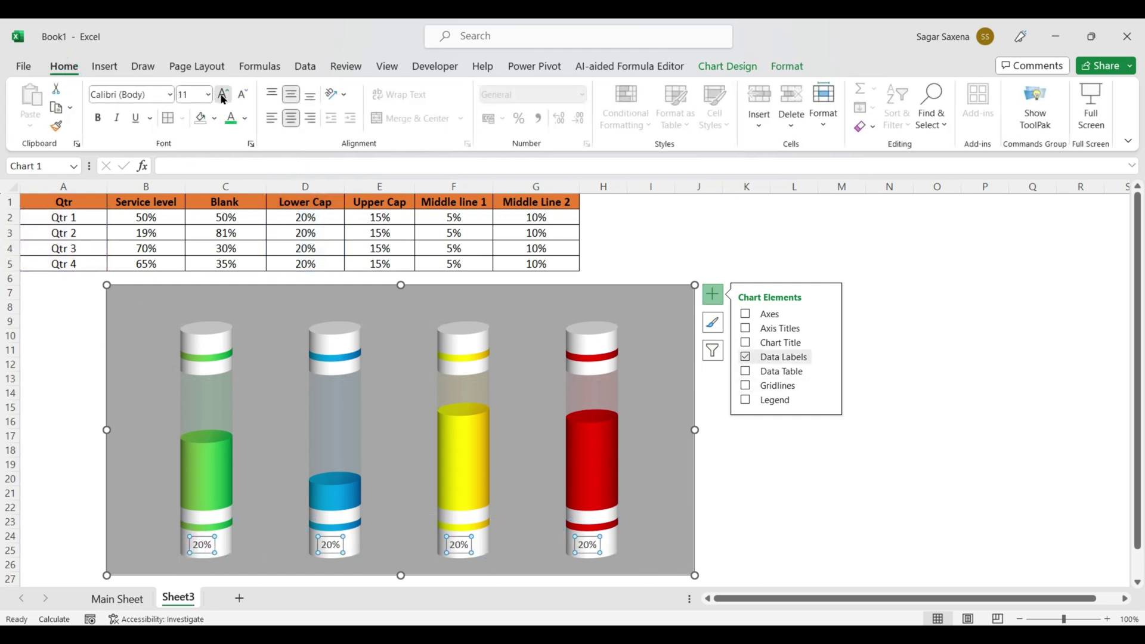
pyautogui.click(224, 94)
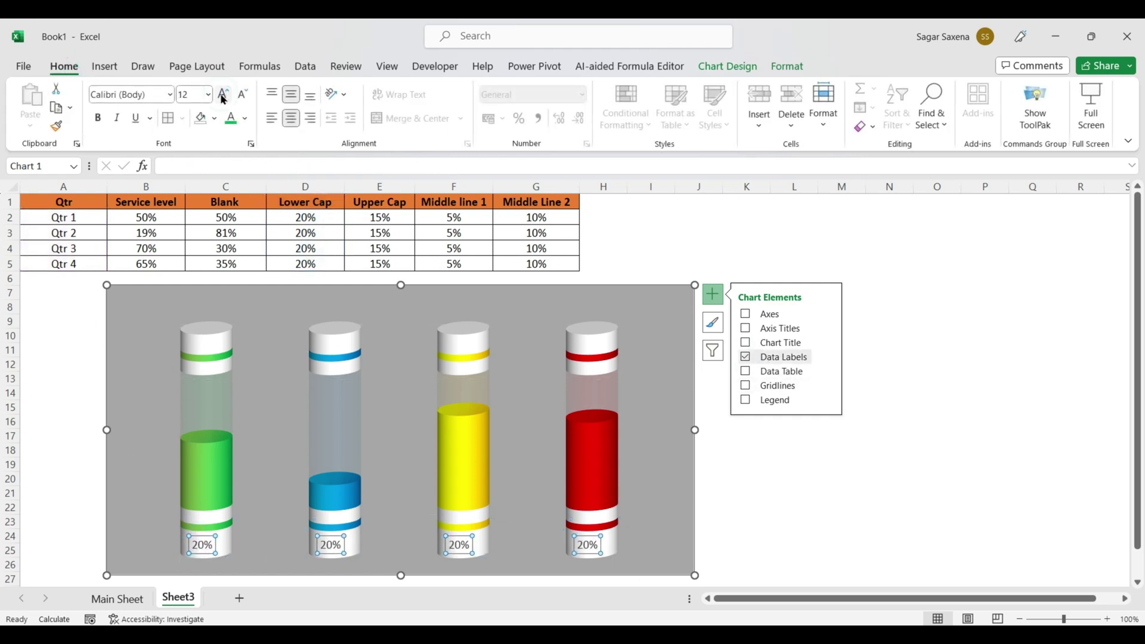
pyautogui.click(98, 118)
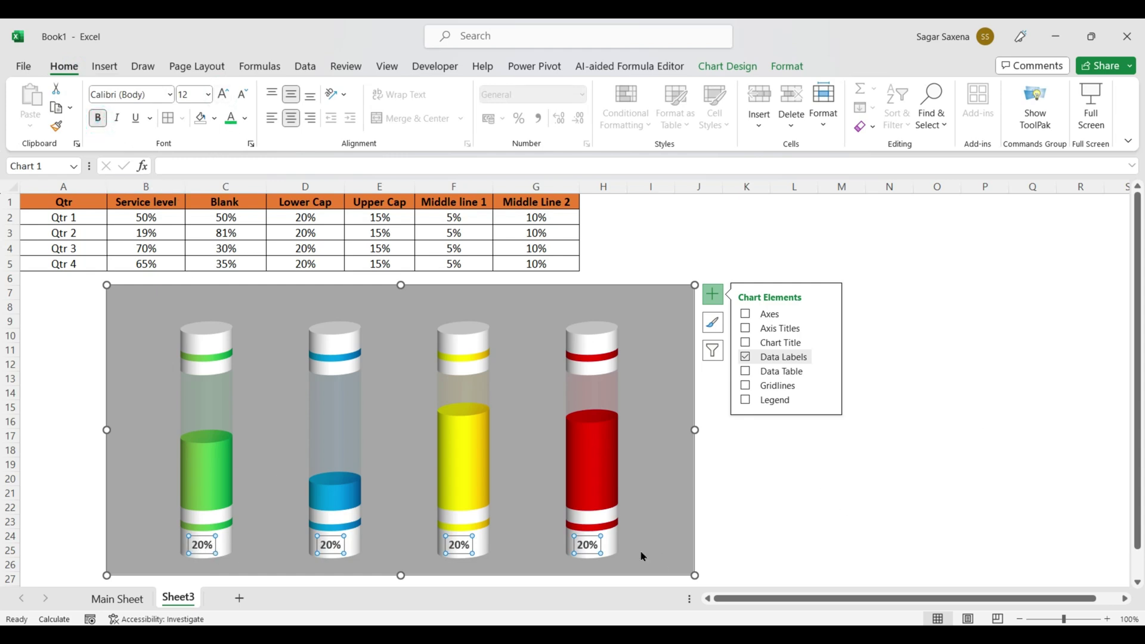
pyautogui.rightClick(202, 544)
pyautogui.click(264, 524)
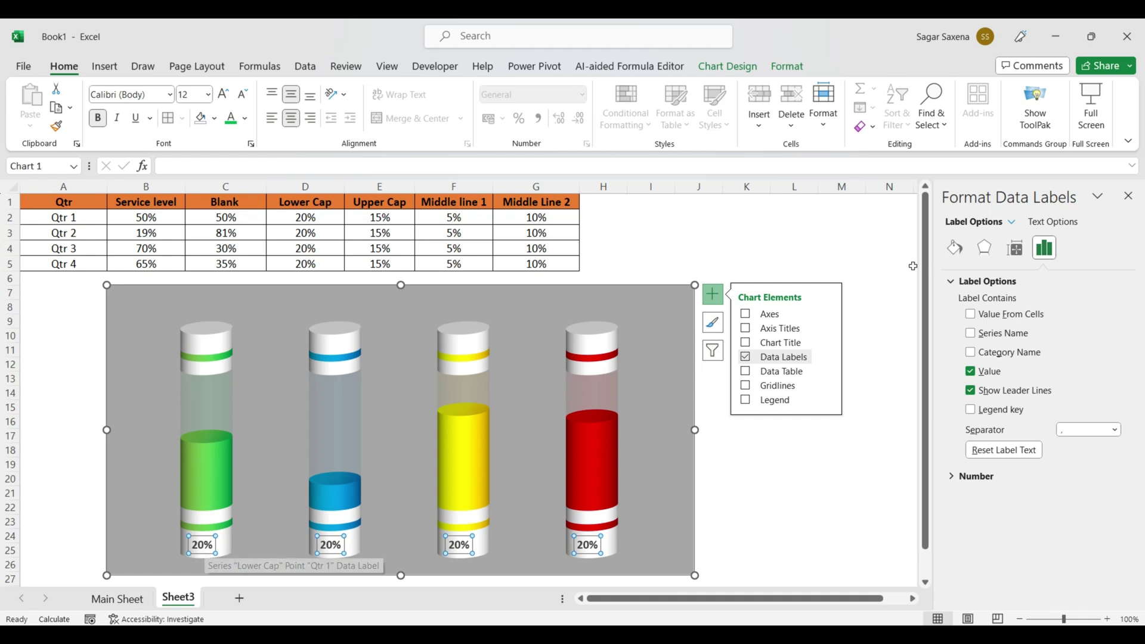
# Step: Show the Service level values from B2:B6 in the labels instead of 20%
pyautogui.click(971, 314)
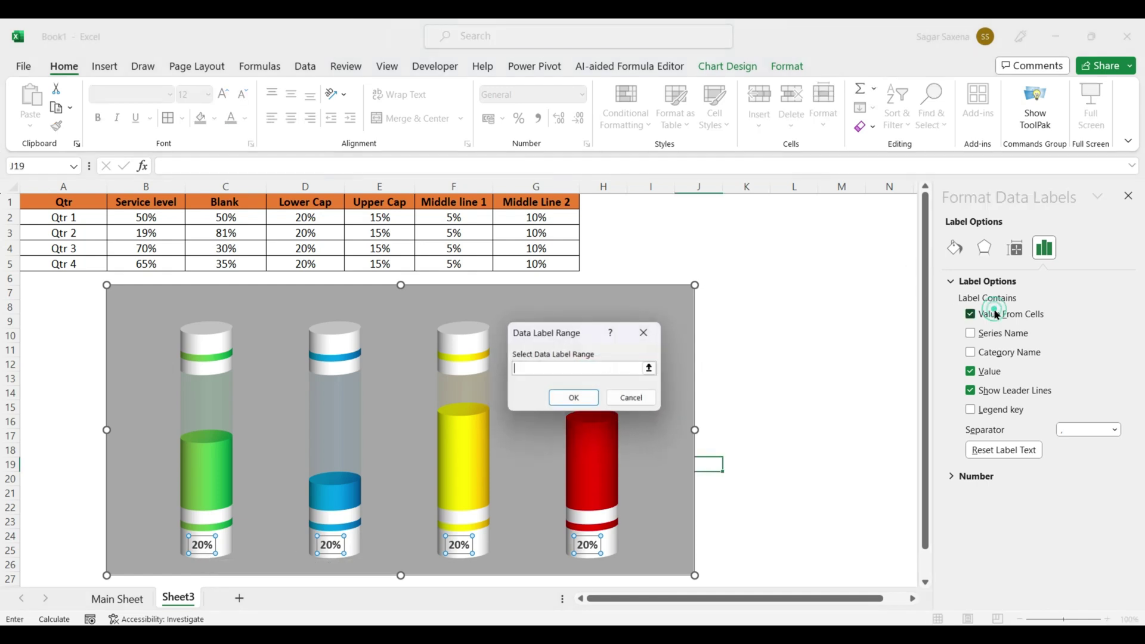
pyautogui.click(535, 369)
pyautogui.moveTo(147, 217); pyautogui.dragTo(146, 271)
pyautogui.click(571, 398)
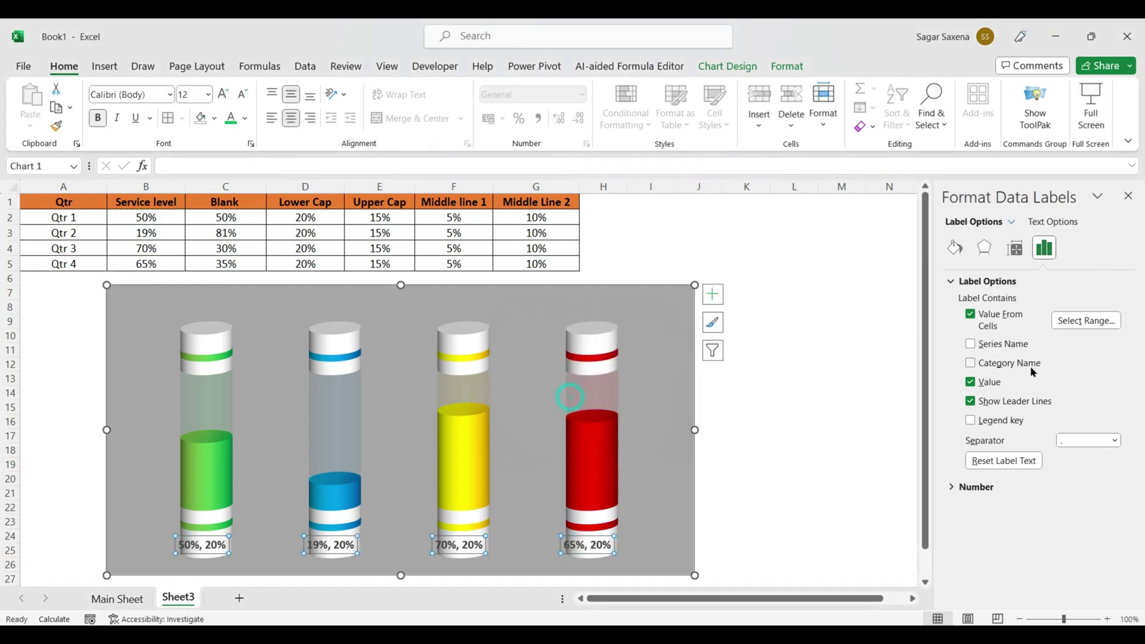
pyautogui.click(972, 383)
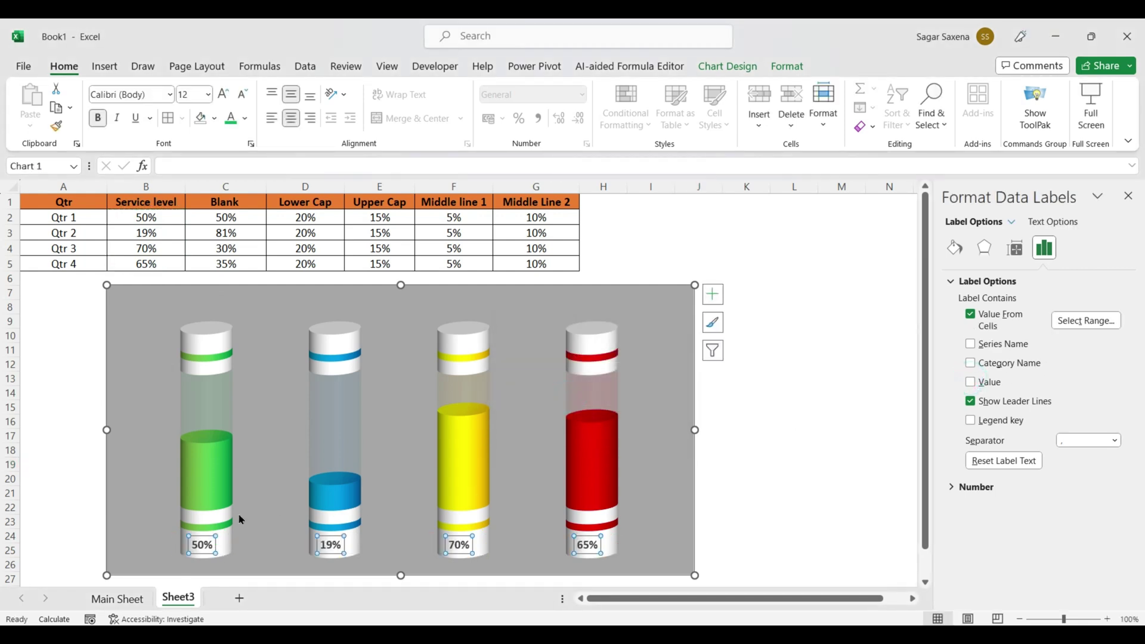
# Step: Make all percentage labels green, then the 19% label blue
pyautogui.click(1128, 195)
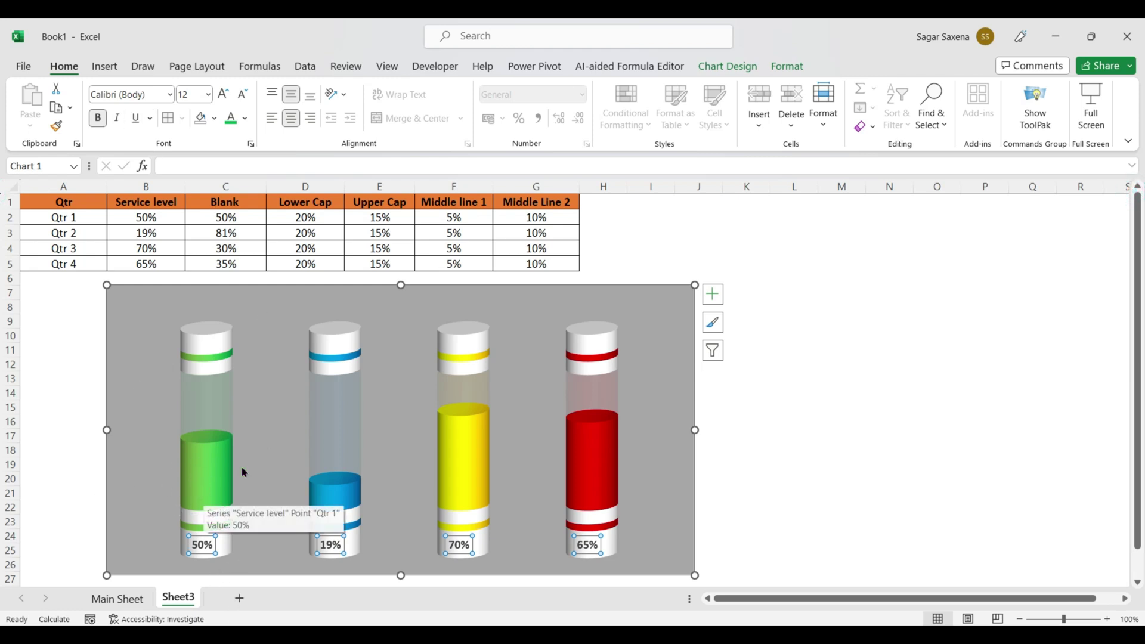
pyautogui.click(232, 118)
pyautogui.click(332, 545)
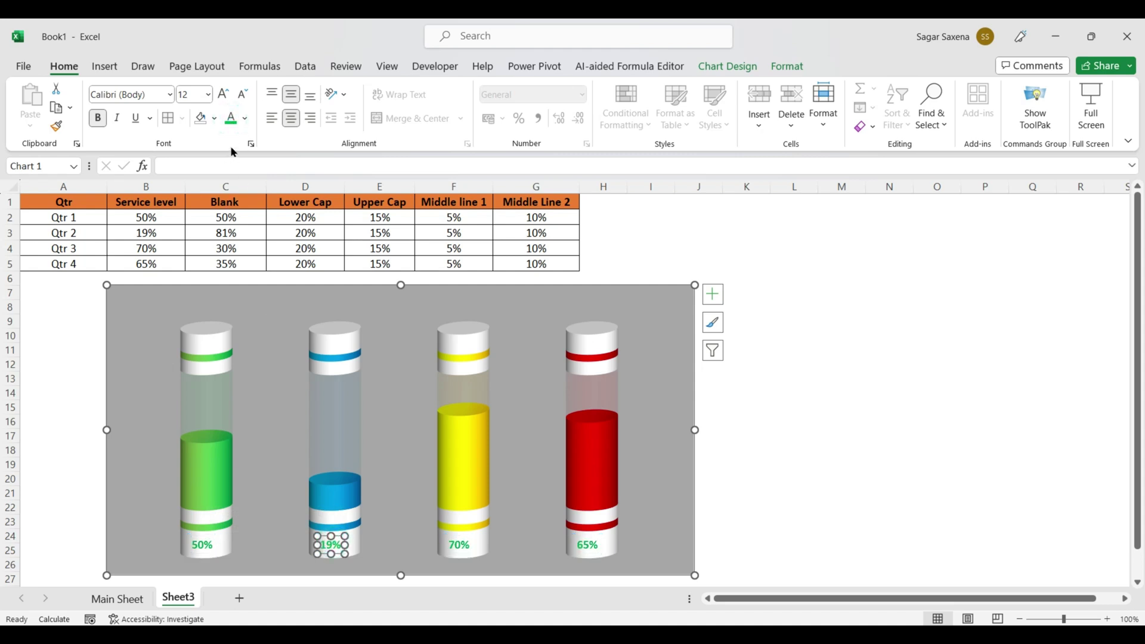
pyautogui.click(245, 118)
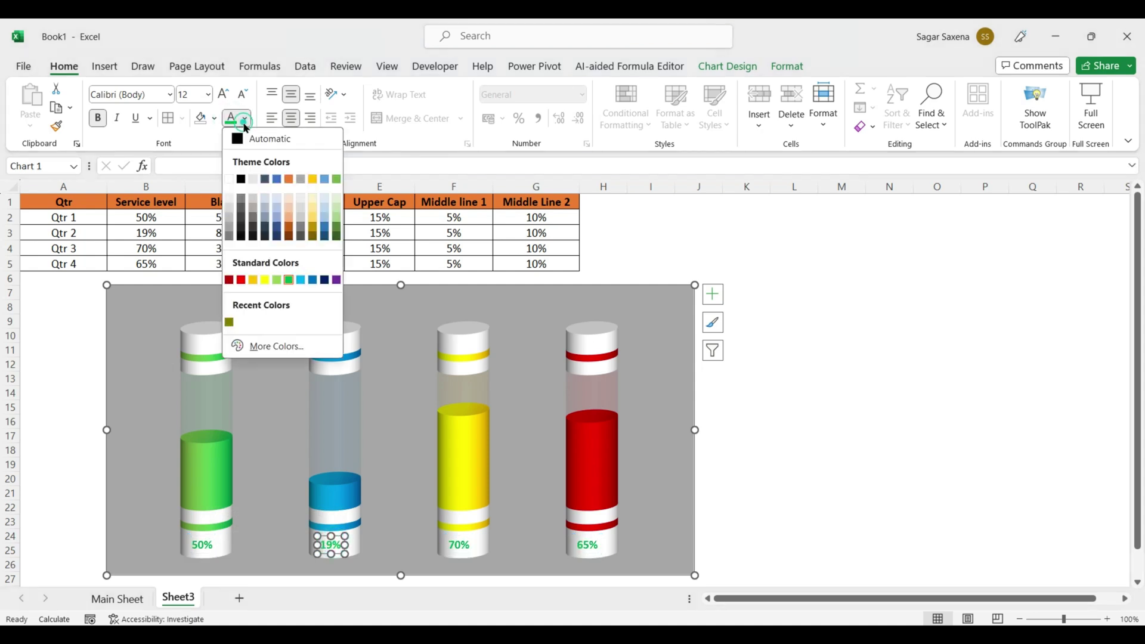
pyautogui.click(275, 179)
# Step: Color the 70% label gold and the 65% label red
pyautogui.click(466, 546)
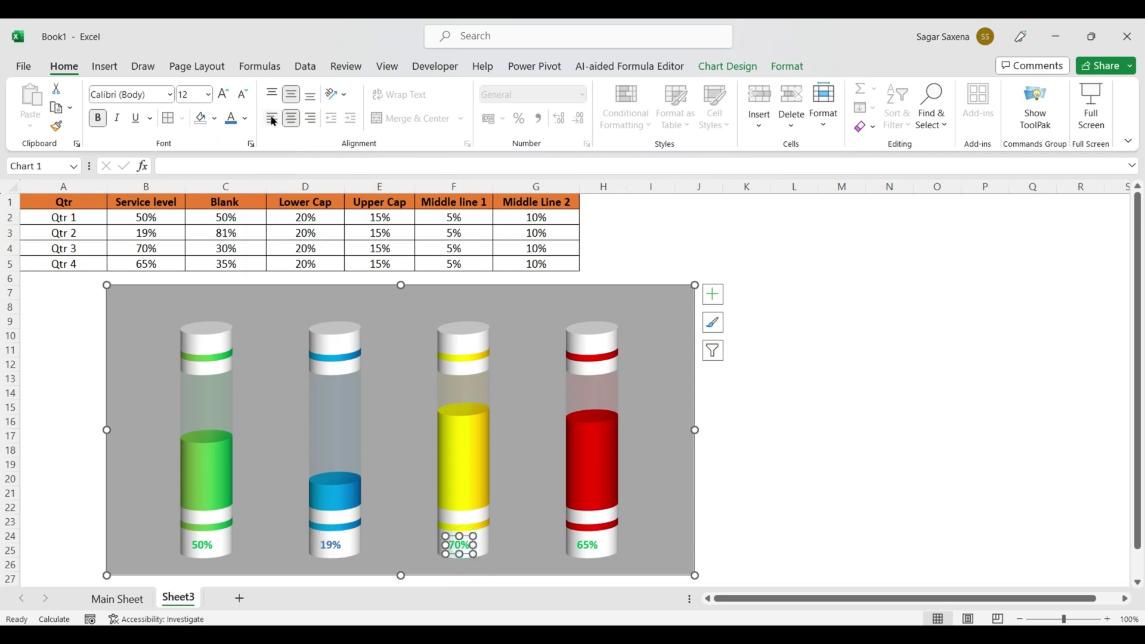
pyautogui.click(245, 117)
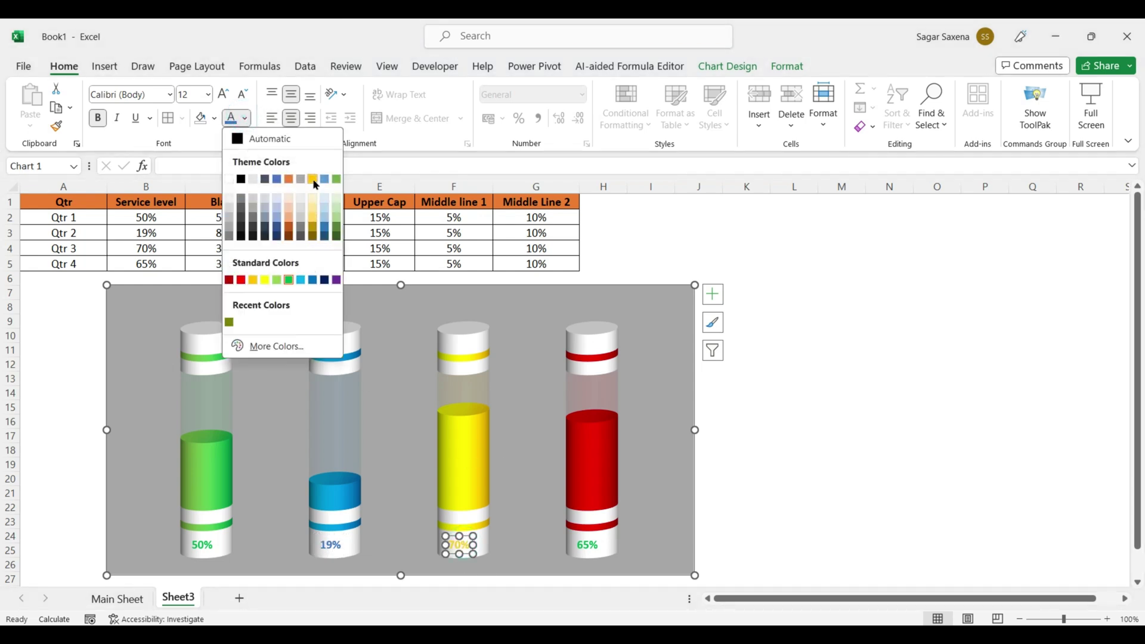
pyautogui.click(313, 179)
pyautogui.click(588, 545)
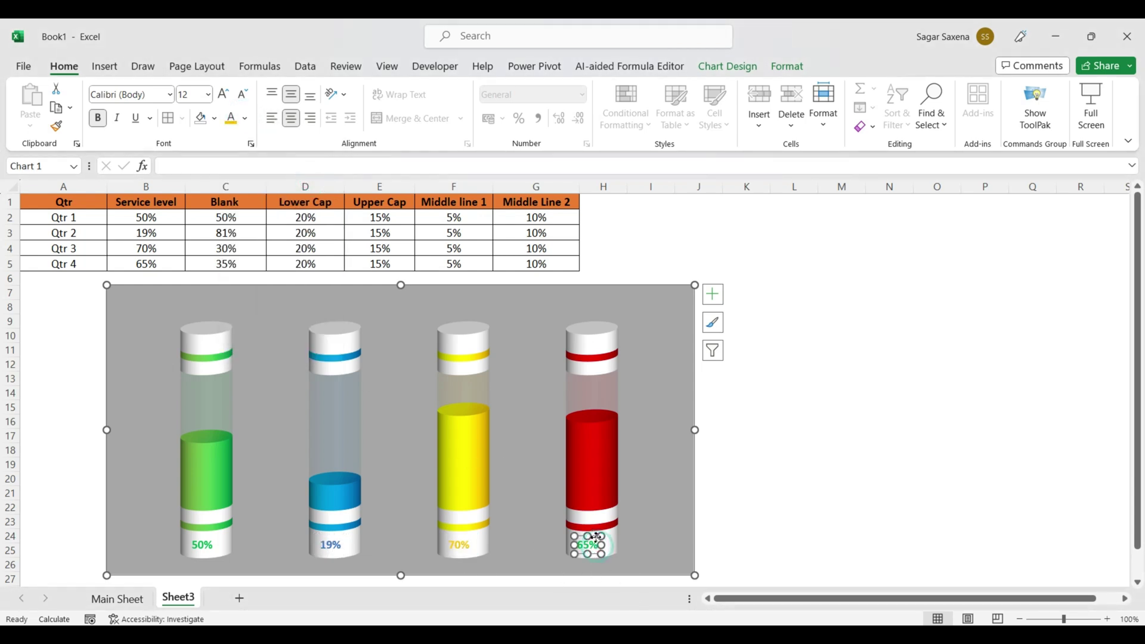
pyautogui.click(244, 118)
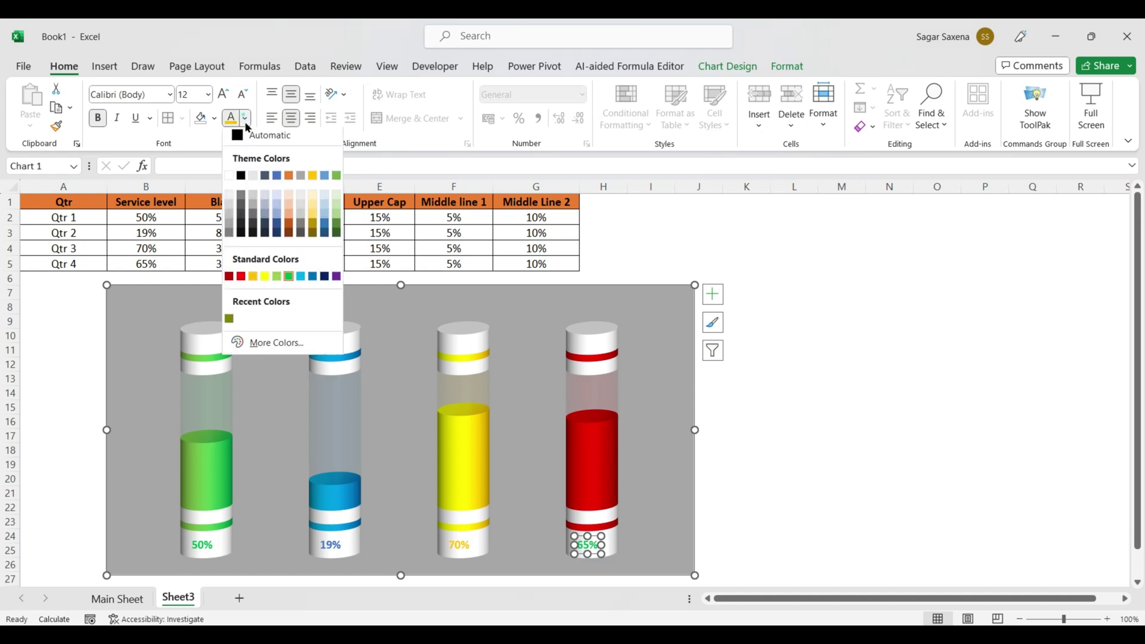
pyautogui.click(239, 274)
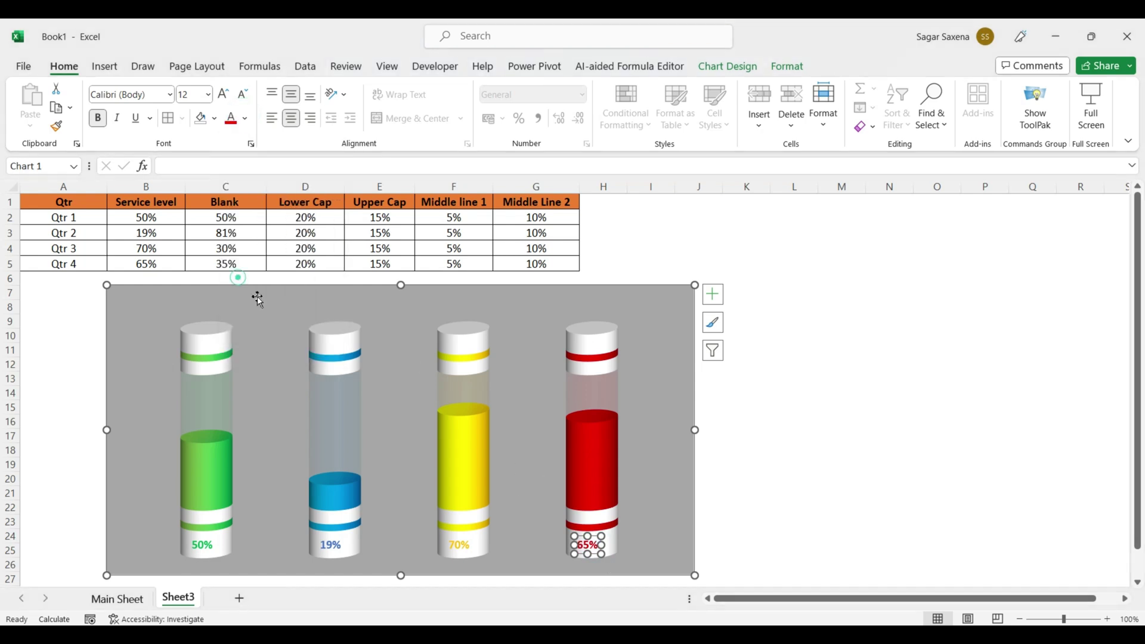
pyautogui.click(855, 544)
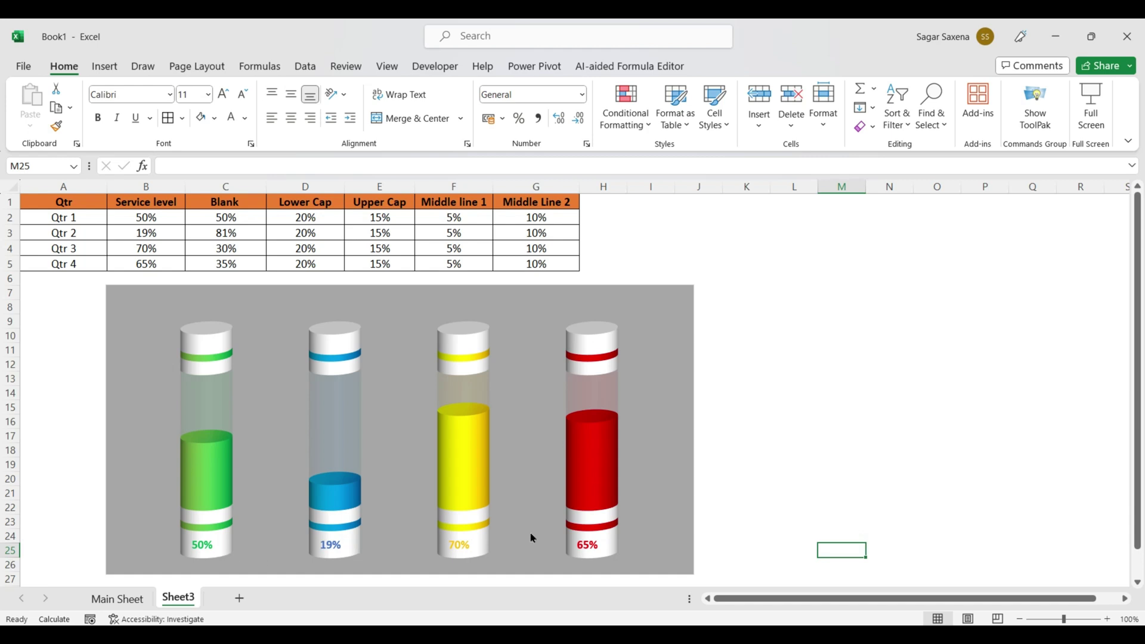
pyautogui.click(588, 546)
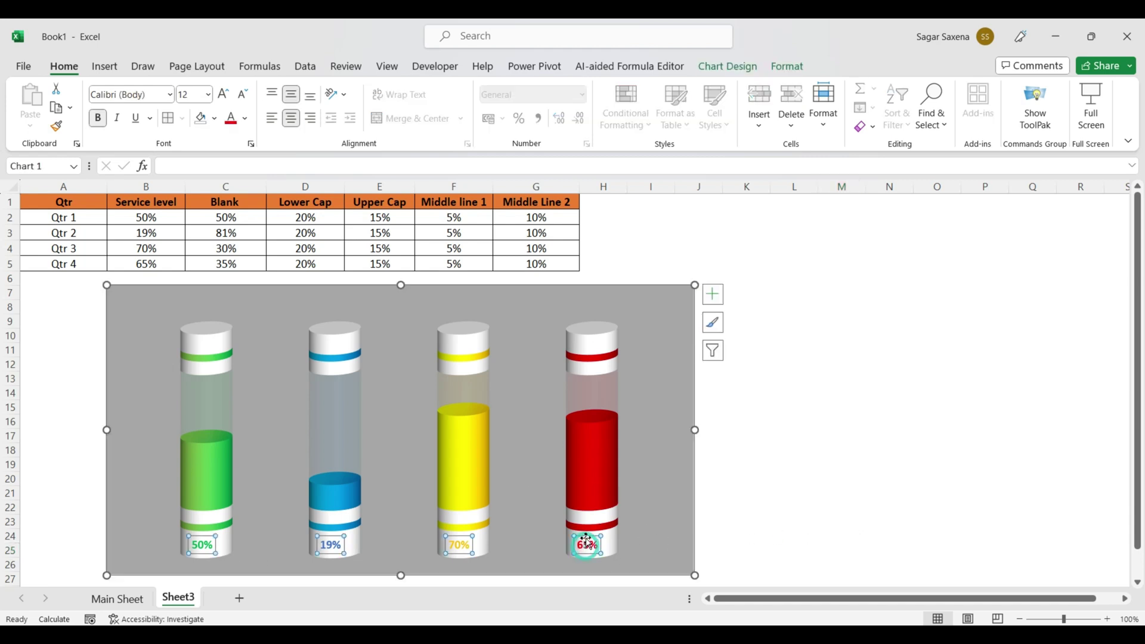
pyautogui.click(588, 543)
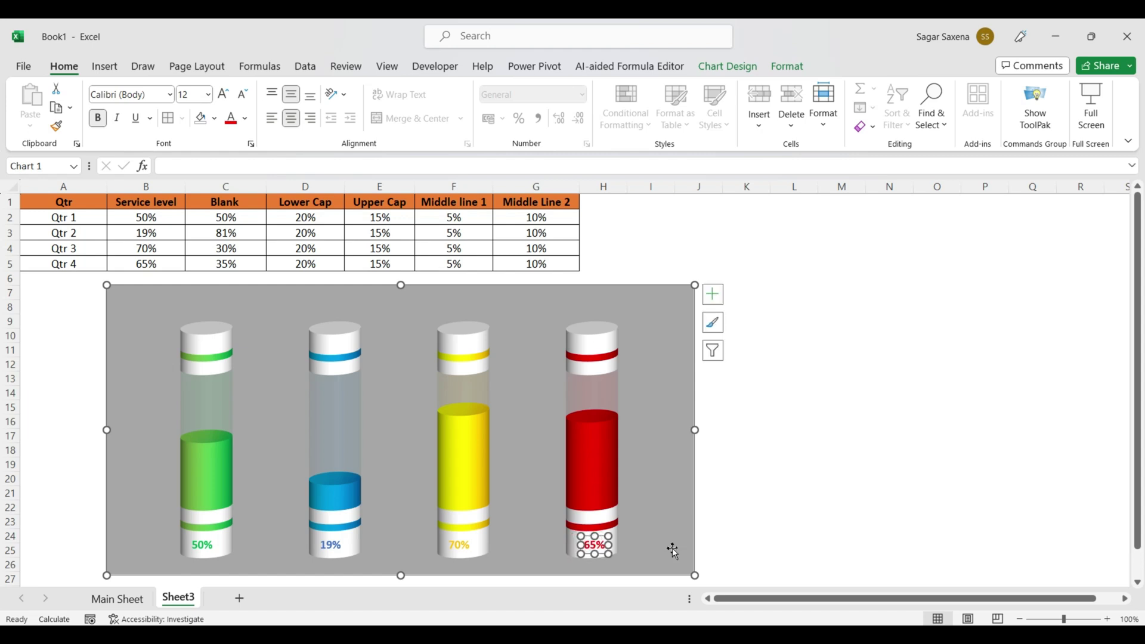
pyautogui.click(786, 539)
pyautogui.click(590, 544)
pyautogui.click(592, 542)
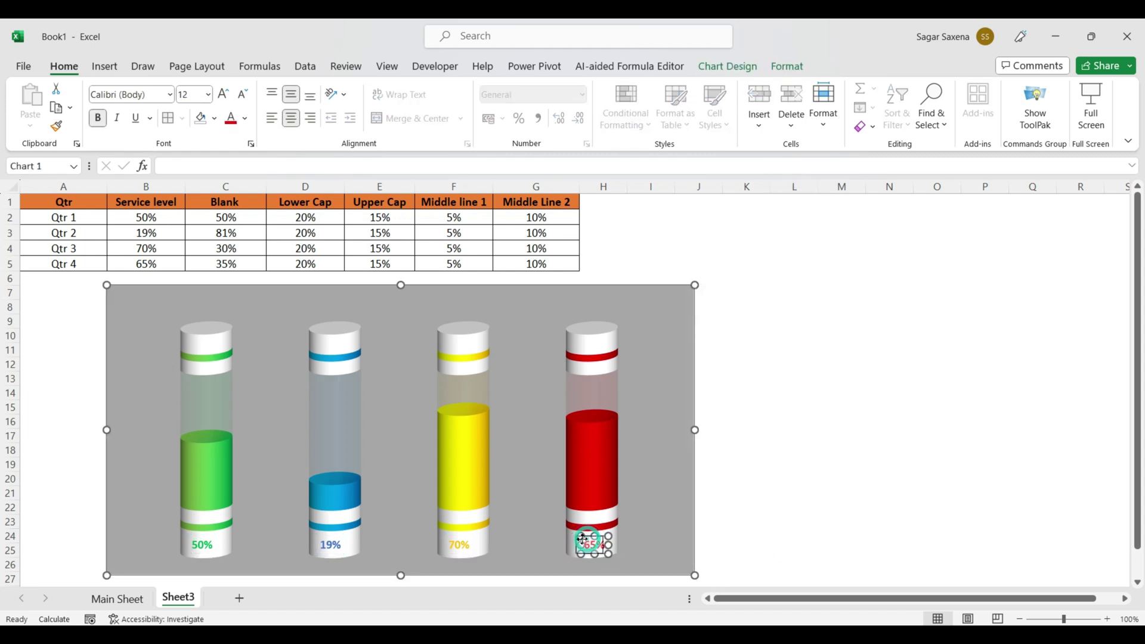
pyautogui.click(726, 551)
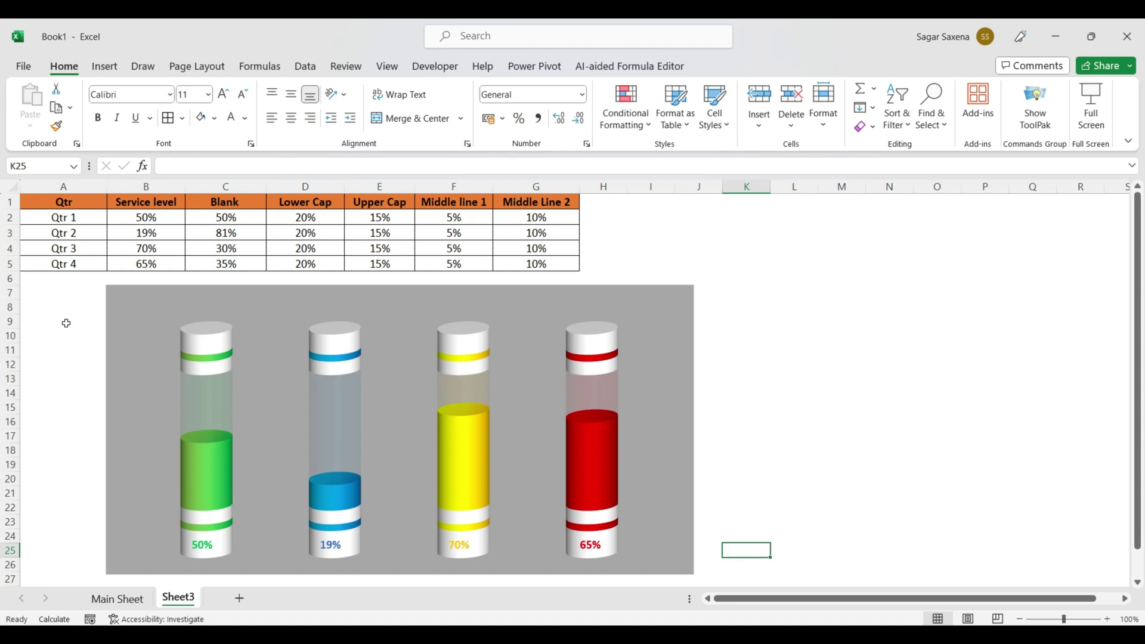
# Step: Add data labels to the Upper Cap cylinder tops and bring up their formatting options
pyautogui.click(200, 341)
pyautogui.rightClick(201, 345)
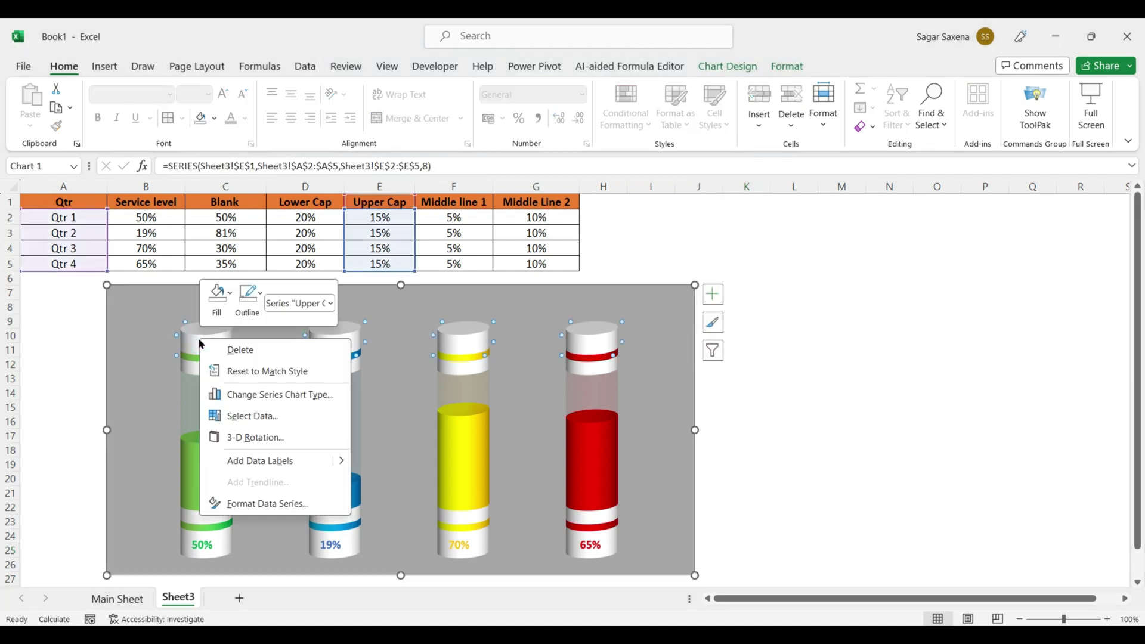
pyautogui.press('Escape')
pyautogui.click(718, 295)
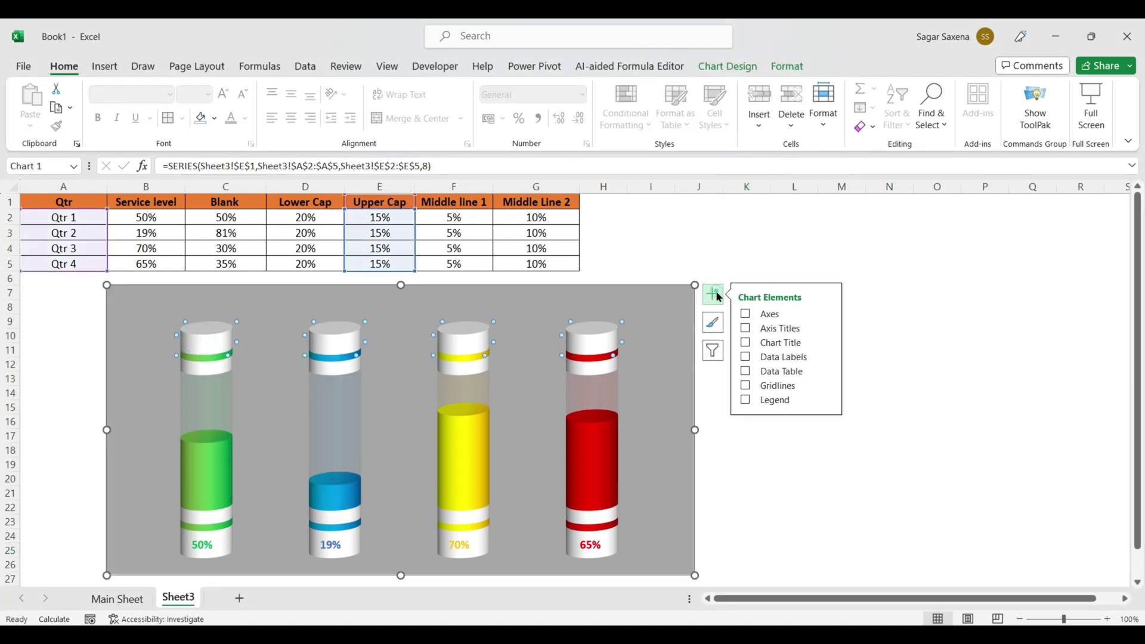
pyautogui.click(745, 357)
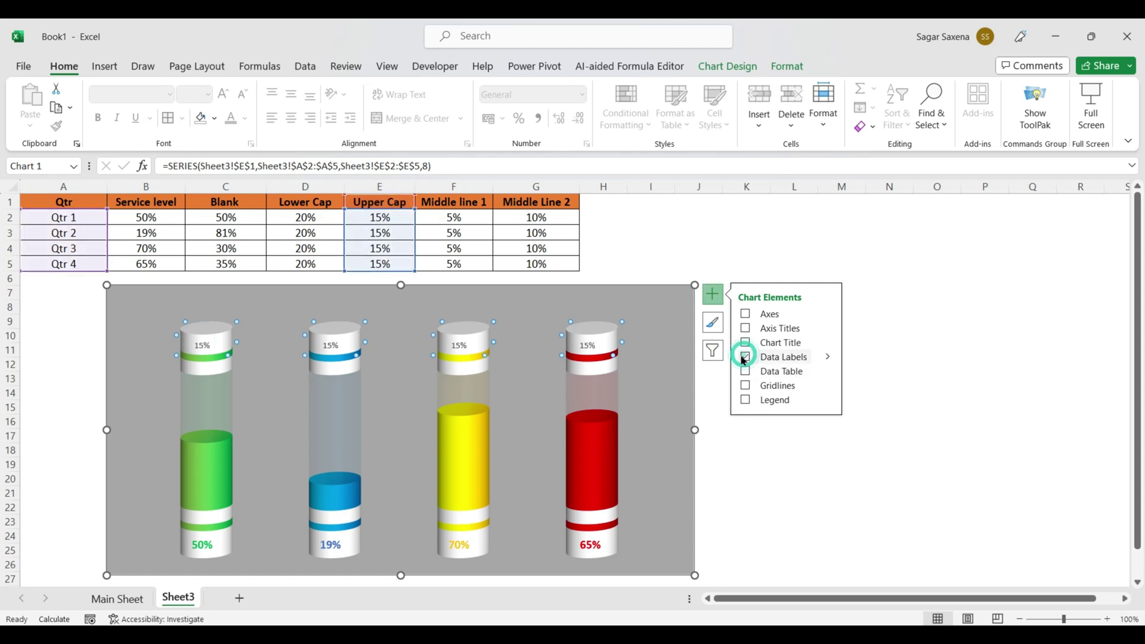
pyautogui.click(206, 345)
pyautogui.rightClick(207, 345)
# Step: Make the Upper Cap labels show Category Name (Qtr 1–Qtr 4) instead of the 15% value
pyautogui.click(292, 527)
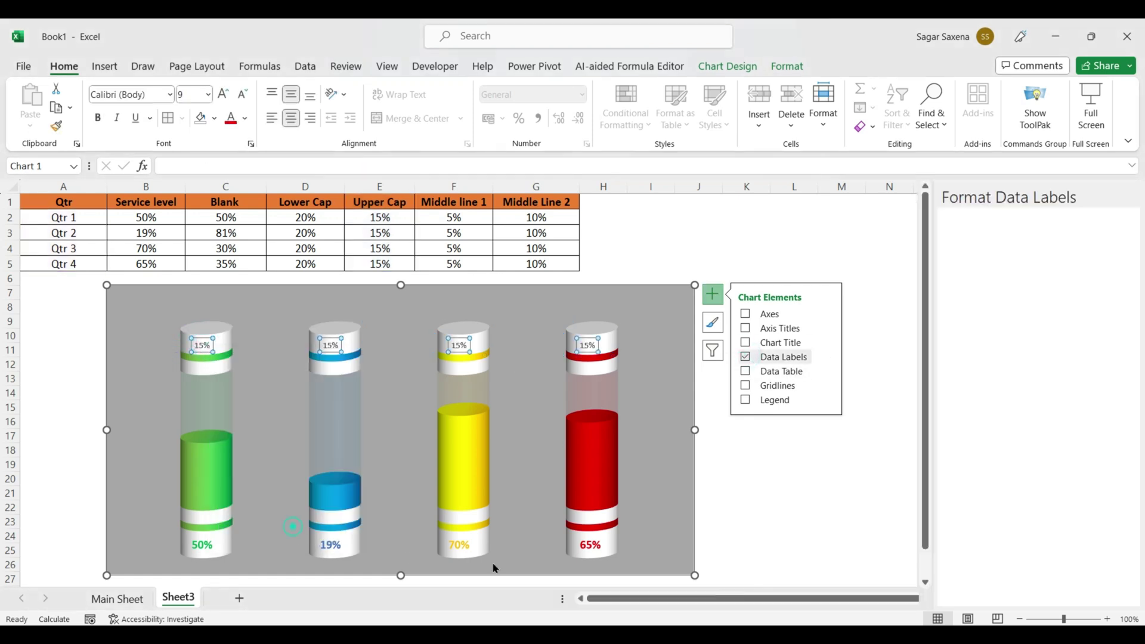
pyautogui.click(970, 353)
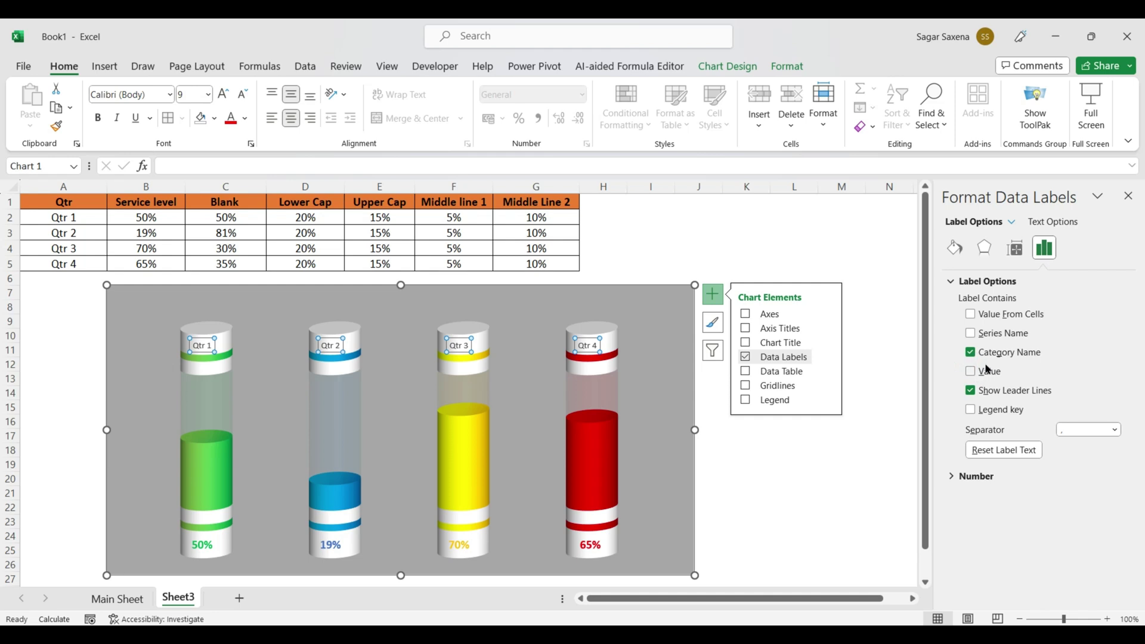
pyautogui.click(1129, 196)
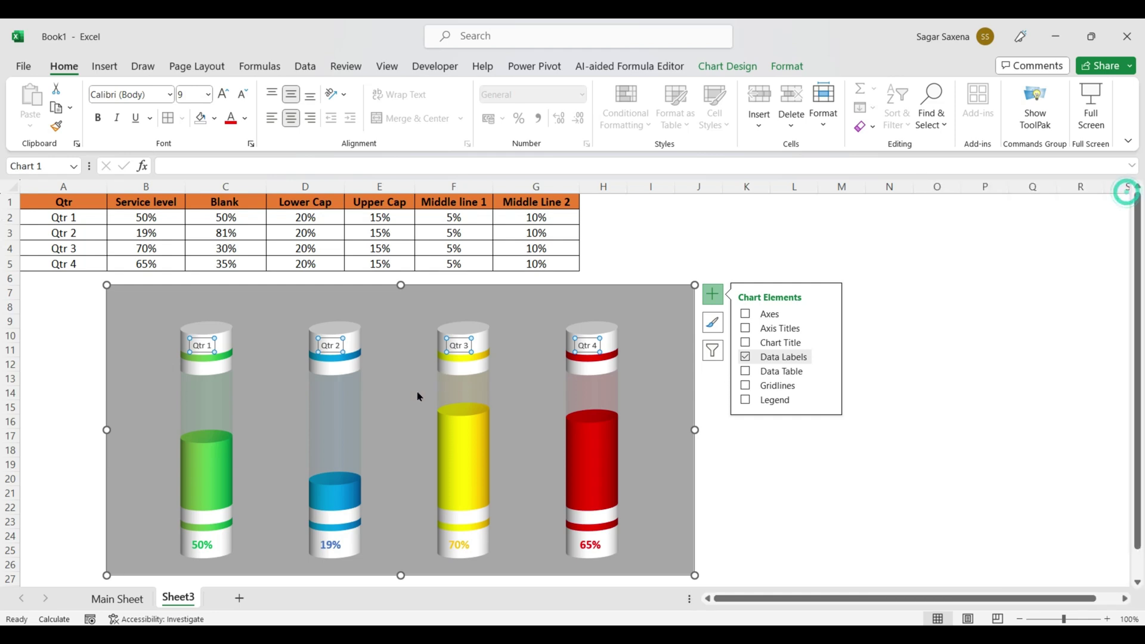
# Step: Enlarge the quarter labels to font size 11 and make them bold
pyautogui.click(224, 94)
pyautogui.click(224, 94)
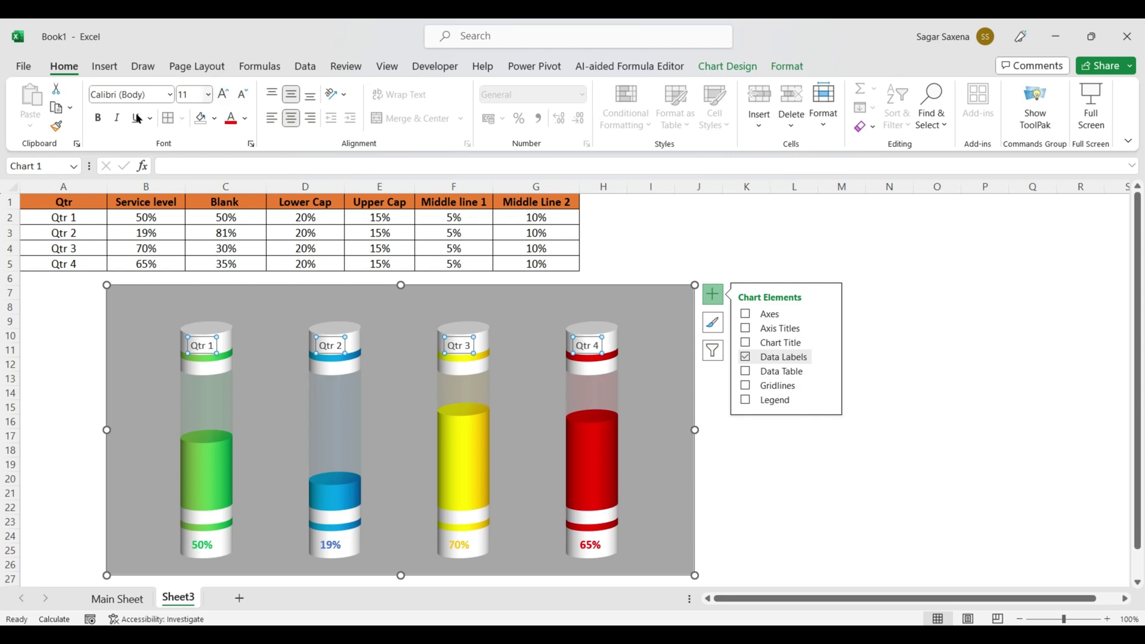
pyautogui.click(98, 117)
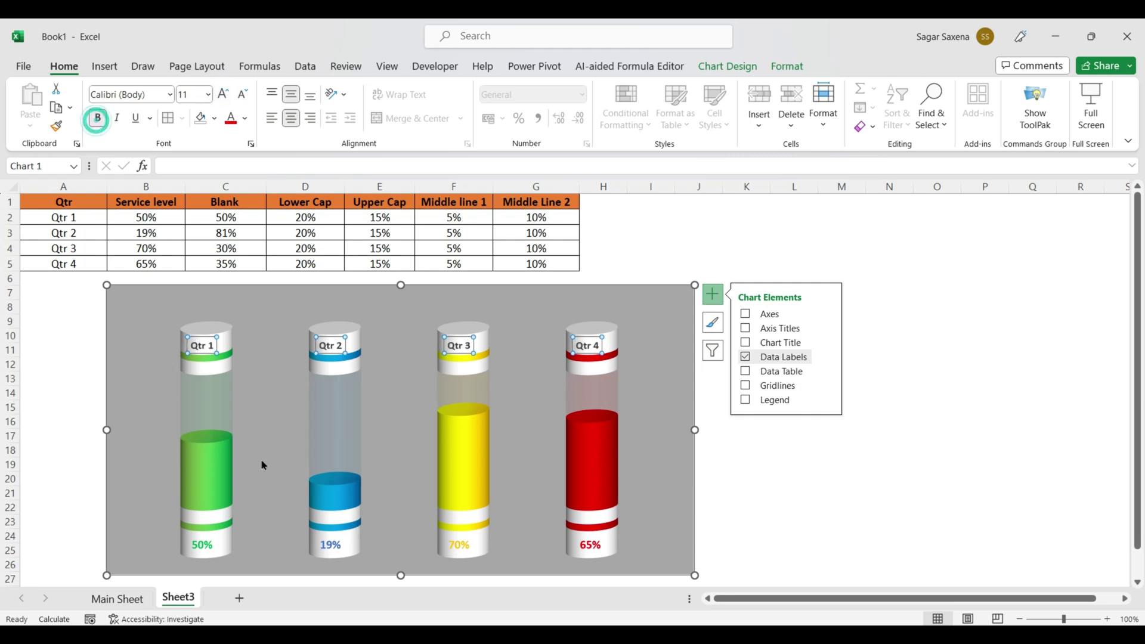
pyautogui.click(244, 118)
pyautogui.click(200, 336)
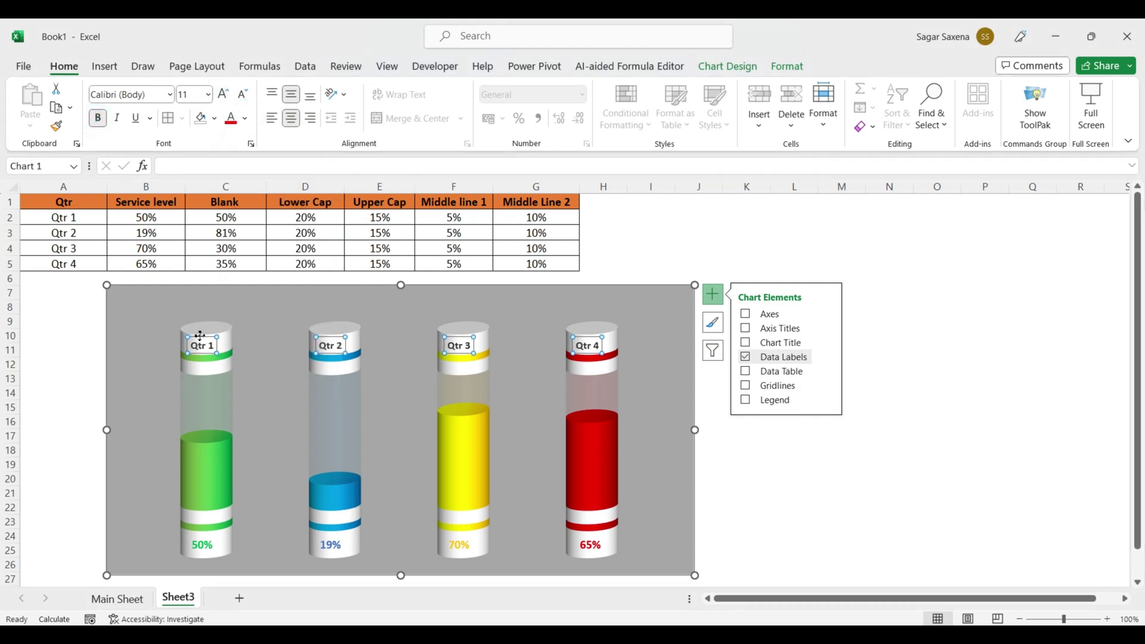
# Step: Colour the Qtr 1 label green and the Qtr 2 label blue
pyautogui.click(201, 336)
pyautogui.click(244, 118)
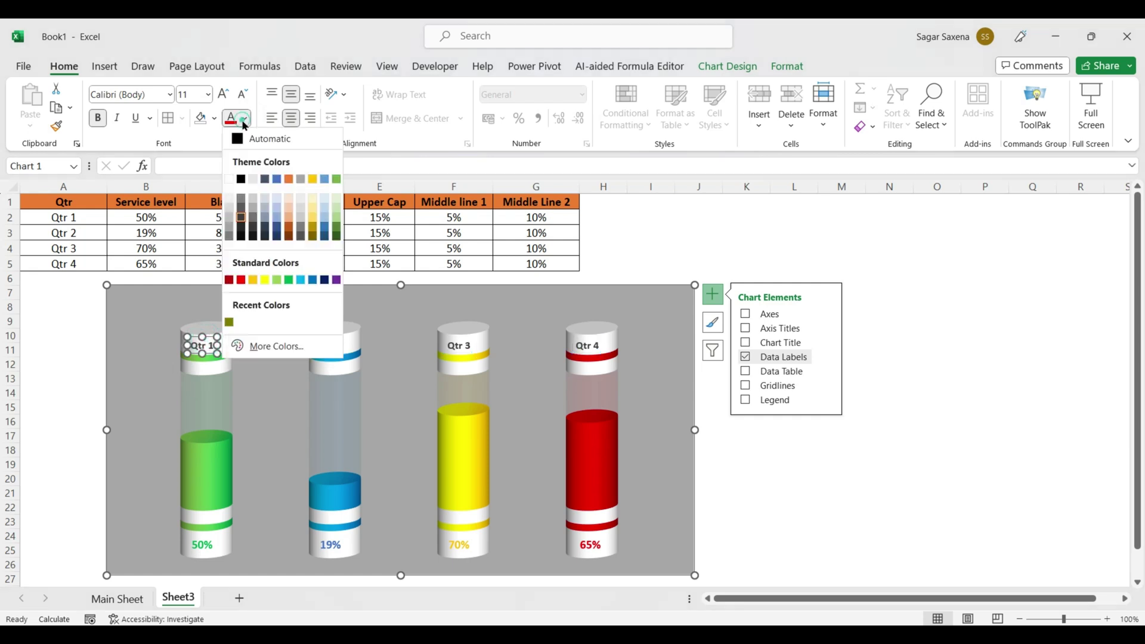
pyautogui.click(289, 280)
pyautogui.click(331, 344)
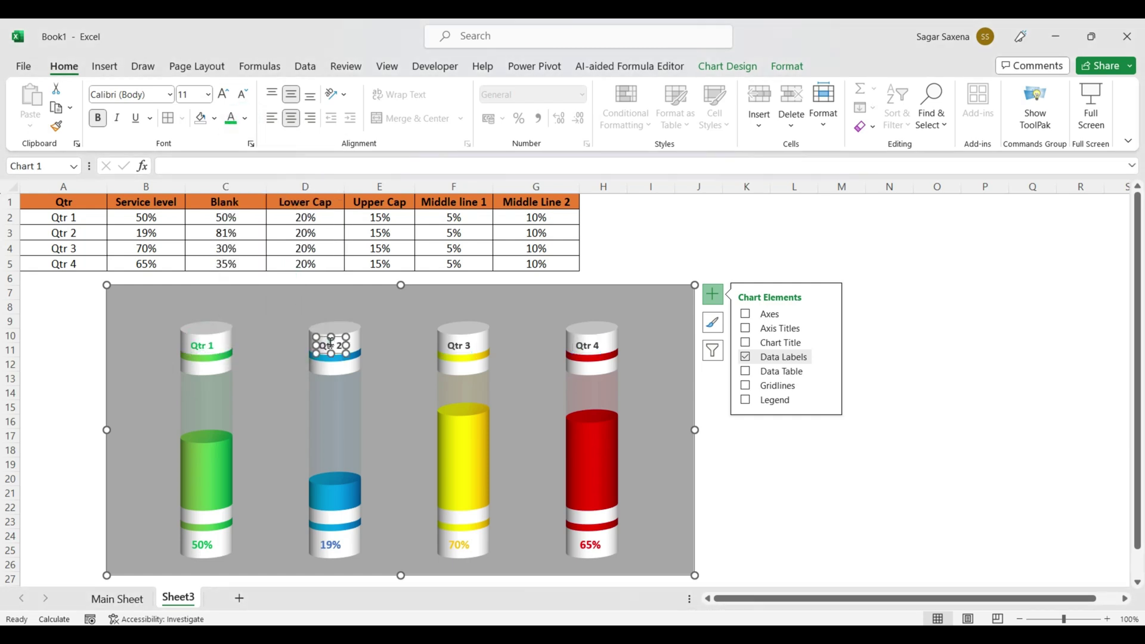
pyautogui.click(333, 329)
pyautogui.click(338, 341)
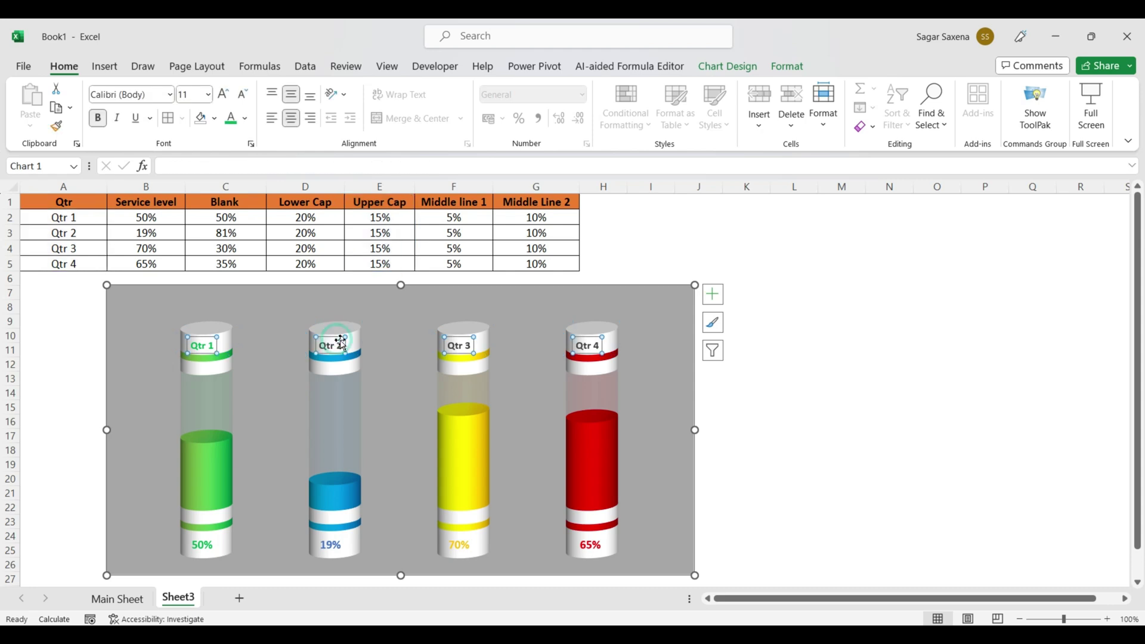
pyautogui.click(337, 344)
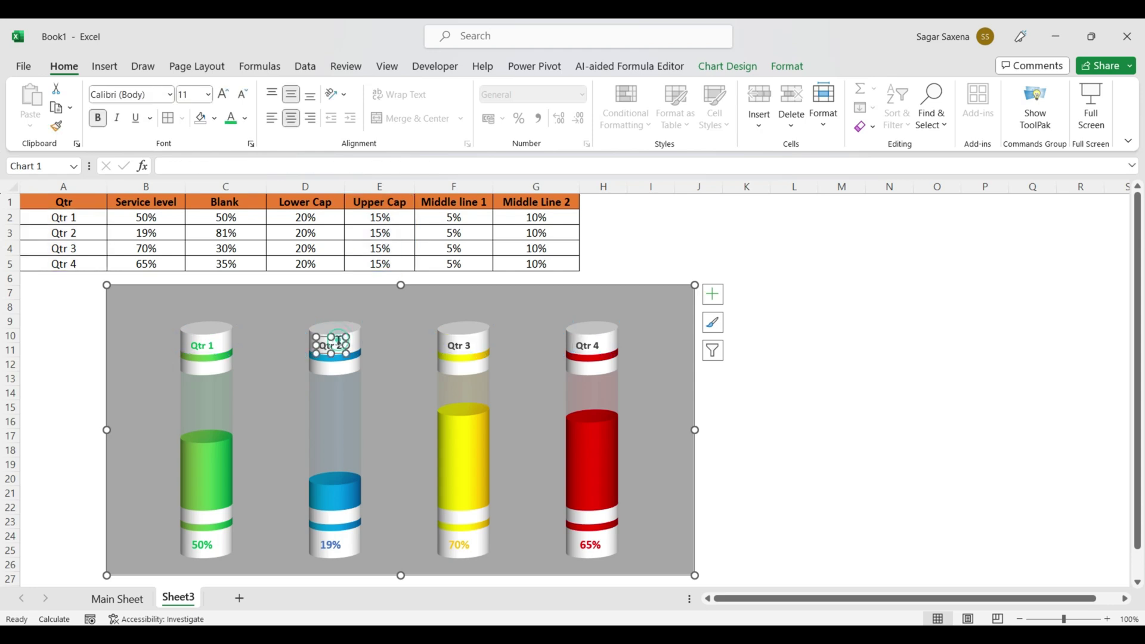
pyautogui.click(249, 125)
pyautogui.click(279, 182)
# Step: Colour the Qtr 3 label yellow and the Qtr 4 label red
pyautogui.click(460, 345)
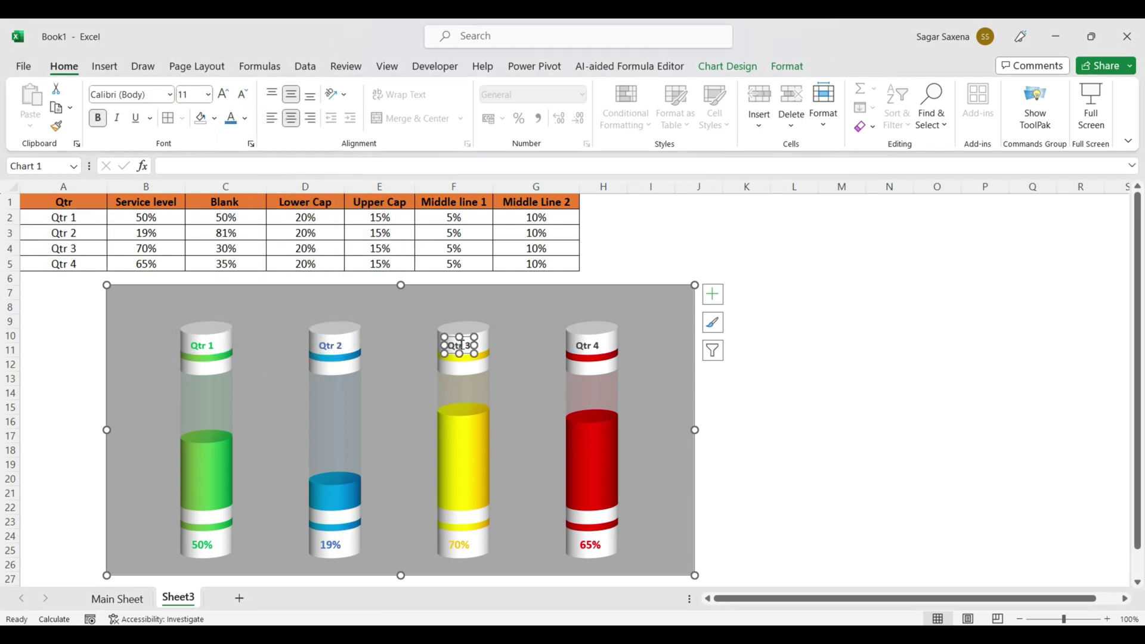
pyautogui.click(245, 118)
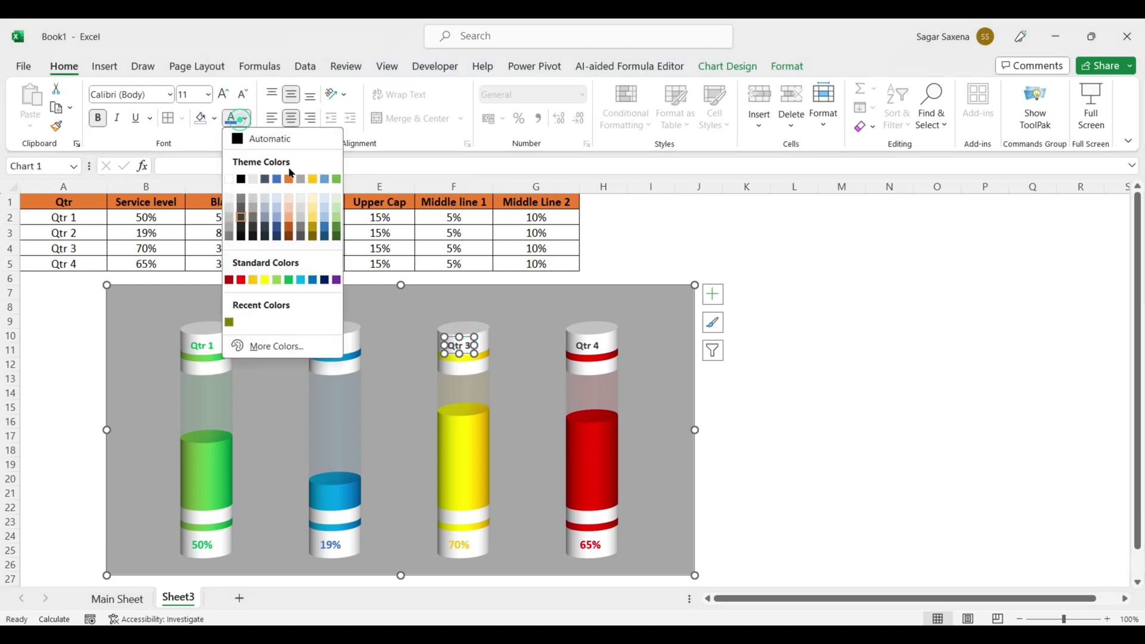
pyautogui.click(307, 177)
pyautogui.click(590, 344)
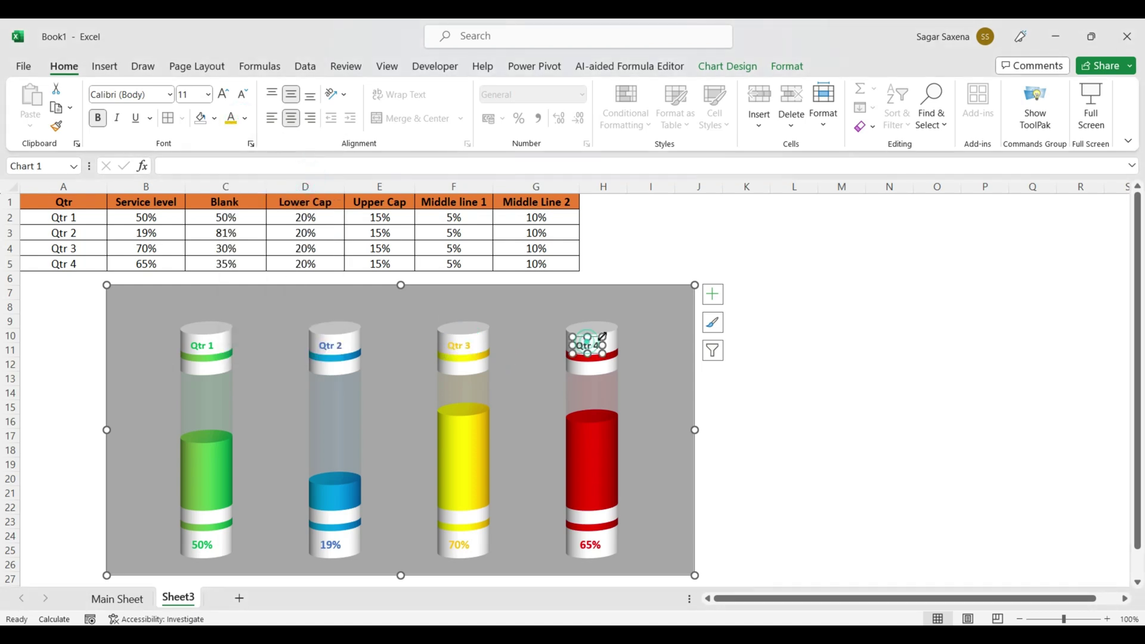
pyautogui.click(245, 118)
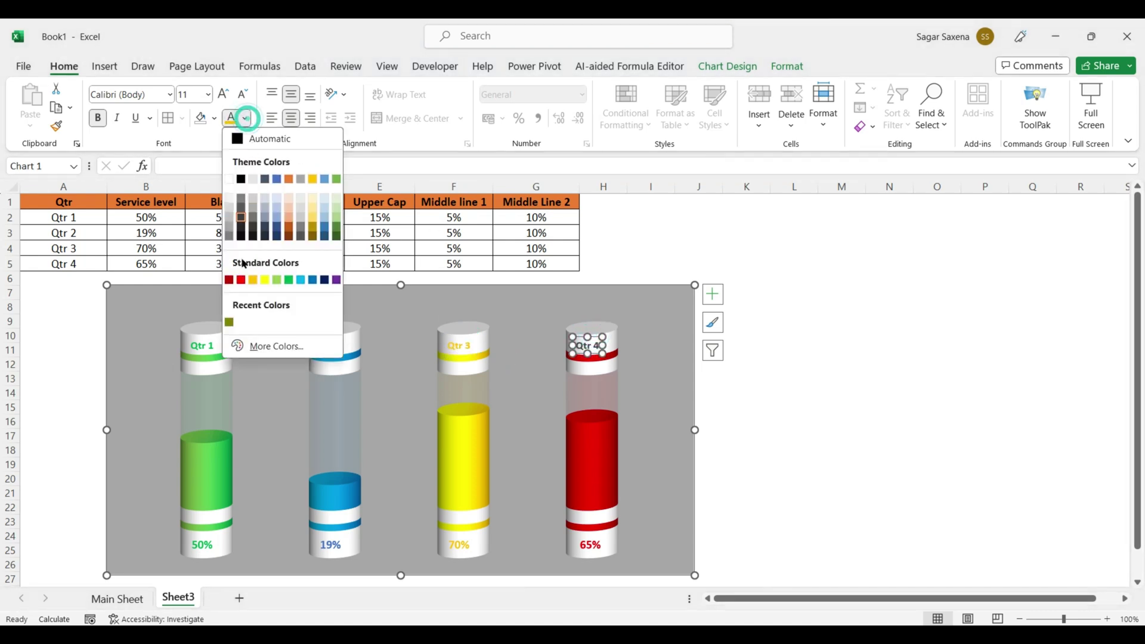
pyautogui.click(241, 280)
pyautogui.click(759, 454)
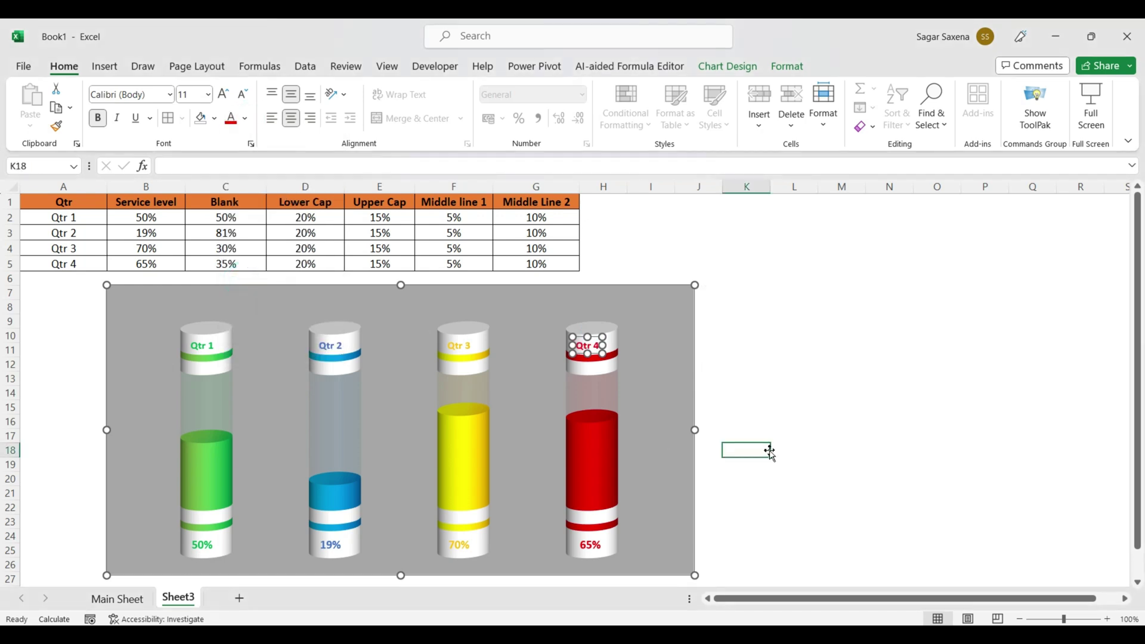
# Step: Change the Qtr 1 service level in B2 from 50% to 75%
pyautogui.doubleClick(145, 217)
pyautogui.press('BackSpace')
pyautogui.press('BackSpace')
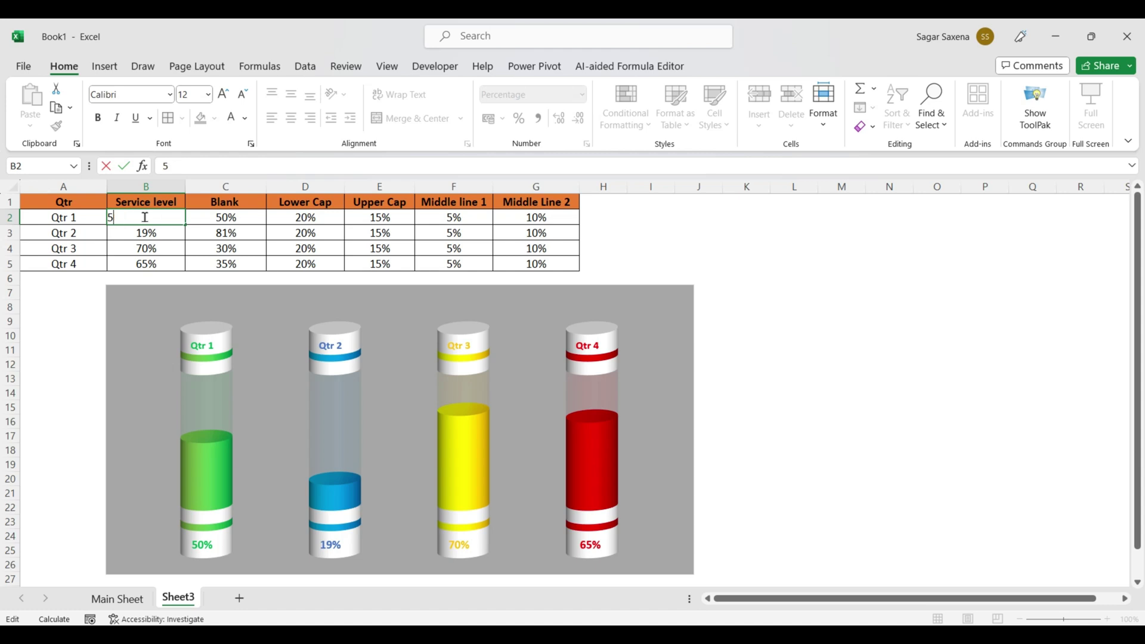
pyautogui.hotkey('ctrl', 'Return')
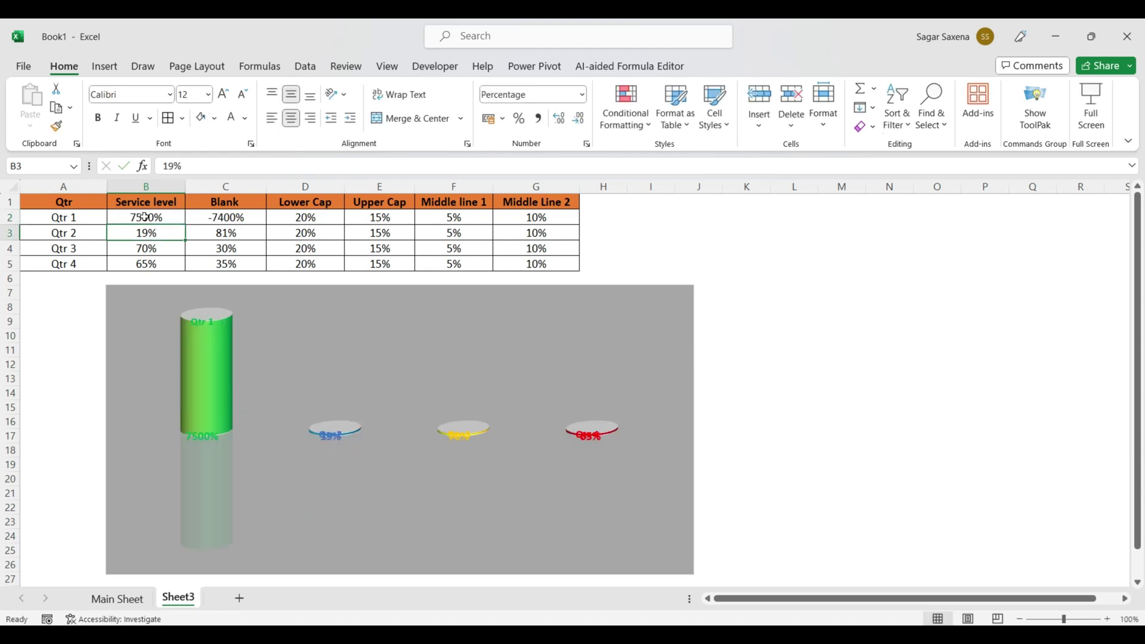
pyautogui.write('75%')
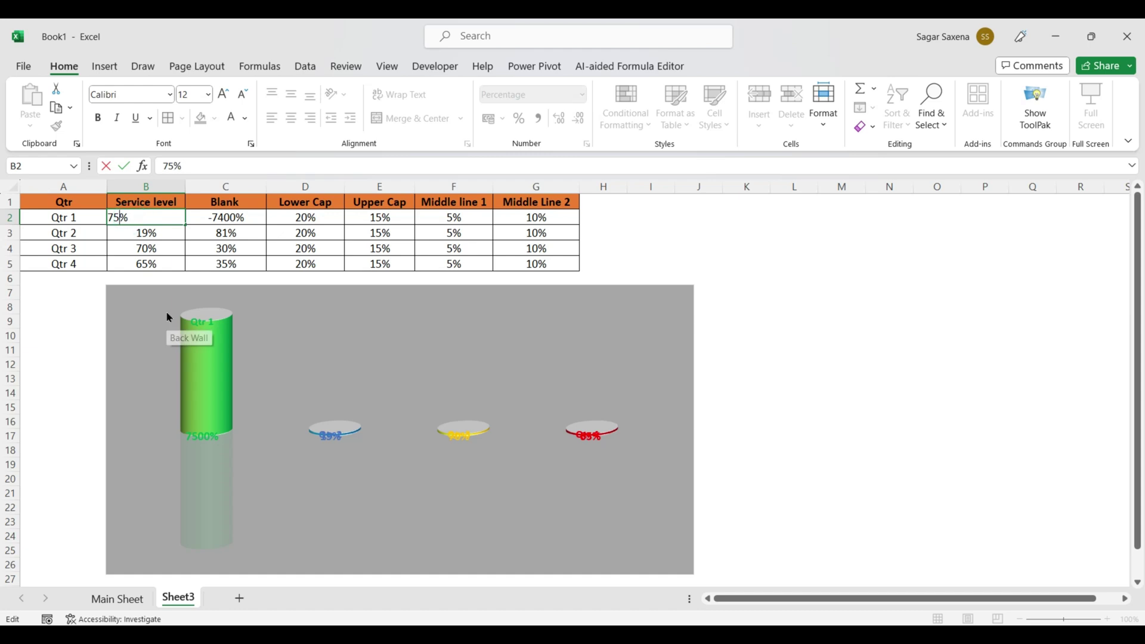
pyautogui.press('Return')
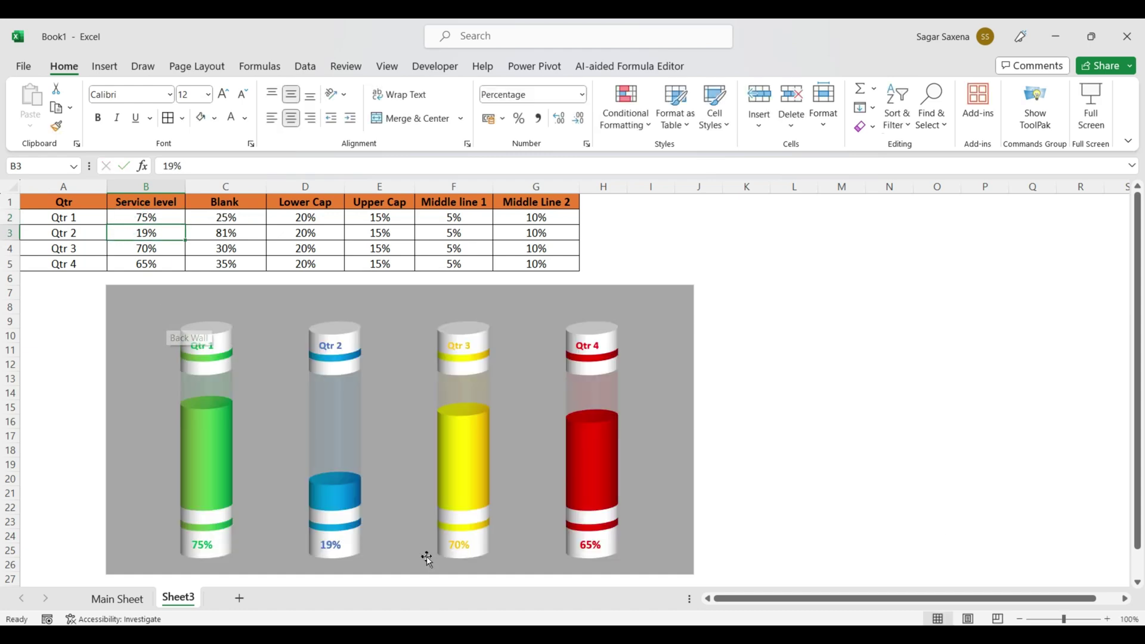
# Step: Clear the service levels in B2:B5 and start =randbetween(10,95)% in B2
pyautogui.click(157, 217)
pyautogui.moveTo(157, 218); pyautogui.dragTo(161, 263)
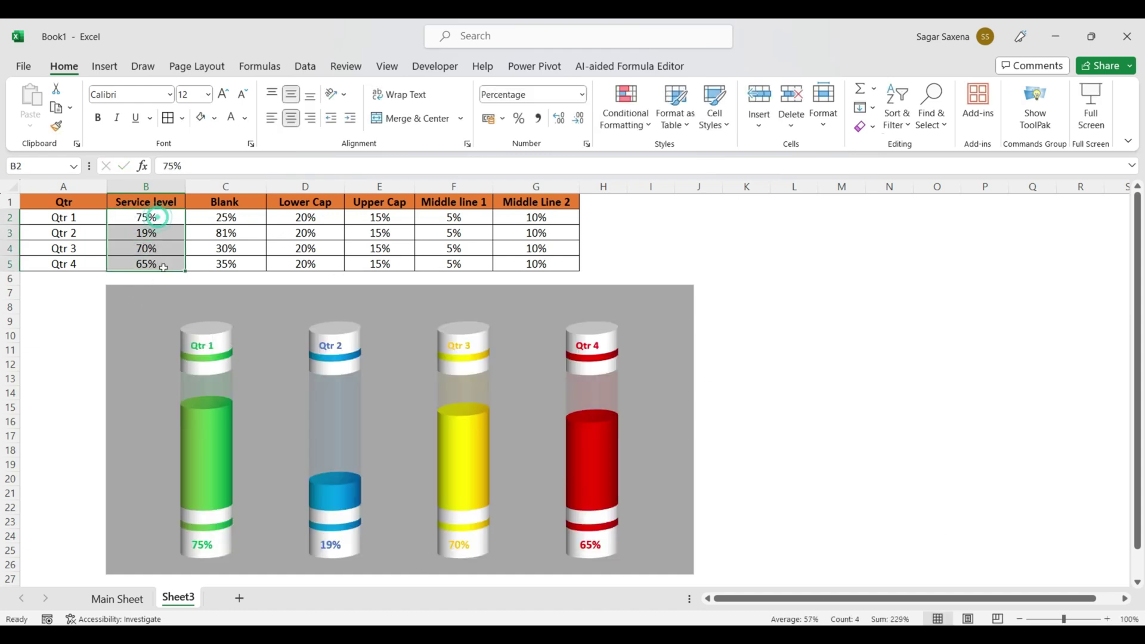
pyautogui.press('Delete')
pyautogui.click(157, 222)
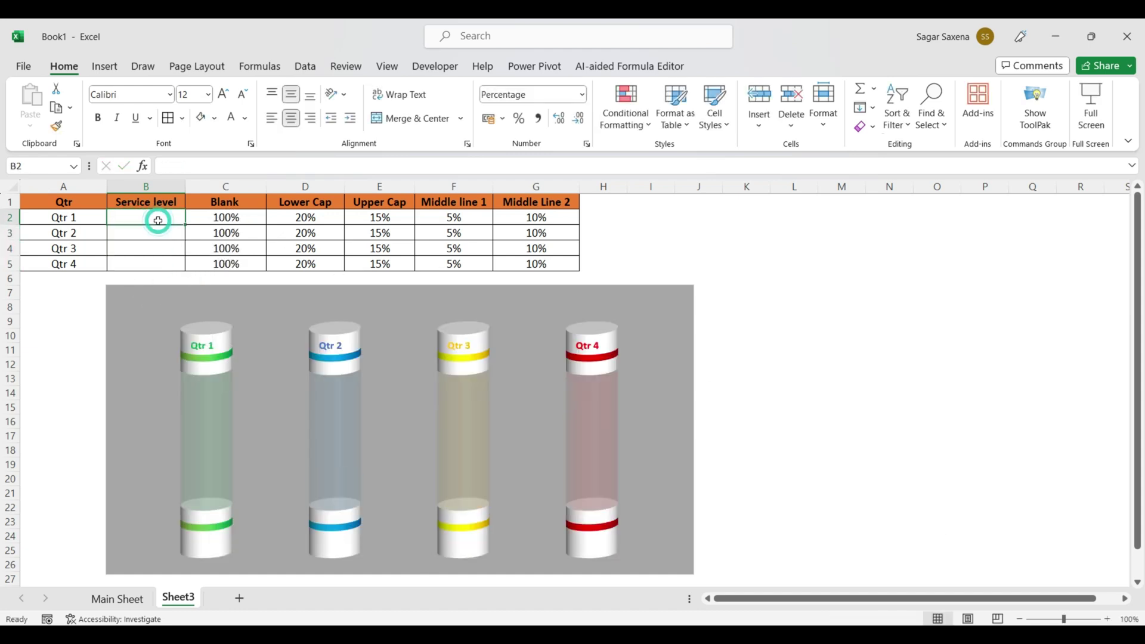
pyautogui.write('=randbet')
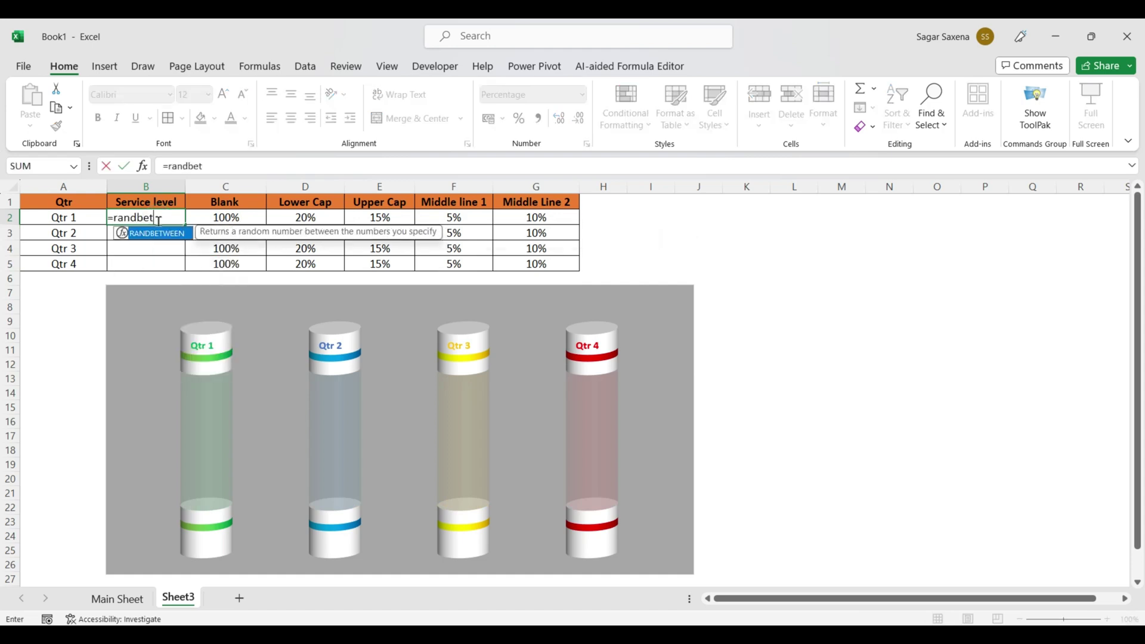
pyautogui.write('ween(')
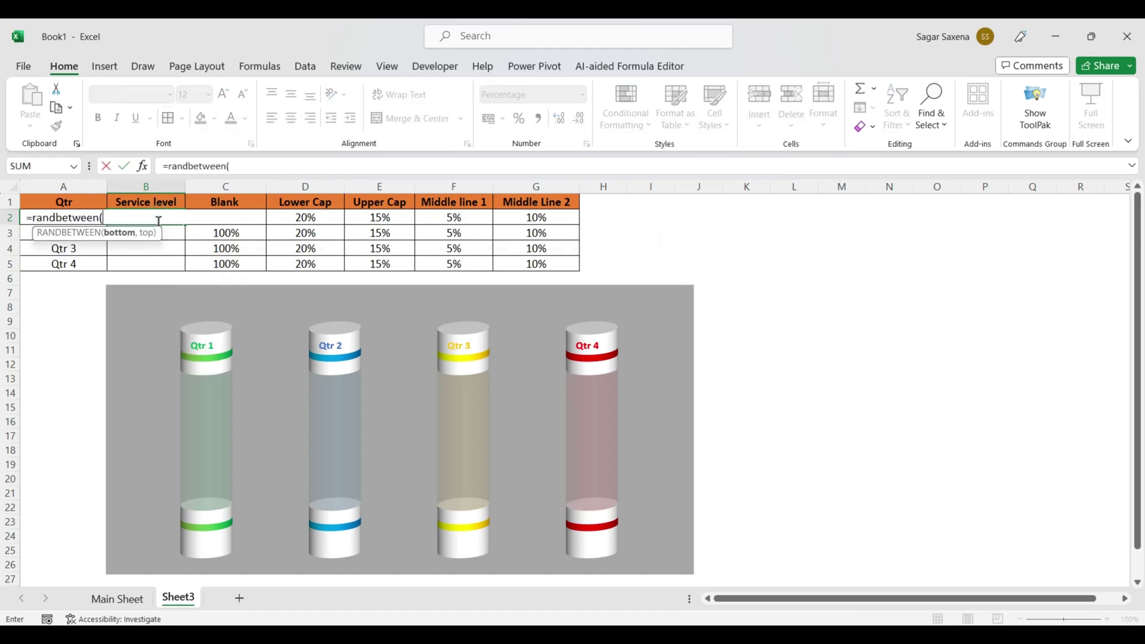
pyautogui.write('10,95')
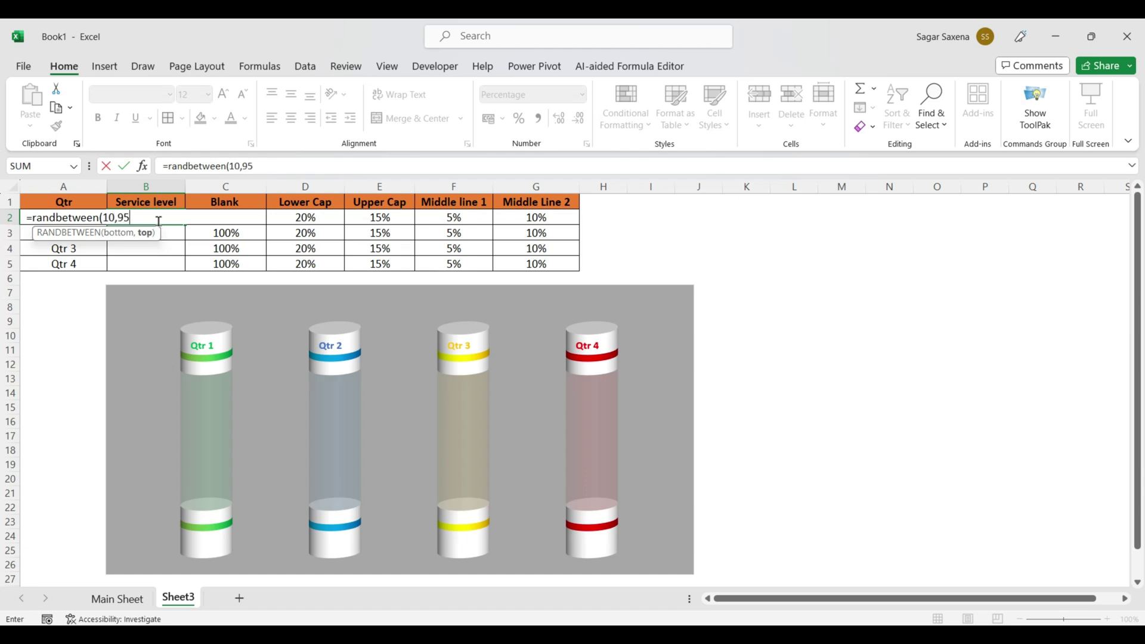
pyautogui.write(')')
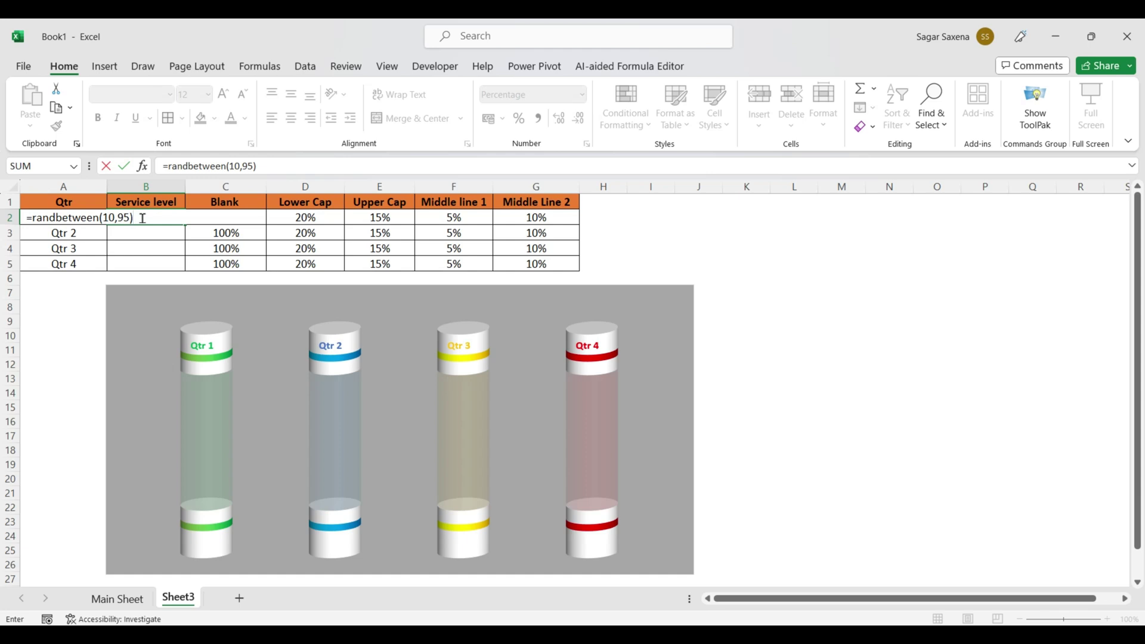
pyautogui.write('%')
# Step: Commit the =RANDBETWEEN(10,95)% formula in B2 and fill it down to B5
pyautogui.press('Return')
pyautogui.click(160, 220)
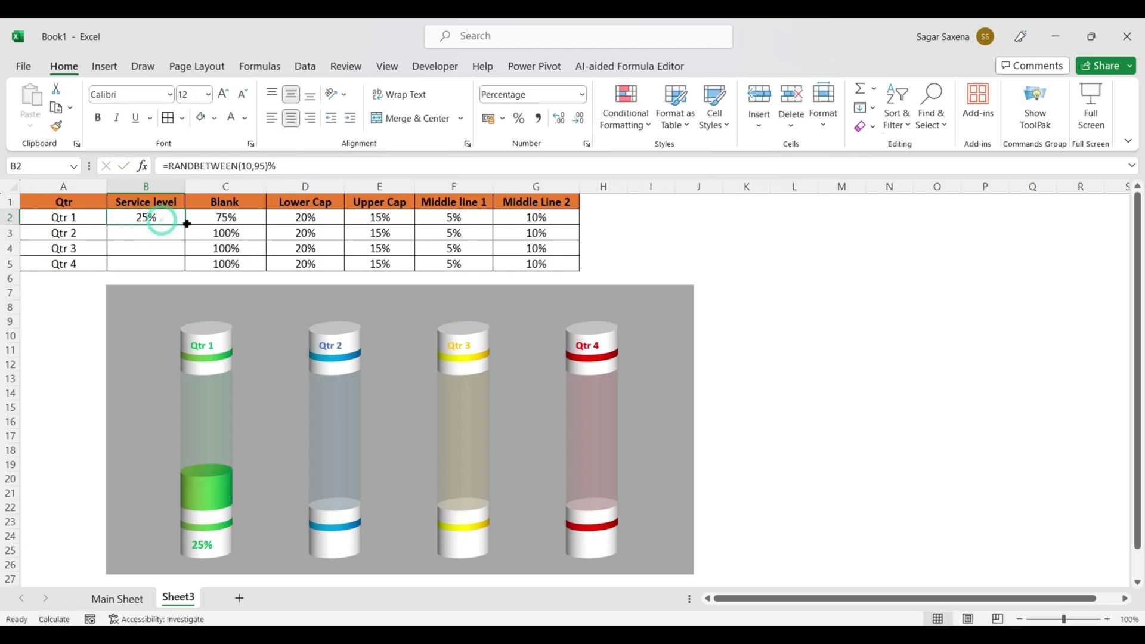
pyautogui.moveTo(185, 224); pyautogui.dragTo(188, 269)
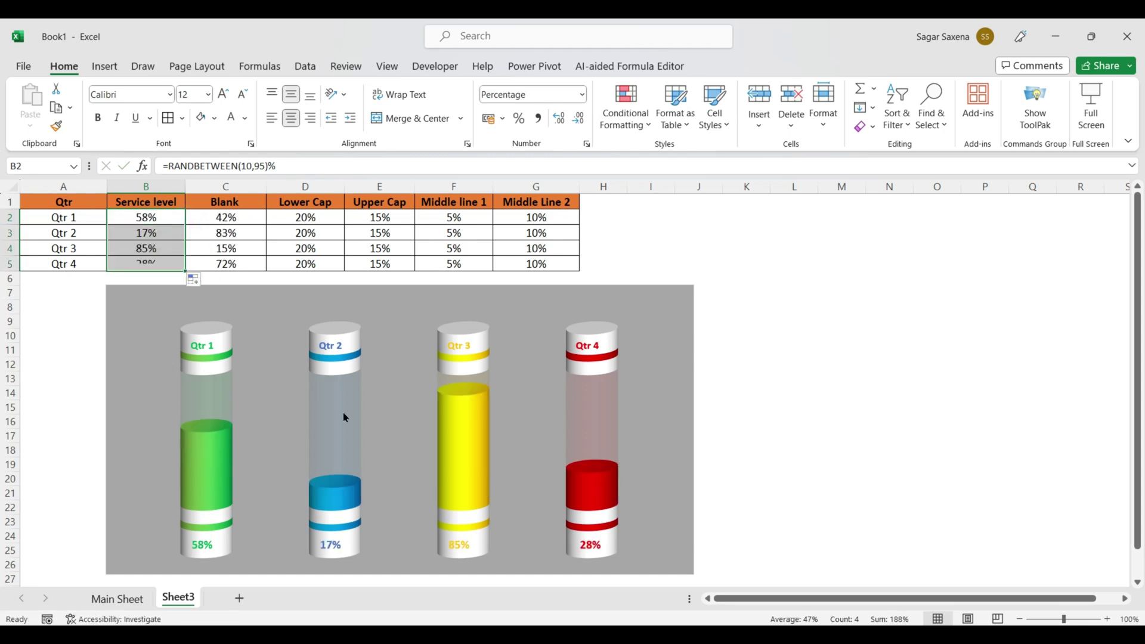
# Step: Re-edit B3 and B4 to recalculate the random service levels
pyautogui.doubleClick(146, 233)
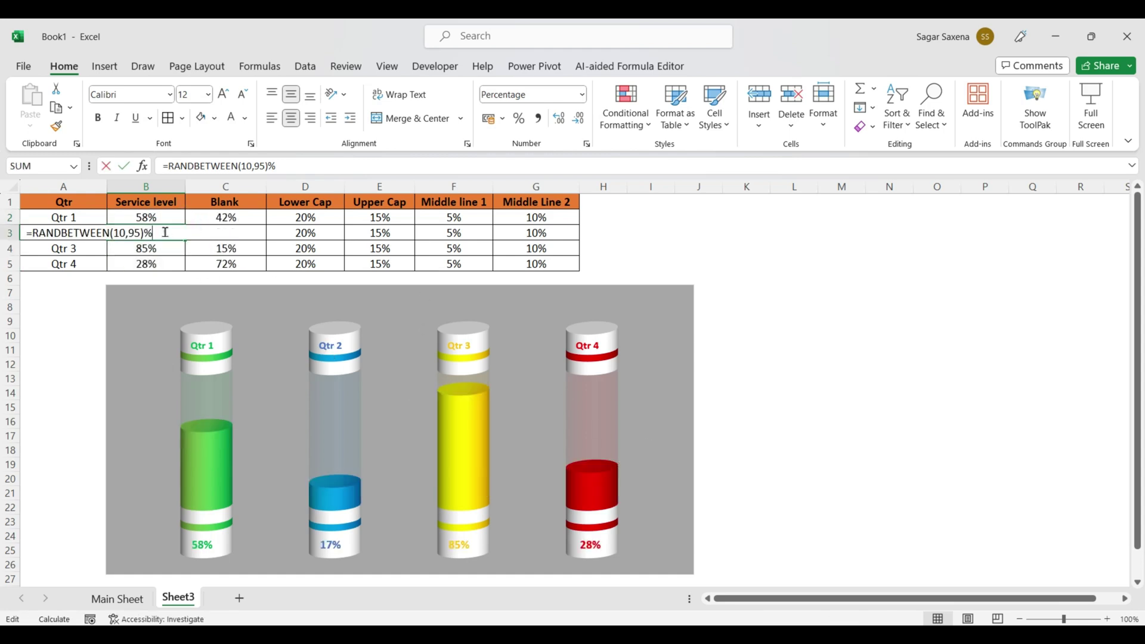
pyautogui.click(256, 233)
pyautogui.click(221, 251)
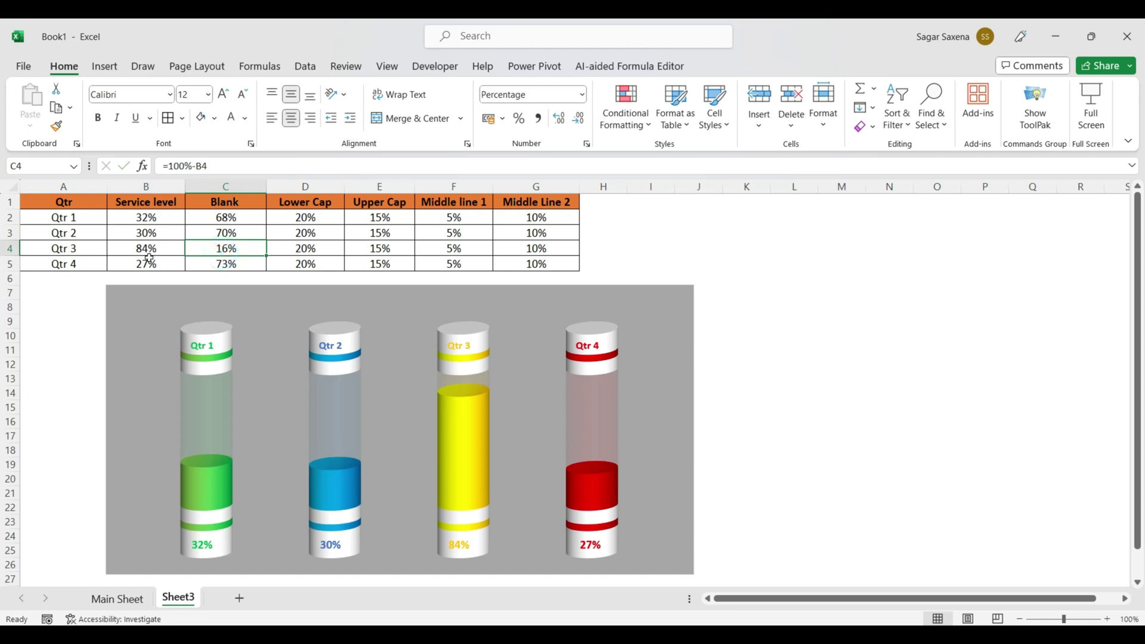
pyautogui.click(156, 246)
pyautogui.doubleClick(156, 245)
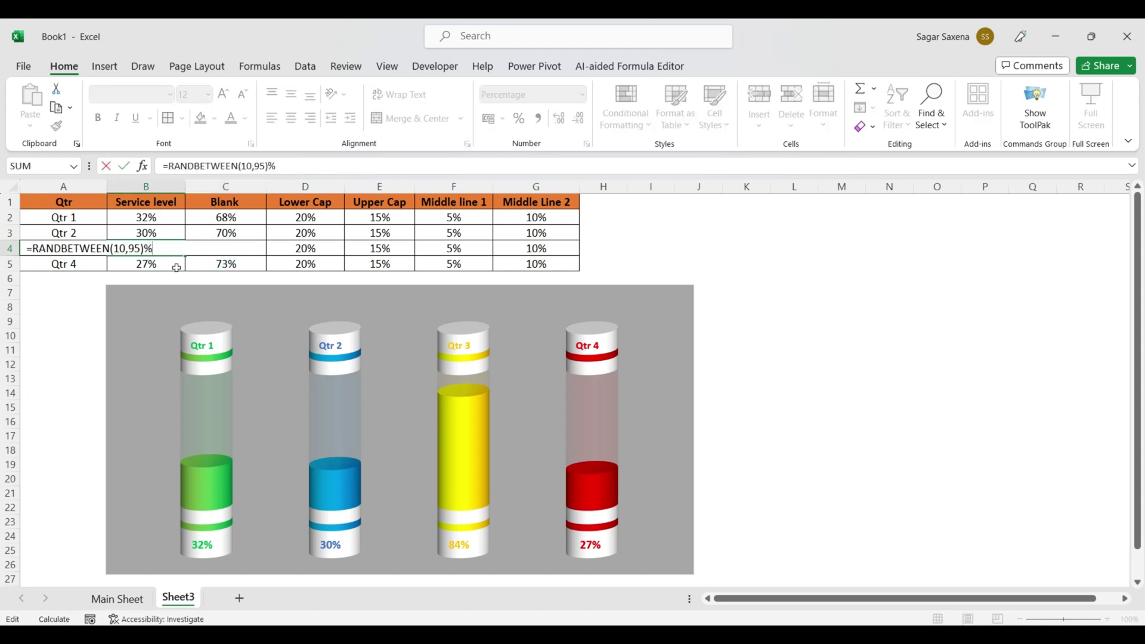
pyautogui.click(177, 268)
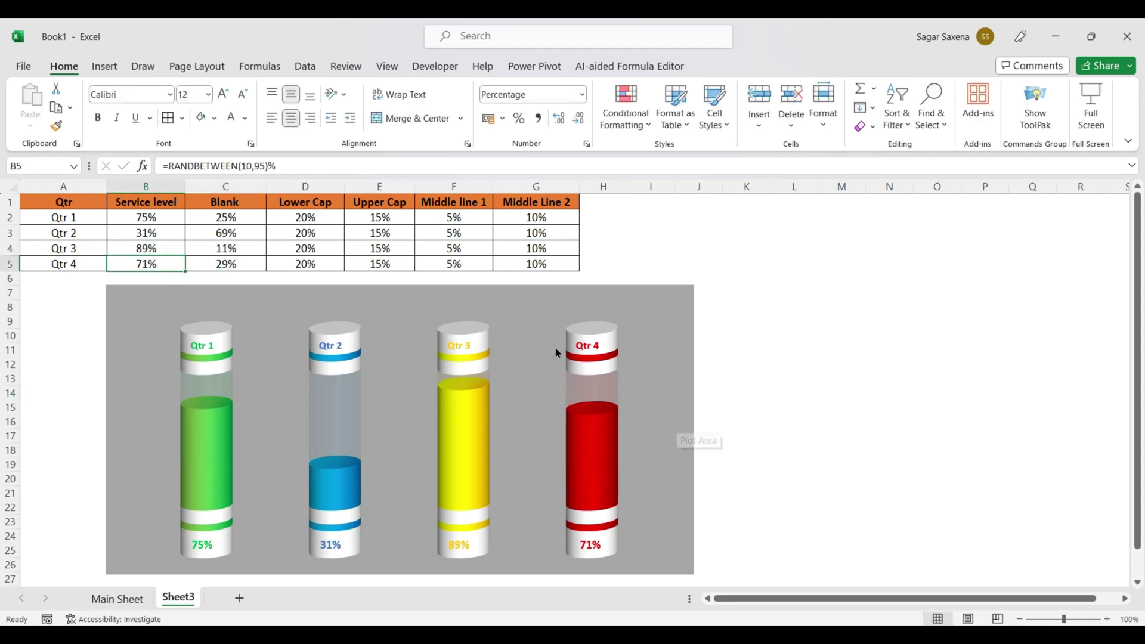
# Step: Copy the whole cylinder chart and insert a new blank sheet, Sheet4
pyautogui.rightClick(508, 297)
pyautogui.press('Escape')
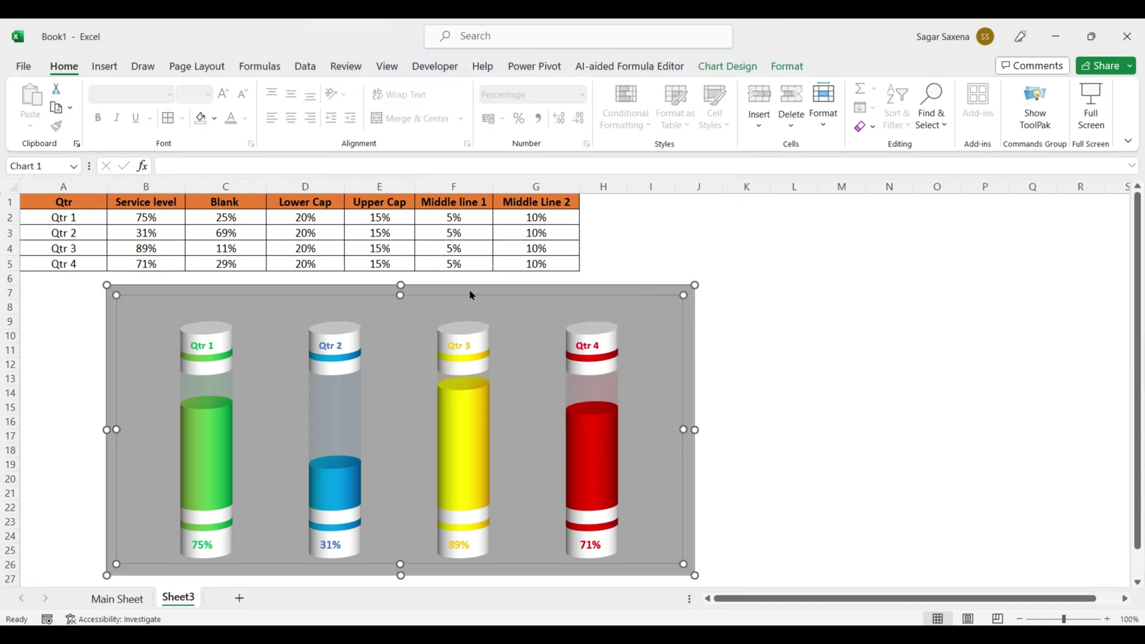
pyautogui.click(468, 289)
pyautogui.rightClick(471, 288)
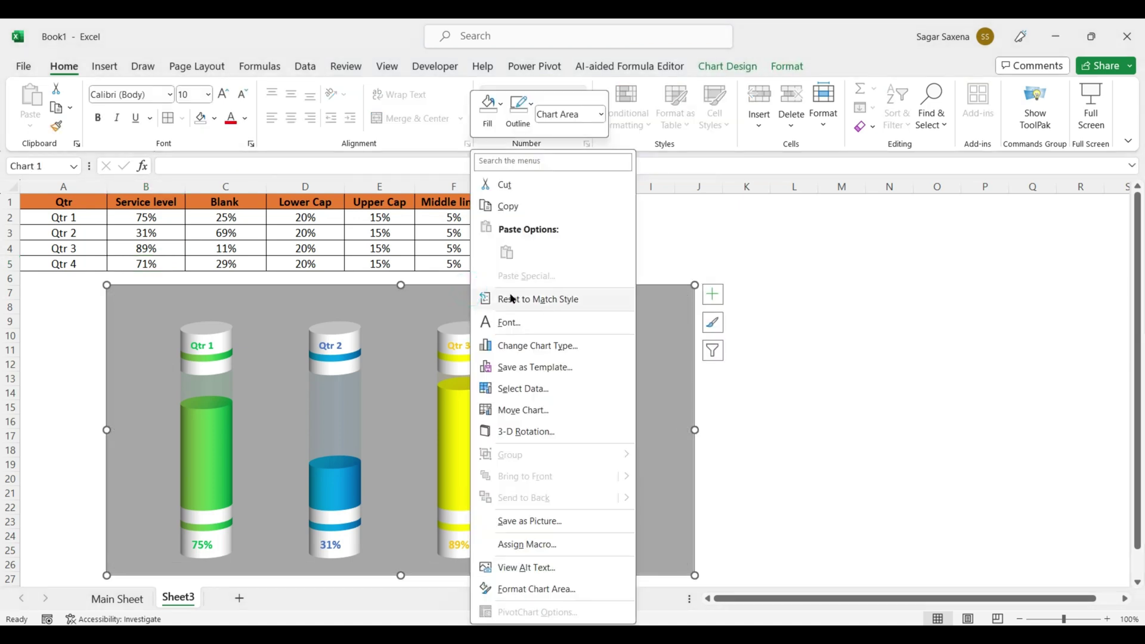
pyautogui.click(507, 206)
pyautogui.click(239, 599)
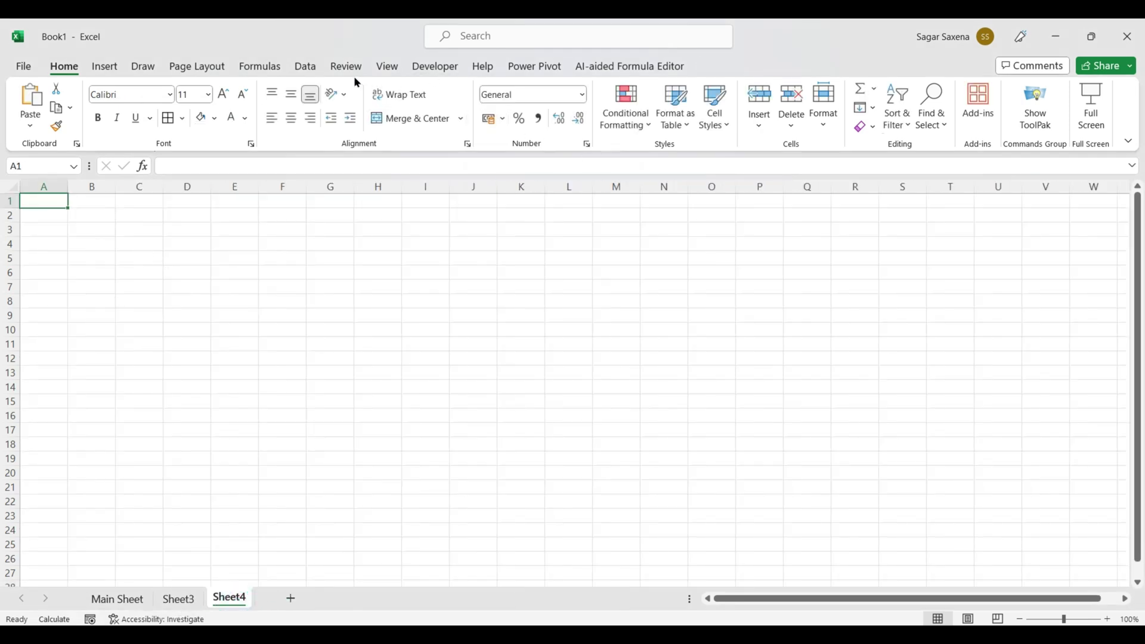
# Step: Hide gridlines on Sheet4 and paste the copied cylinder chart at cell C6
pyautogui.click(382, 67)
pyautogui.click(378, 118)
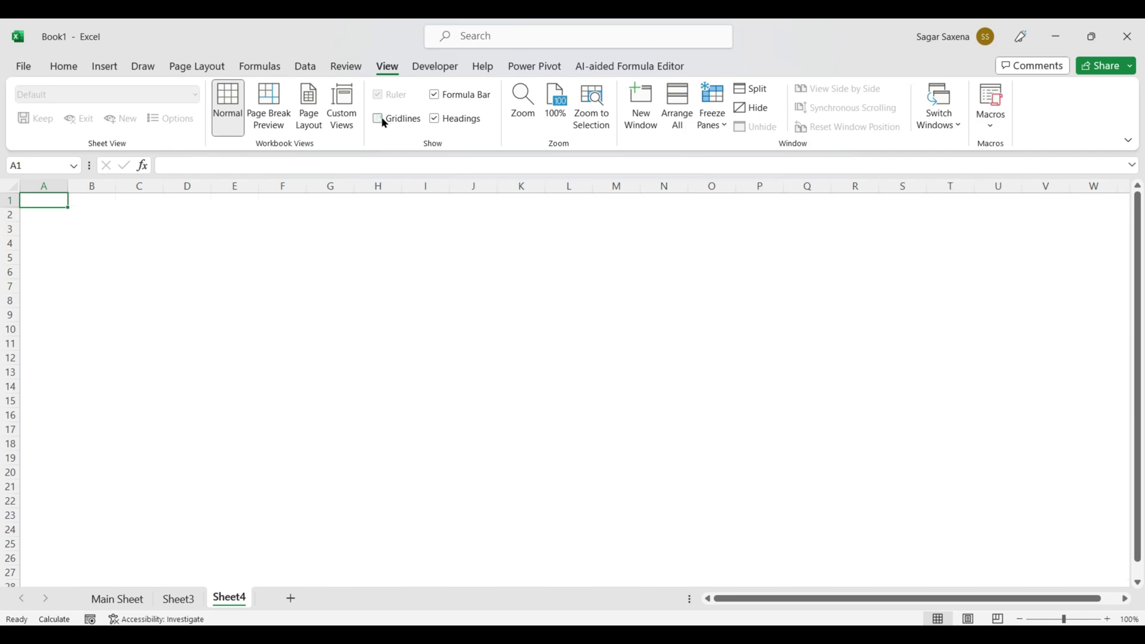
pyautogui.click(145, 275)
pyautogui.write('G')
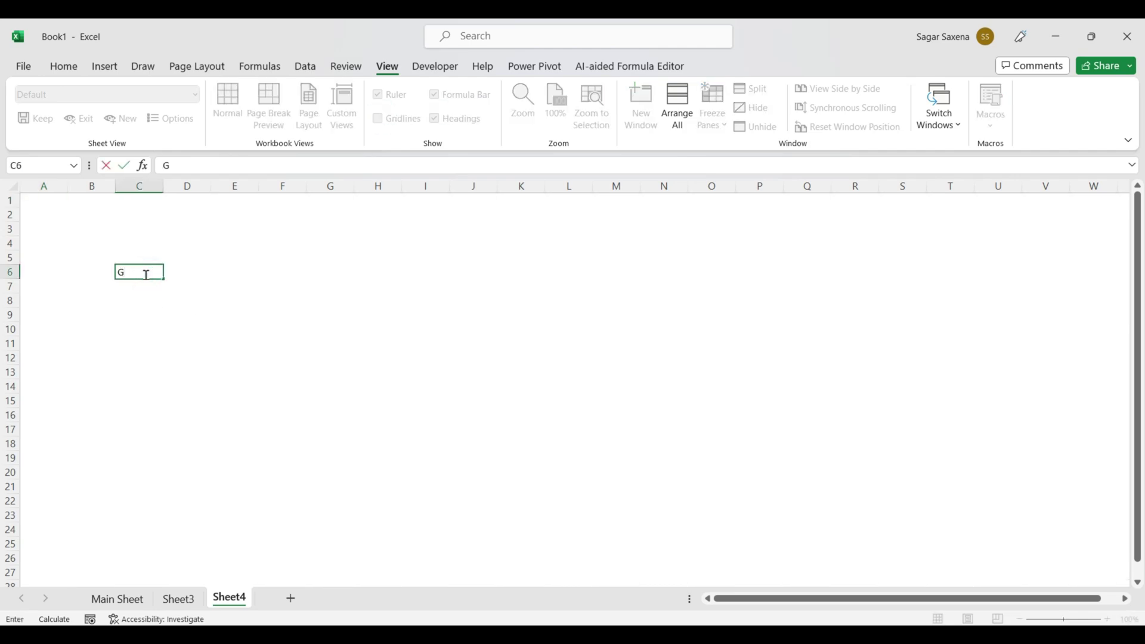
pyautogui.press('Escape')
pyautogui.hotkey('ctrl', 'v')
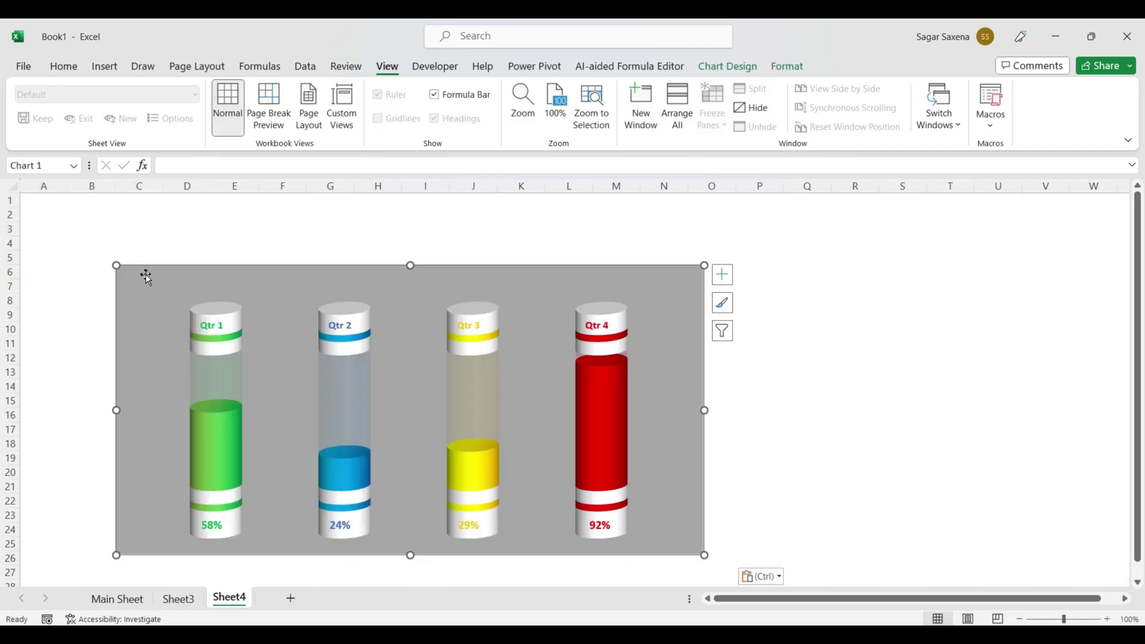
# Step: Select the pasted chart and then its Blank data series
pyautogui.click(180, 275)
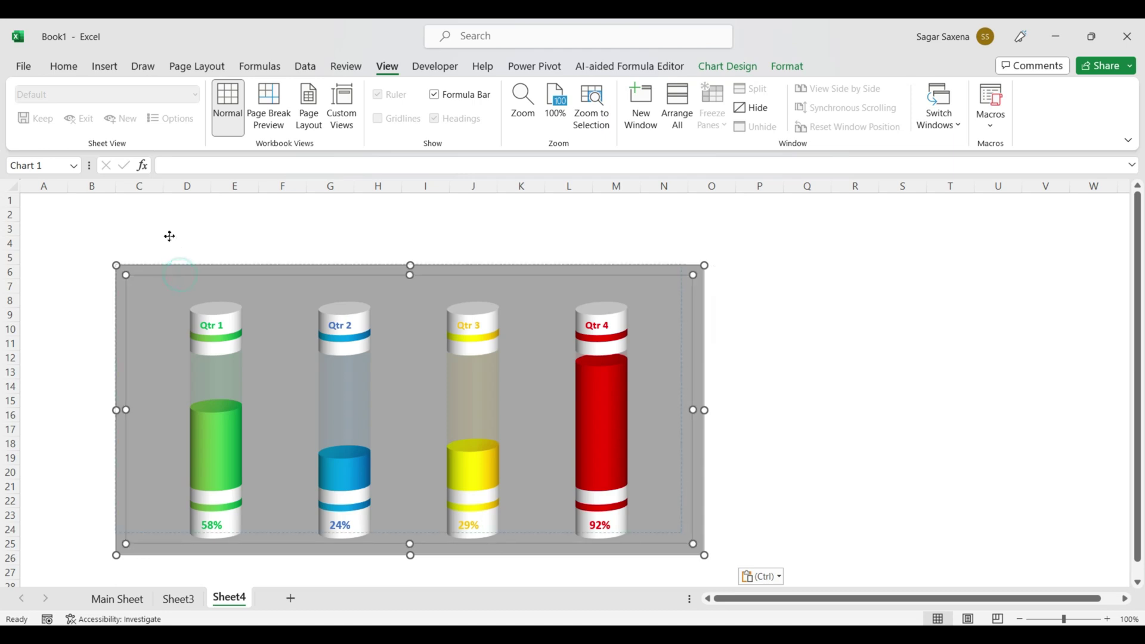
pyautogui.click(179, 273)
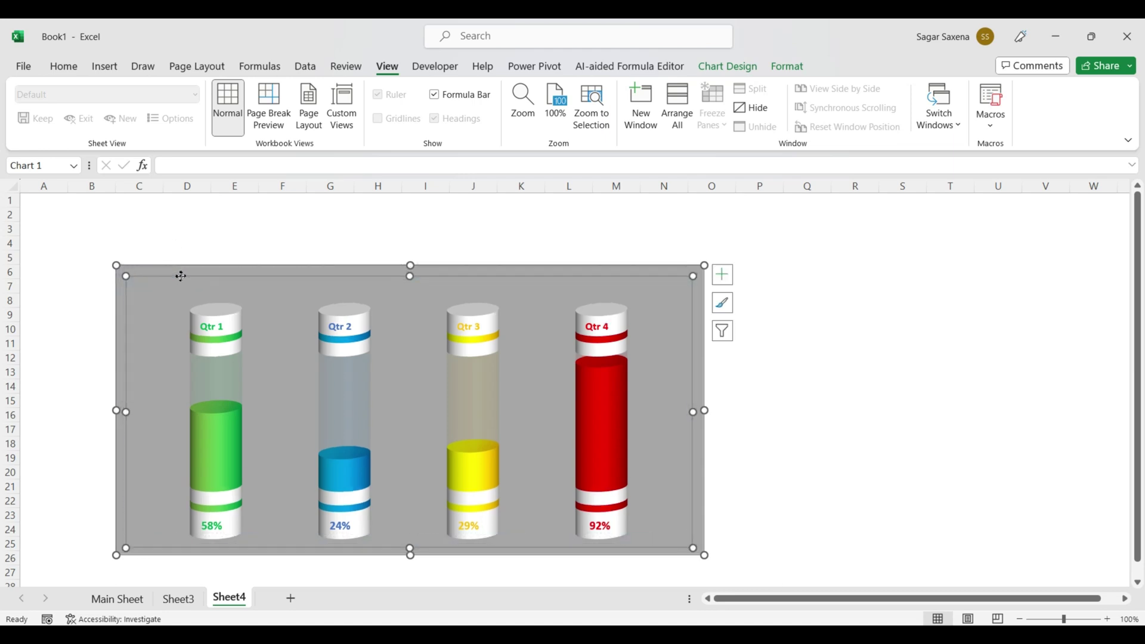
pyautogui.rightClick(152, 270)
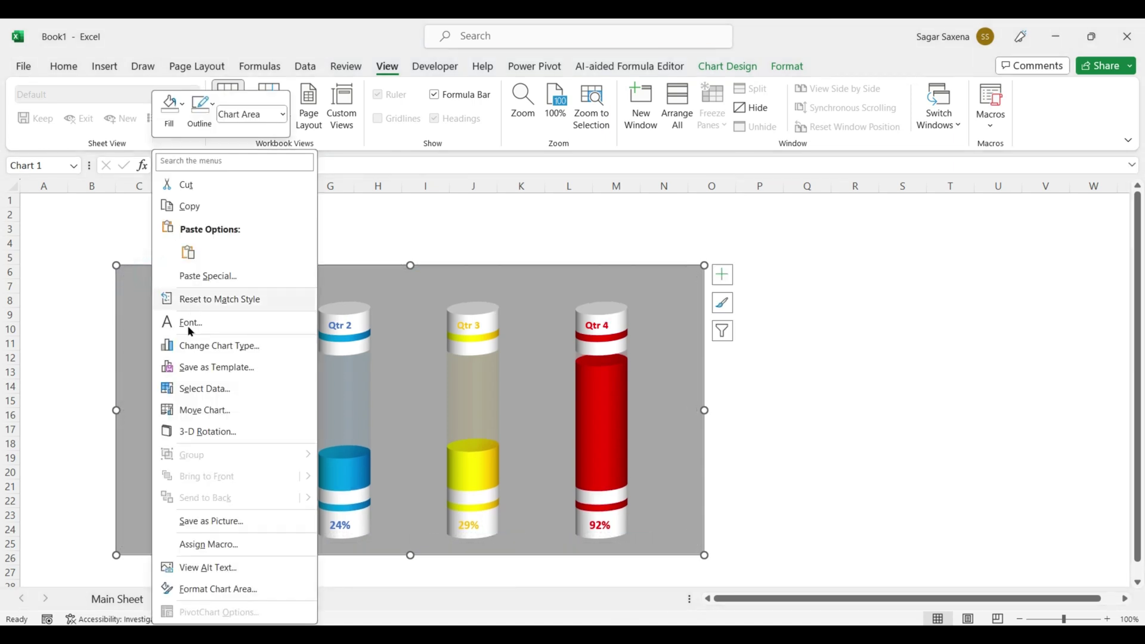
pyautogui.click(607, 419)
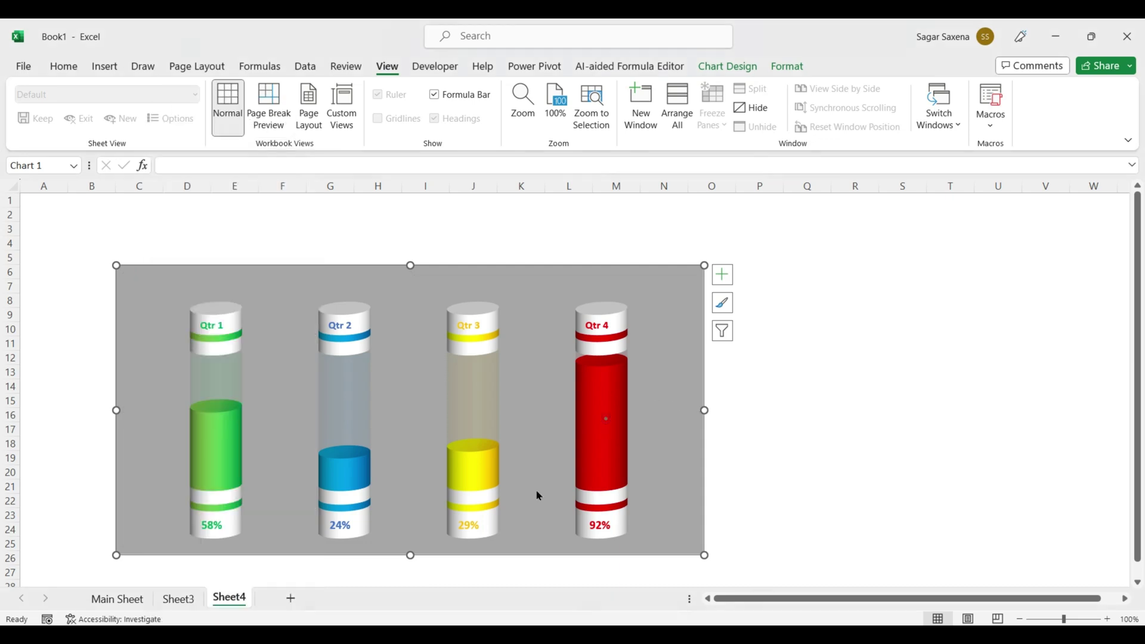
pyautogui.click(218, 361)
# Step: Try Box, Full Pyramid and Full Cone column shapes, keep Box, then return to Sheet3
pyautogui.rightClick(218, 360)
pyautogui.click(286, 523)
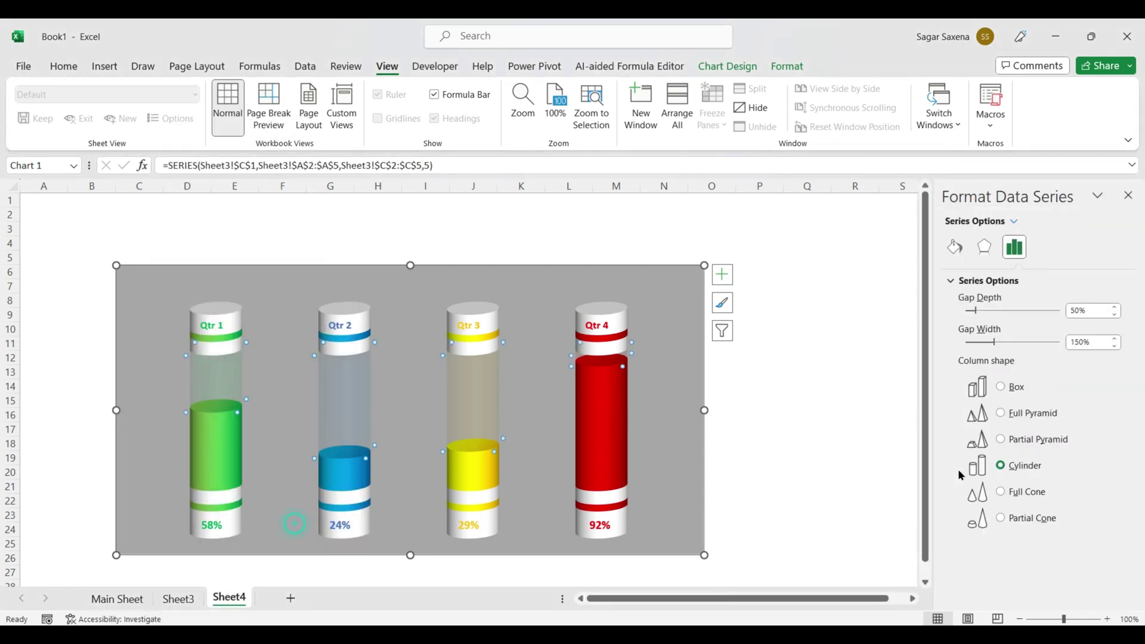
pyautogui.click(1016, 393)
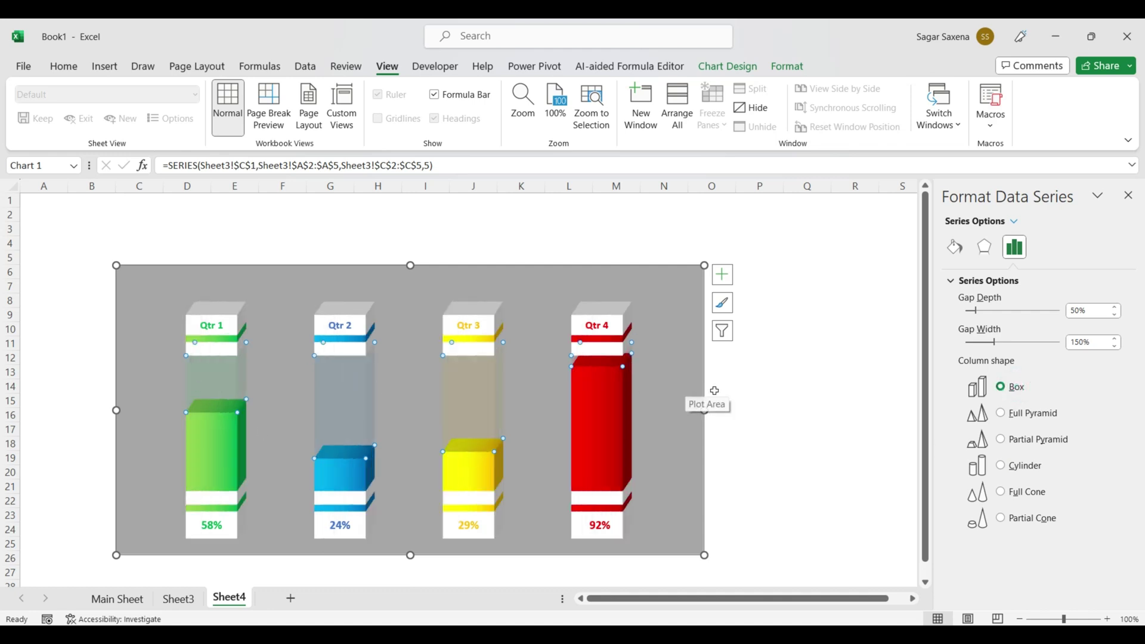
pyautogui.click(1038, 417)
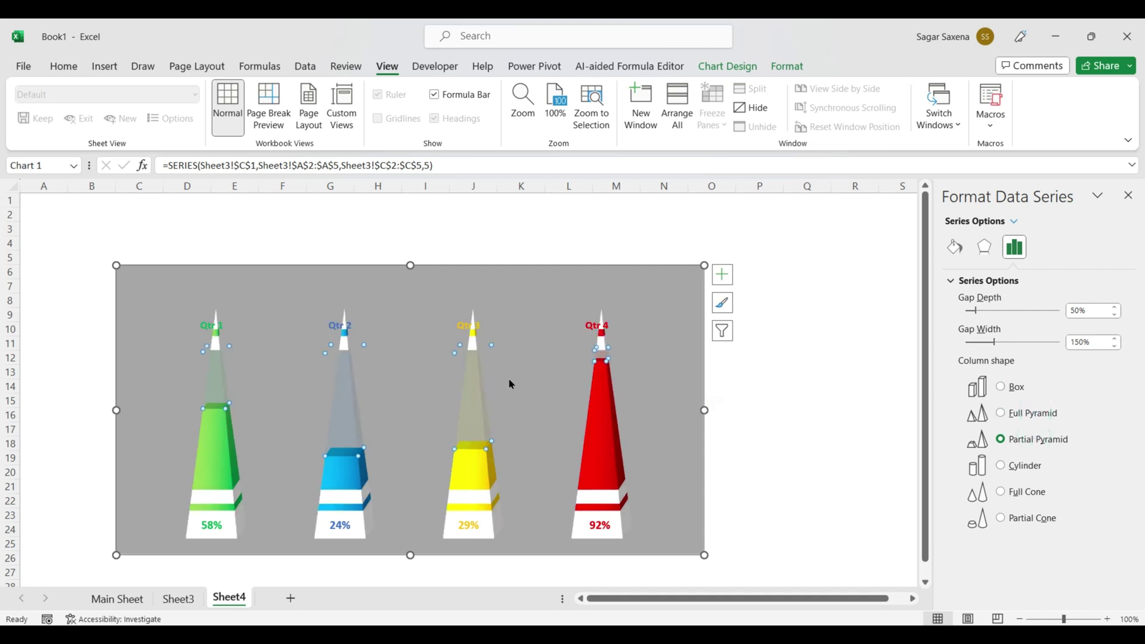
pyautogui.click(1034, 498)
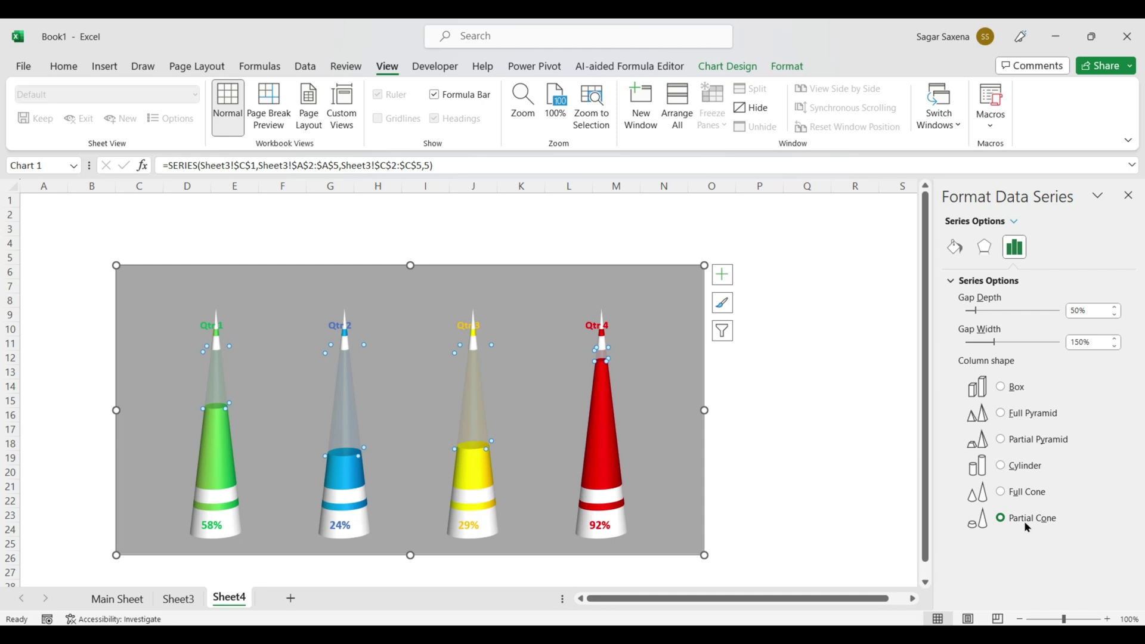
pyautogui.click(1016, 389)
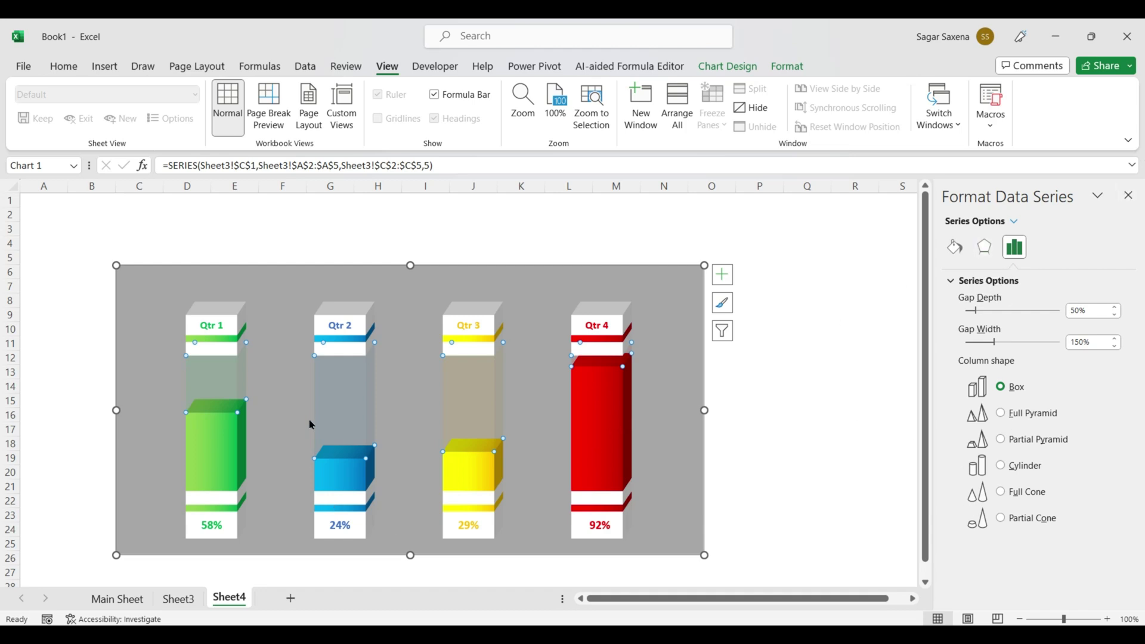
pyautogui.click(178, 598)
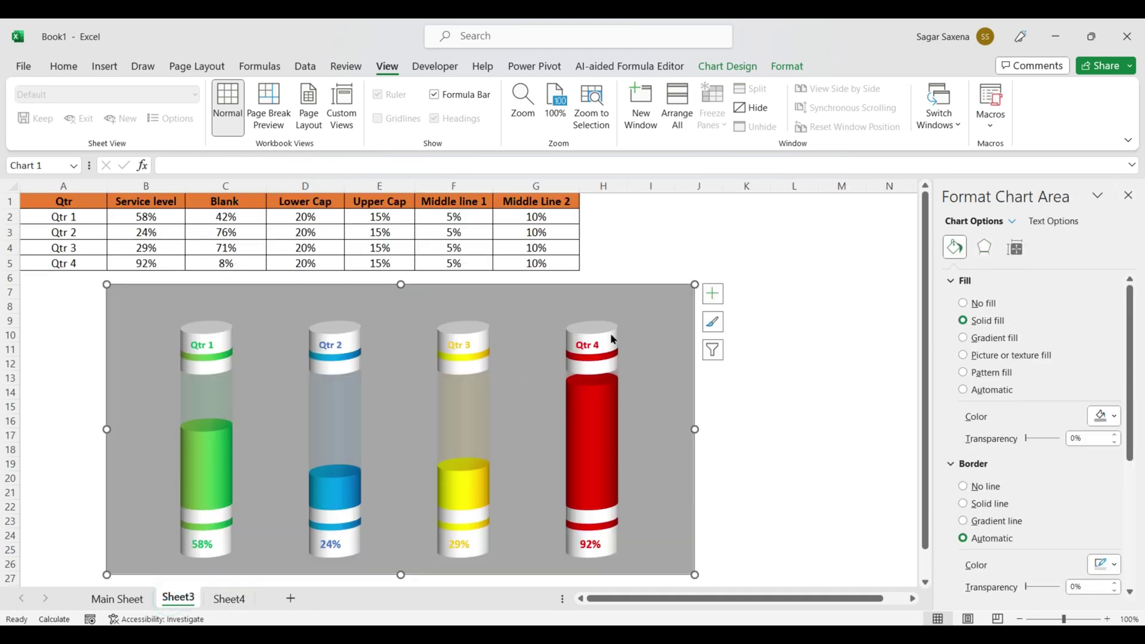
pyautogui.click(1129, 194)
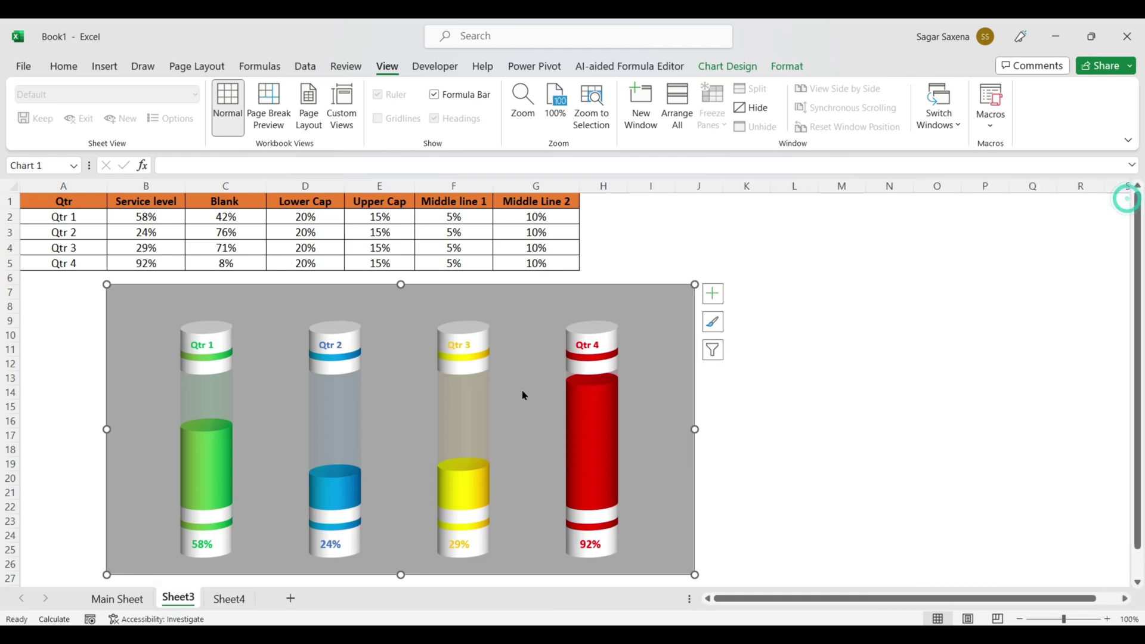